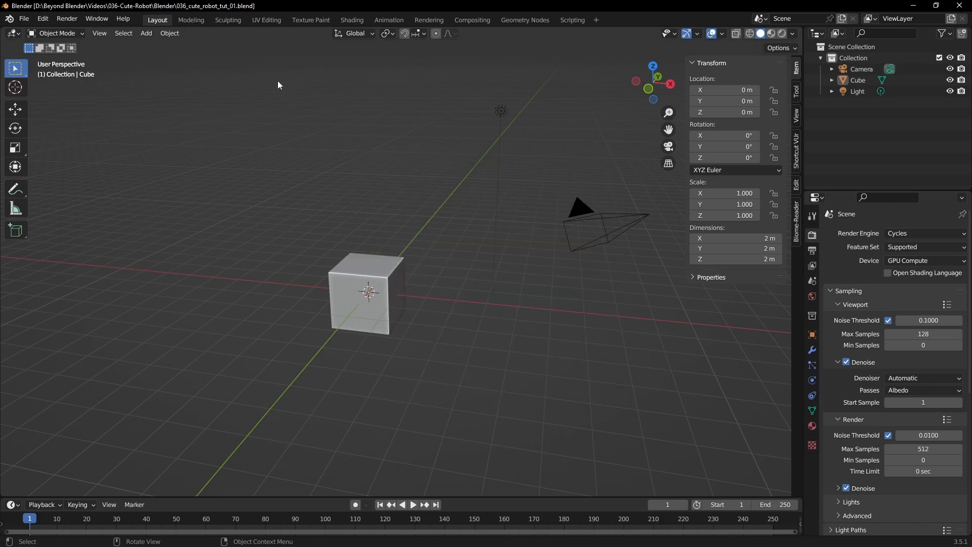
- Delete the default cube and light, and close the timeline area to enlarge the 3D viewport
key(Delete)
key(Delete)
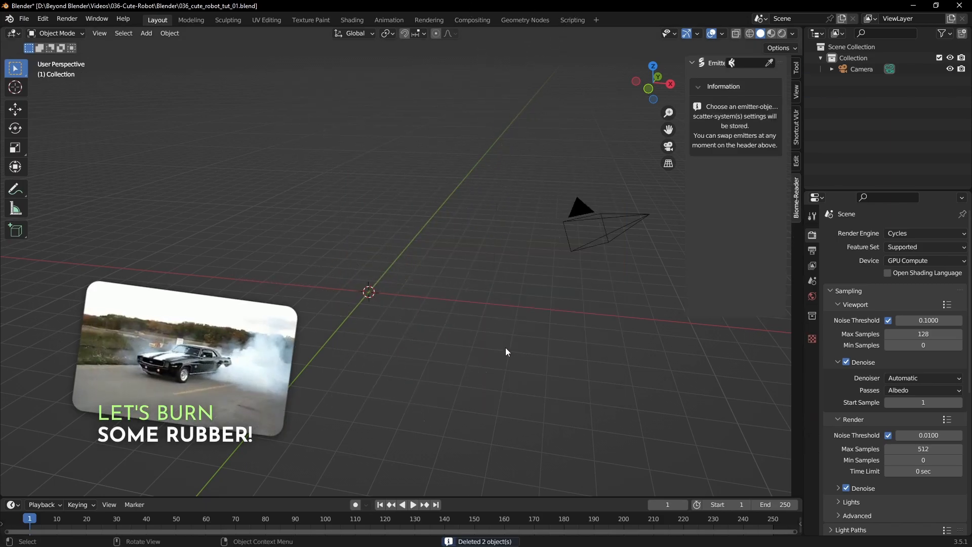
right_click(496, 500)
click(445, 520)
click(434, 382)
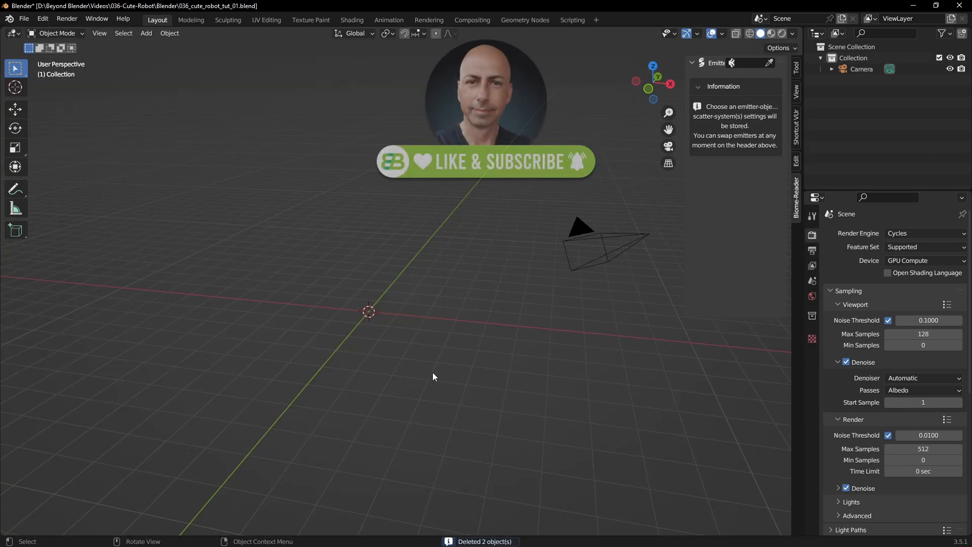
- Add a torus mesh at the world origin
middle_drag(466, 350, 508, 335)
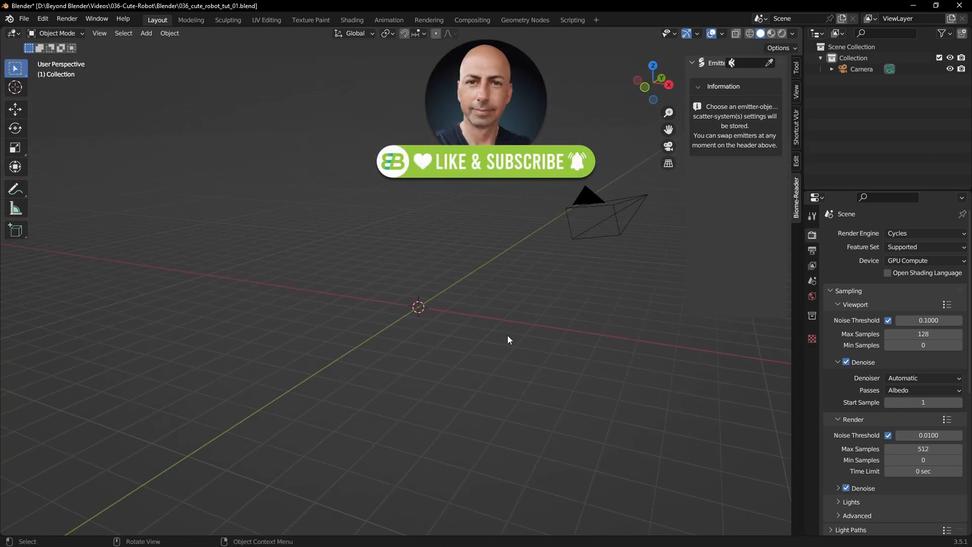
key(shift+a)
mouse_move(508, 335)
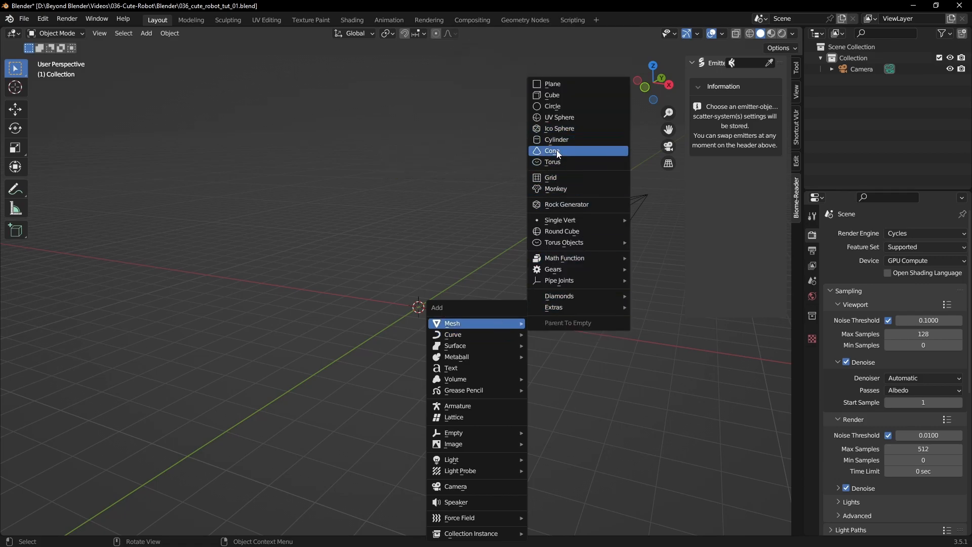
click(554, 161)
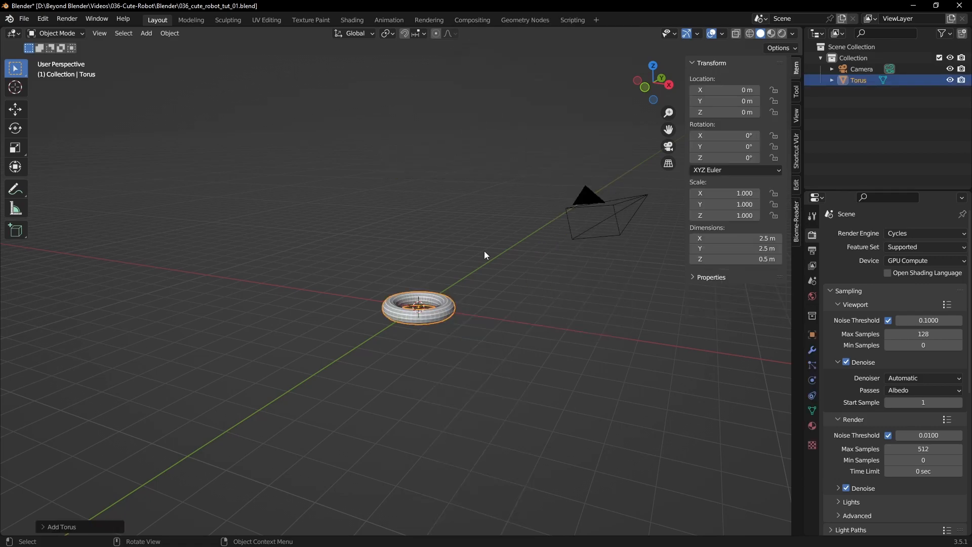
- Set the new torus to 16 minor segments, a 0.13 m major radius and a 0.059 m minor radius
click(62, 527)
click(184, 387)
click(183, 387)
click(183, 386)
click(183, 386)
click(156, 414)
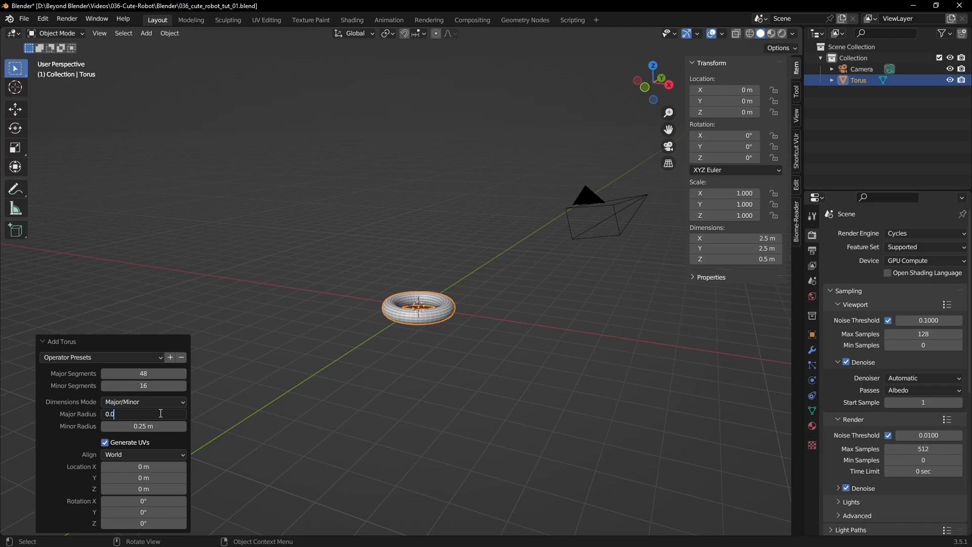
key(Return)
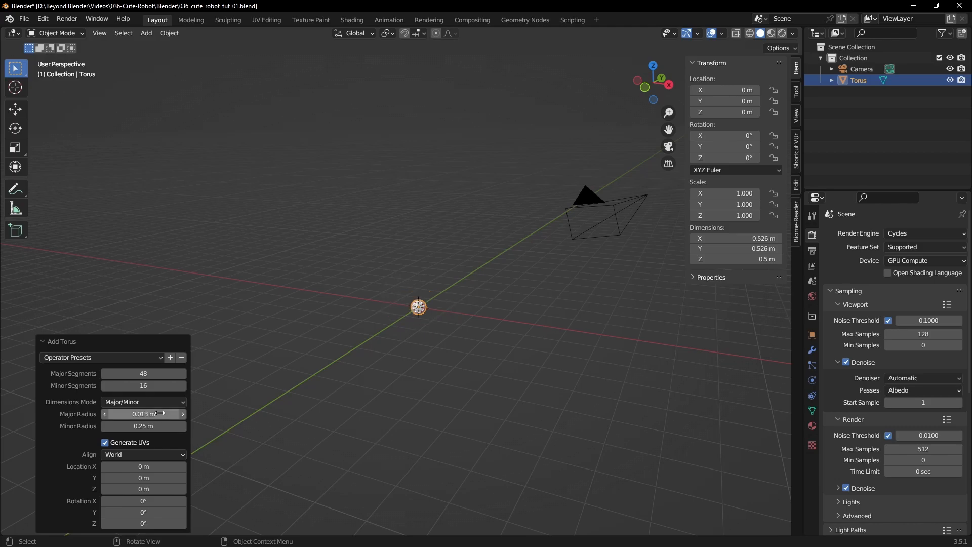
click(159, 414)
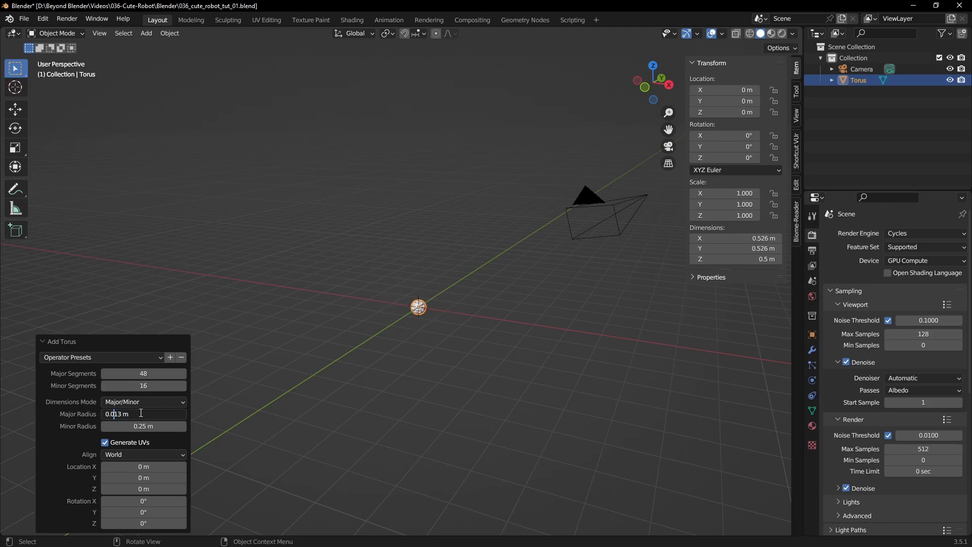
key(Return)
click(156, 427)
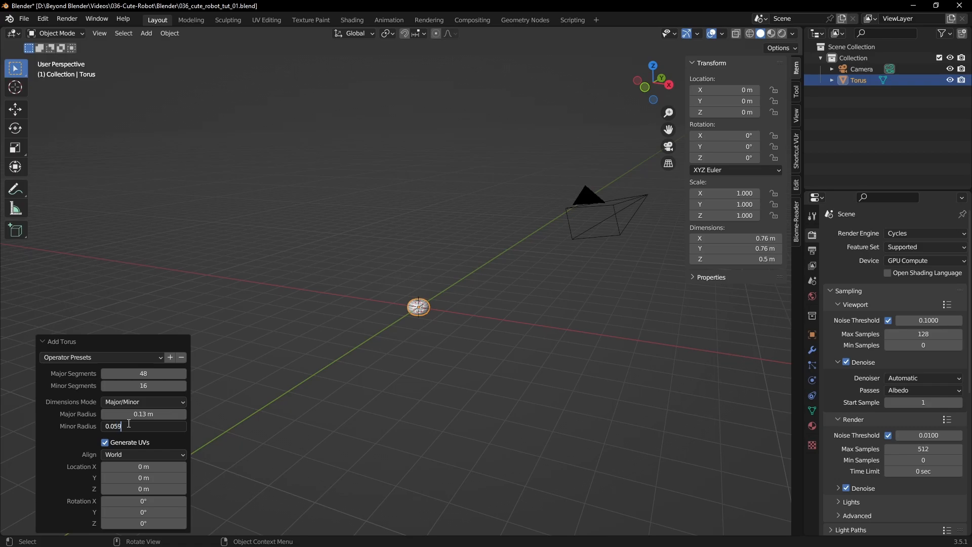
key(Return)
- Set the torus's Y rotation to 90° so that it stands upright
key(KP_Decimal)
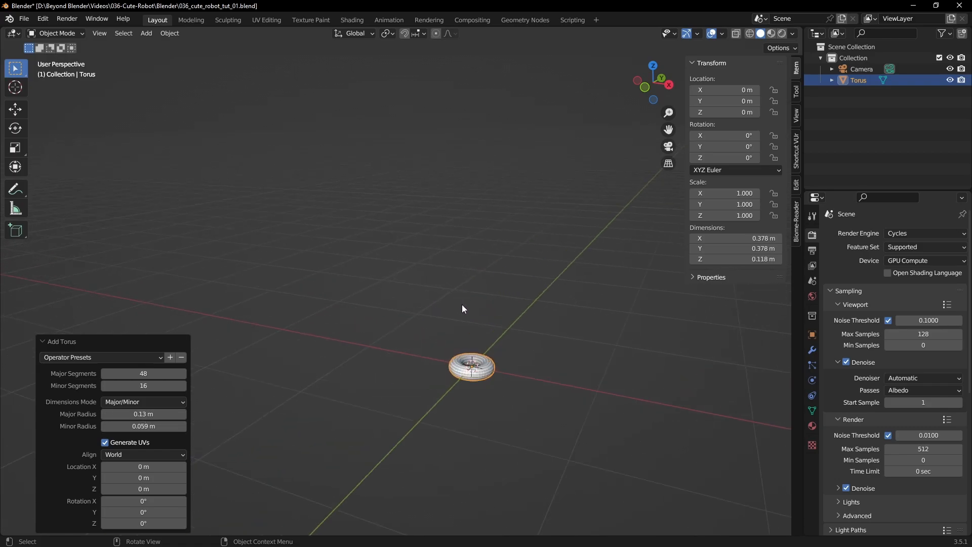
scroll(399, 305, up, 6)
middle_drag(407, 292, 459, 318)
shift+middle_drag(458, 318, 482, 335)
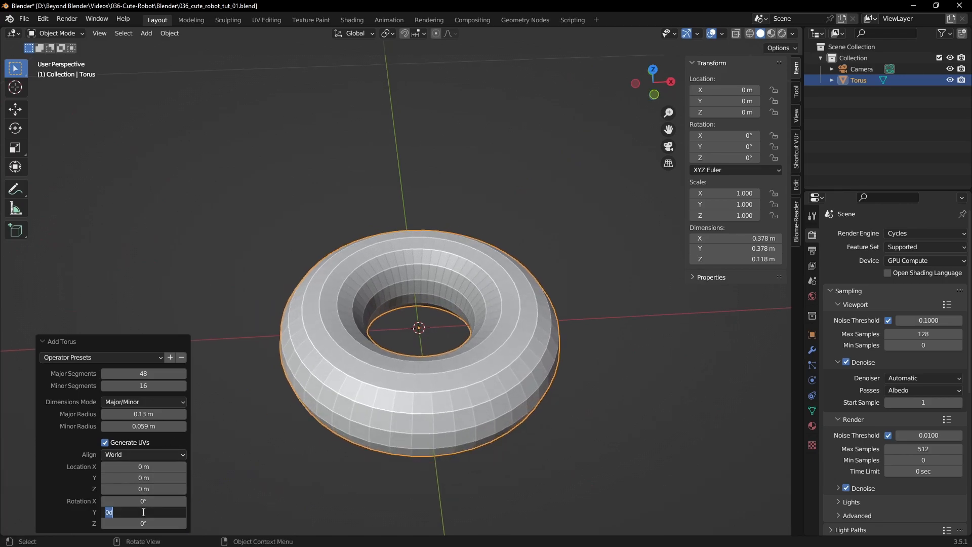
click(143, 512)
text(90)
key(Return)
- Shade the torus smooth
middle_drag(291, 360, 497, 296)
right_click(487, 285)
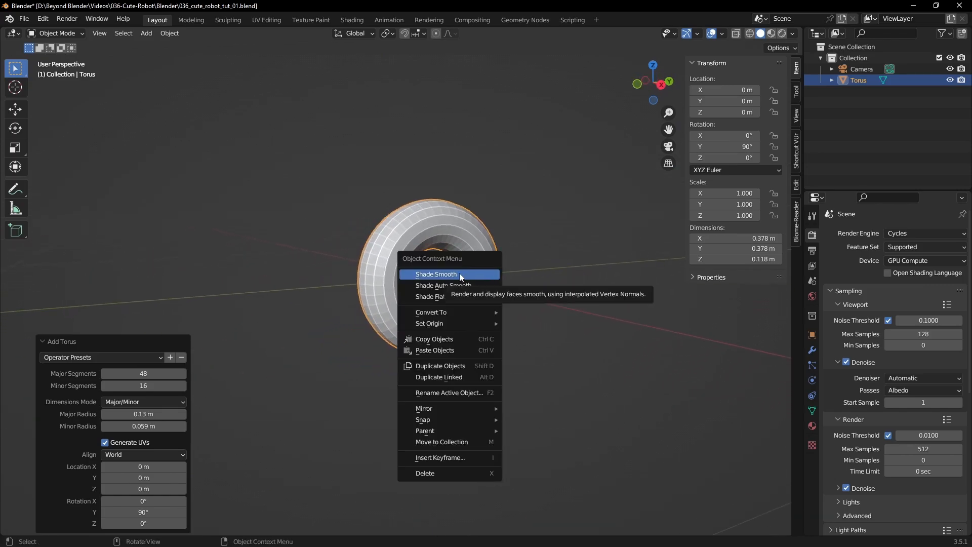
click(461, 276)
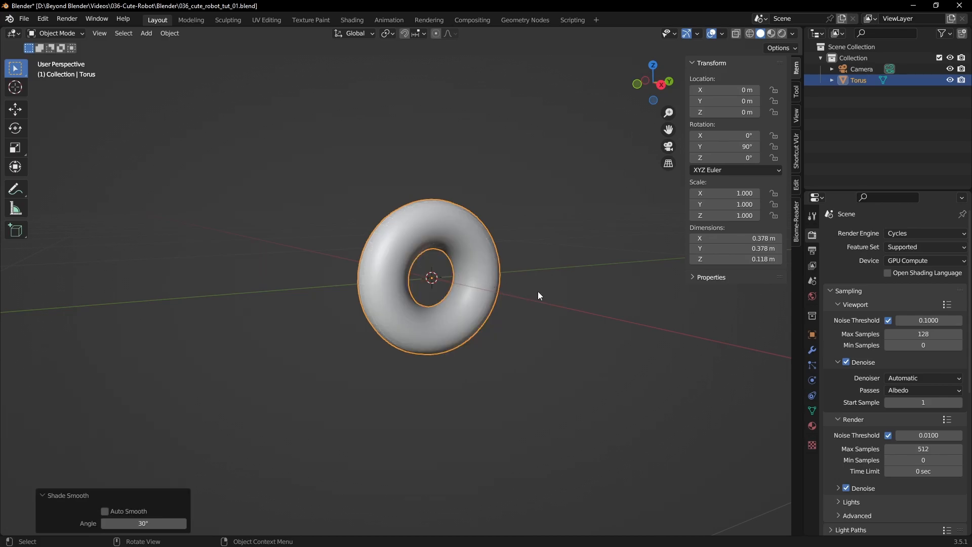
- Examine the torus's mesh in Edit Mode and return to Object Mode
click(589, 305)
middle_drag(589, 305, 517, 319)
scroll(538, 296, up, 3)
click(461, 219)
key(Tab)
middle_drag(541, 208, 518, 217)
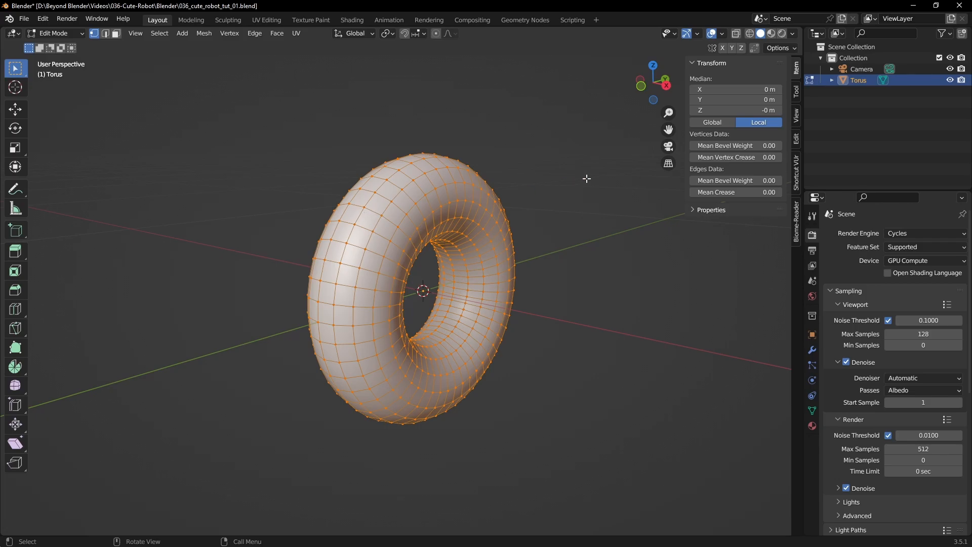
key(Tab)
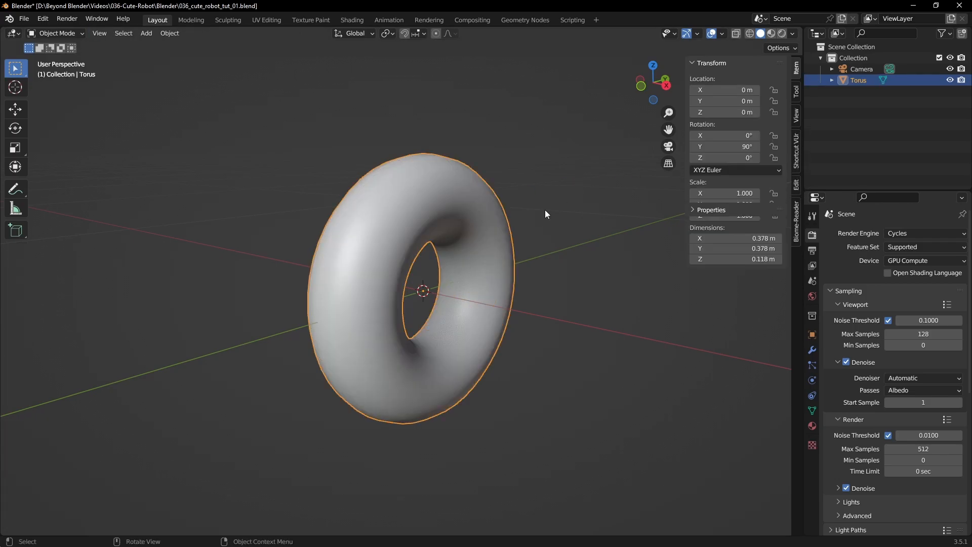
- Search the enabled add-ons for "mirror" to check Auto Mirror, and close the preferences
click(793, 185)
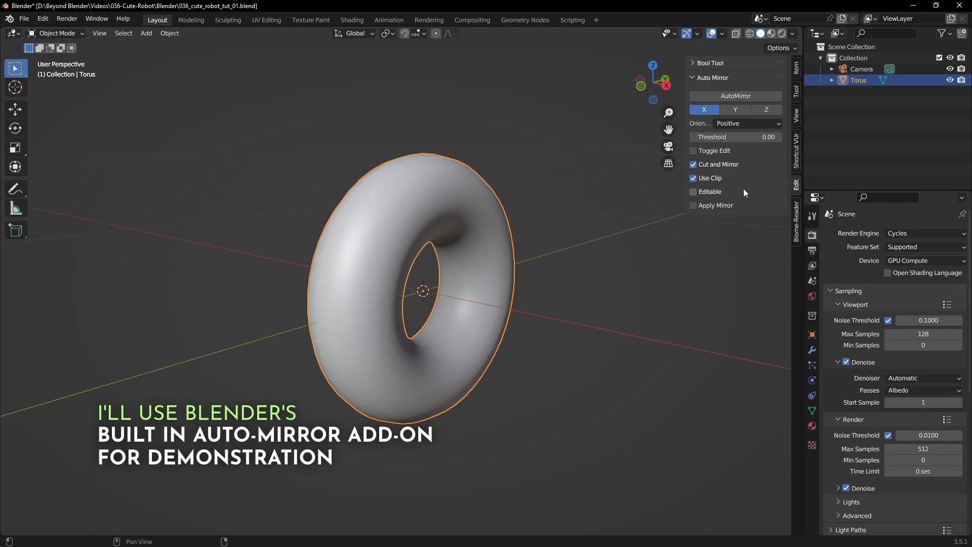
click(51, 19)
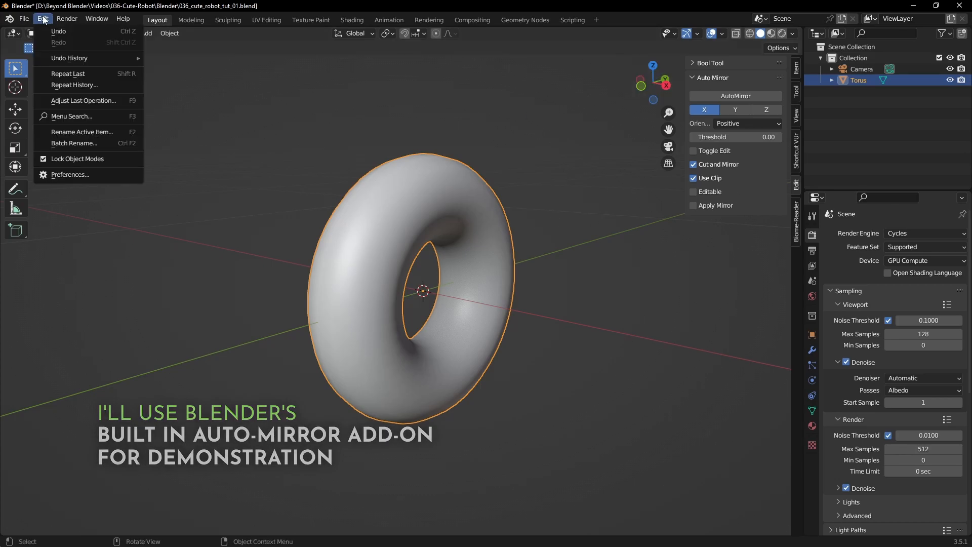
click(55, 178)
click(306, 56)
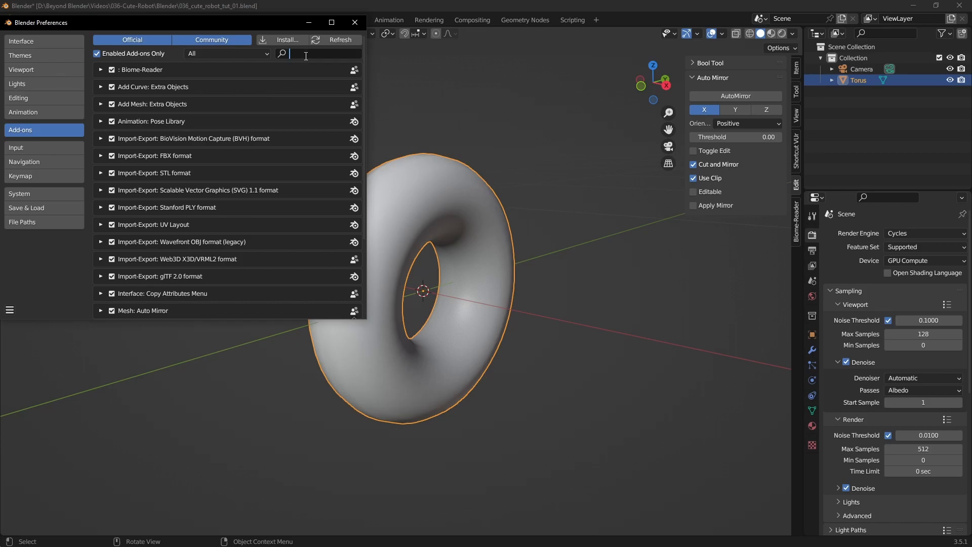
text(mirror)
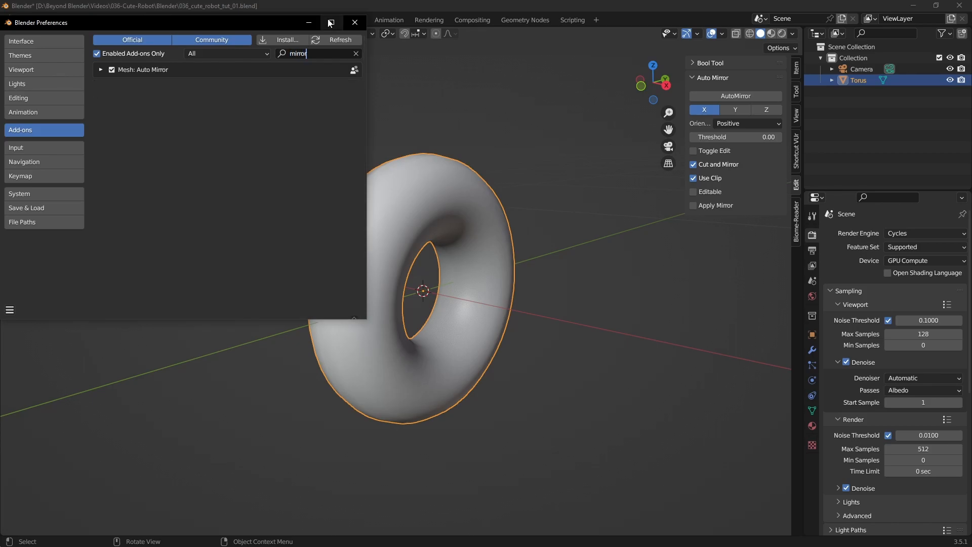
click(356, 53)
click(355, 22)
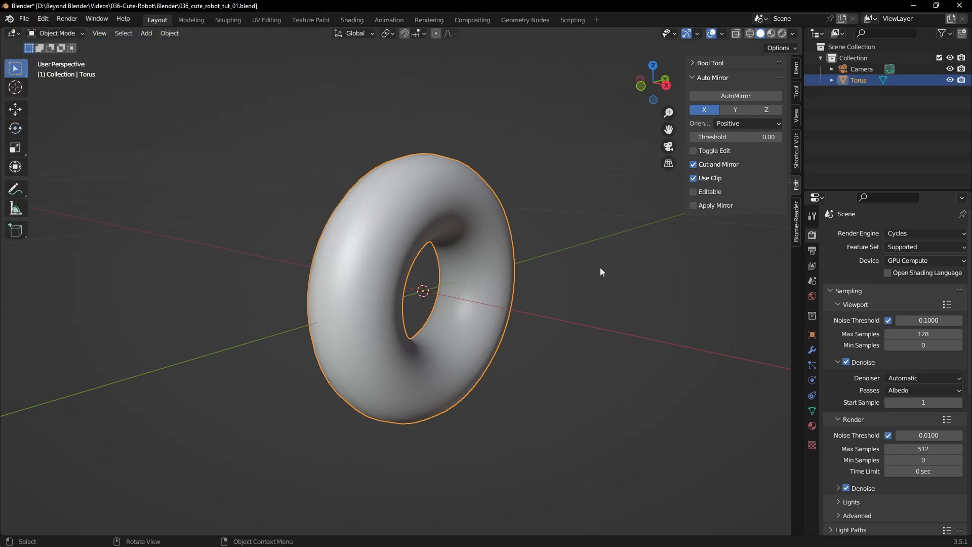
- Try Auto Mirror on the unapplied-rotation torus along the X axis, and undo it
click(734, 96)
middle_drag(555, 263, 577, 271)
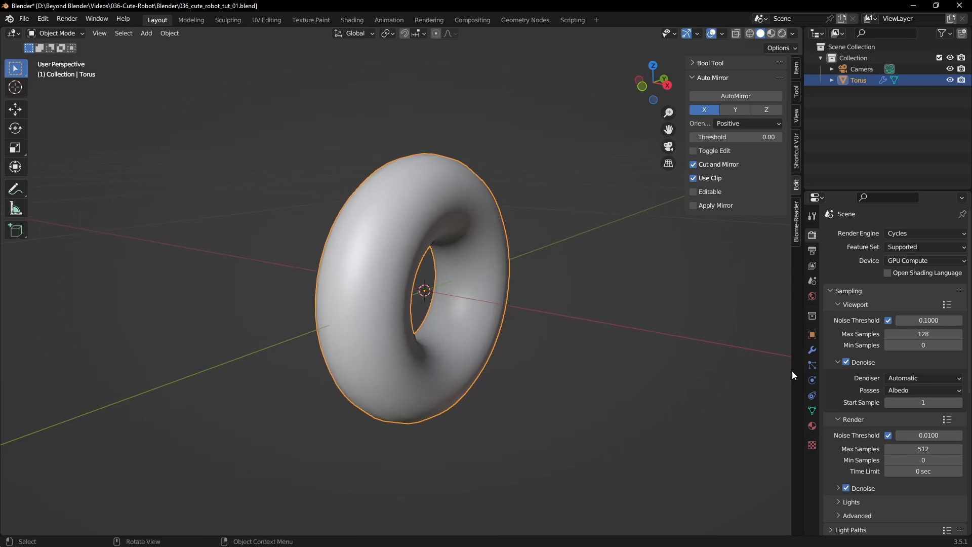
click(812, 350)
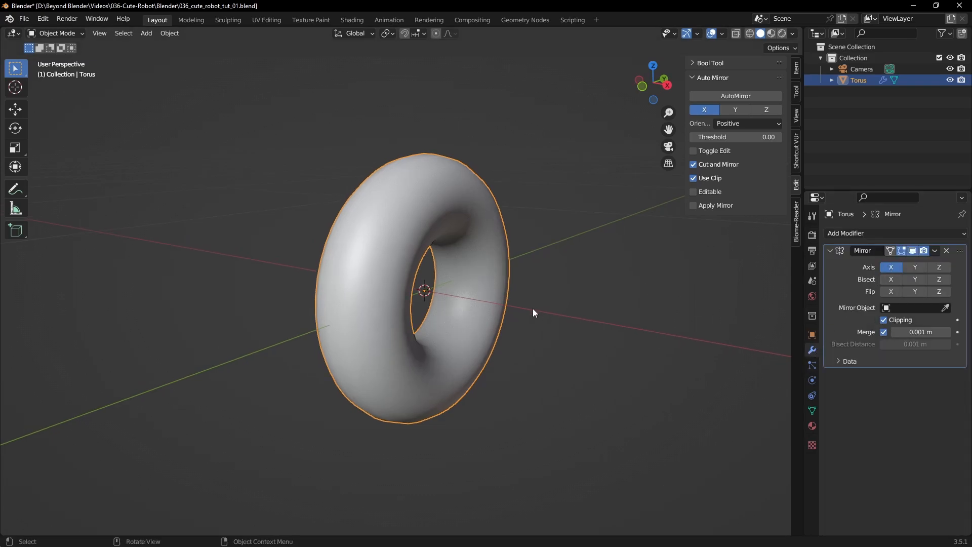
key(Tab)
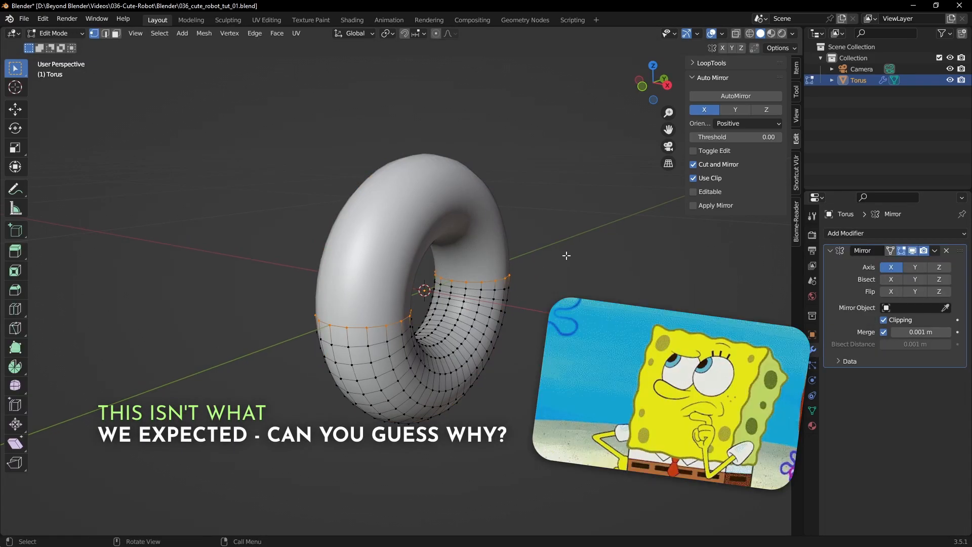
key(Tab)
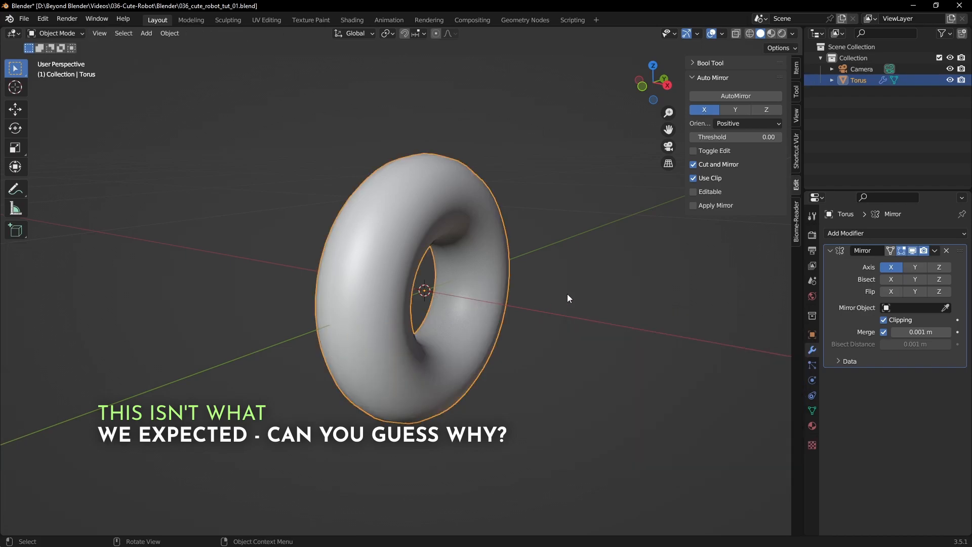
key(ctrl+z)
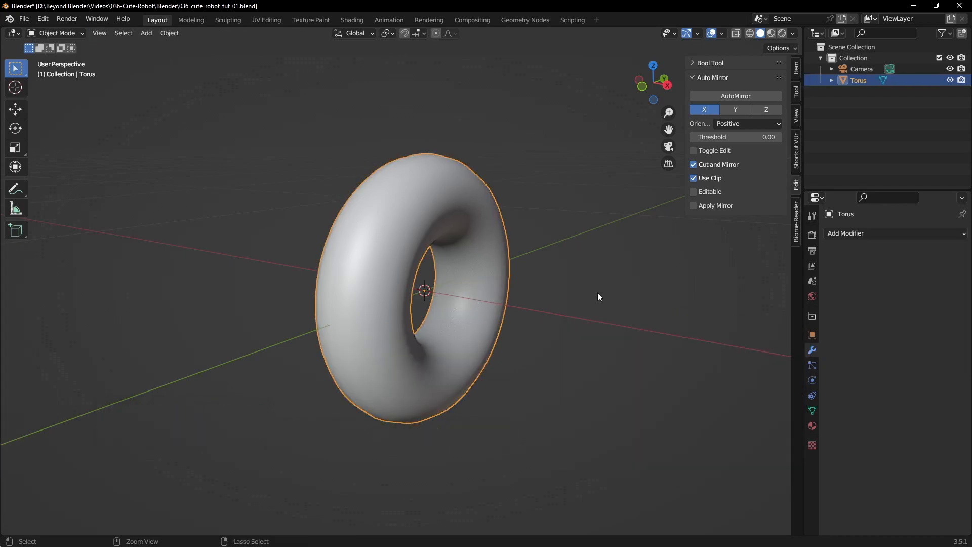
- Apply the torus's rotation
click(797, 69)
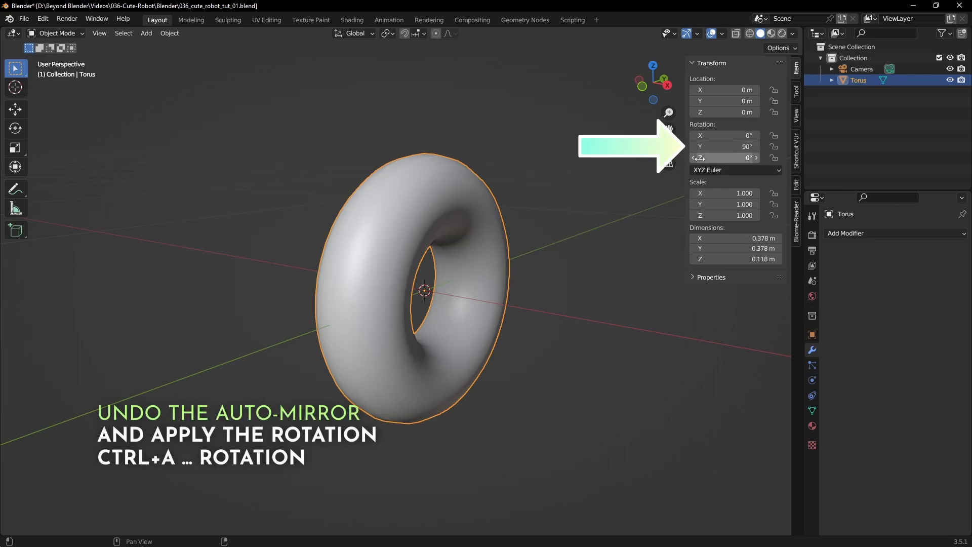
key(ctrl+a)
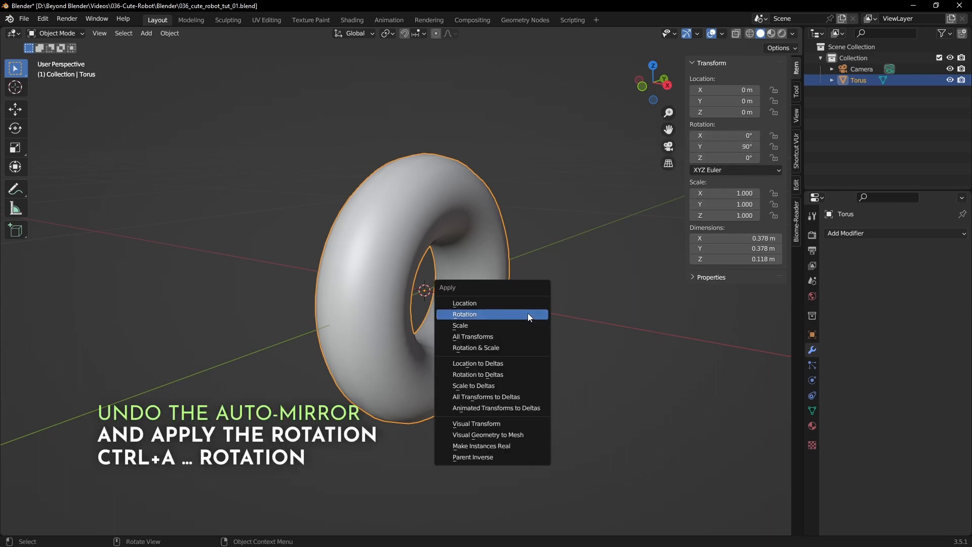
click(481, 315)
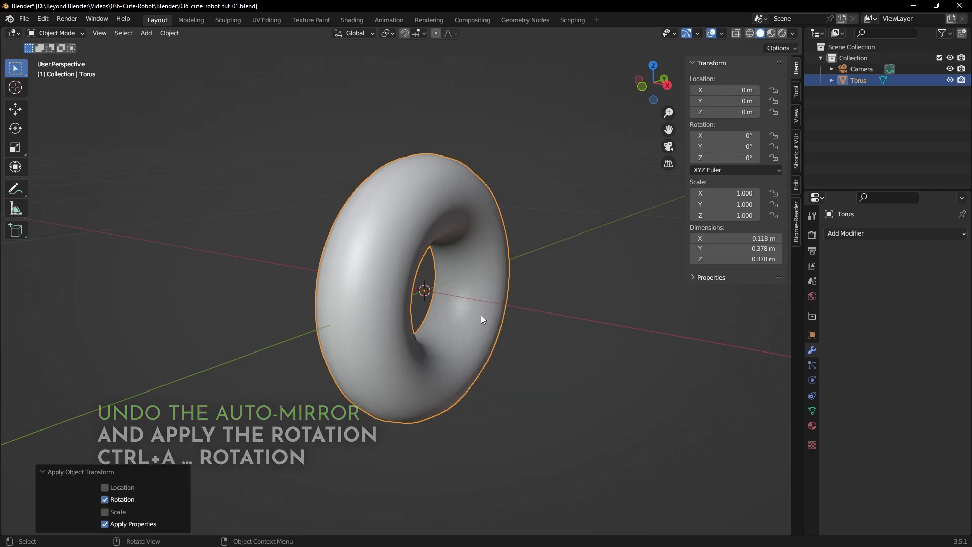
click(796, 157)
click(796, 67)
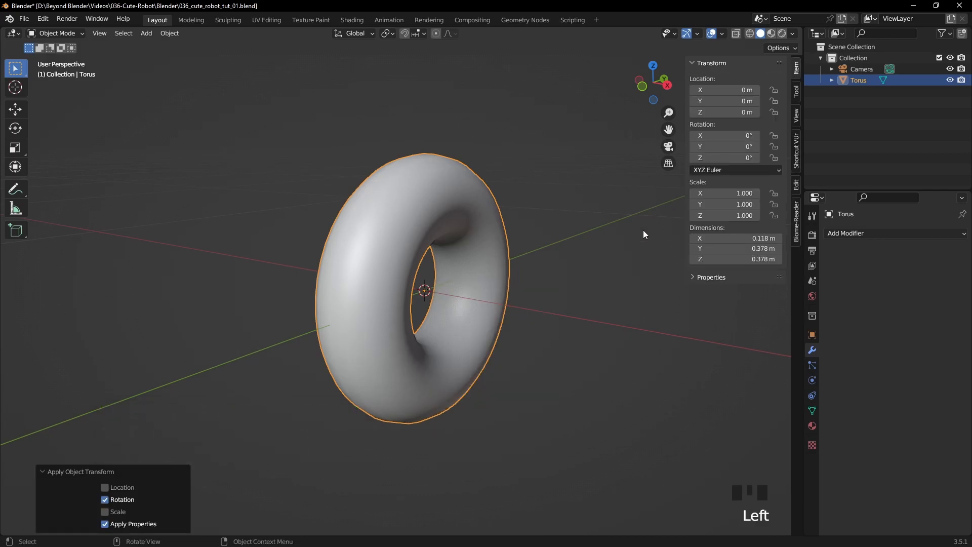
middle_drag(527, 302, 496, 308)
click(487, 296)
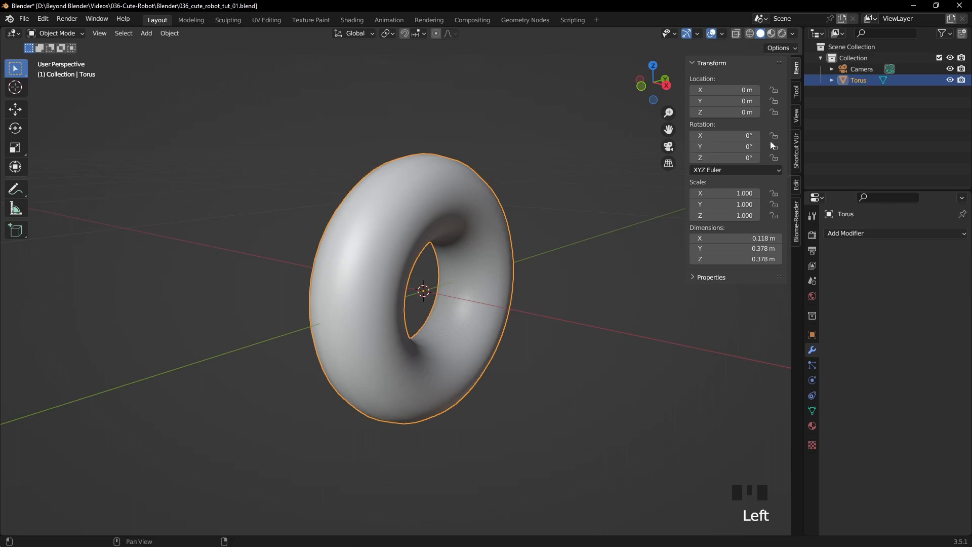
key(Tab)
- Auto Mirror the torus along the X axis with positive orientation, and enter Edit Mode on it
key(Tab)
click(797, 187)
click(736, 96)
key(Tab)
middle_drag(547, 272, 470, 273)
- Switch to the right orthographic view and face selection mode, and clear the selection
key(KP_3)
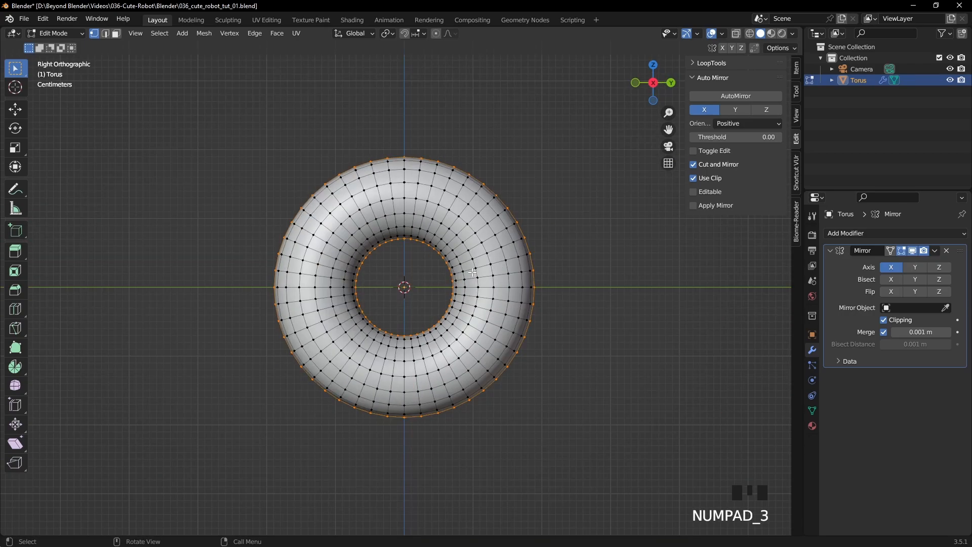
click(116, 34)
click(489, 127)
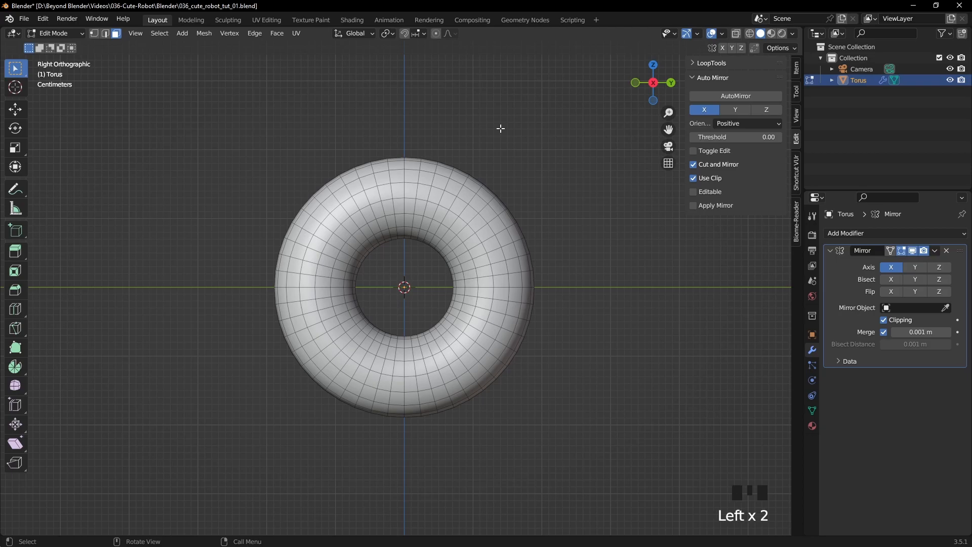
- Select the three outer side faces in the first column beside the torus's top centre line
scroll(483, 146, up, 1)
scroll(484, 146, up, 3)
shift+middle_drag(483, 152, 470, 301)
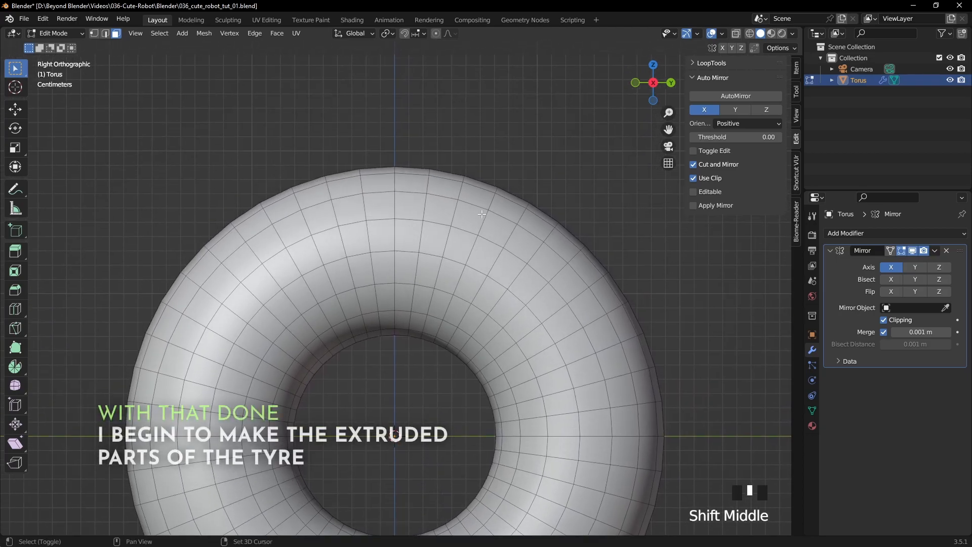
shift+middle_drag(480, 217, 481, 230)
click(411, 184)
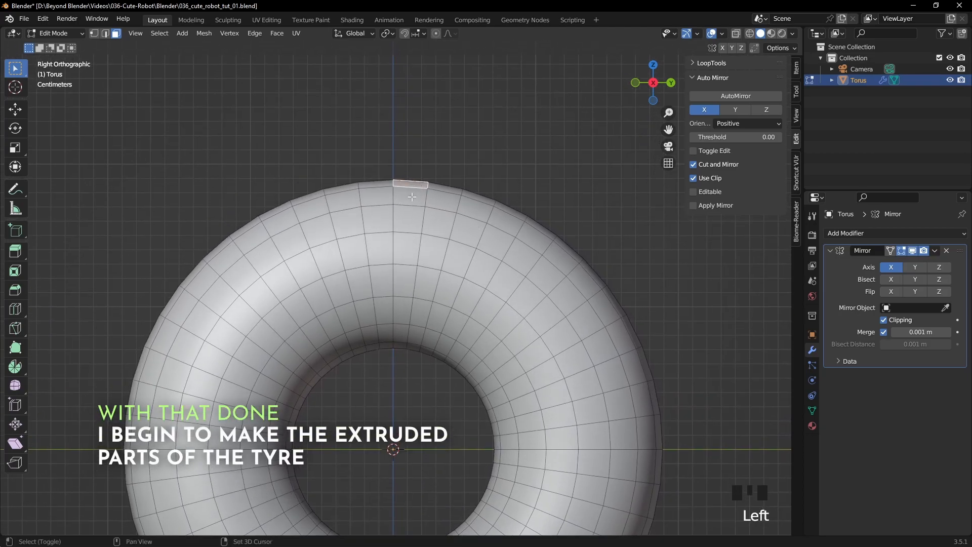
shift+click(412, 197)
shift+click(409, 218)
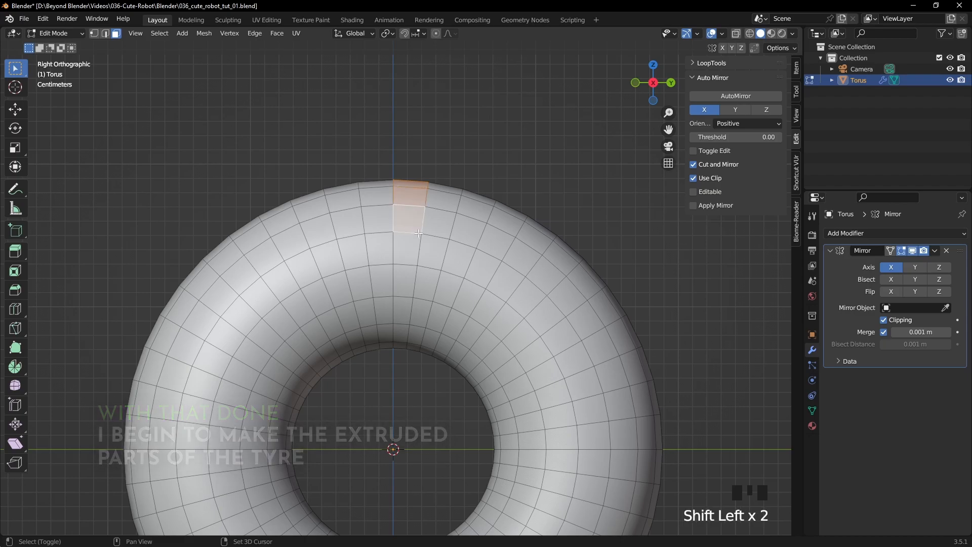
- Add the matching three outer faces of the next three alternate columns around the torus to the selection
middle_drag(482, 282, 475, 243)
shift+click(473, 240)
shift+click(461, 276)
shift+click(450, 318)
shift+click(550, 283)
shift+click(543, 313)
shift+click(520, 346)
shift+click(612, 349)
shift+click(610, 350)
shift+click(599, 368)
- Extend the face selection with two more alternate three-face columns, continuing down to just above the torus's horizontal centre line
shift+middle_drag(581, 393, 500, 357)
key(KP_3)
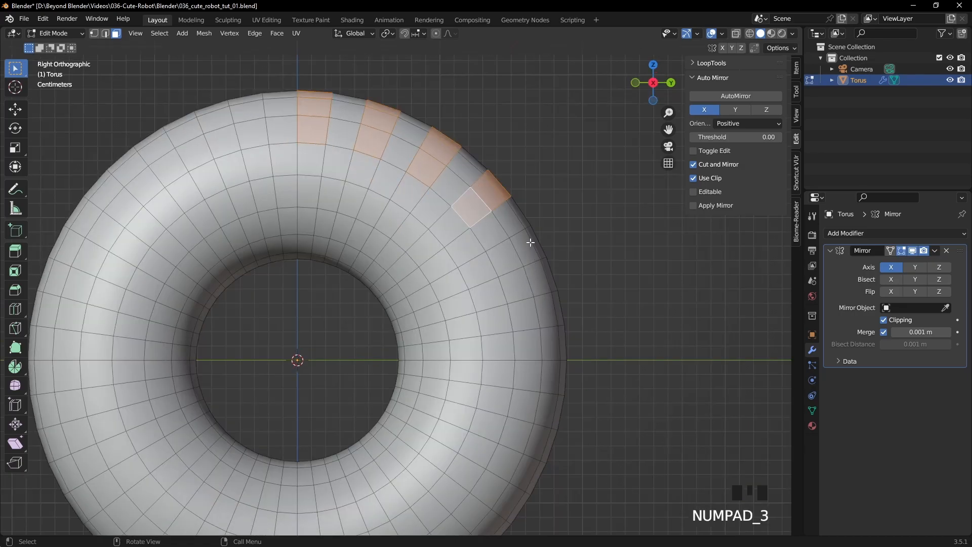
shift+click(502, 263)
shift+click(526, 251)
shift+click(539, 254)
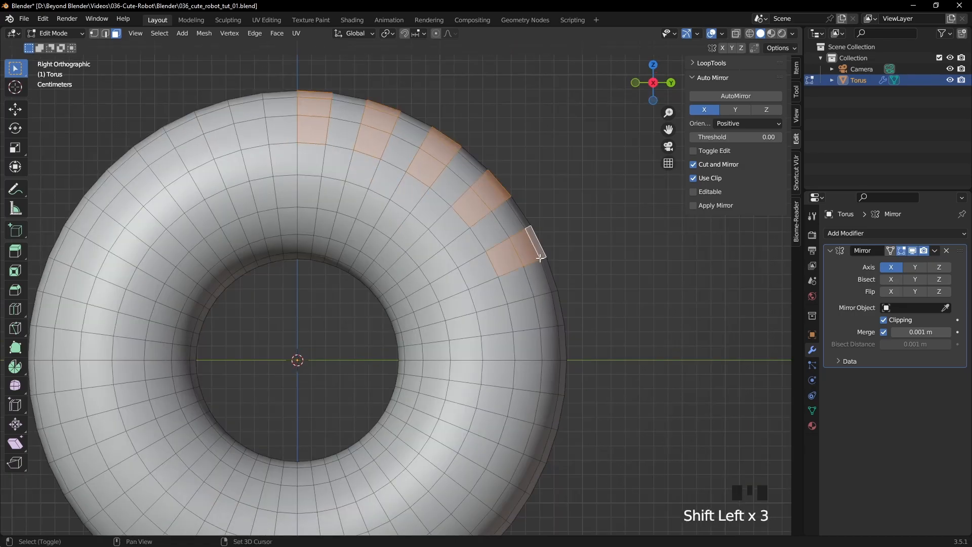
shift+click(524, 317)
shift+click(542, 317)
shift+click(560, 317)
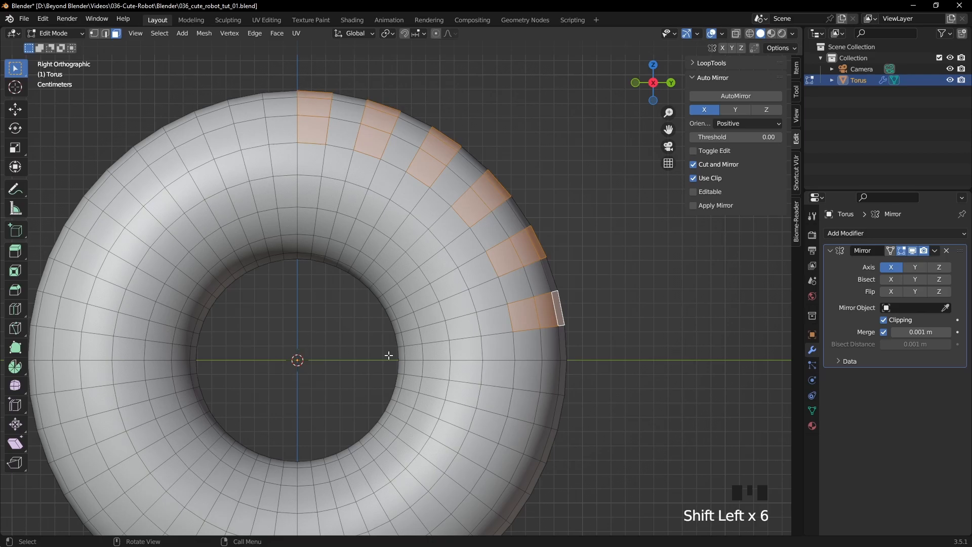
- Extrude the selected face columns outward along their normals by about 0.004 m to form tread blocks
middle_drag(559, 311, 548, 274)
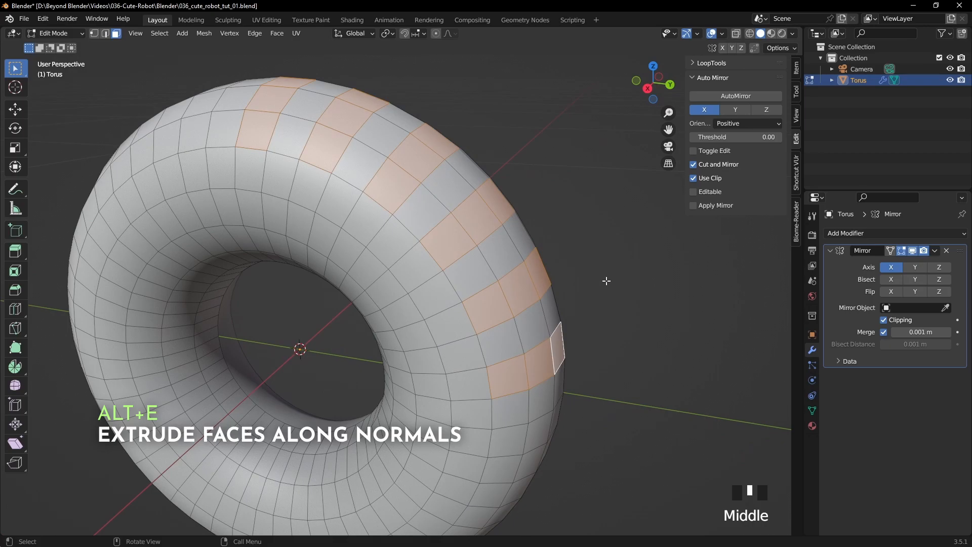
key(alt+e)
click(585, 289)
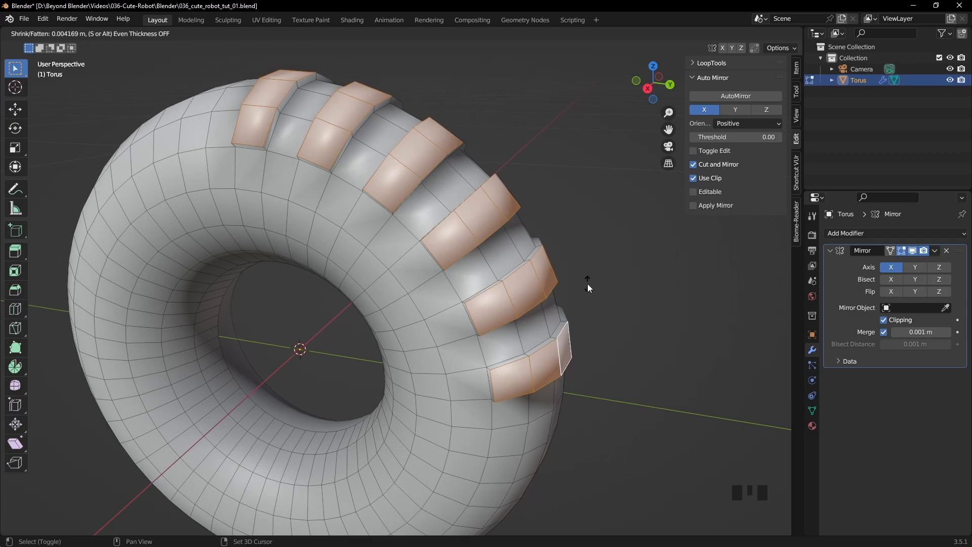
click(587, 284)
- Set the tread block extrusion's offset to 0.005 m
middle_drag(587, 284, 551, 301)
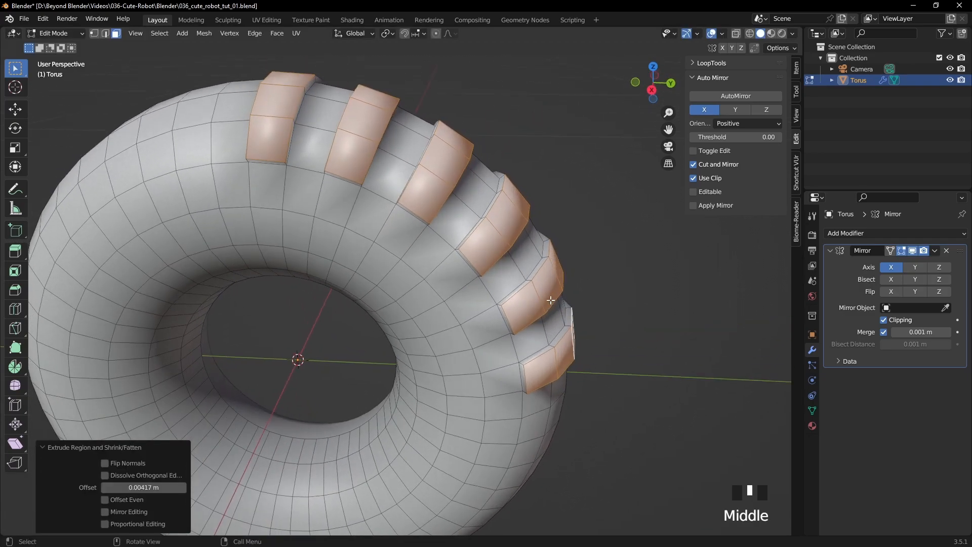
click(143, 488)
click(124, 487)
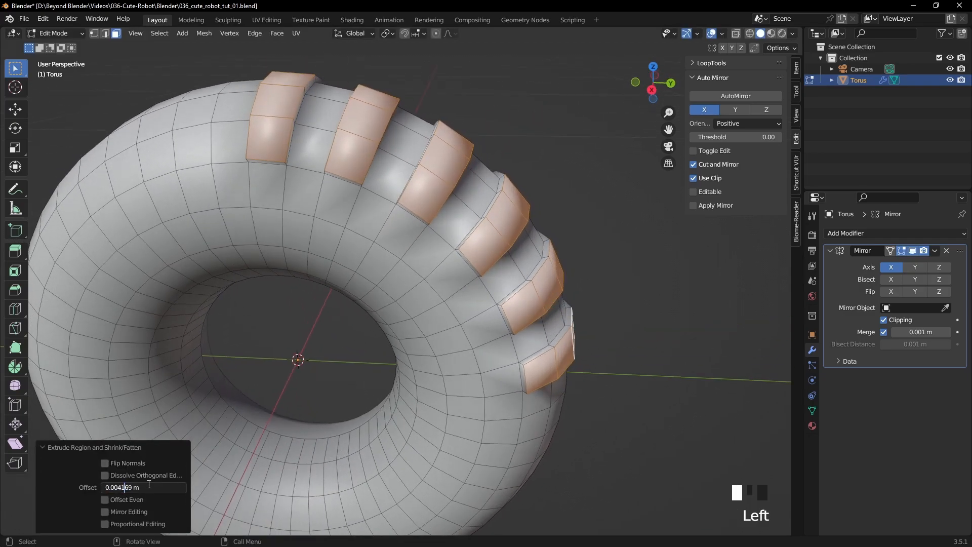
key(Delete)
key(Return)
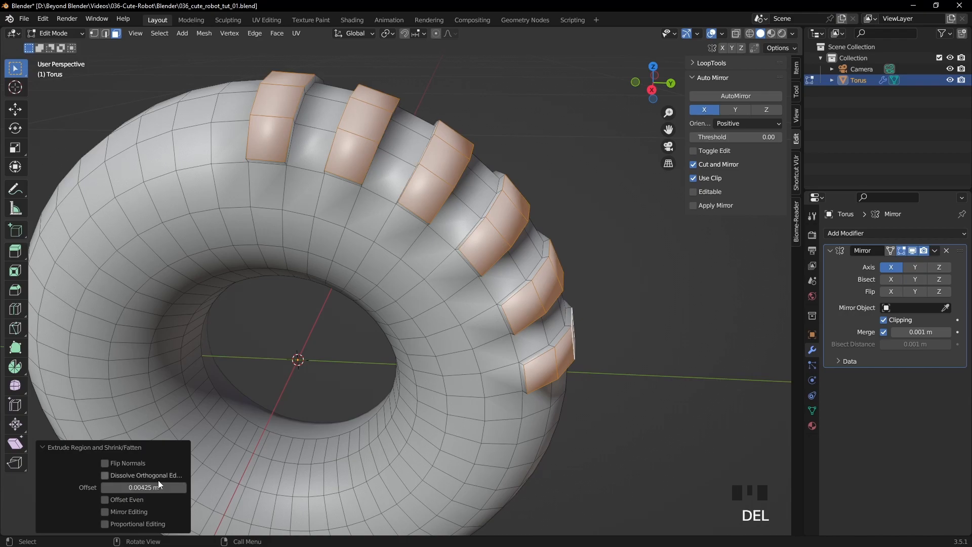
click(132, 487)
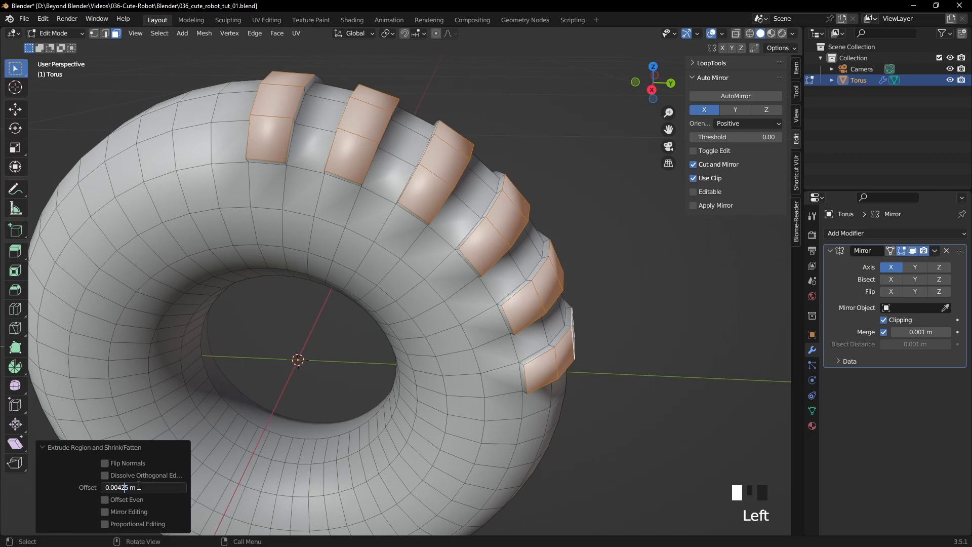
key(BackSpace)
key(BackSpace)
text(5)
key(Return)
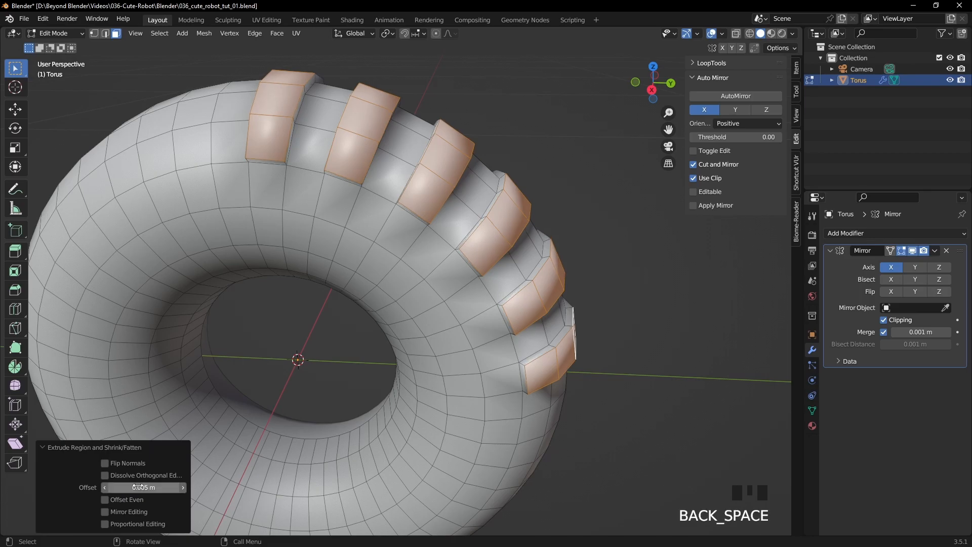
- In edge selection mode, slide the inner side edges of the two lowest tread blocks fully down onto the tyre surface
middle_drag(420, 281, 223, 86)
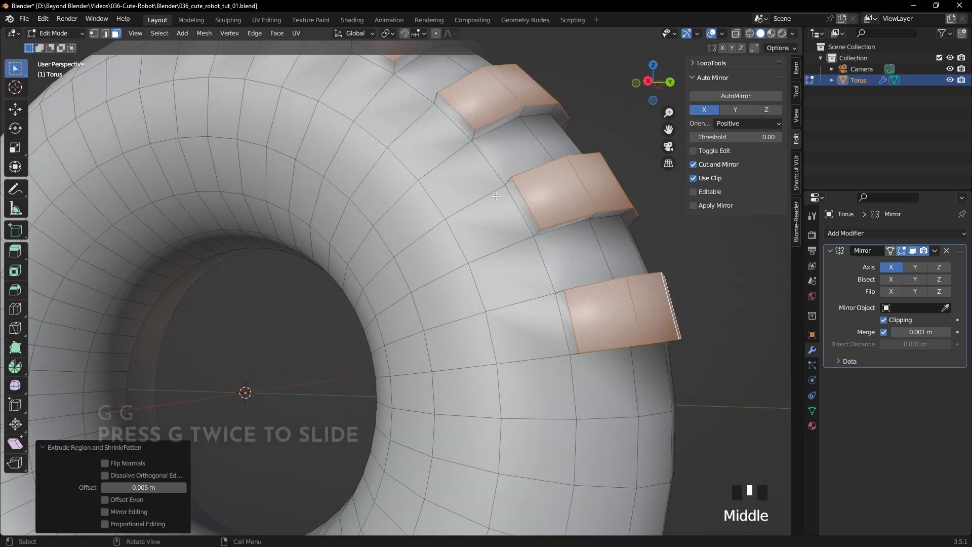
click(106, 34)
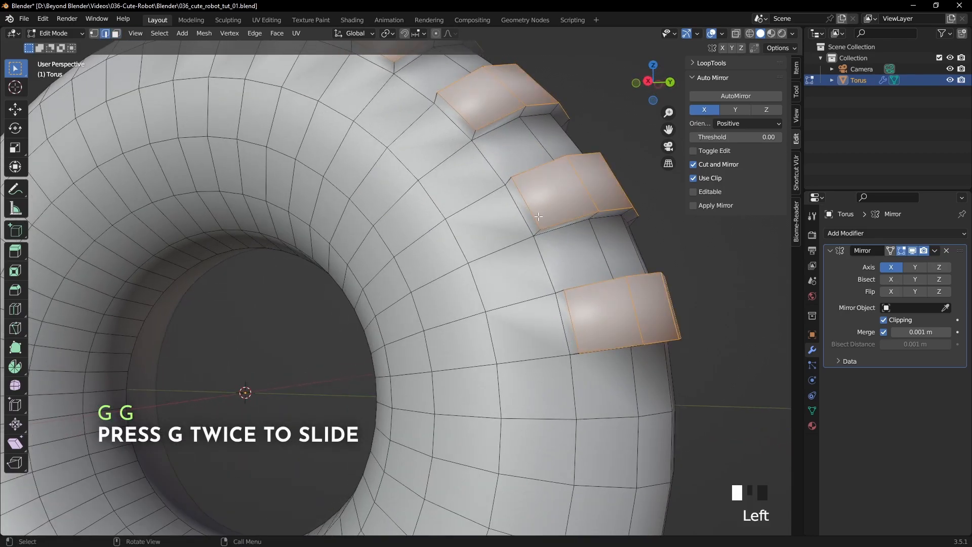
click(556, 209)
key(g)
key(g)
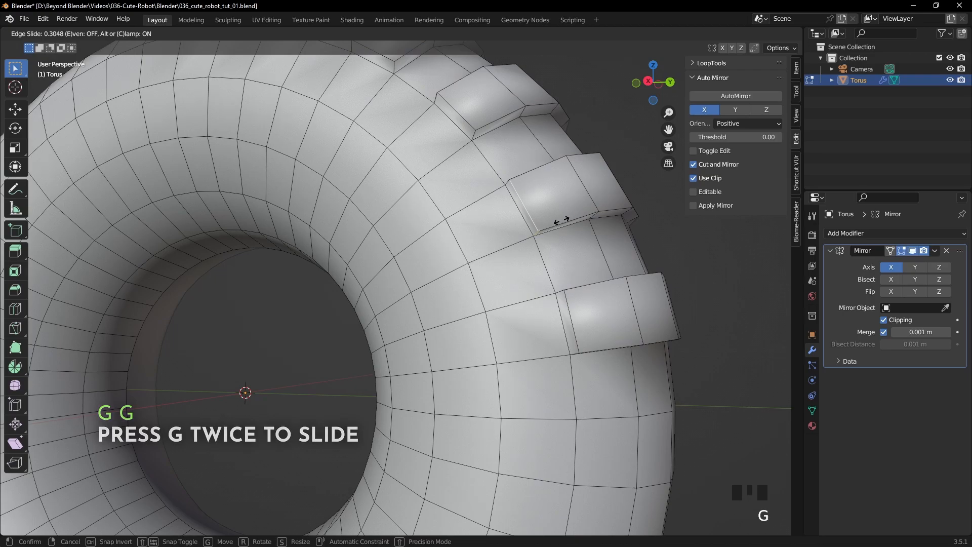
click(511, 271)
click(573, 315)
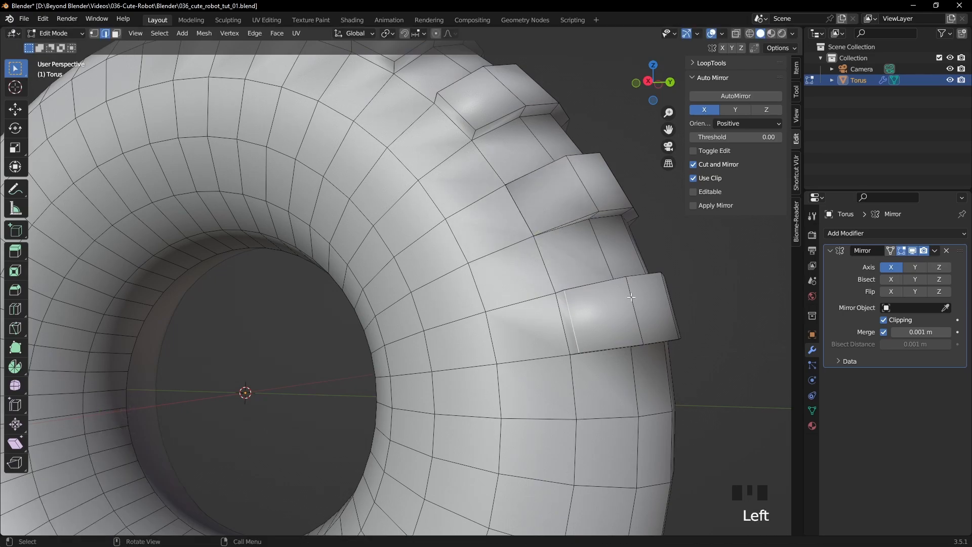
key(g)
key(g)
click(547, 316)
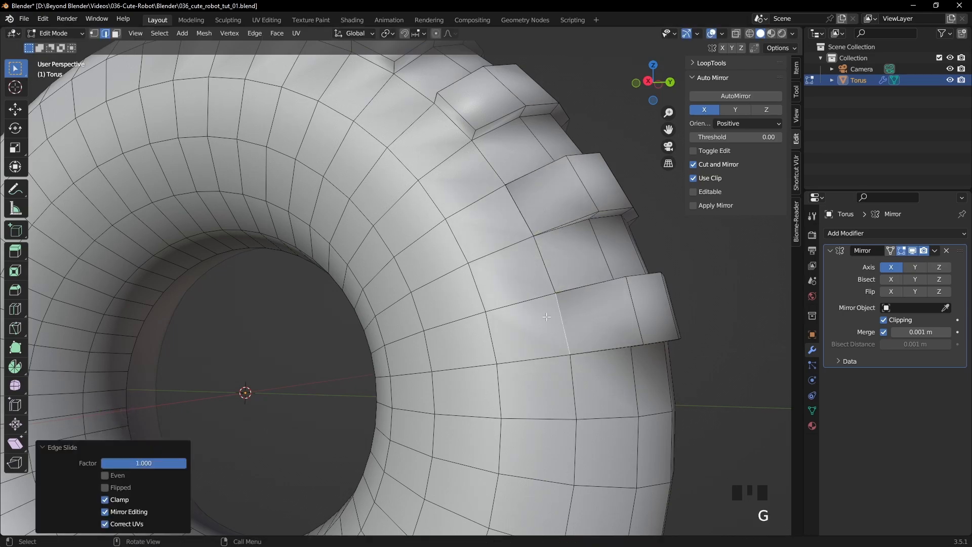
- Slide the inner side edges of the fourth and third tread blocks from the top fully onto the tyre surface
click(460, 119)
key(g)
key(g)
click(527, 229)
shift+middle_drag(466, 207, 525, 318)
click(462, 203)
key(g)
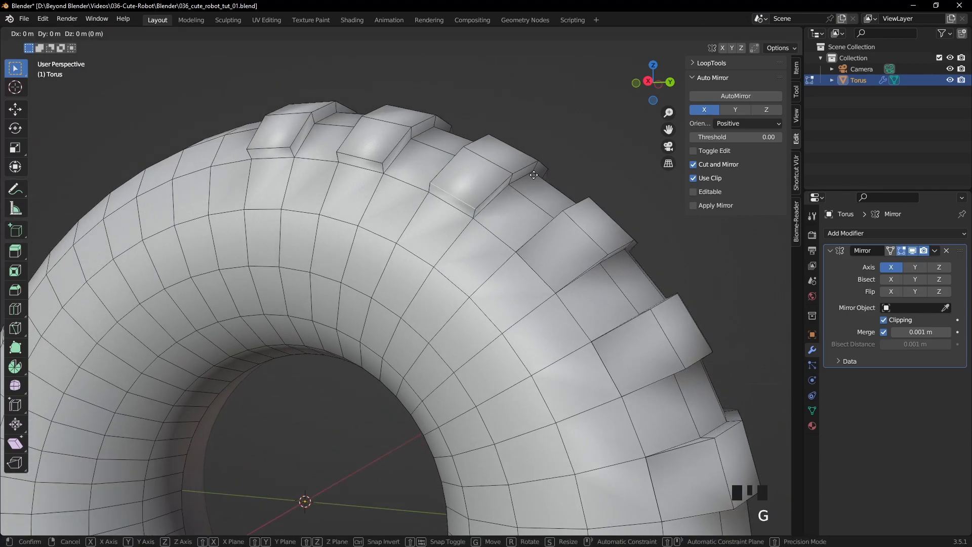
key(g)
click(509, 238)
- Slide the inner side edges of the two topmost tread blocks fully onto the tyre surface
click(354, 156)
key(g)
key(g)
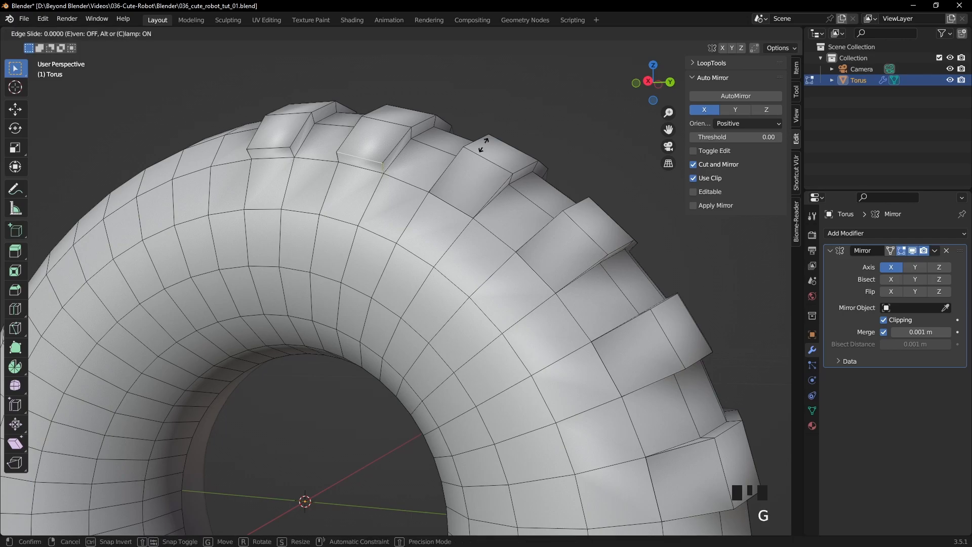
click(471, 205)
click(269, 149)
key(g)
key(g)
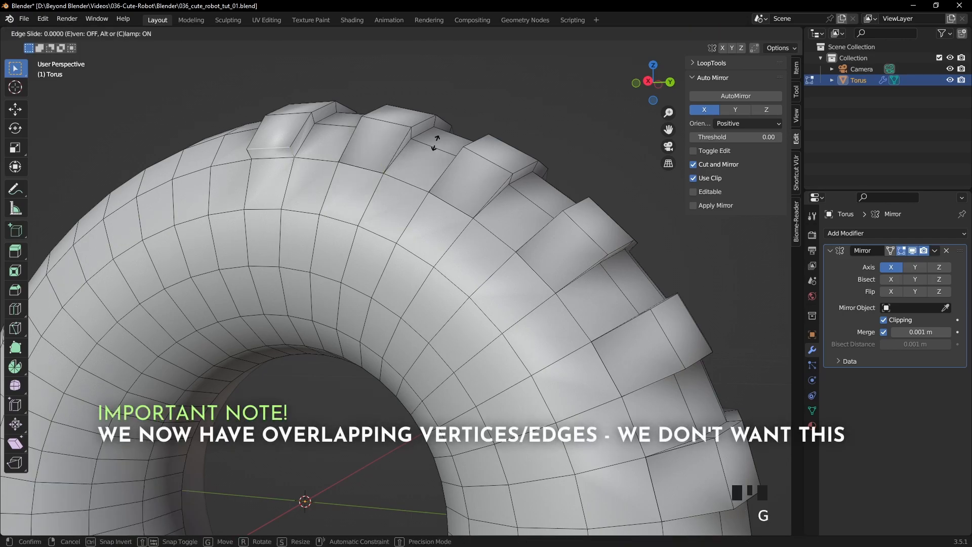
click(434, 186)
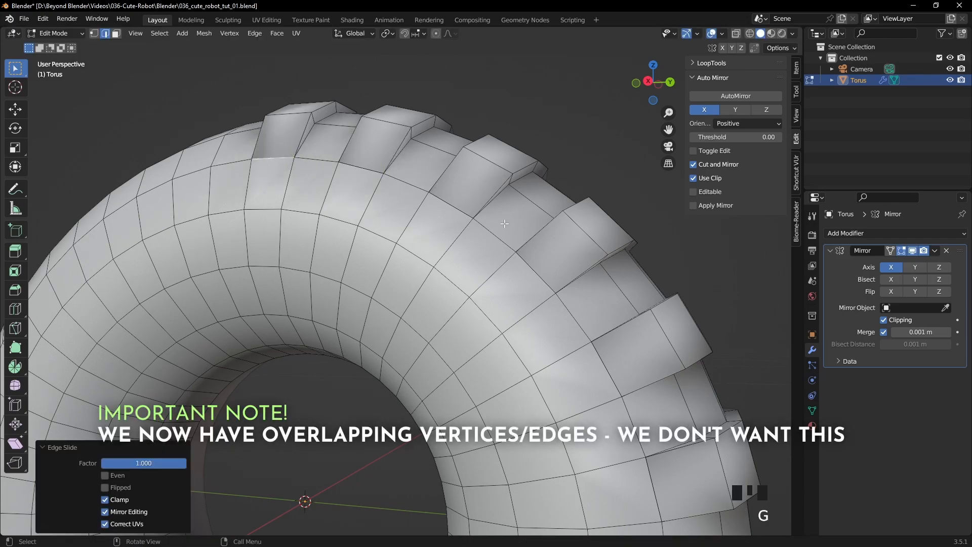
- Merge all of the tyre's overlapping vertices by distance, and clear the selection
key(1)
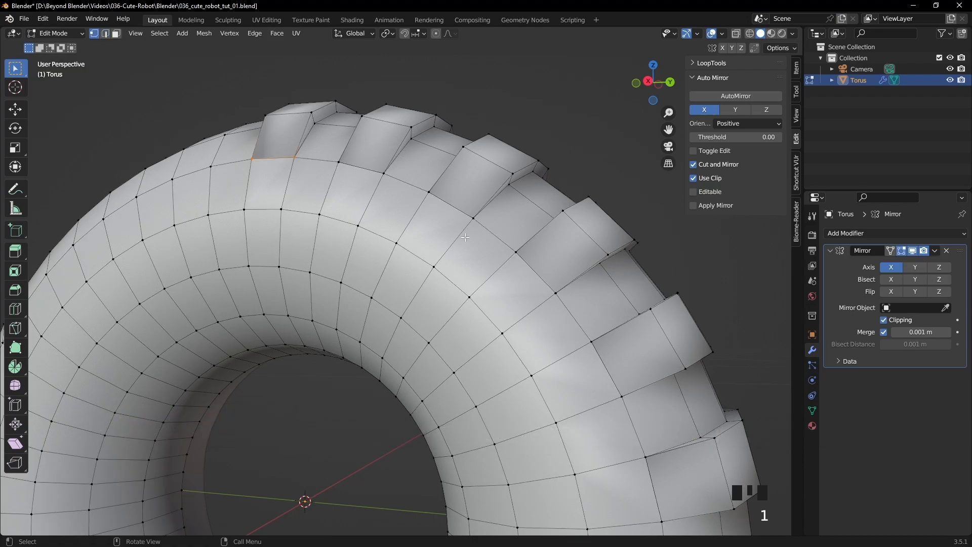
scroll(465, 237, down, 3)
key(a)
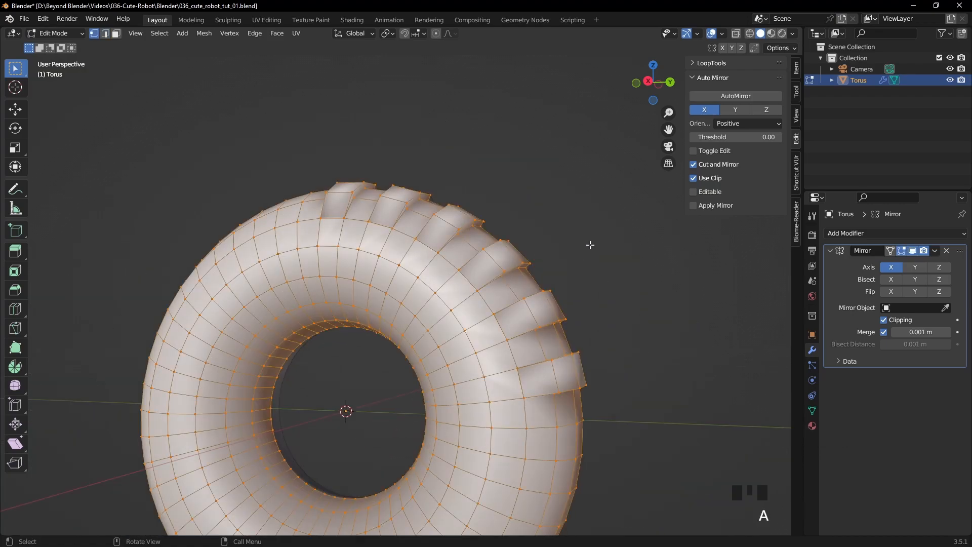
right_click(591, 244)
mouse_move(549, 450)
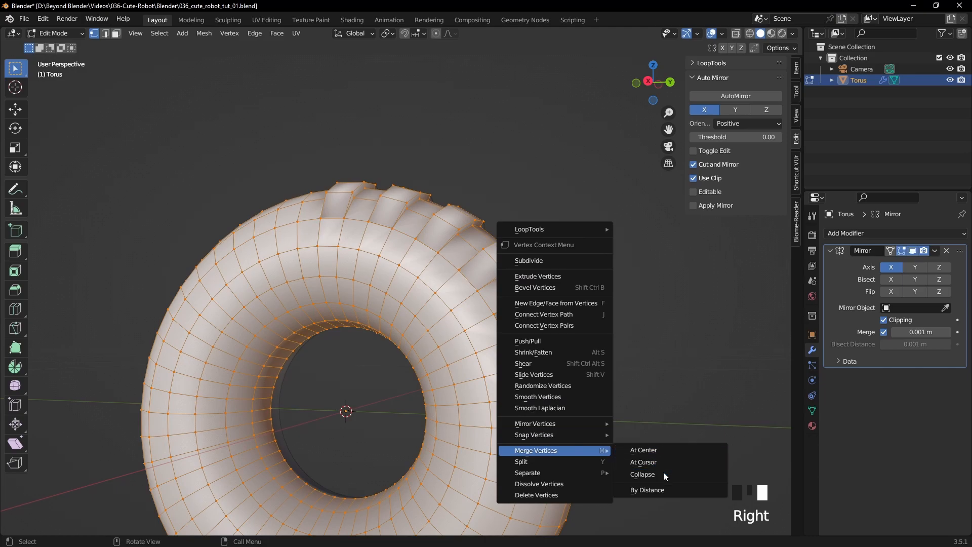
click(649, 489)
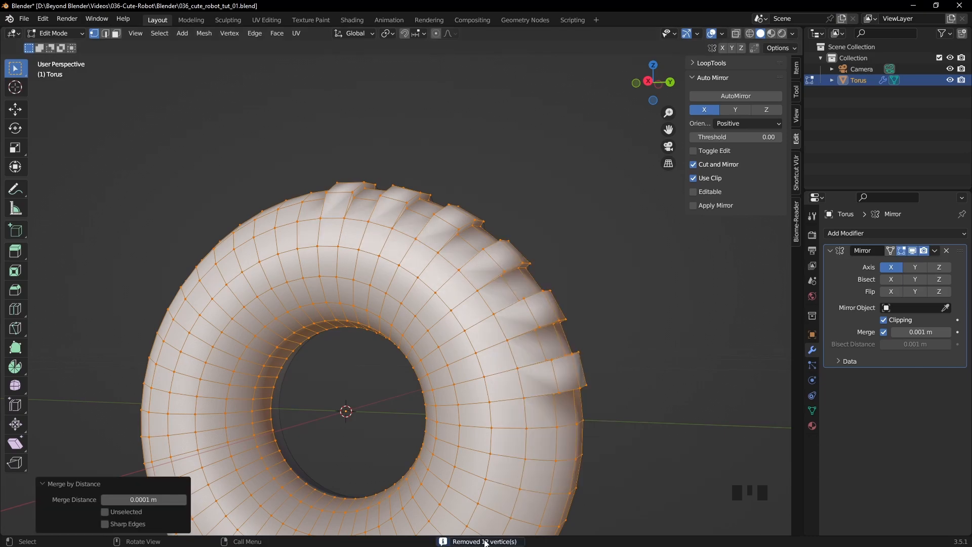
click(550, 243)
- Examine the mirrored tread blocks in Object Mode, and return to Edit Mode
middle_drag(583, 234, 506, 356)
scroll(543, 259, up, 3)
key(Tab)
scroll(544, 261, down, 4)
scroll(466, 314, up, 2)
key(Tab)
scroll(625, 306, down, 3)
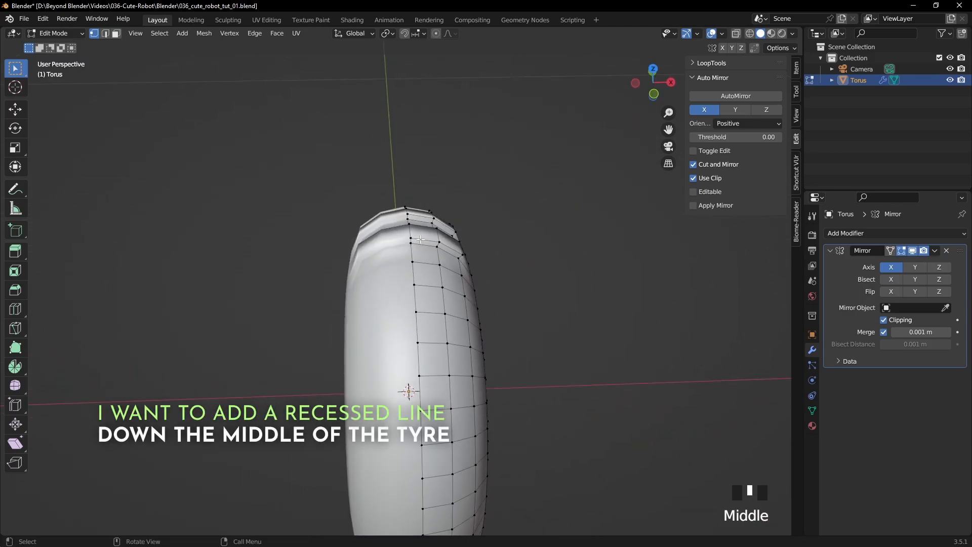
- Switch to the front orthographic view and turn off the Mirror modifier's viewport display
key(KP_1)
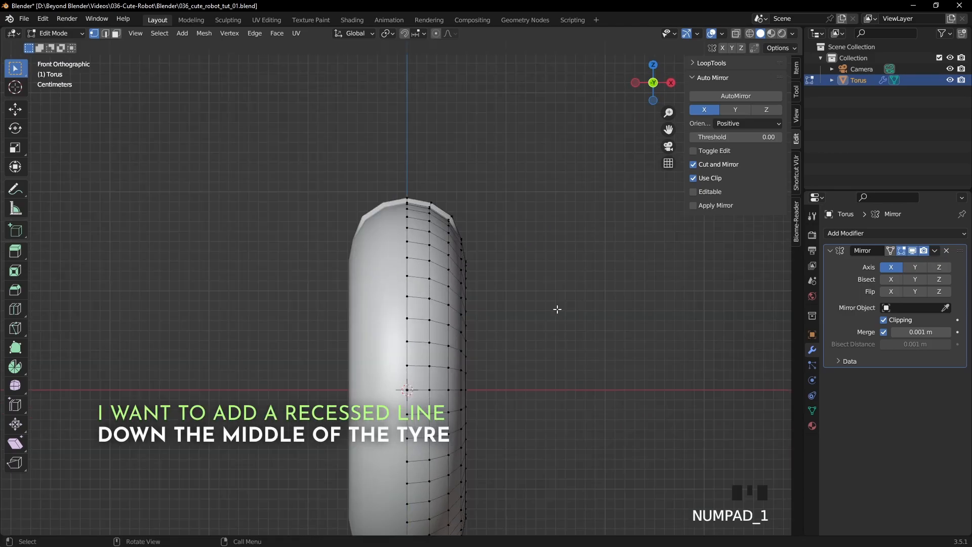
scroll(557, 309, down, 1)
shift+middle_drag(547, 326, 557, 260)
scroll(557, 261, up, 2)
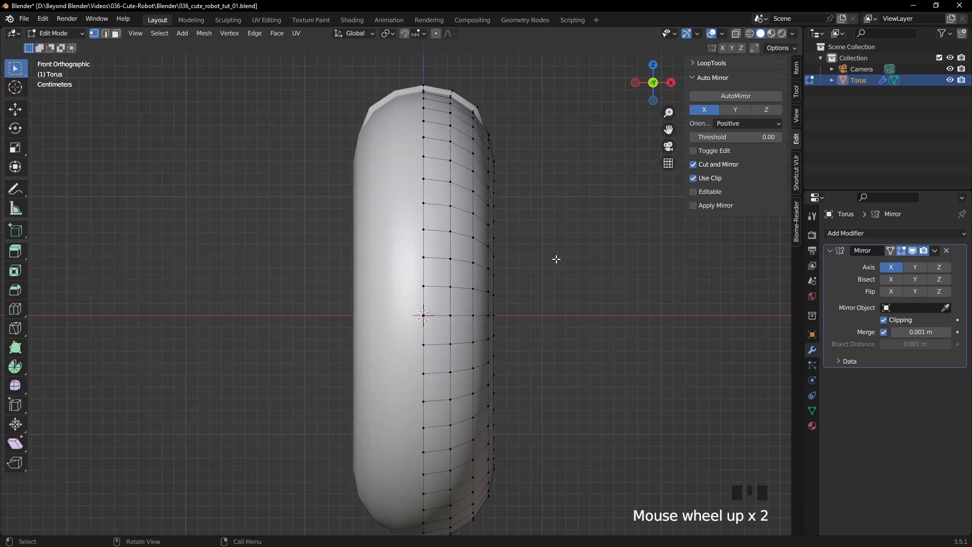
click(913, 252)
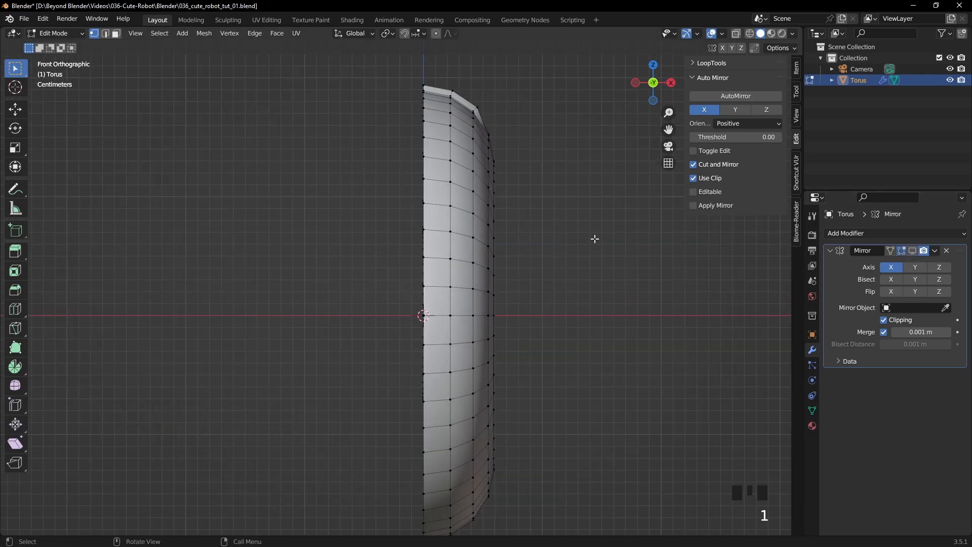
- Select the whole half-tyre mesh and move it along the positive X axis
key(a)
click(16, 109)
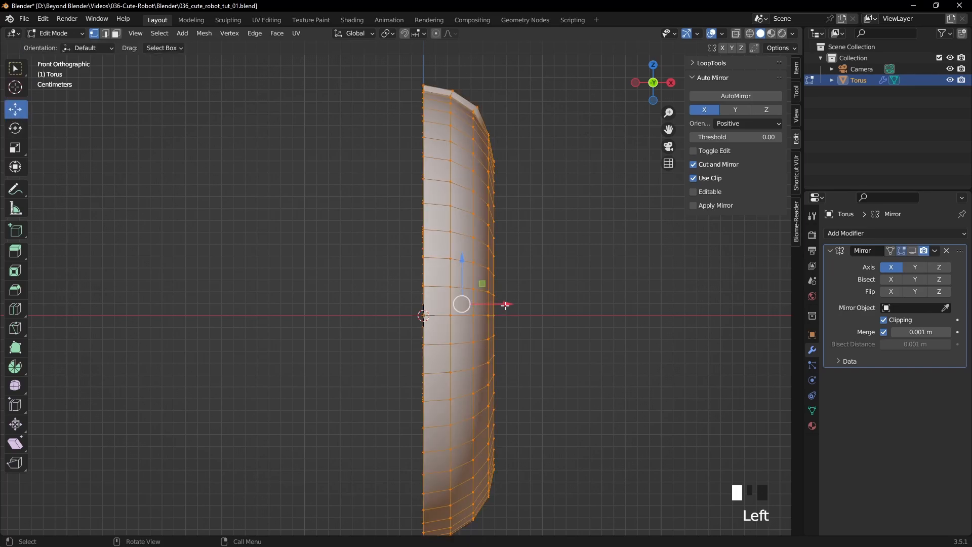
drag(505, 305, 581, 298)
- In edge selection mode, select the edge loop along the half-tyre's open boundary
middle_drag(581, 297, 573, 178)
key(2)
middle_drag(550, 117, 551, 118)
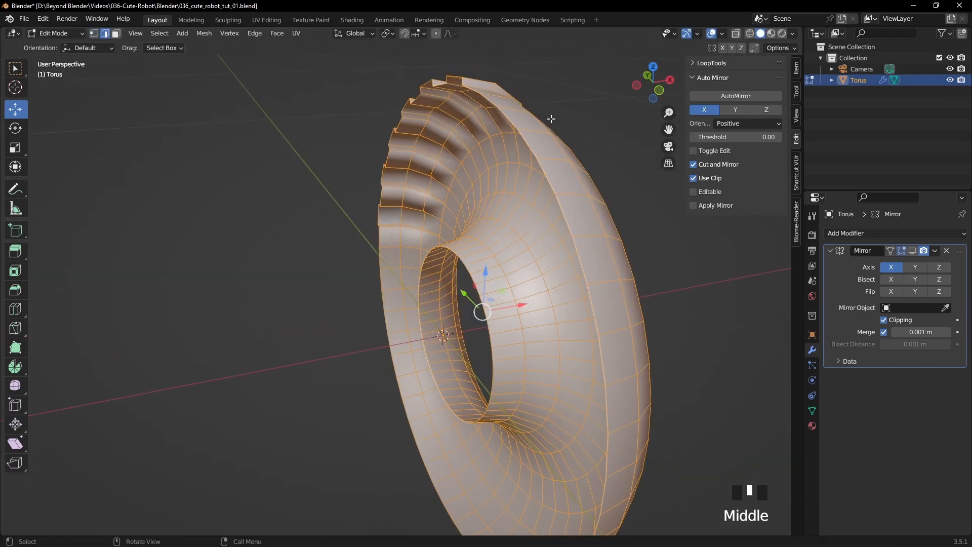
alt+click(529, 150)
alt+click(542, 169)
middle_drag(589, 208, 552, 267)
- In vertex mode, merge the top tread block's raised corner vertex with the base vertex below it on the open boundary
scroll(592, 209, down, 3)
scroll(551, 267, up, 3)
click(94, 33)
click(410, 131)
click(511, 232)
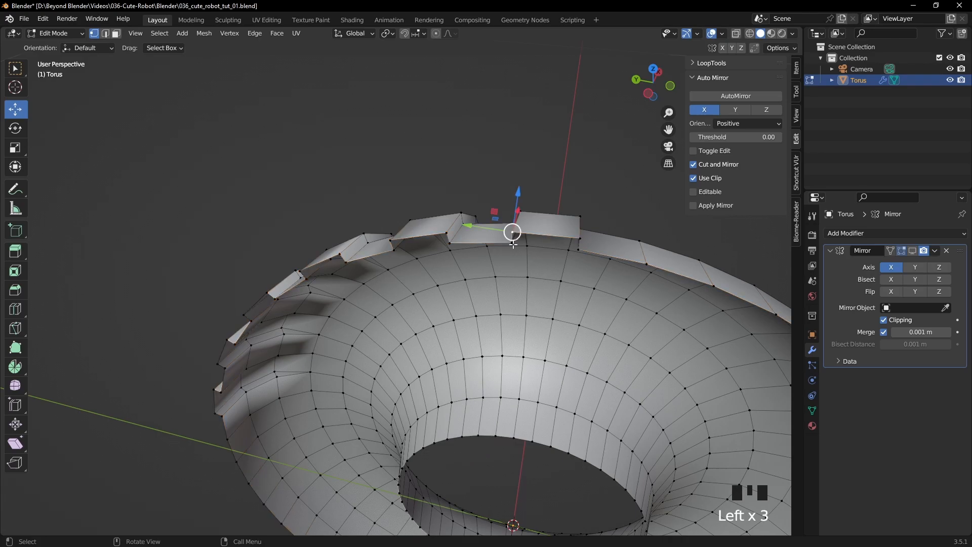
shift+click(512, 234)
middle_drag(529, 257, 526, 253)
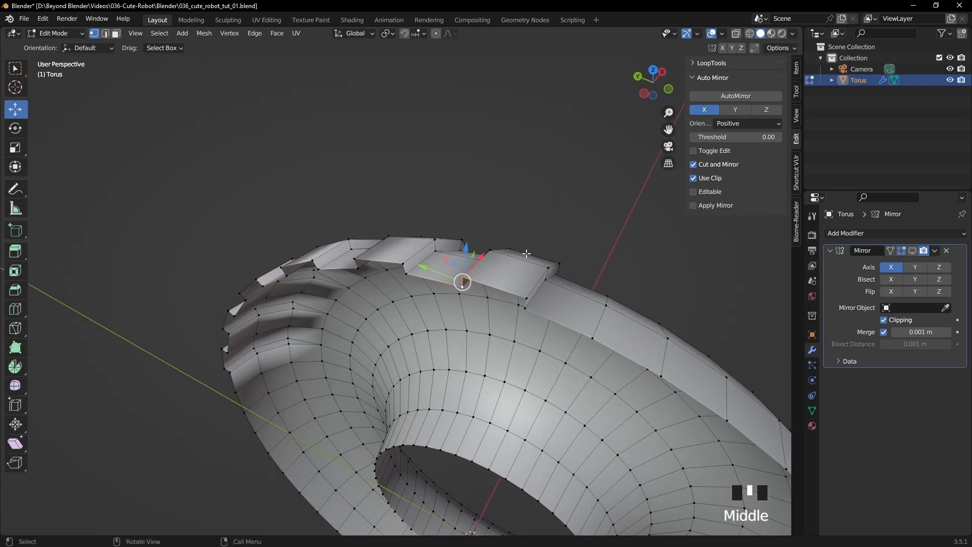
key(m)
click(481, 302)
- Repeat the merge for three more raised tread corner vertices and their base vertices near the top of the open boundary
click(525, 300)
shift+click(527, 303)
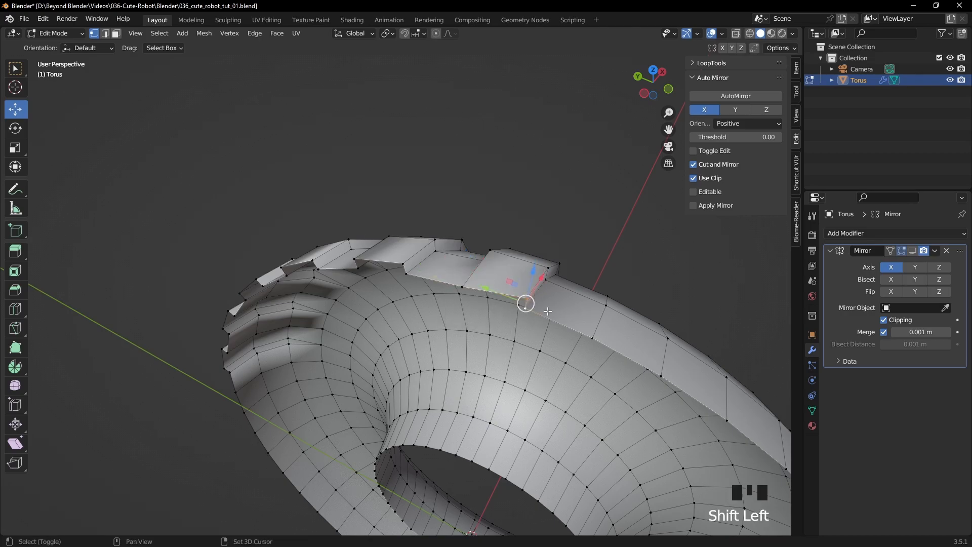
key(shift+r)
shift+click(401, 264)
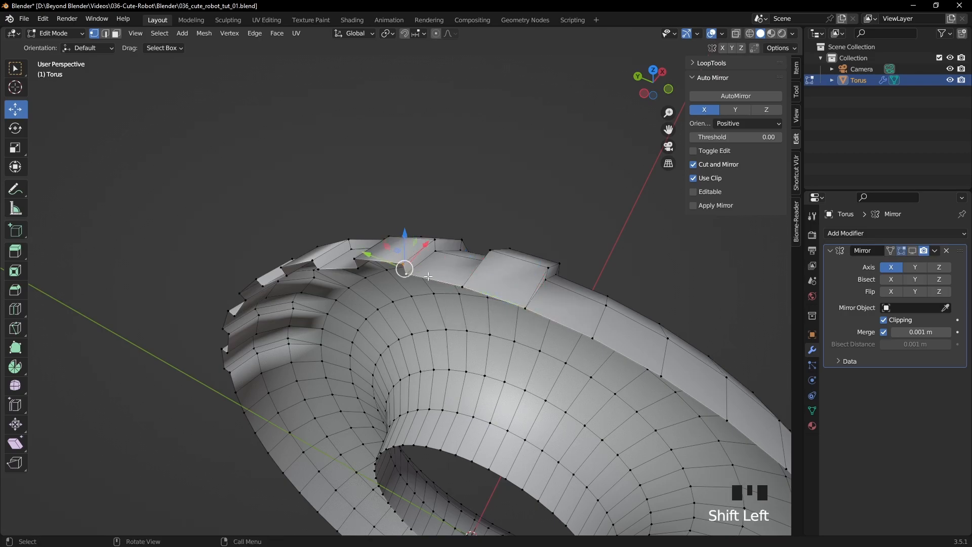
key(shift+r)
click(357, 260)
shift+click(357, 267)
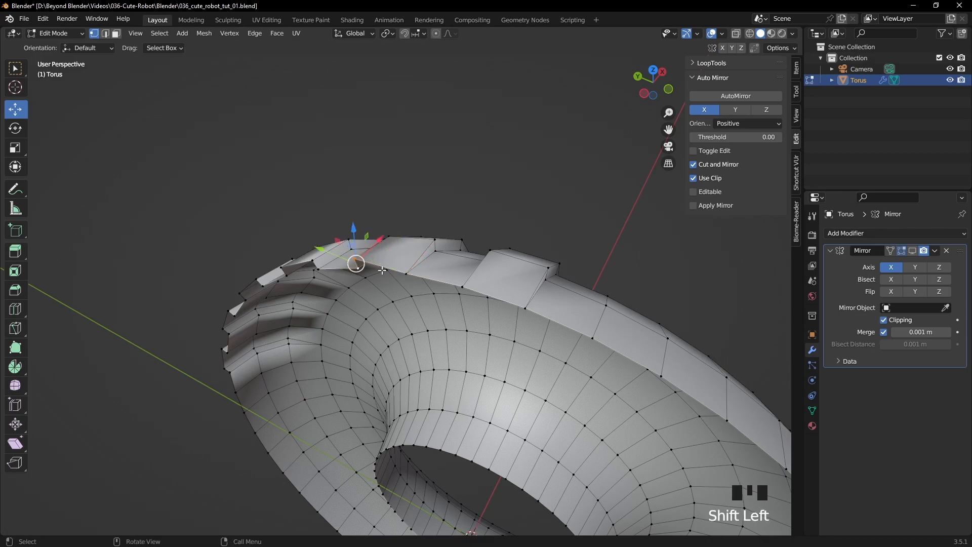
key(shift+r)
- With the Select Box tool active, merge the next four raised tread corners into their base vertices along the open boundary
click(15, 73)
shift+middle_drag(304, 213, 476, 167)
scroll(479, 169, up, 2)
click(583, 227)
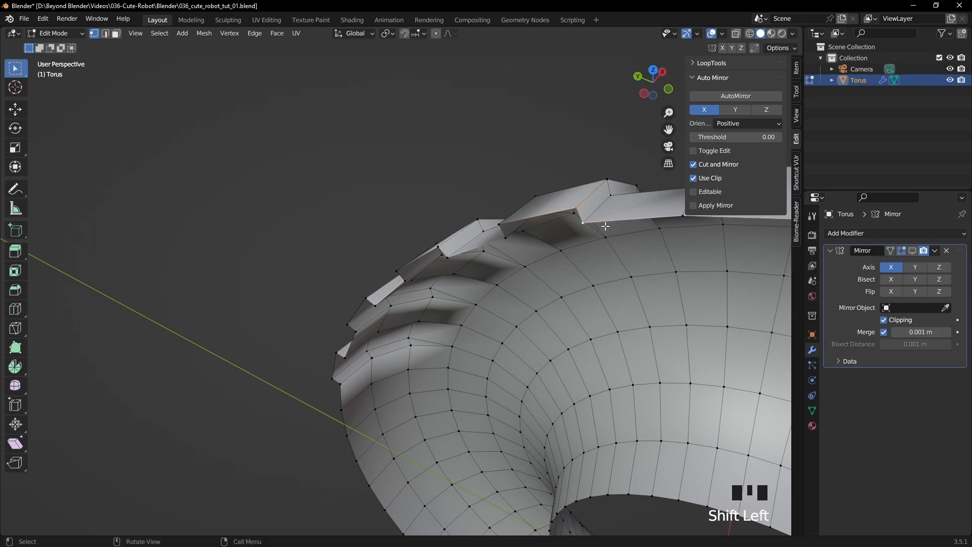
key(shift+r)
click(505, 223)
shift+click(501, 240)
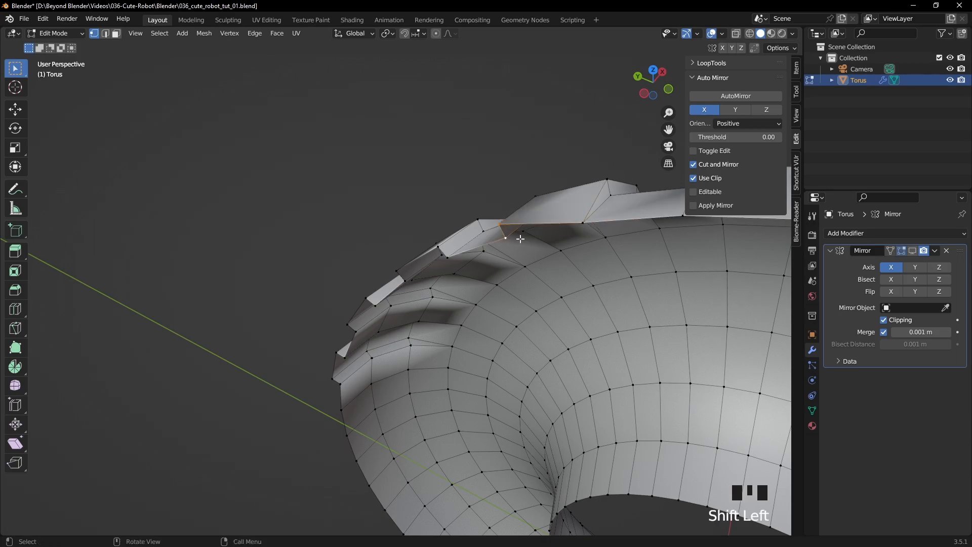
key(shift+r)
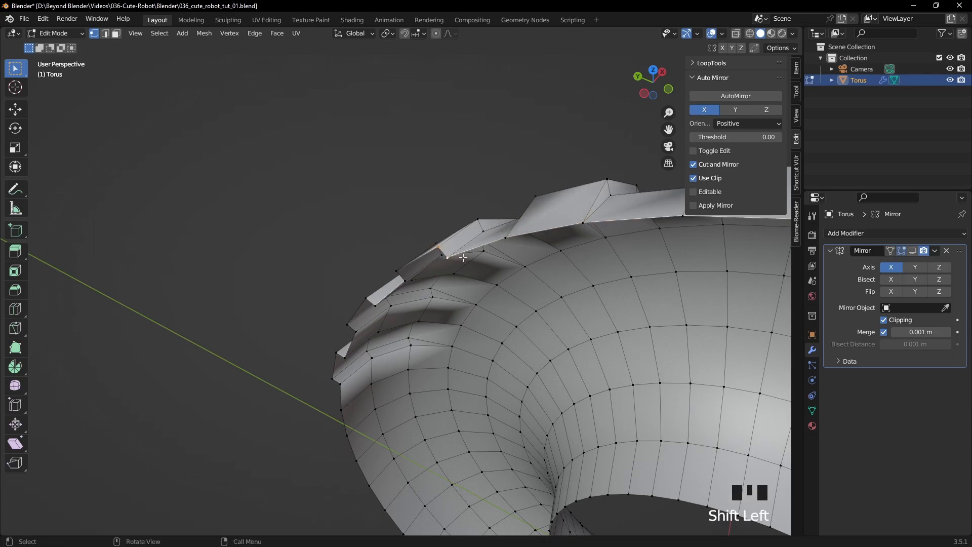
key(shift+r)
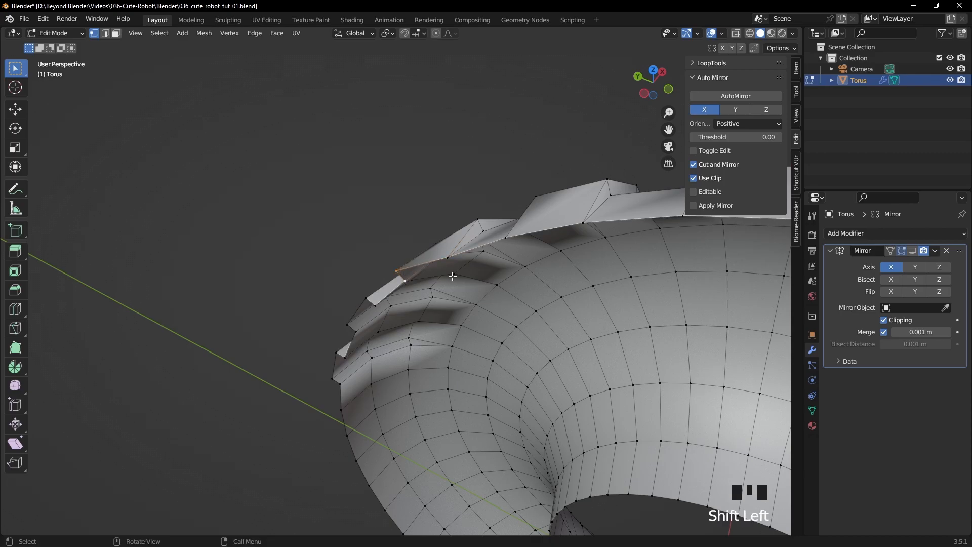
key(shift+r)
- Merge the last four raised tread corner vertices with their base vertices at the lower end of the tread blocks
shift+click(398, 304)
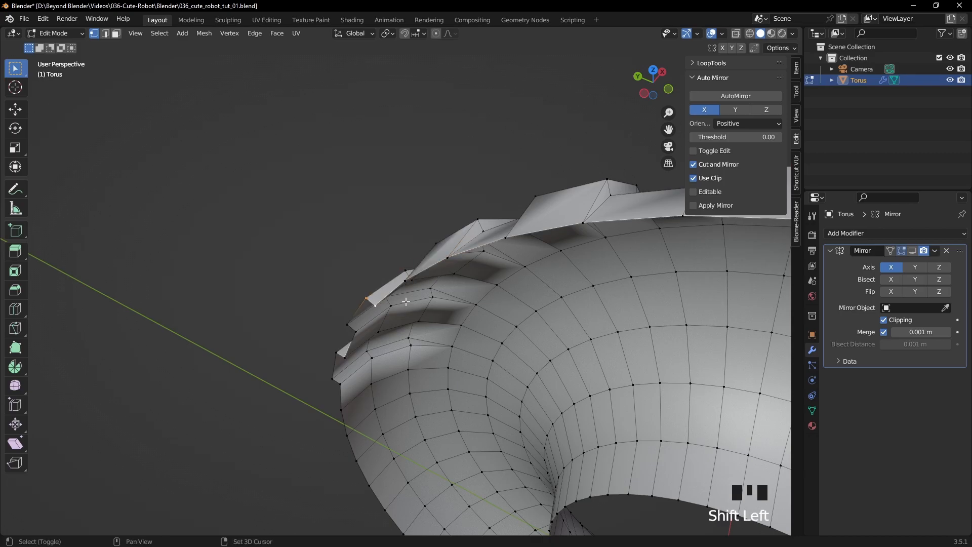
key(shift+r)
click(359, 329)
key(shift+r)
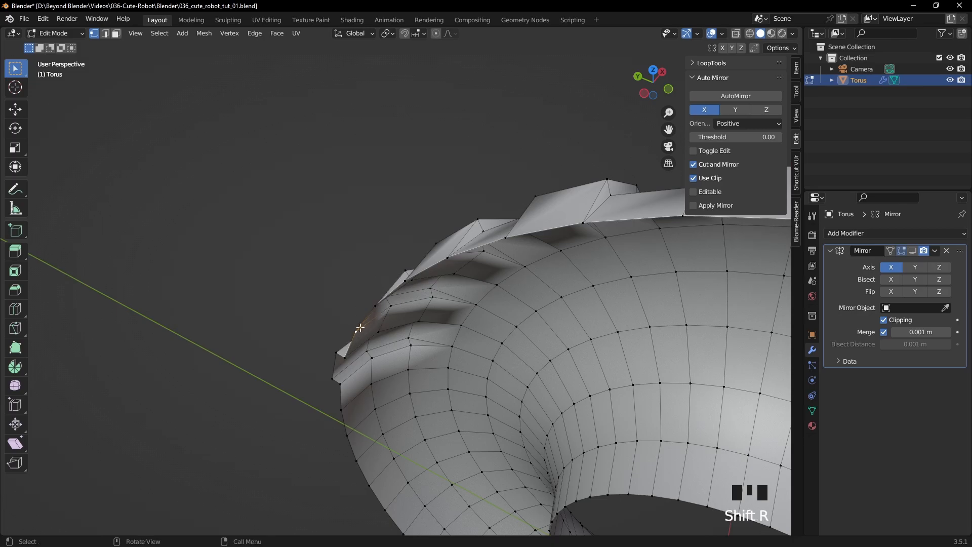
click(348, 355)
key(shift+r)
shift+click(333, 379)
key(shift+r)
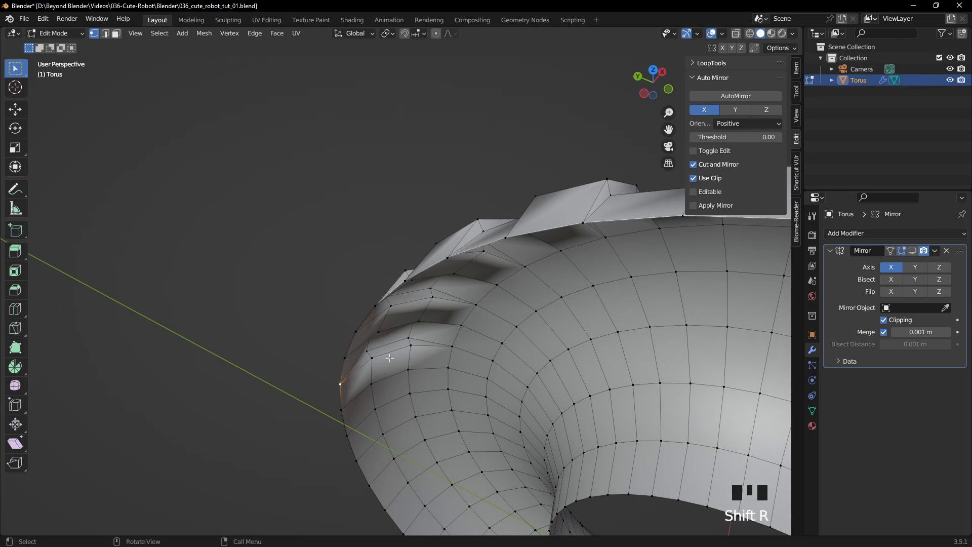
- In edge selection mode, select the whole edge loop along the half-tyre's cleaned-up open boundary
scroll(399, 345, down, 3)
middle_drag(400, 345, 607, 260)
scroll(458, 300, down, 3)
middle_drag(458, 300, 457, 253)
key(2)
alt+click(281, 256)
- Extrude the open boundary loop inwards in the front view by scaling it to 0.982 on all axes
key(KP_1)
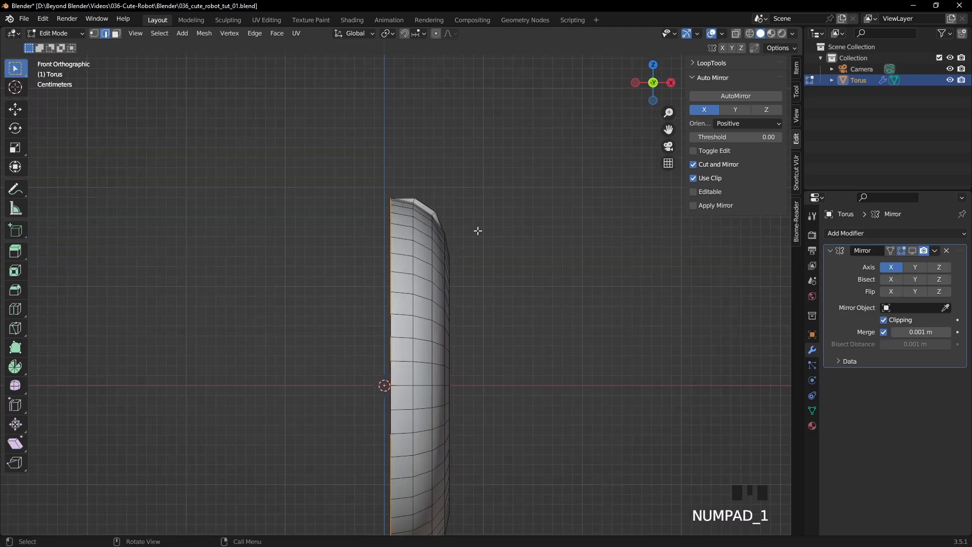
scroll(478, 231, up, 1)
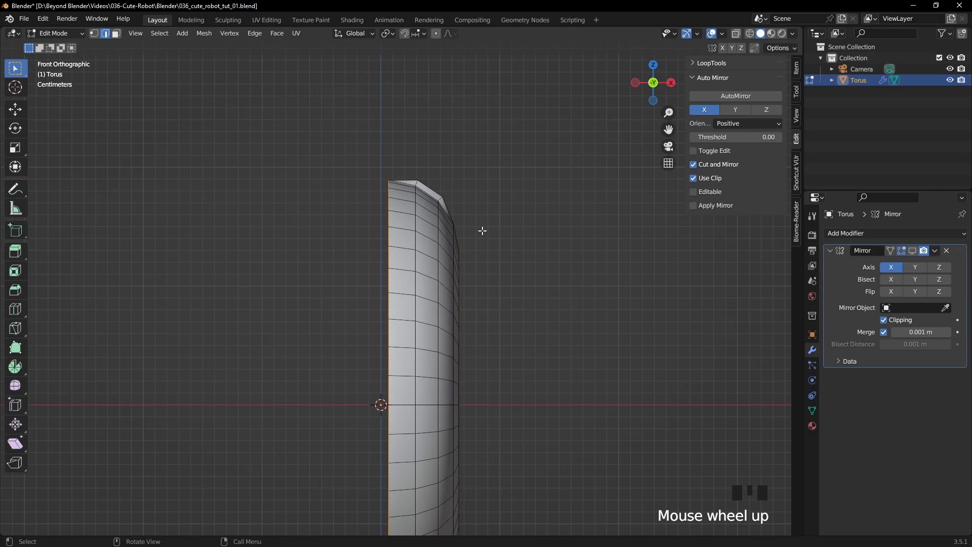
key(e)
key(s)
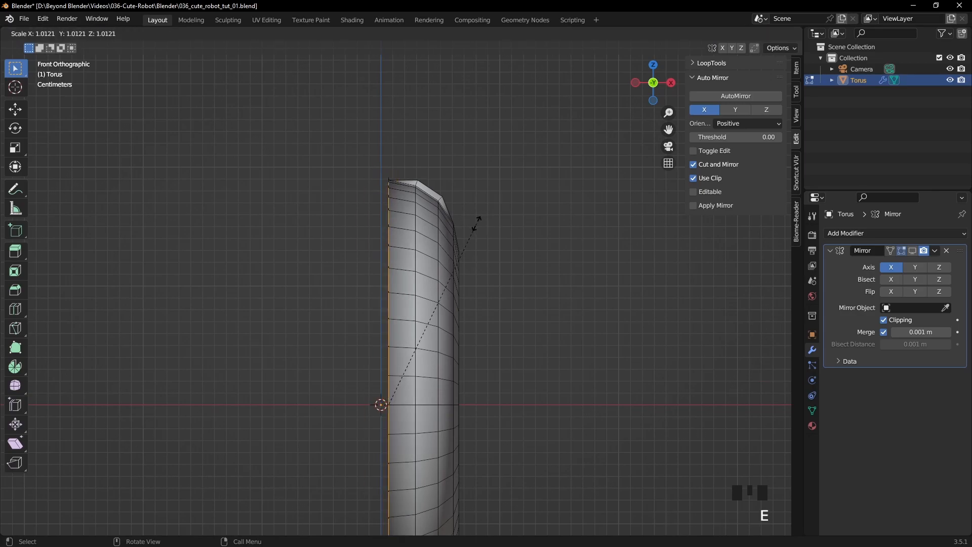
click(470, 230)
middle_drag(471, 231, 245, 401)
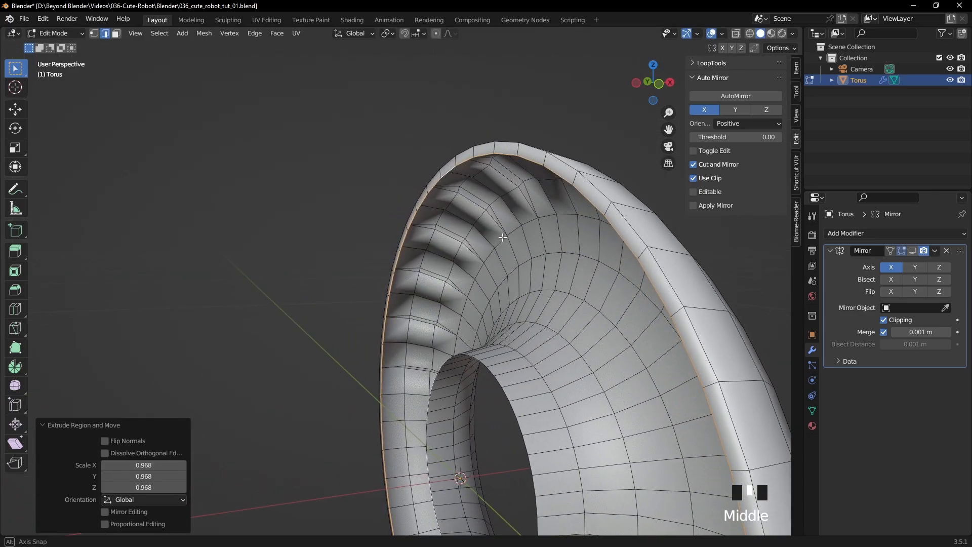
drag(170, 465, 175, 487)
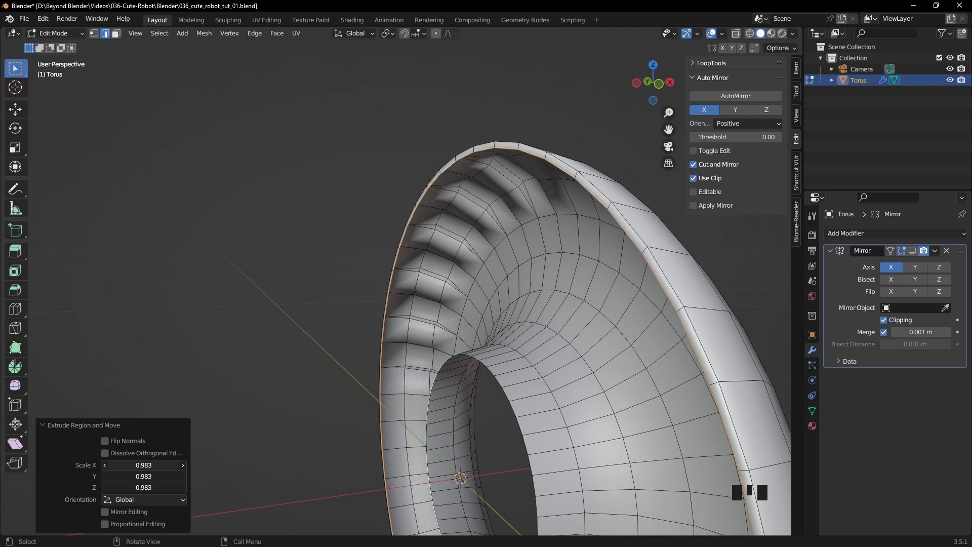
- Turn the Mirror modifier's viewport display back on and extrude the boundary loop along X to the mirror plane
scroll(456, 307, down, 2)
mouse_move(457, 307)
middle_down()
mouse_move(436, 329)
mouse_move(460, 319)
middle_up()
key(KP_1)
scroll(429, 262, up, 6)
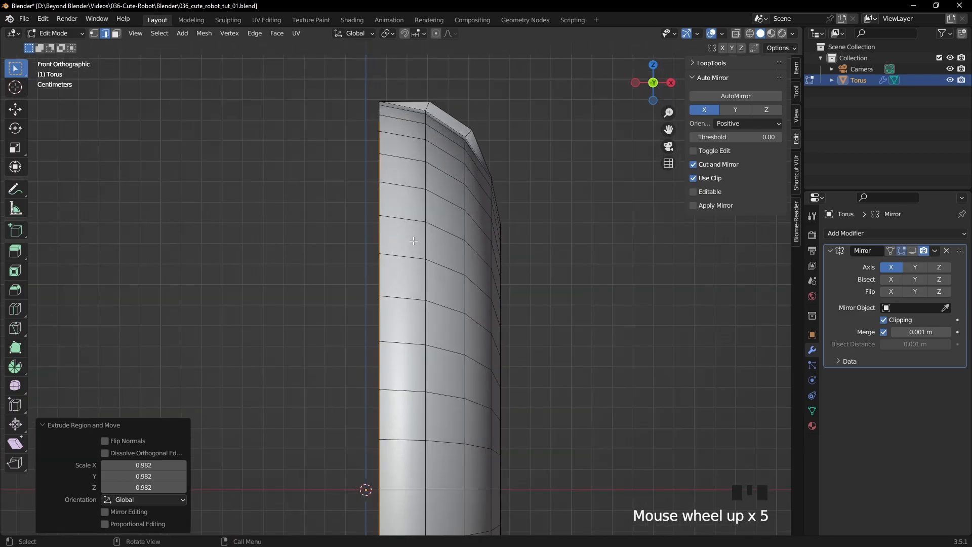
shift+middle_drag(628, 227, 666, 266)
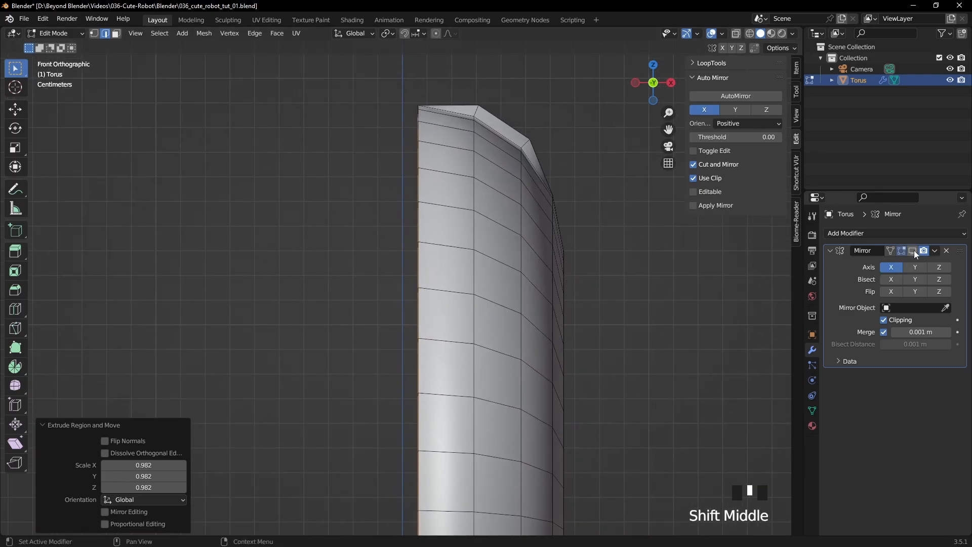
scroll(436, 140, up, 3)
shift+middle_drag(440, 56, 457, 159)
scroll(457, 159, up, 1)
scroll(457, 159, down, 1)
click(915, 251)
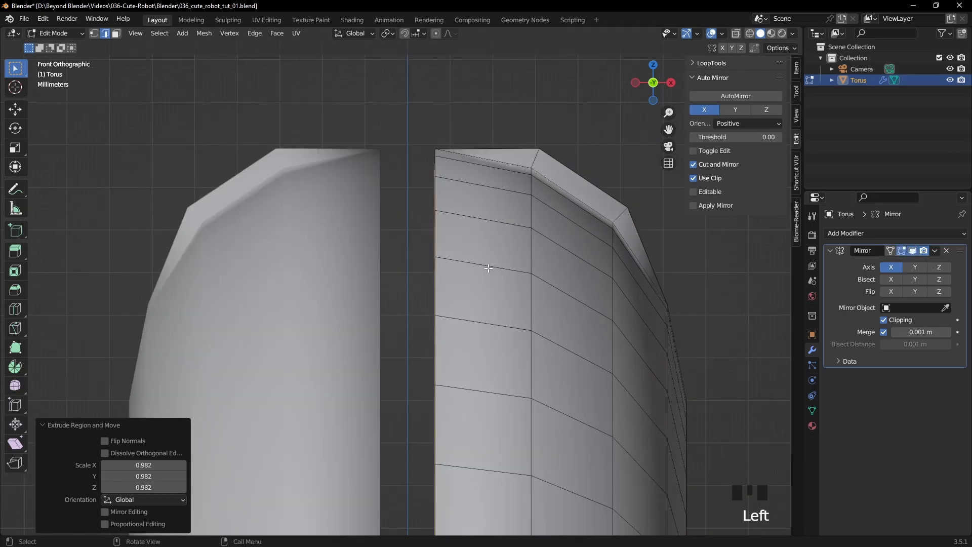
key(e)
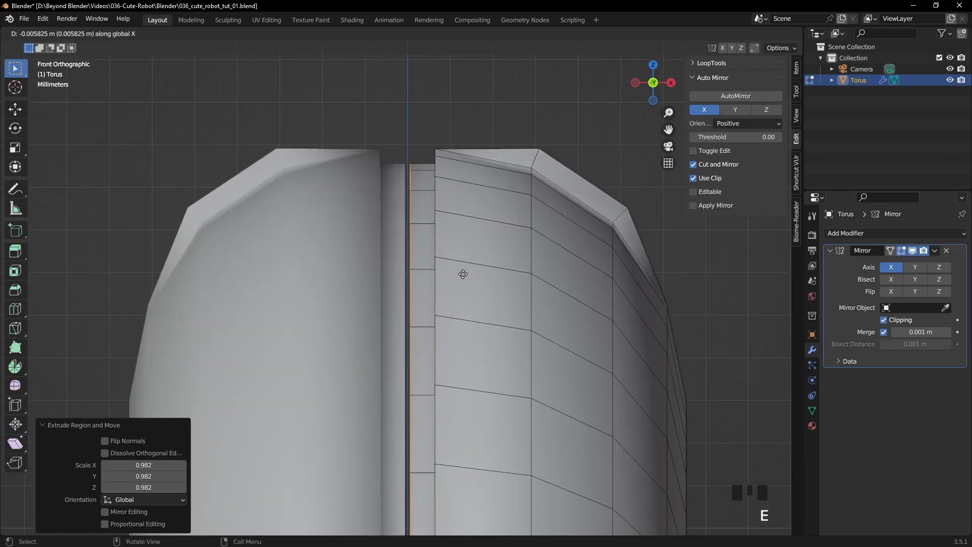
click(436, 276)
- Examine the mirrored tyre and its recessed middle line from several angles in Object Mode
scroll(485, 300, down, 4)
key(Tab)
scroll(546, 298, down, 4)
click(546, 298)
middle_drag(546, 298, 439, 225)
scroll(468, 327, down, 2)
click(448, 235)
key(Tab)
- Show the tyre mesh in wireframe in the right orthographic view and switch to vertex selection mode
scroll(527, 235, up, 4)
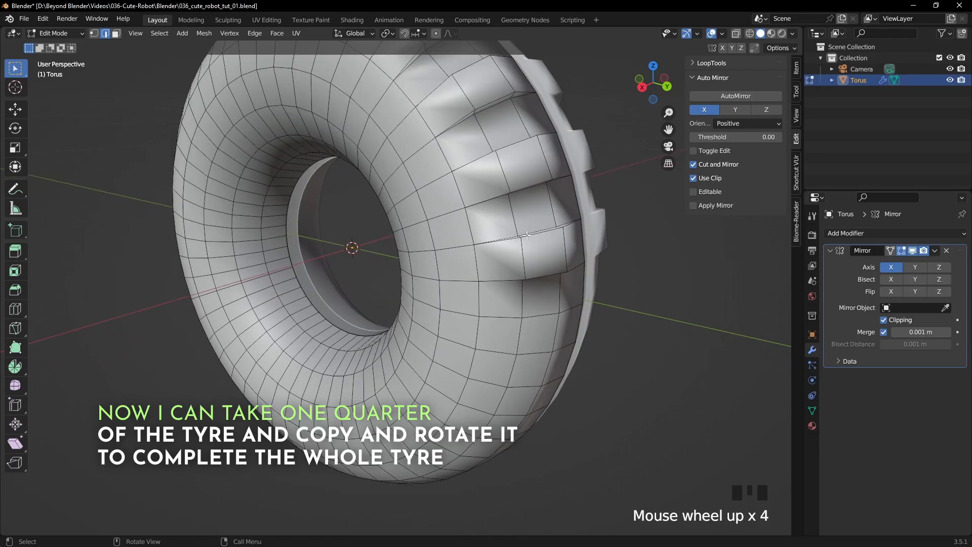
key(KP_3)
scroll(526, 231, down, 2)
shift+middle_drag(526, 231, 610, 265)
key(z)
click(516, 266)
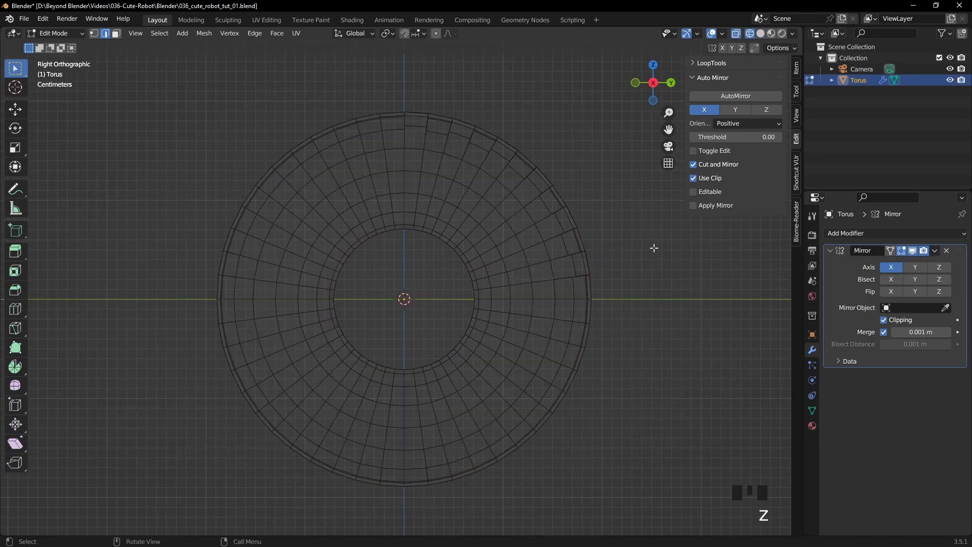
click(94, 34)
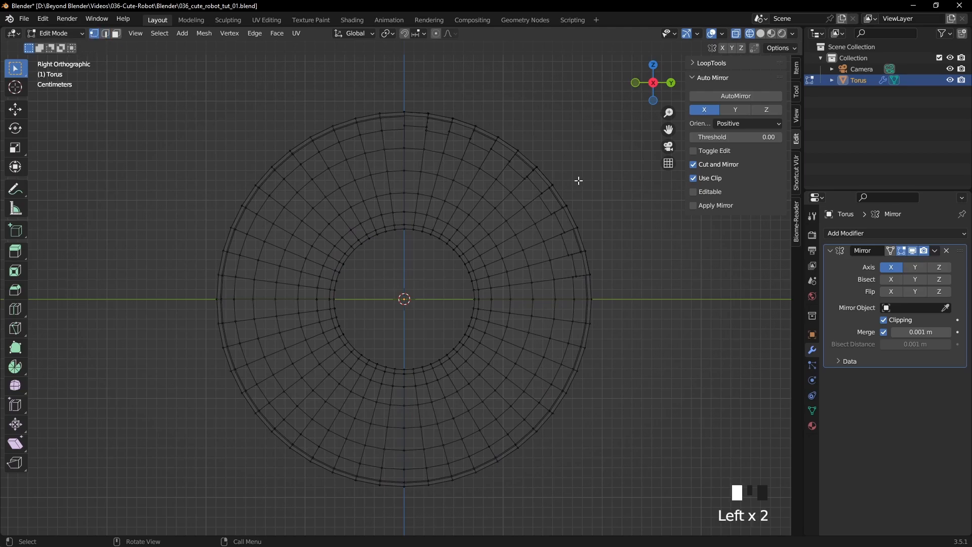
- Delete the vertices of the three tyre quarters without tread blocks, keeping only the treaded quarter
shift+middle_drag(578, 181, 562, 206)
drag(153, 133, 383, 544)
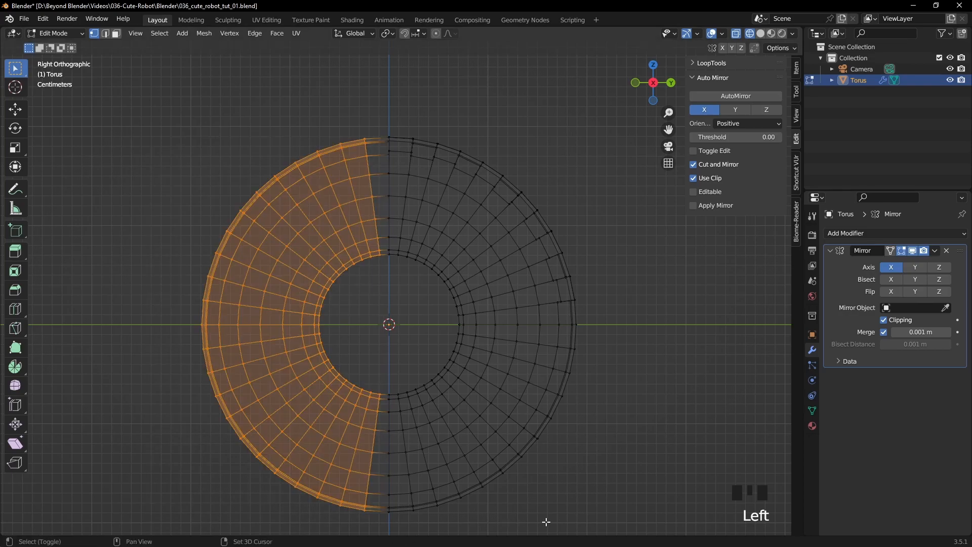
shift+drag(632, 523, 229, 330)
key(shift+z)
mouse_move(588, 297)
middle_down()
mouse_move(494, 317)
mouse_move(588, 332)
mouse_move(589, 322)
mouse_move(512, 324)
mouse_move(554, 324)
middle_up()
key(Delete)
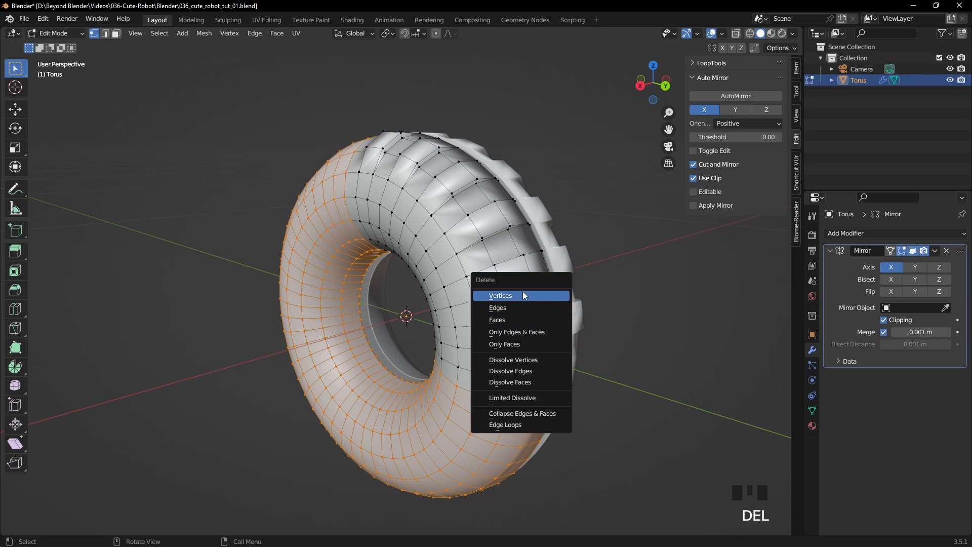
click(526, 296)
- In the right orthographic view, select all faces of the quarter tyre and set the transform pivot point to 3D Cursor
key(Tab)
mouse_move(632, 283)
middle_down()
mouse_move(704, 273)
mouse_move(621, 281)
middle_up()
key(KP_3)
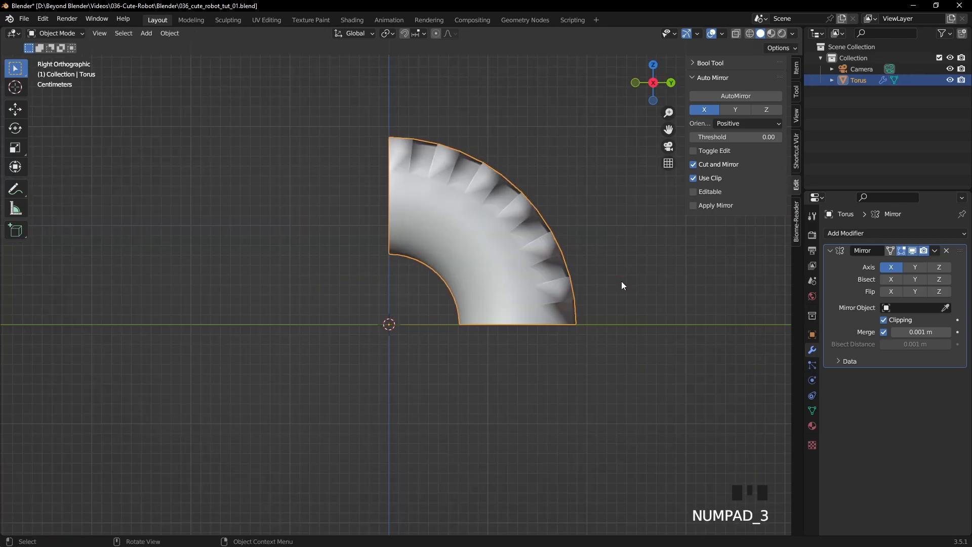
key(Tab)
shift+middle_drag(593, 206, 566, 191)
key(3)
key(a)
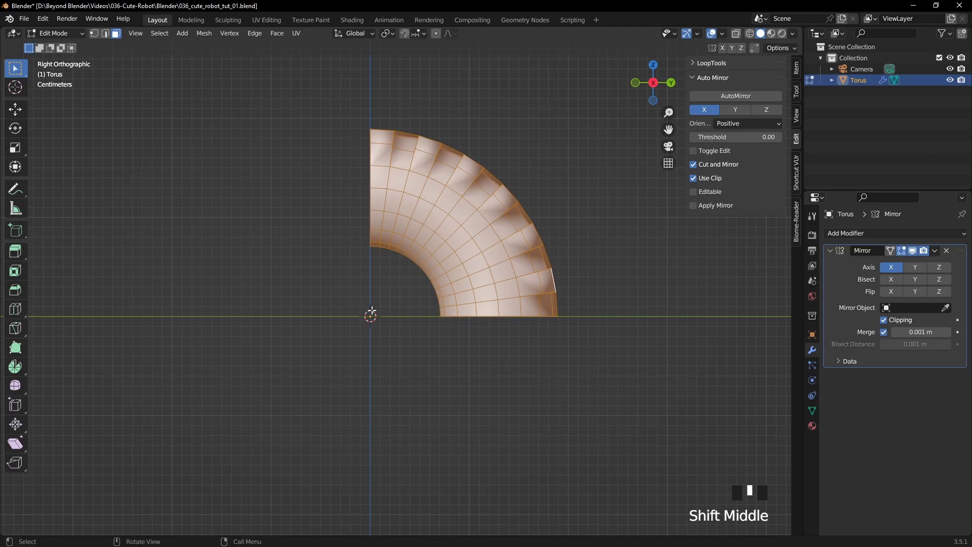
click(388, 34)
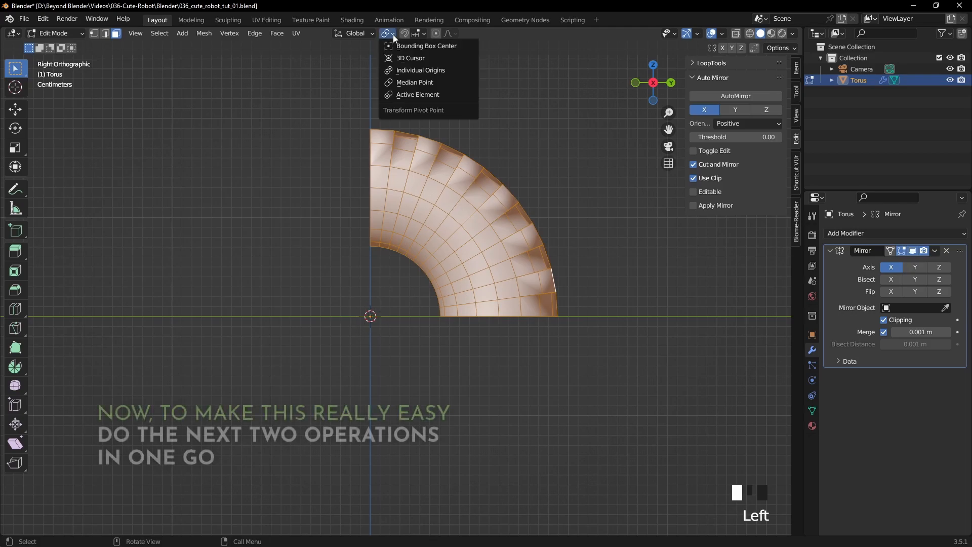
click(402, 60)
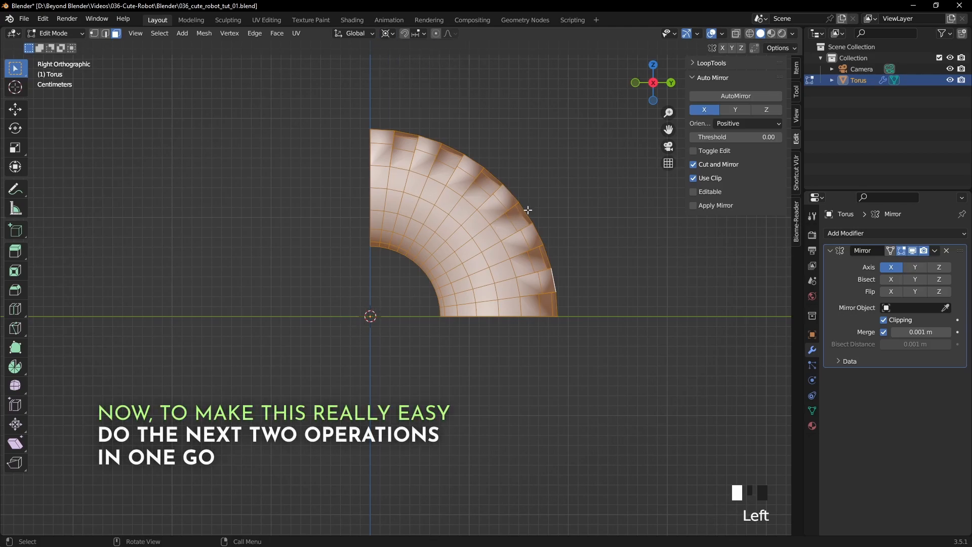
- Duplicate the quarter rotated by 90 degrees around the 3D cursor and repeat this twice to complete the tyre circle
key(shift+d)
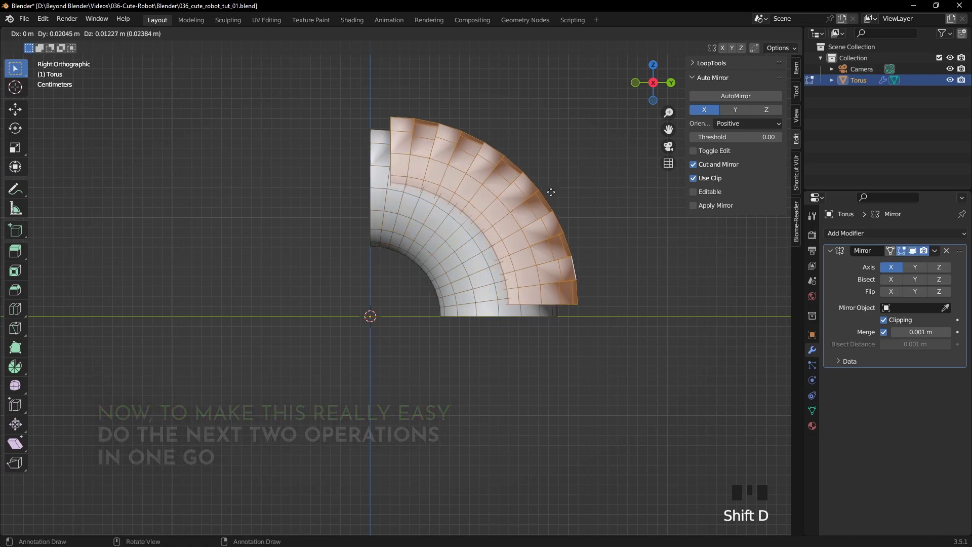
text(r)
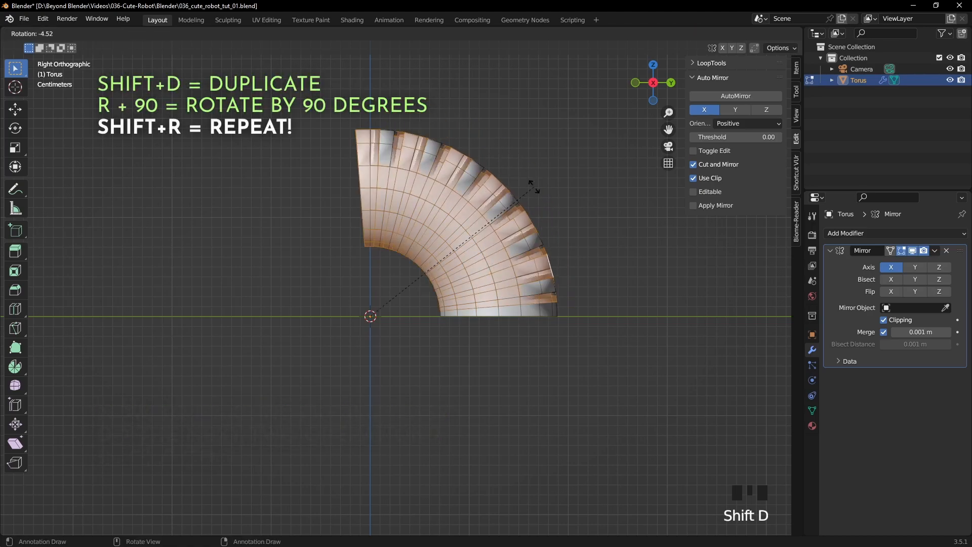
text(90)
key(Return)
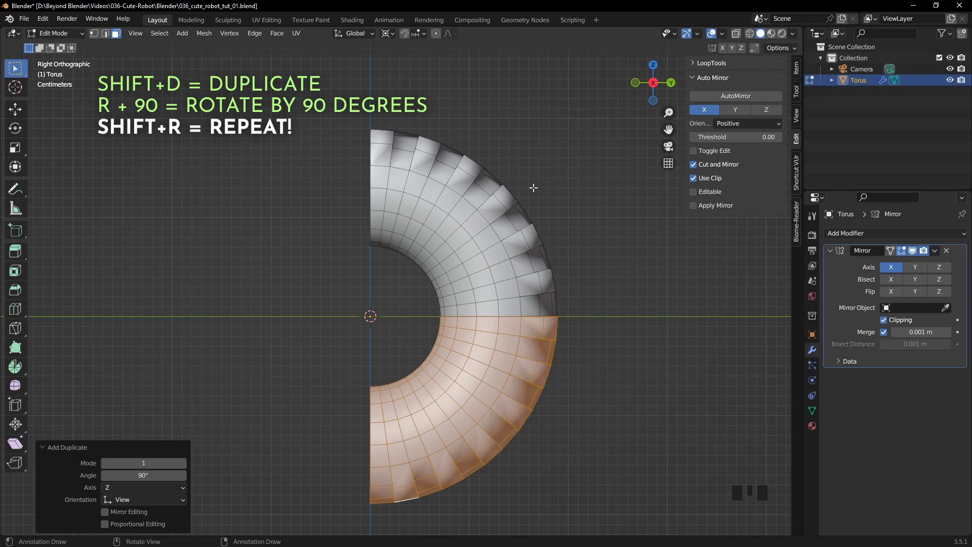
key(shift+r)
key(shift+r)
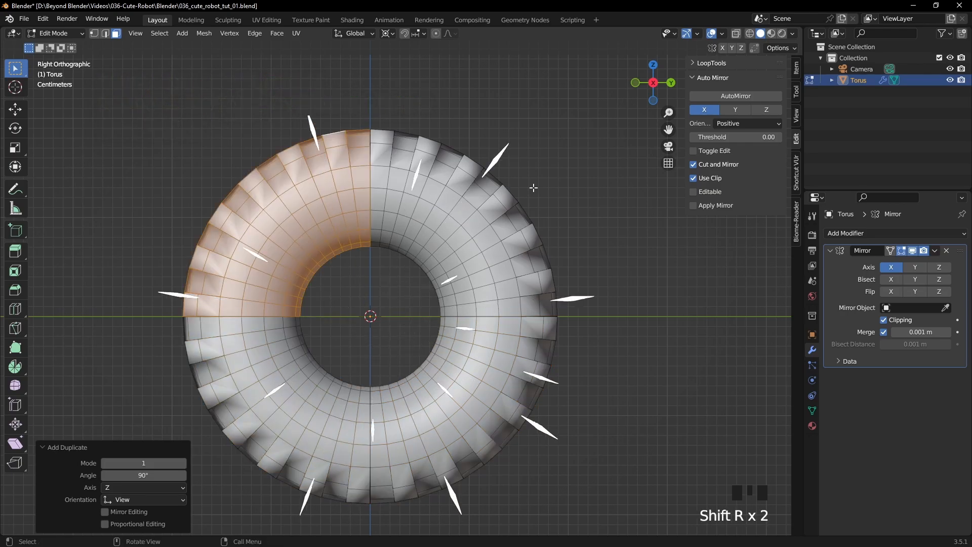
- Merge all of the tyre's vertices by distance at 0.0001 m to weld the seams between the duplicated quarters
click(586, 187)
middle_drag(586, 187, 568, 224)
key(Tab)
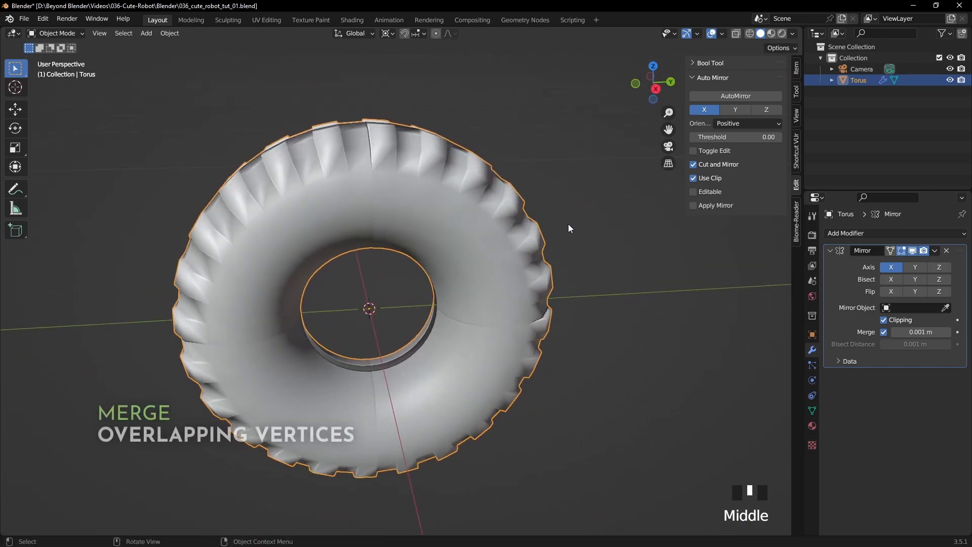
key(Tab)
middle_drag(603, 289, 571, 288)
key(1)
key(a)
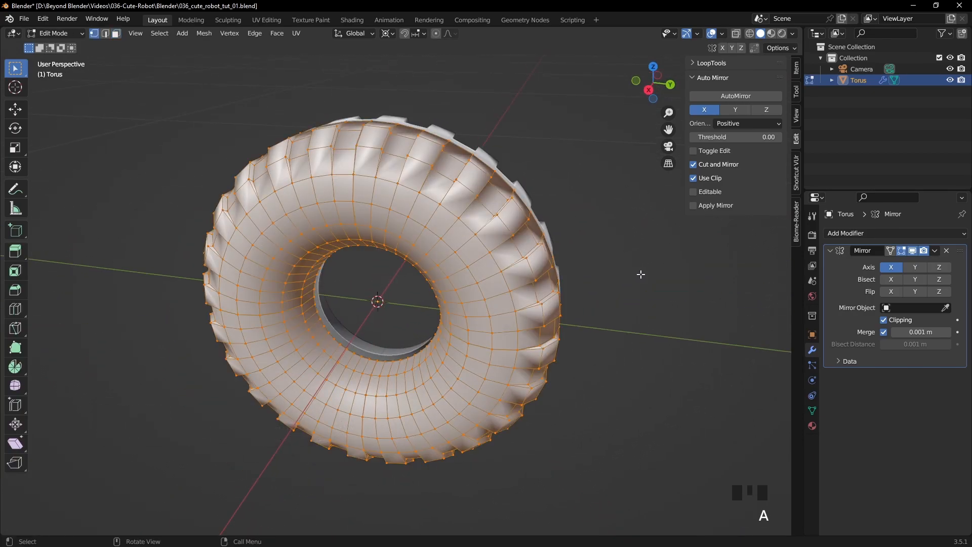
right_click(641, 274)
mouse_move(601, 483)
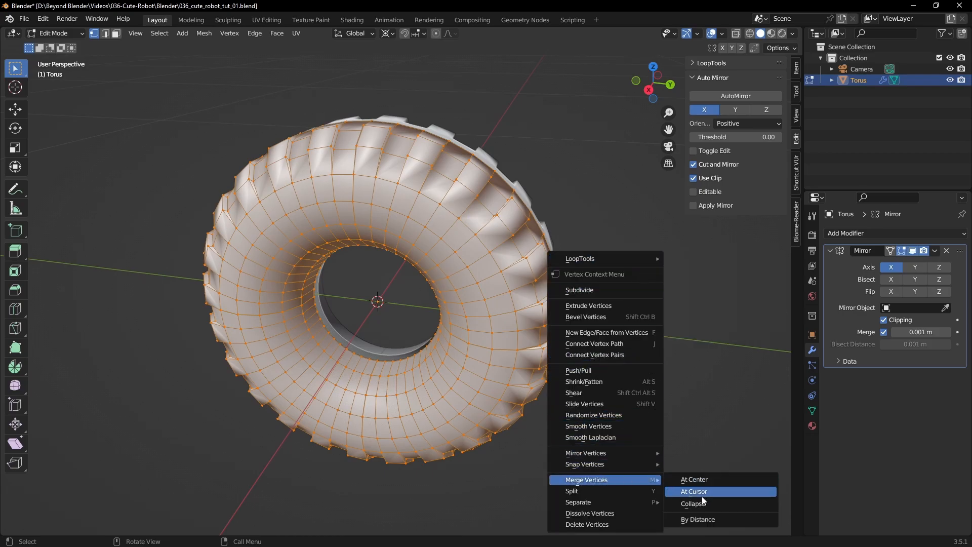
click(697, 519)
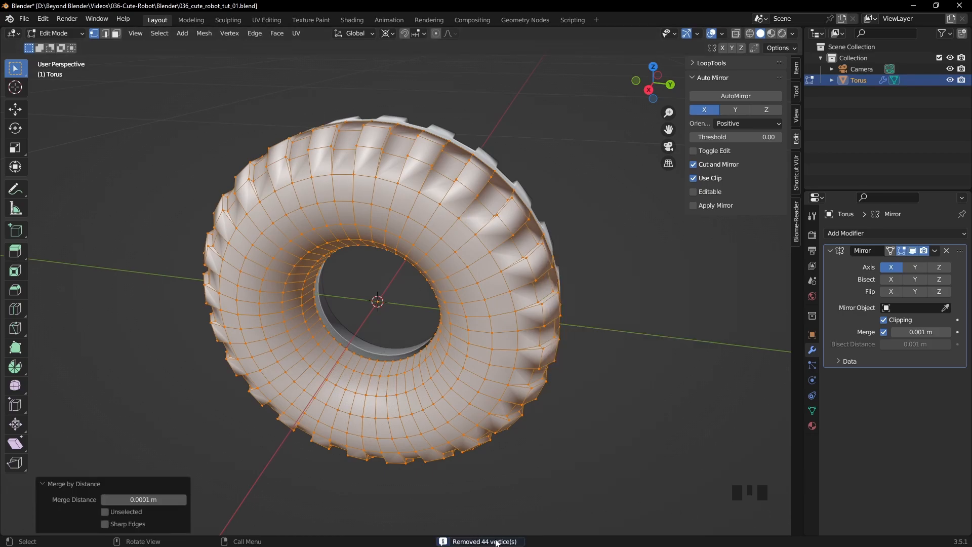
click(579, 454)
key(Tab)
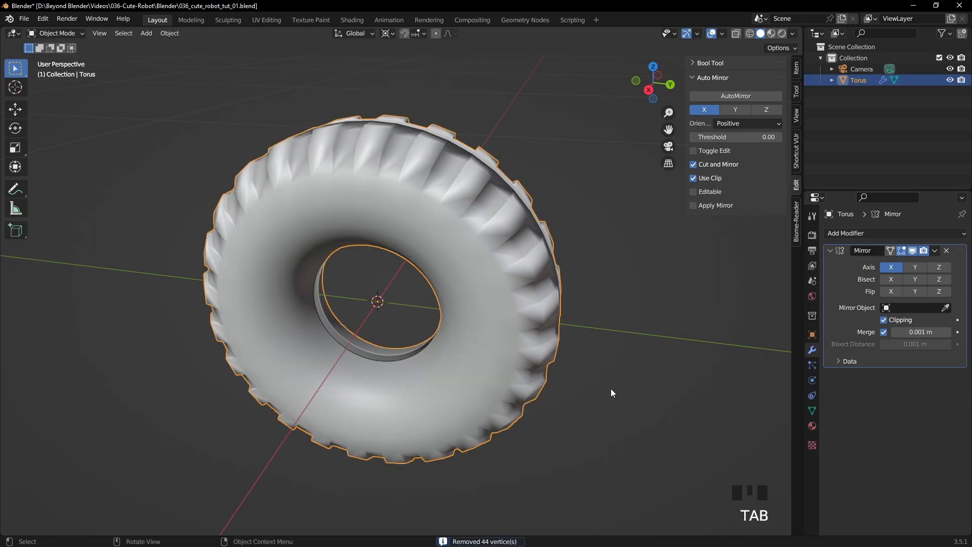
- Rename the Torus object to Tyre and save the file
click(611, 389)
middle_drag(434, 336, 542, 311)
click(859, 82)
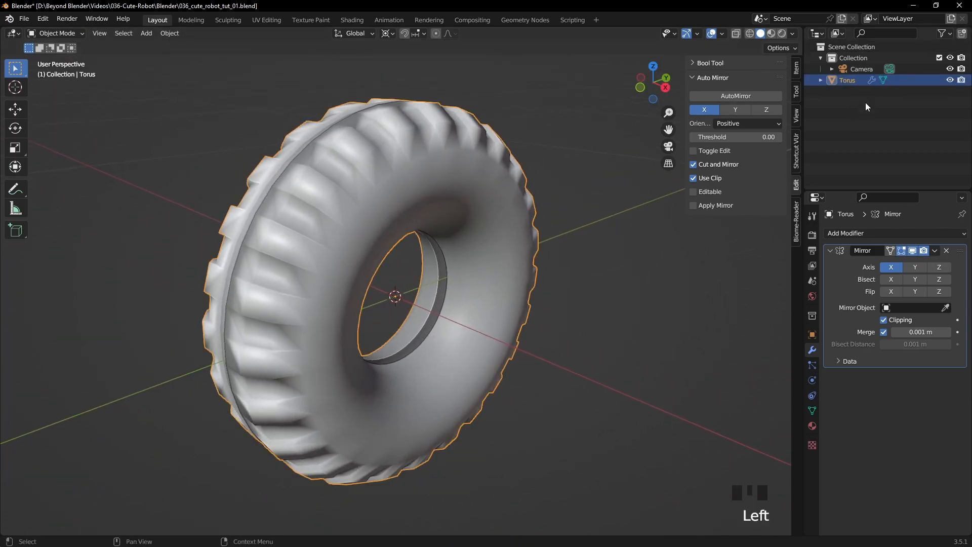
click(856, 81)
double_click(852, 81)
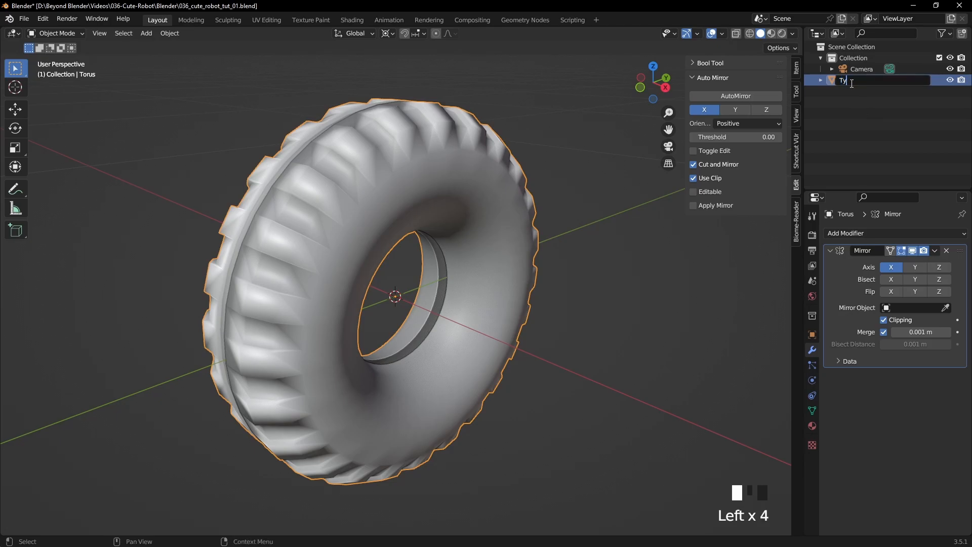
text(Tyre)
key(Return)
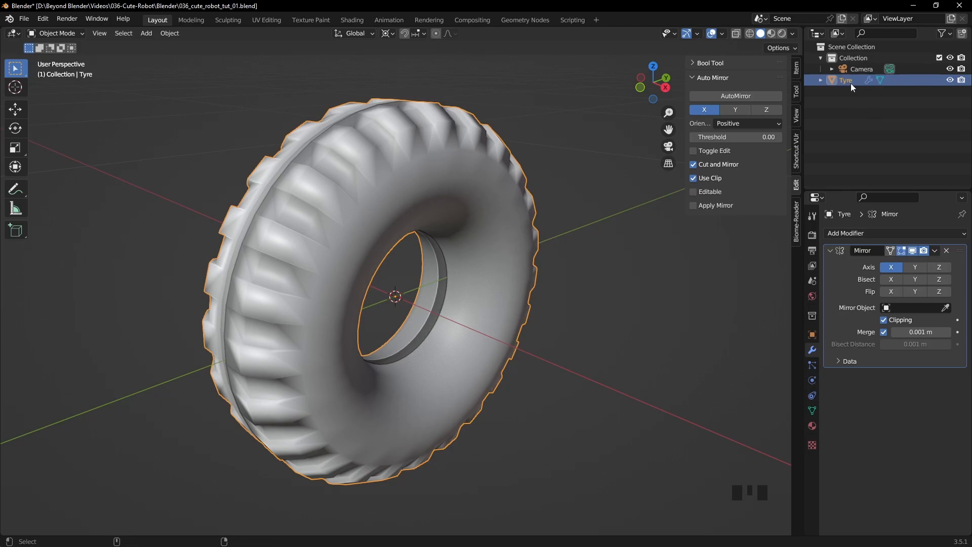
key(ctrl+s)
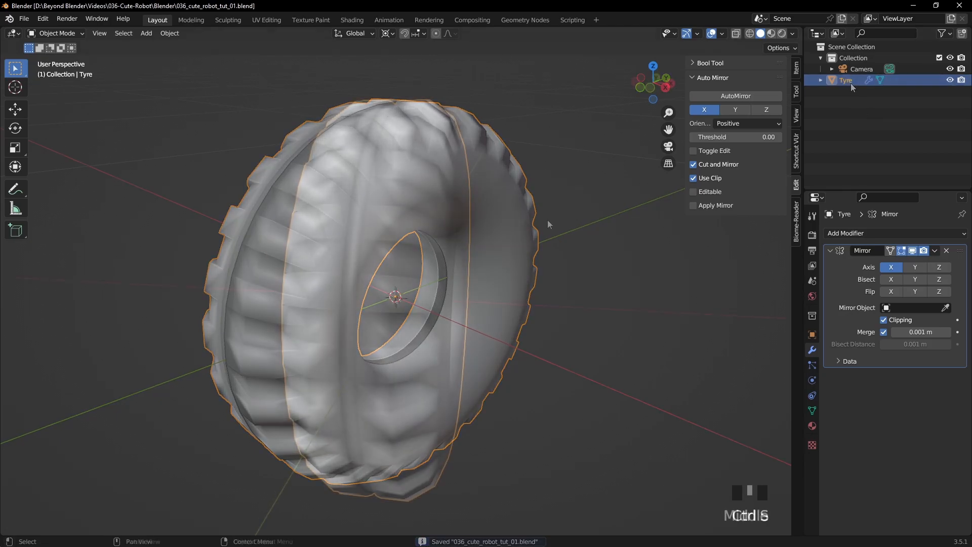
- Select the vertex loop along the tyre's recessed middle line in Edit Mode and grow the selection three times
middle_drag(548, 219, 461, 250)
shift+middle_drag(461, 250, 520, 244)
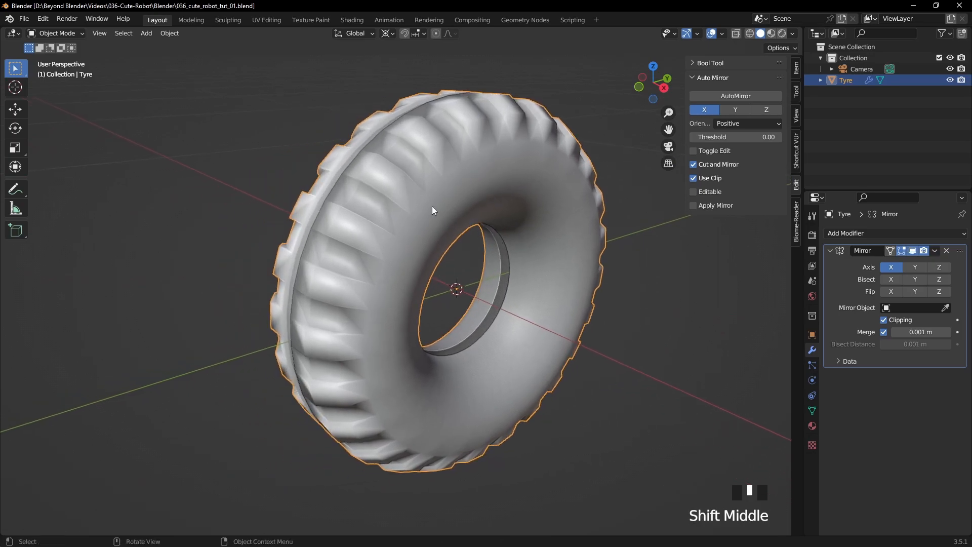
key(Tab)
middle_drag(433, 206, 482, 208)
click(159, 113)
middle_drag(521, 281, 571, 273)
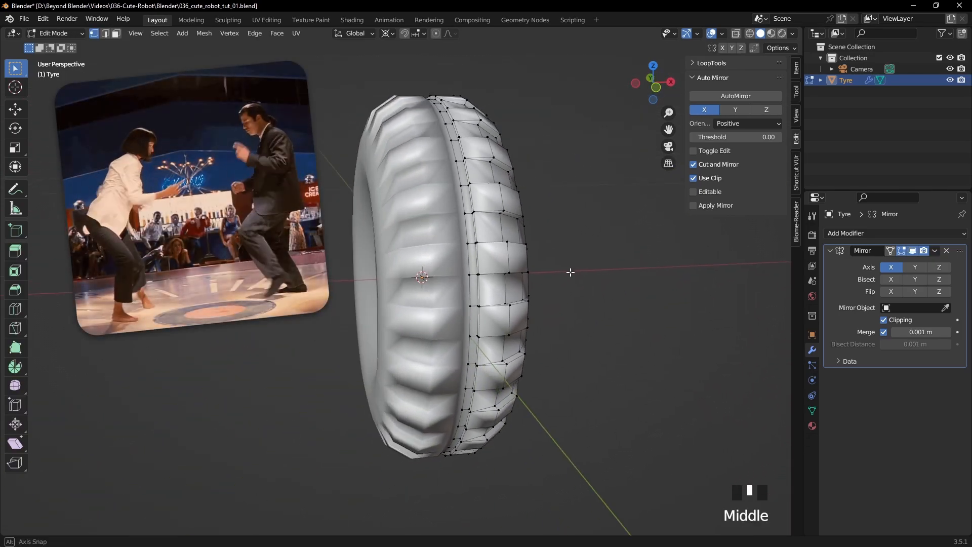
alt+click(508, 225)
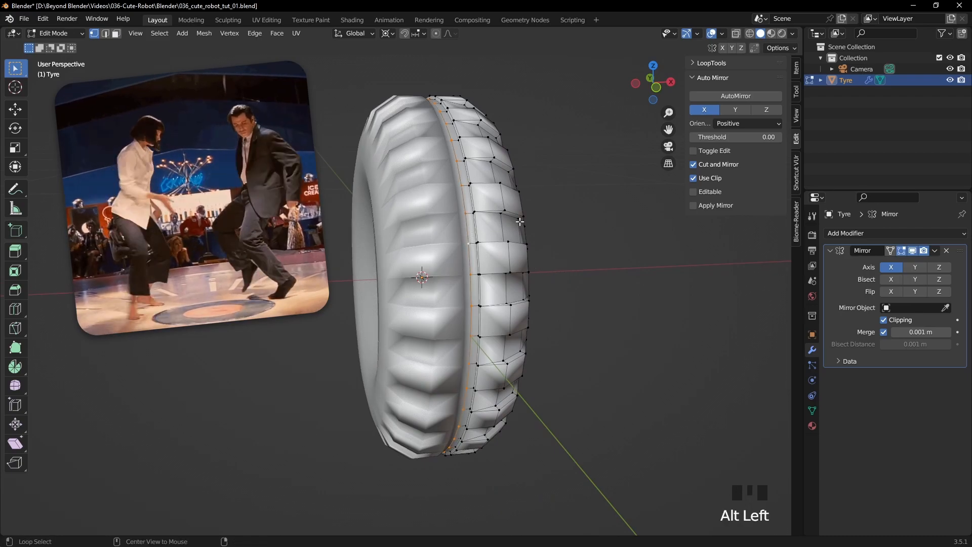
key(ctrl+KP_Add)
key(ctrl+KP_Add)
key(ctrl+KP_Add)
- Examine the grown selection around the tyre from several sides in wireframe and solid shading
middle_drag(547, 215, 441, 217)
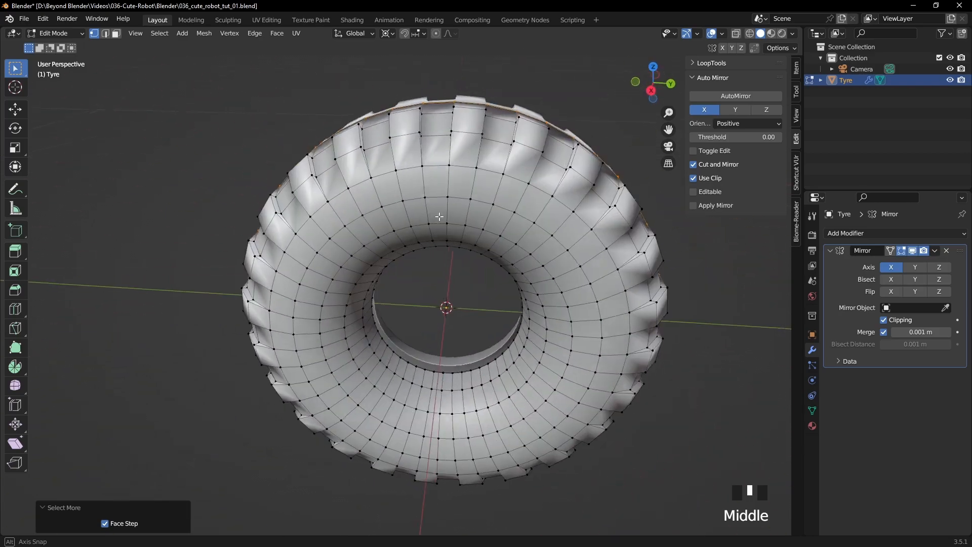
scroll(441, 217, down, 2)
key(z)
middle_drag(374, 223, 482, 218)
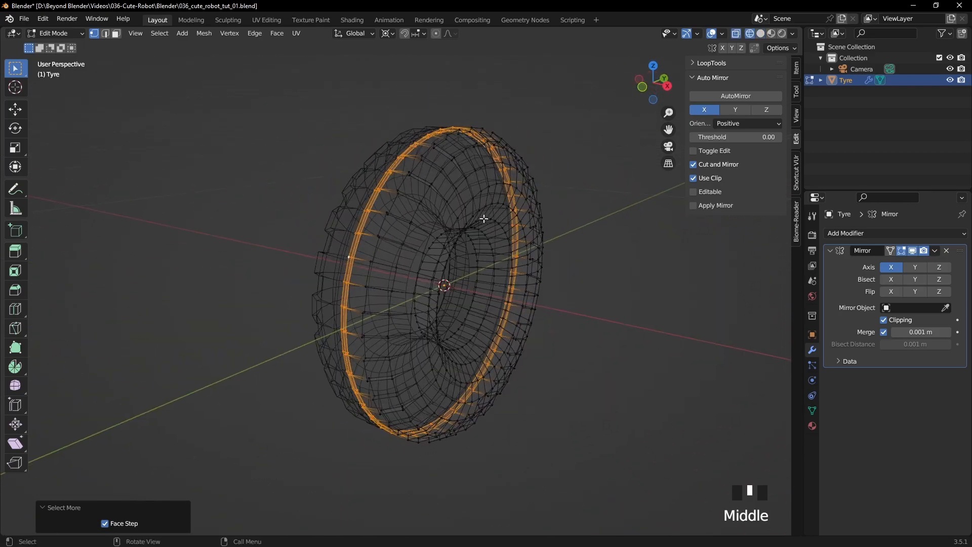
key(z)
middle_drag(559, 213, 530, 213)
scroll(527, 212, up, 2)
scroll(526, 213, down, 1)
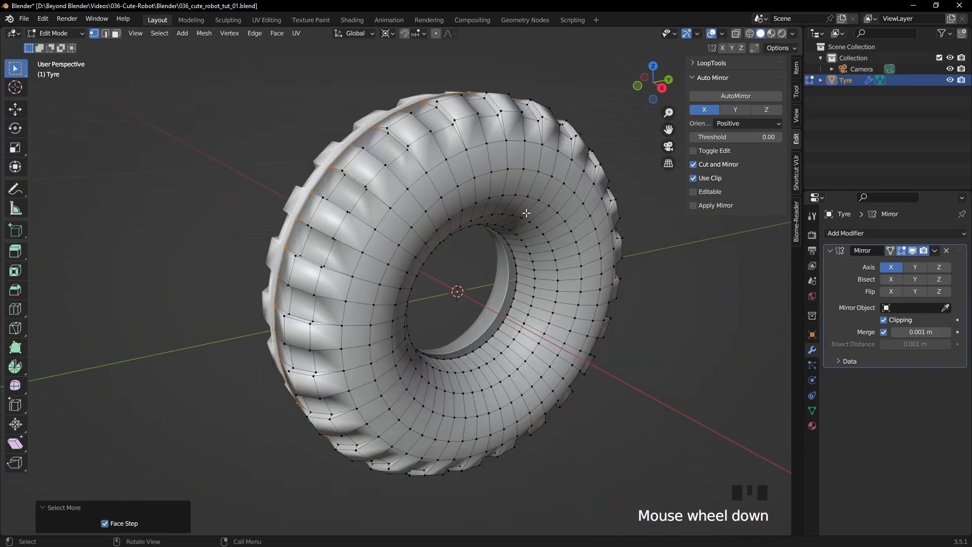
- Enable proportional editing with Connected Only and the Sharp falloff
click(436, 34)
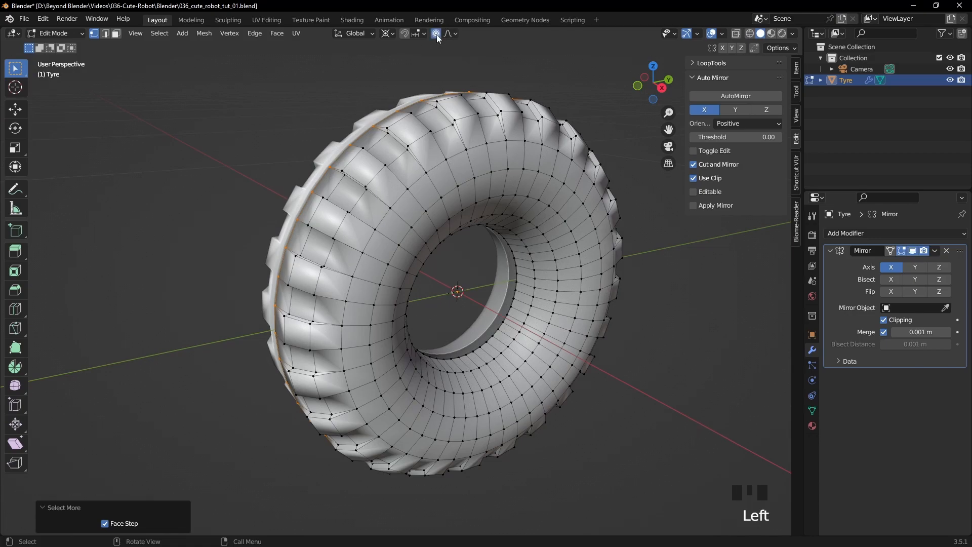
click(455, 34)
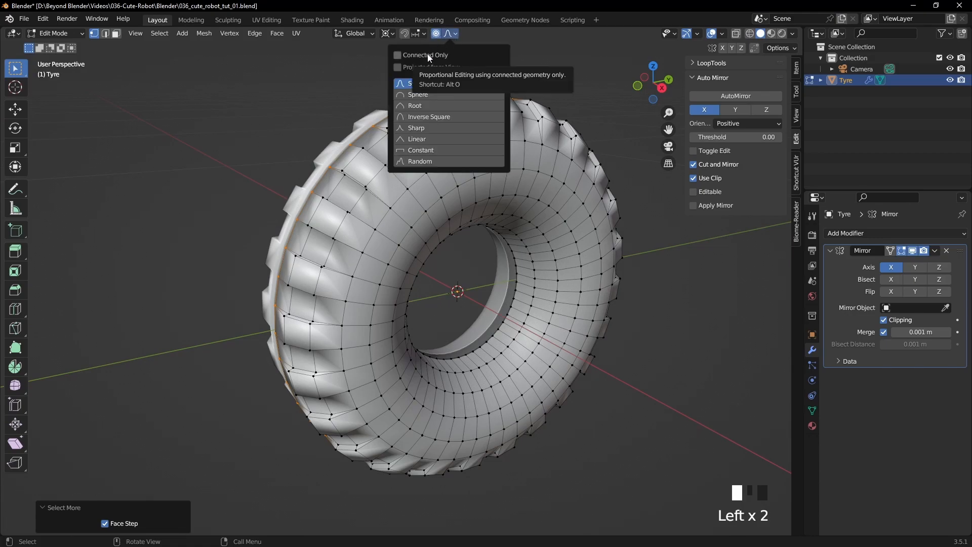
click(454, 34)
click(453, 35)
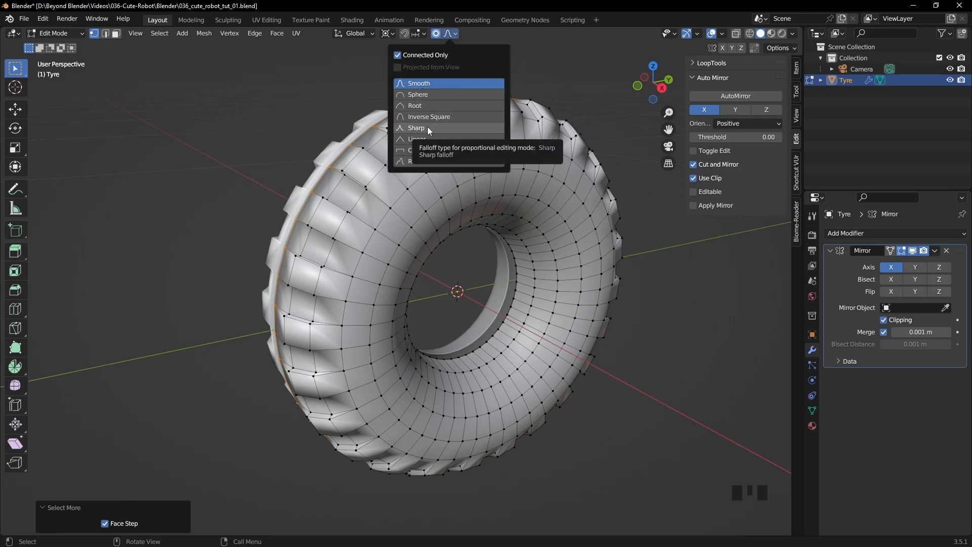
click(456, 129)
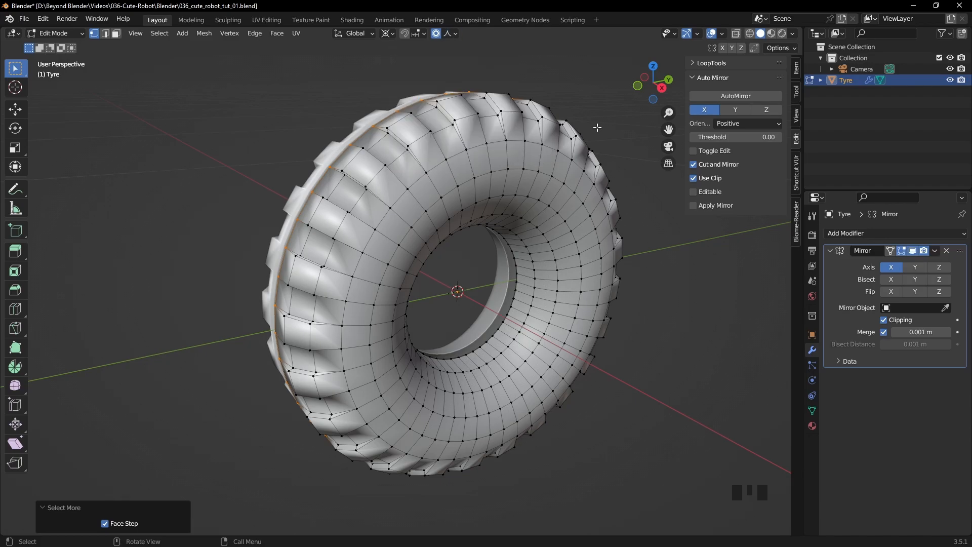
- Split the viewport into two side-by-side areas without sidebars, one in front and one in right orthographic view of the tyre
key(KP_3)
drag(798, 29, 397, 61)
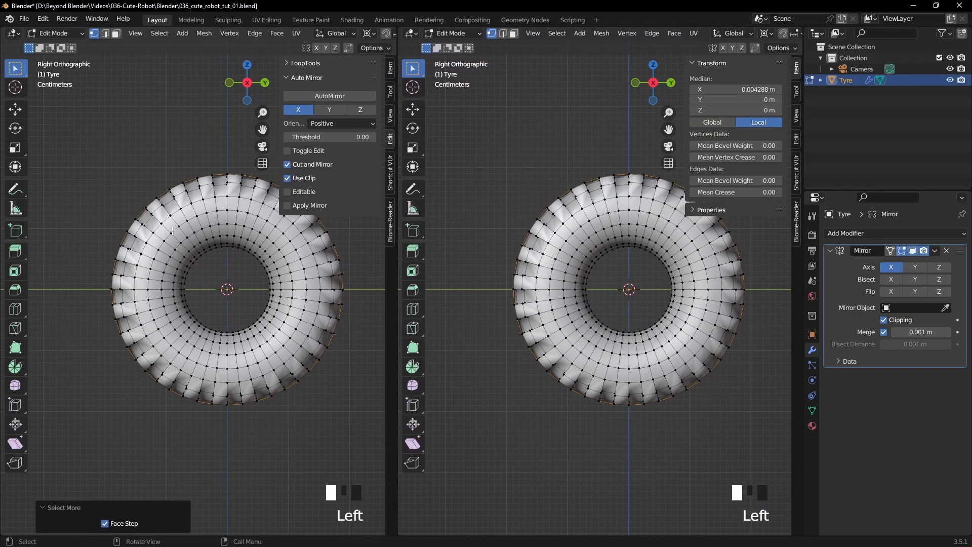
key(n)
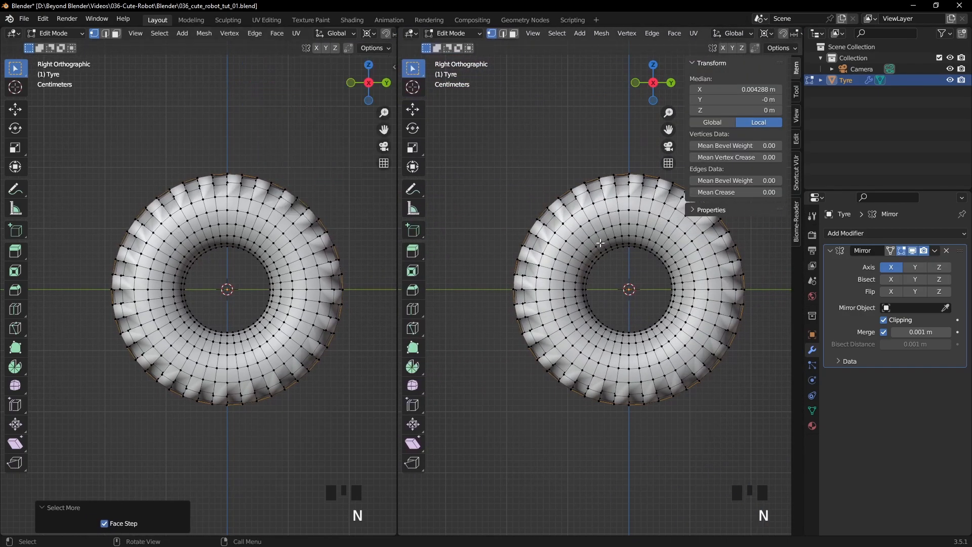
key(n)
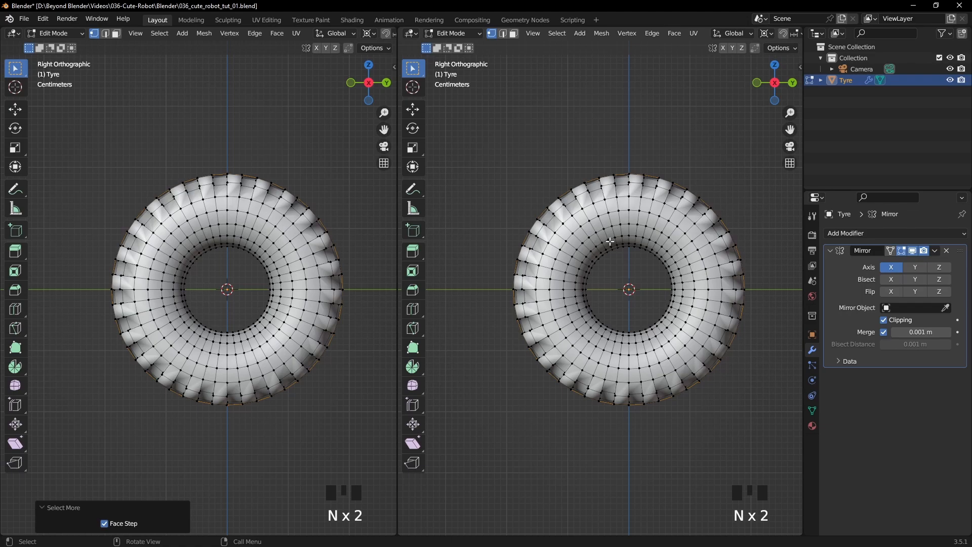
key(KP_1)
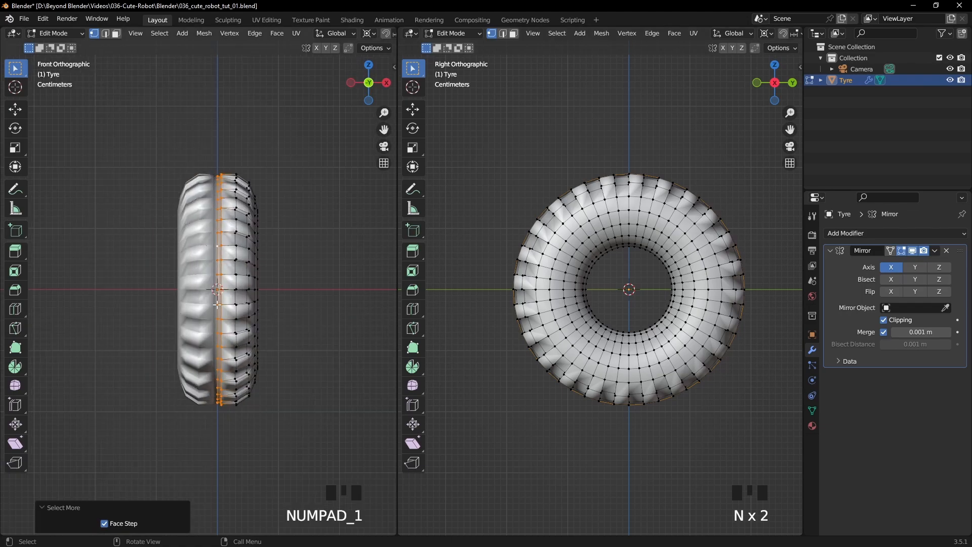
scroll(217, 305, up, 2)
shift+middle_drag(304, 265, 299, 259)
ctrl+middle_drag(301, 255, 302, 250)
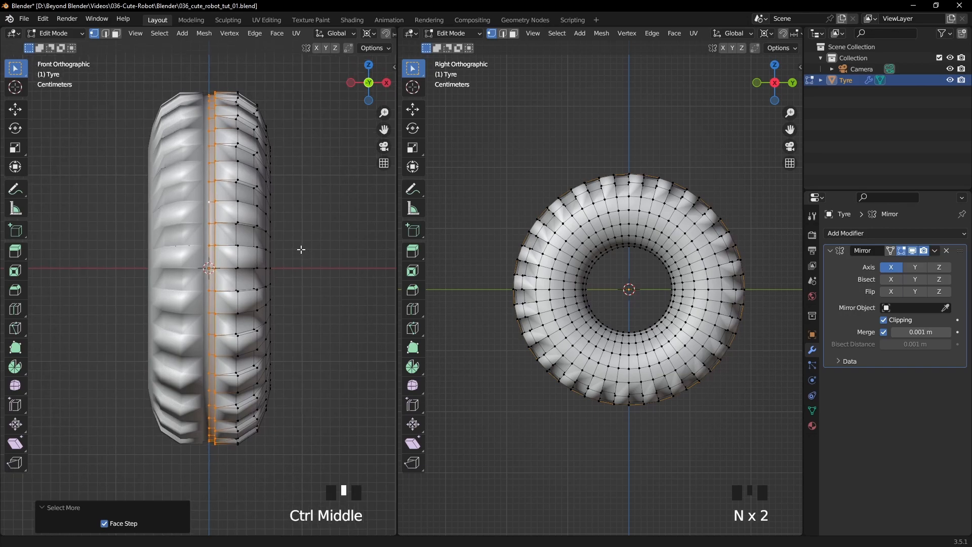
scroll(638, 253, up, 2)
shift+middle_drag(642, 254, 627, 253)
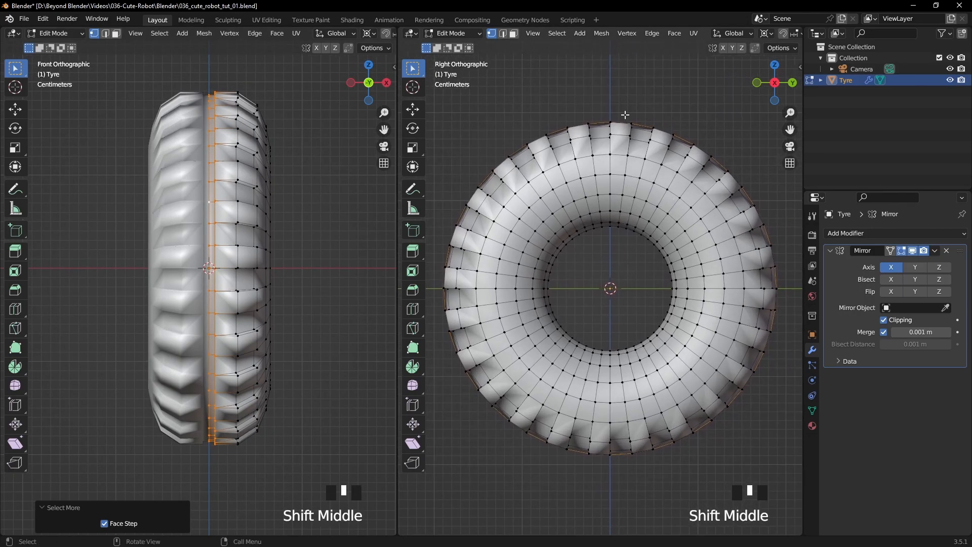
- Rotate the selected middle loops by -15° around X with a proportional size of 0.112 to slant the tread, then leave Edit Mode
click(413, 130)
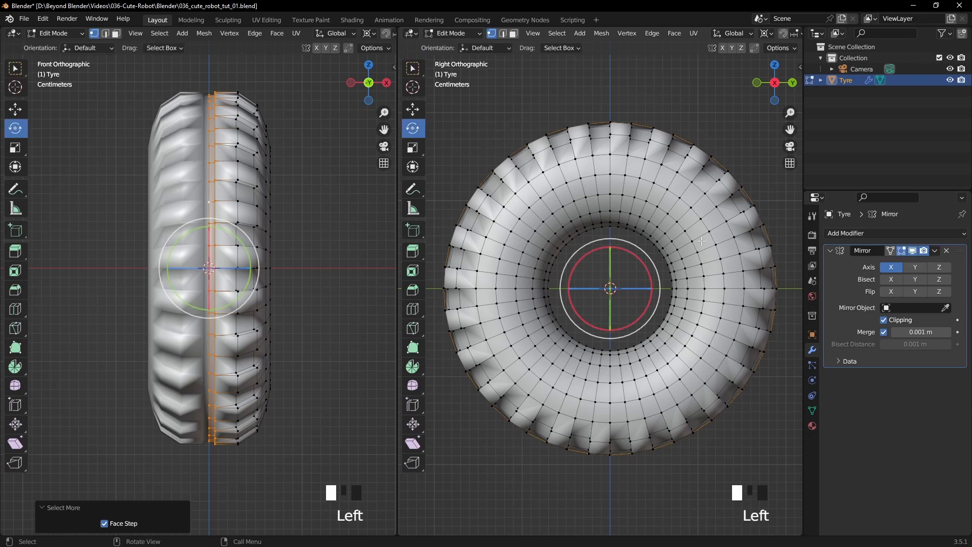
mouse_move(634, 255)
mouse_down()
mouse_move(652, 274)
mouse_move(649, 261)
mouse_up()
scroll(640, 259, up, 2)
scroll(641, 259, up, 3)
scroll(648, 267, up, 4)
scroll(651, 274, up, 8)
scroll(649, 271, up, 3)
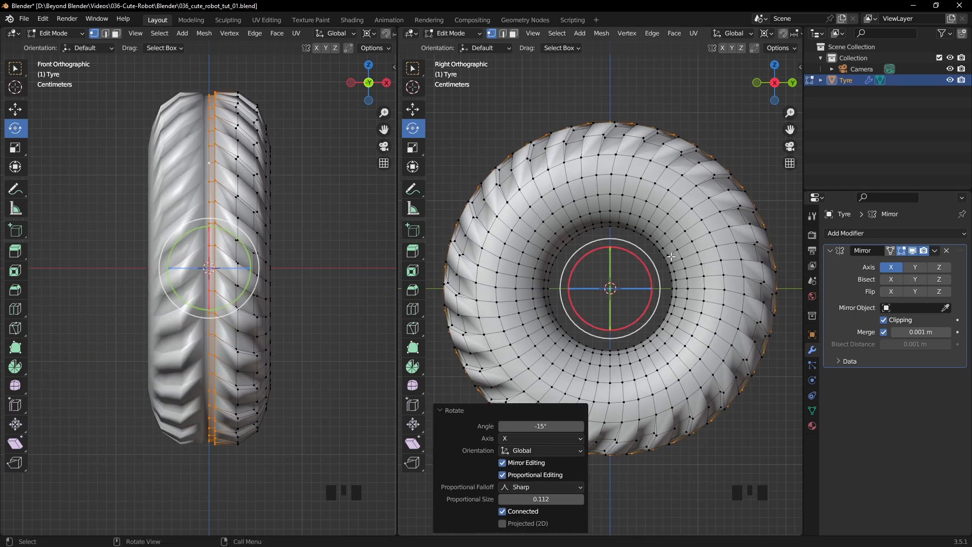
key(Tab)
click(654, 90)
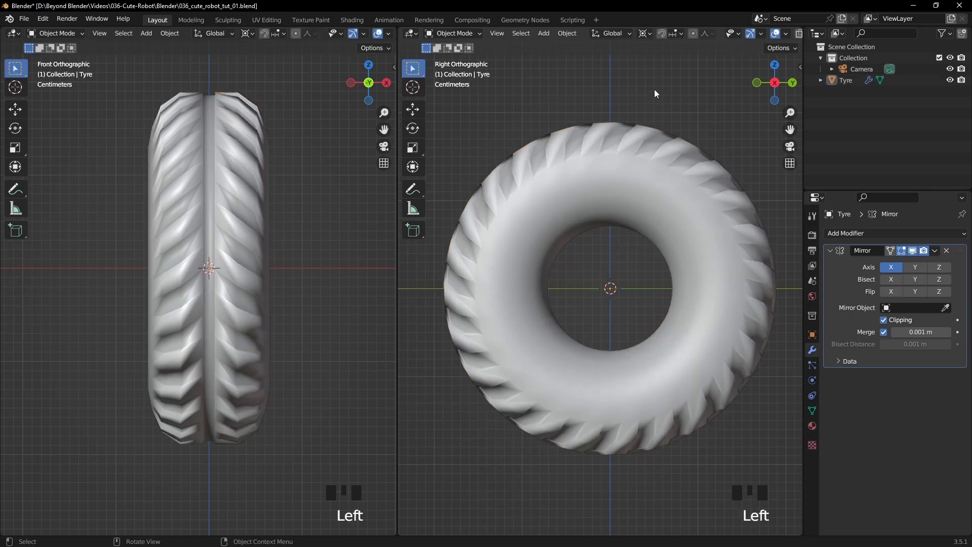
- Close the front view area so that a single perspective viewport shows the slanted tyre
scroll(652, 117, down, 4)
middle_drag(594, 211, 475, 268)
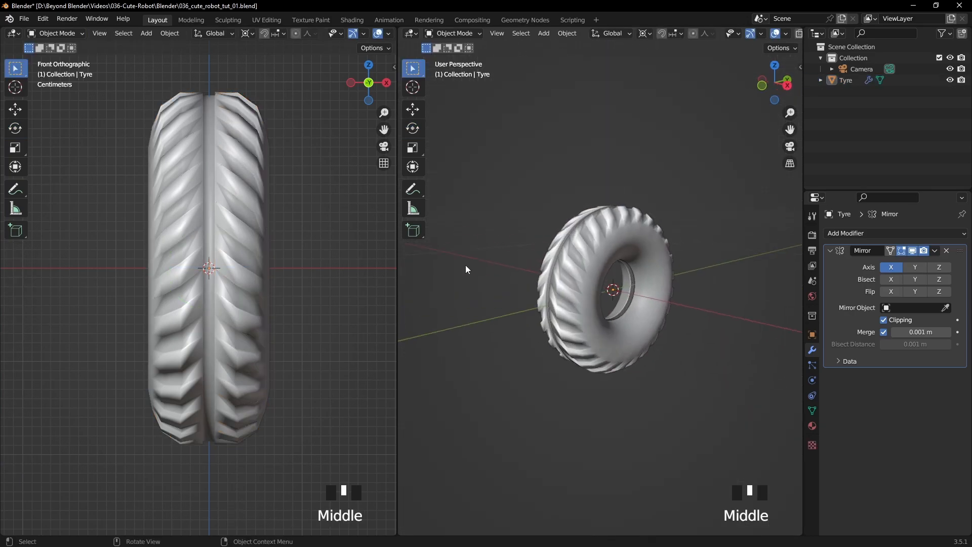
right_drag(398, 269, 349, 272)
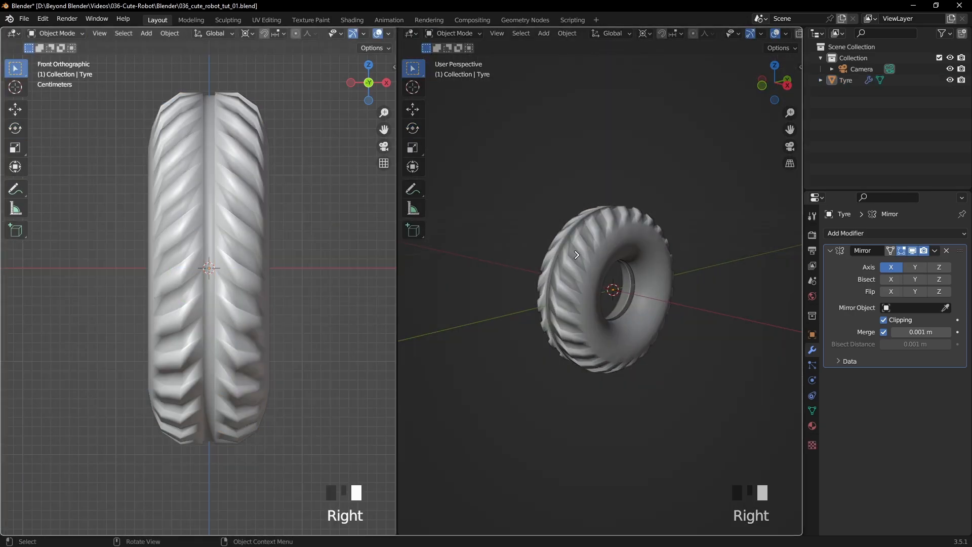
click(577, 255)
scroll(569, 269, down, 3)
middle_drag(566, 275, 518, 301)
- Add a Subdivision Surface modifier with viewport level 2 to the tyre and save the file
click(517, 300)
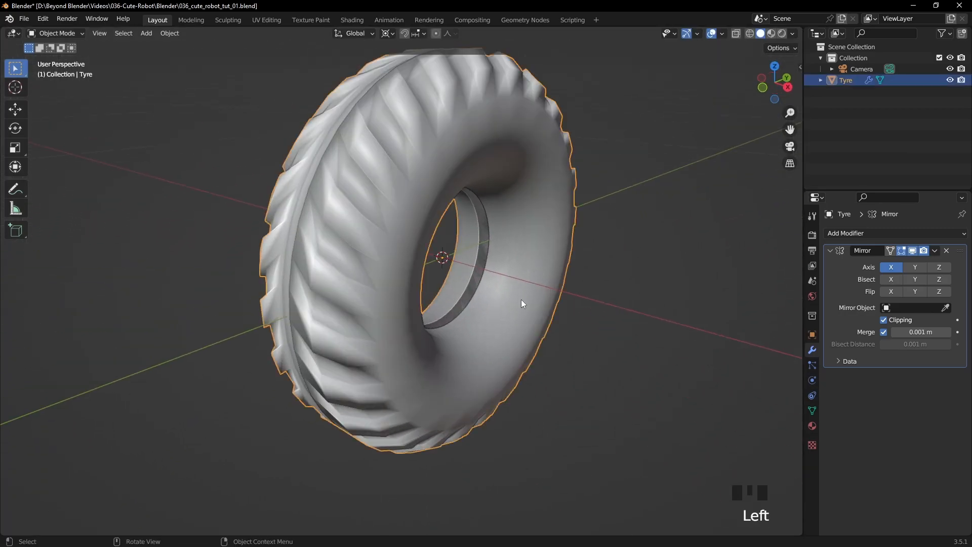
click(831, 251)
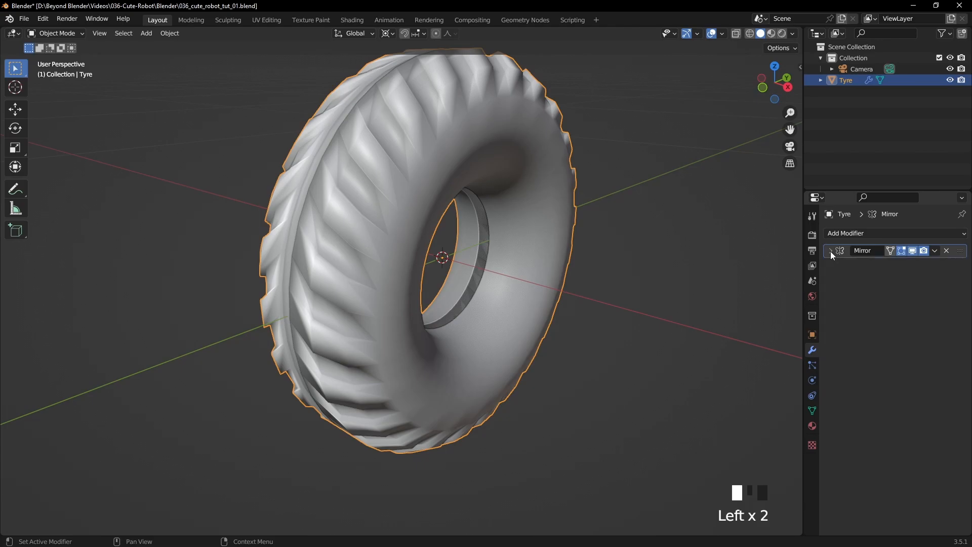
click(849, 234)
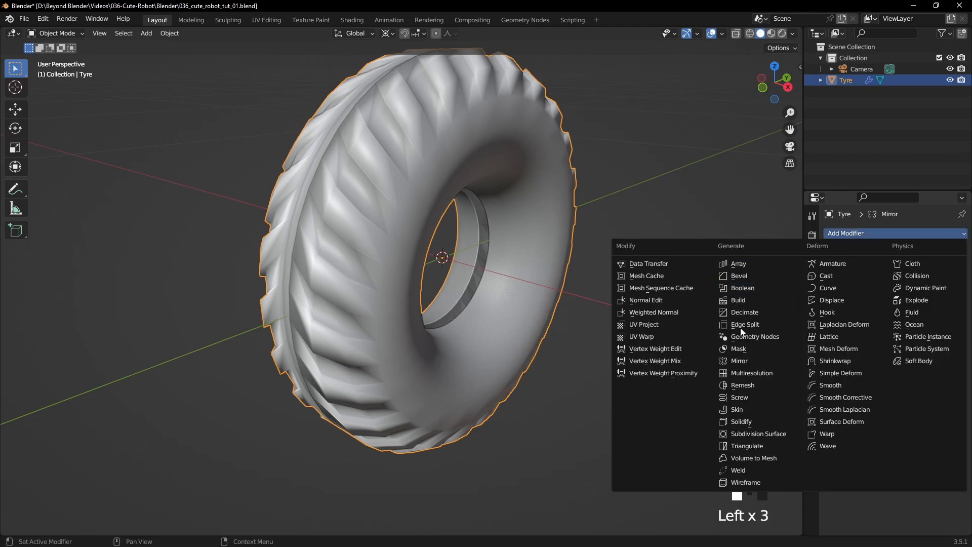
click(751, 434)
click(948, 296)
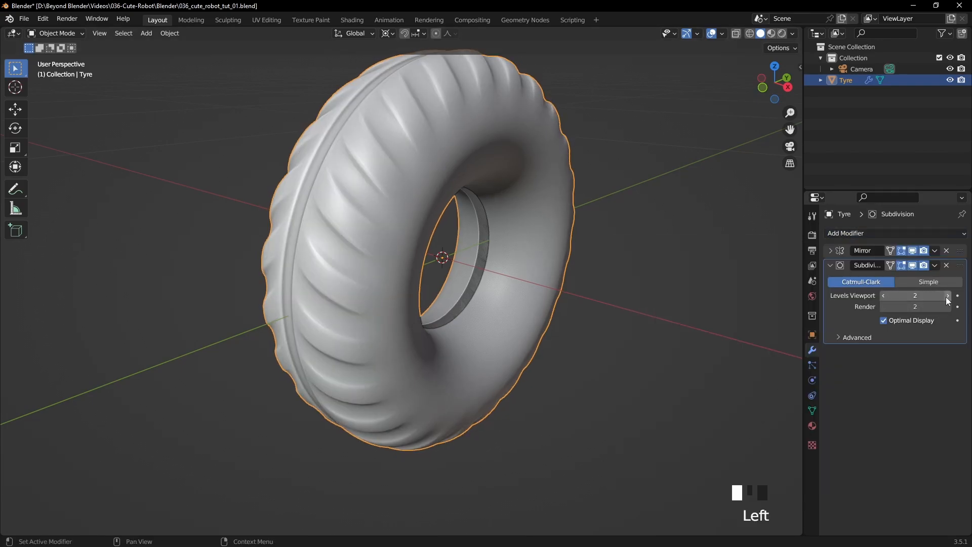
click(654, 292)
shift+middle_drag(615, 231, 585, 276)
key(ctrl+s)
- Delete the tyre's innermost rim face loop together with its neighbouring faces using one Select More, then leave Edit Mode and save the file
click(530, 274)
key(Tab)
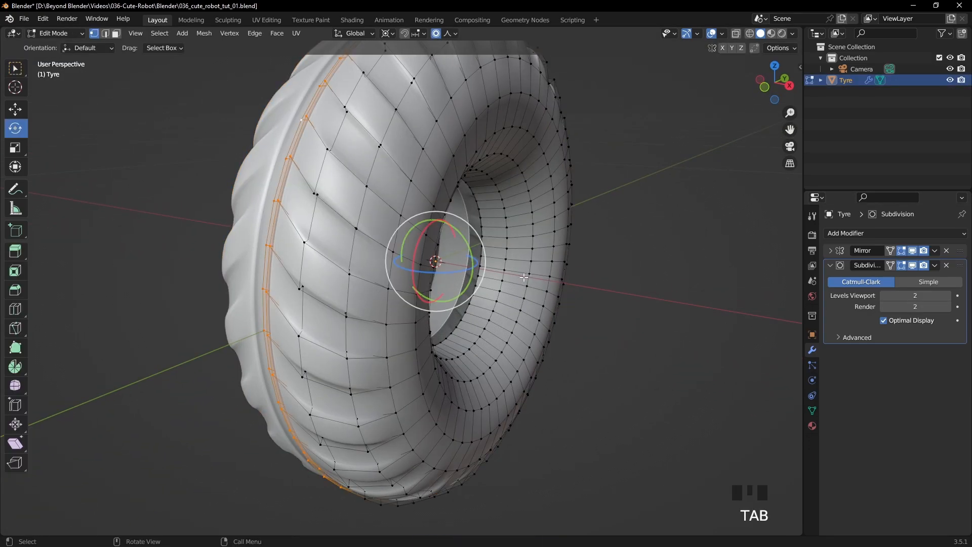
key(3)
alt+click(569, 267)
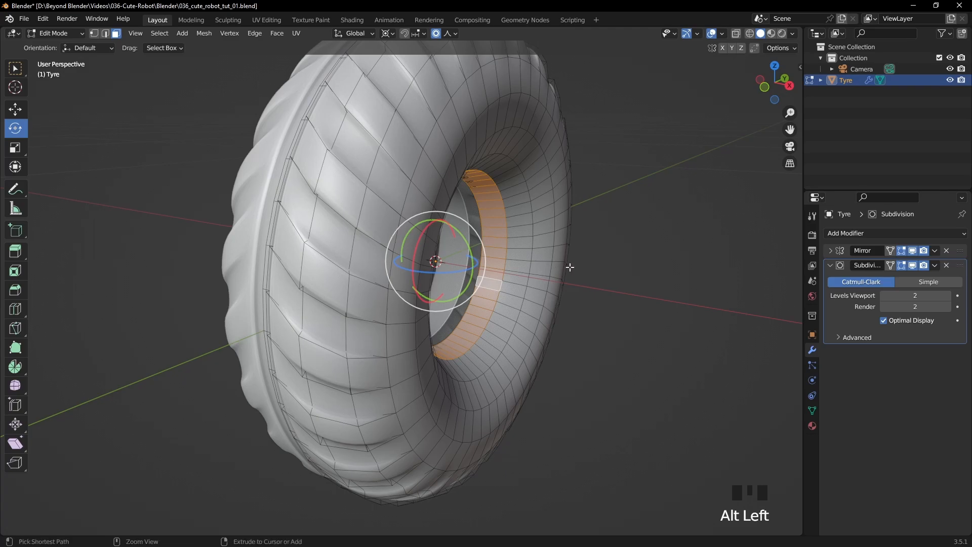
key(ctrl+KP_Add)
mouse_move(573, 269)
middle_down()
mouse_move(601, 265)
mouse_move(575, 266)
middle_up()
key(Delete)
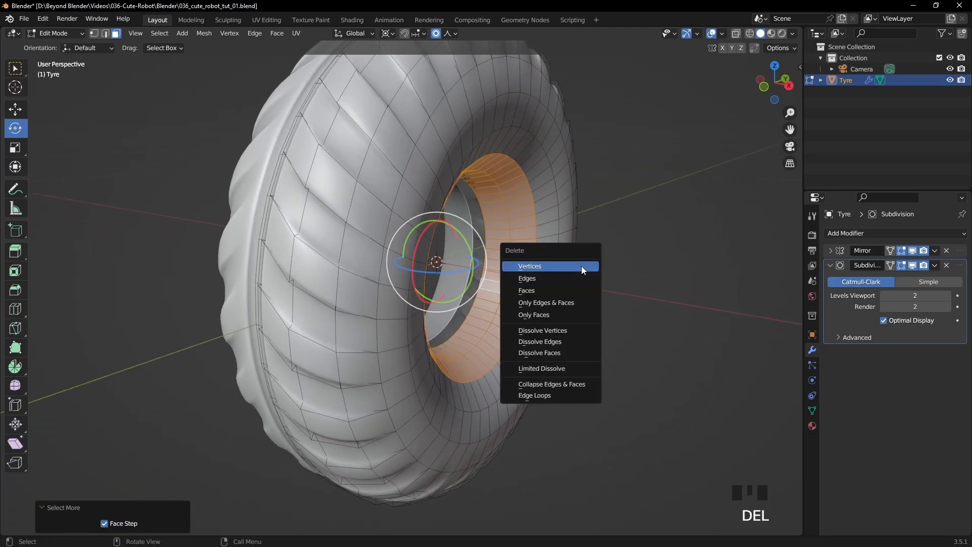
click(548, 290)
click(679, 244)
key(Tab)
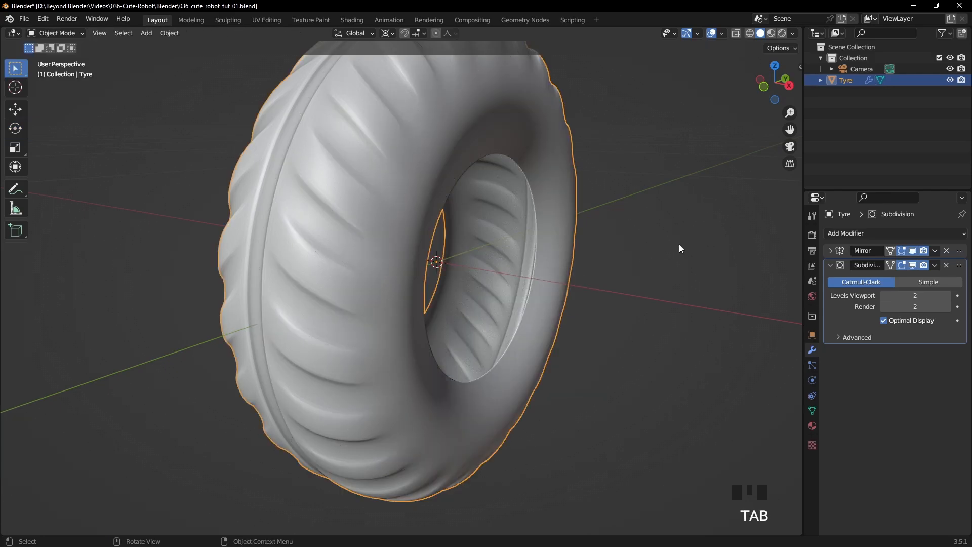
click(679, 244)
middle_drag(679, 244, 601, 252)
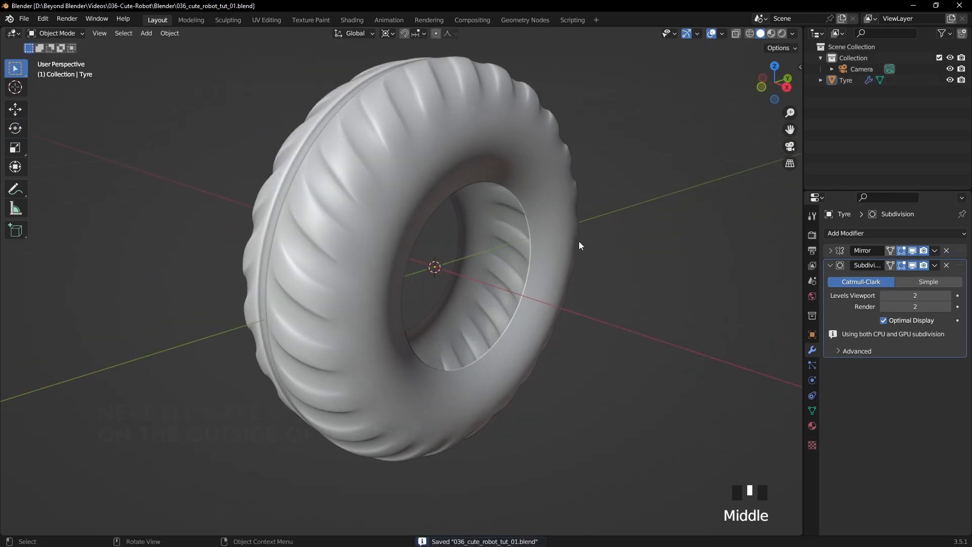
- Edit the tyre with its Subdivision modifier hidden in the viewport and add a centred loop cut around the outer side wall
click(470, 171)
key(Tab)
shift+middle_drag(476, 165, 524, 175)
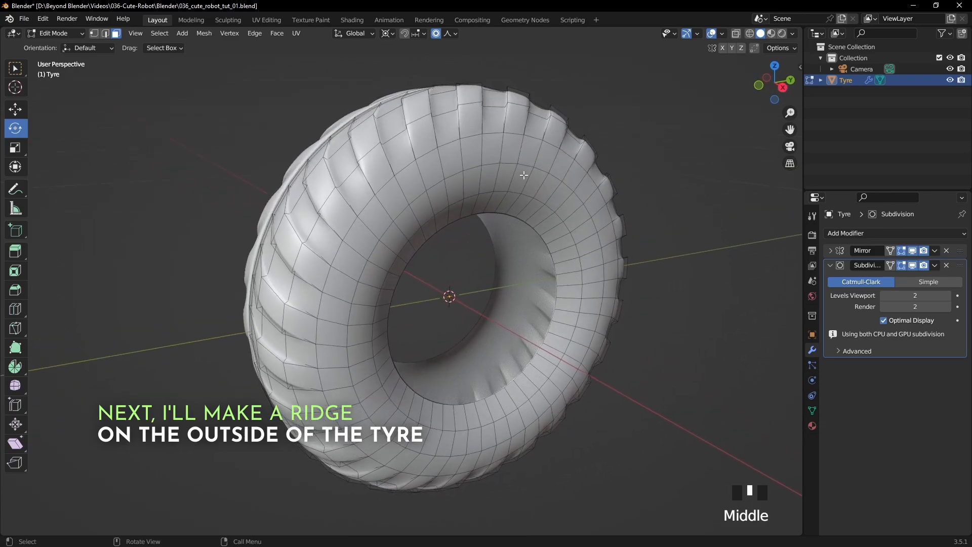
click(913, 266)
middle_drag(497, 178, 518, 144)
key(ctrl+r)
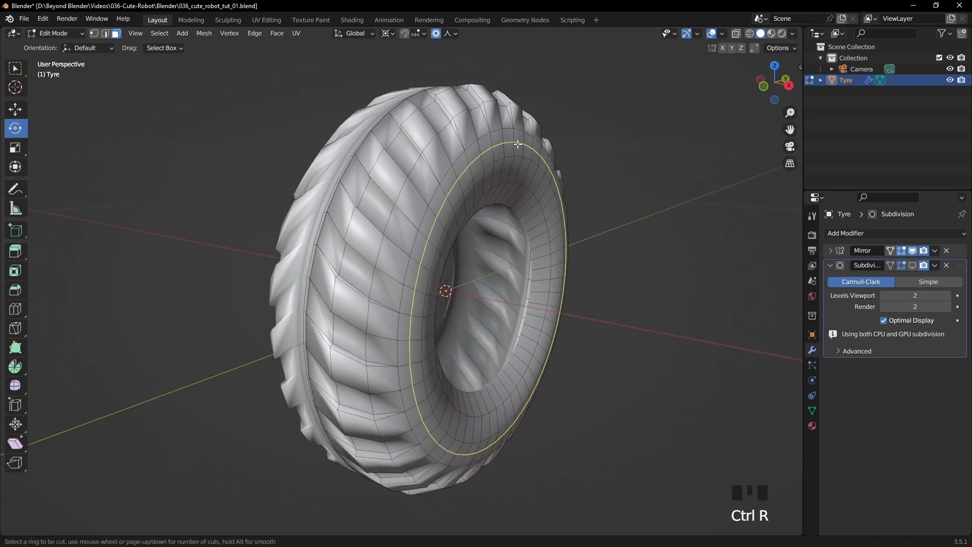
scroll(518, 144, up, 1)
click(518, 144)
right_click(522, 141)
- Dissolve the edge loop beside the new cut on the tyre's side wall, with the Select Box tool active
alt+click(514, 148)
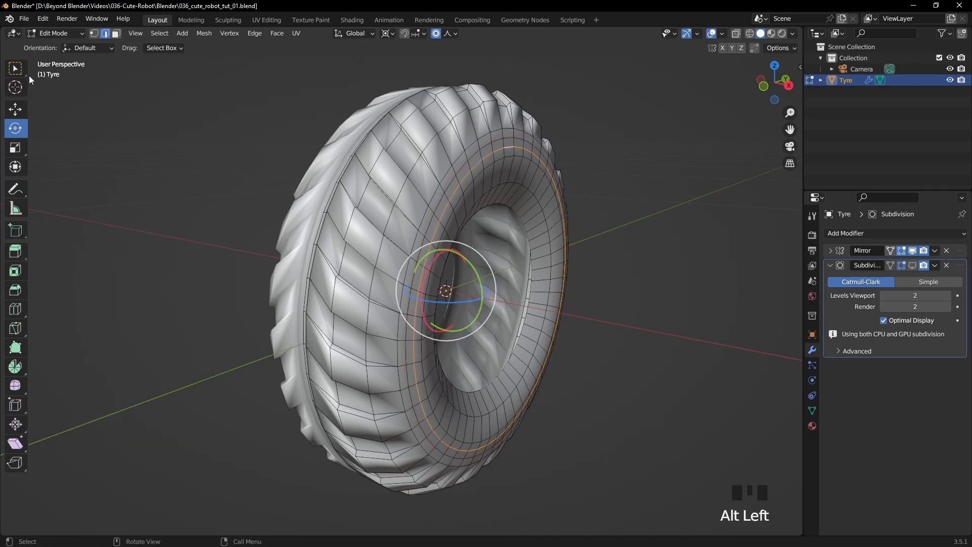
click(19, 72)
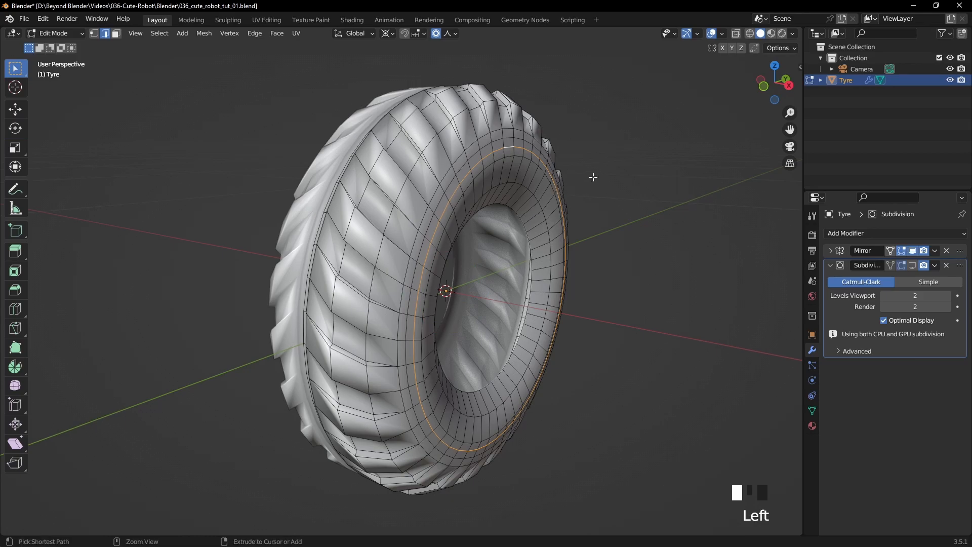
key(ctrl+Delete)
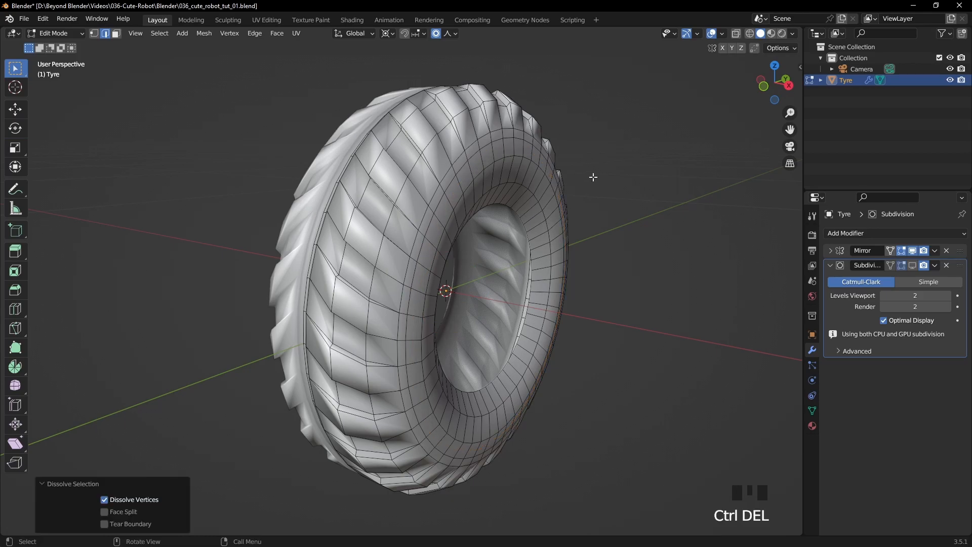
- Bevel the edge loop around the tyre's side wall with one segment and a width of about 0.0019 m
middle_drag(588, 175, 614, 180)
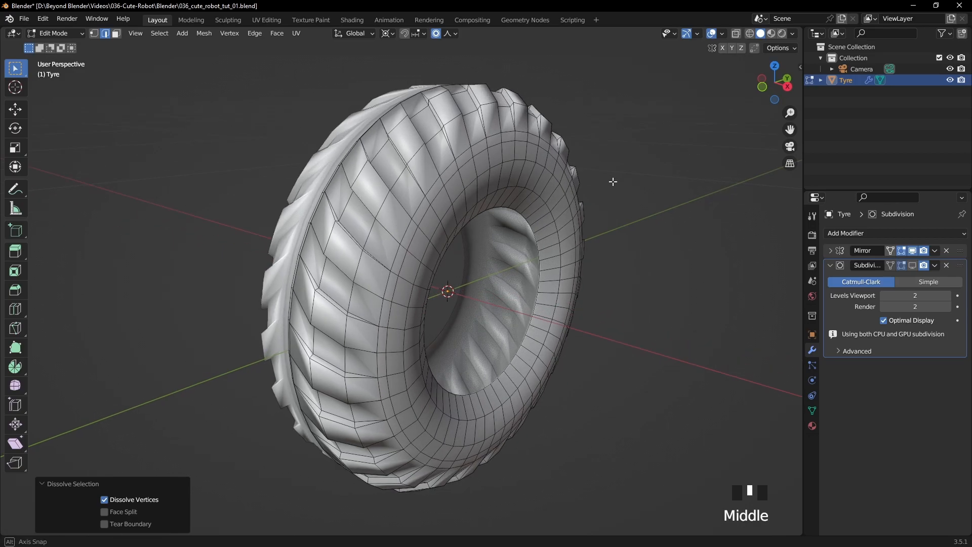
click(494, 146)
alt+click(494, 147)
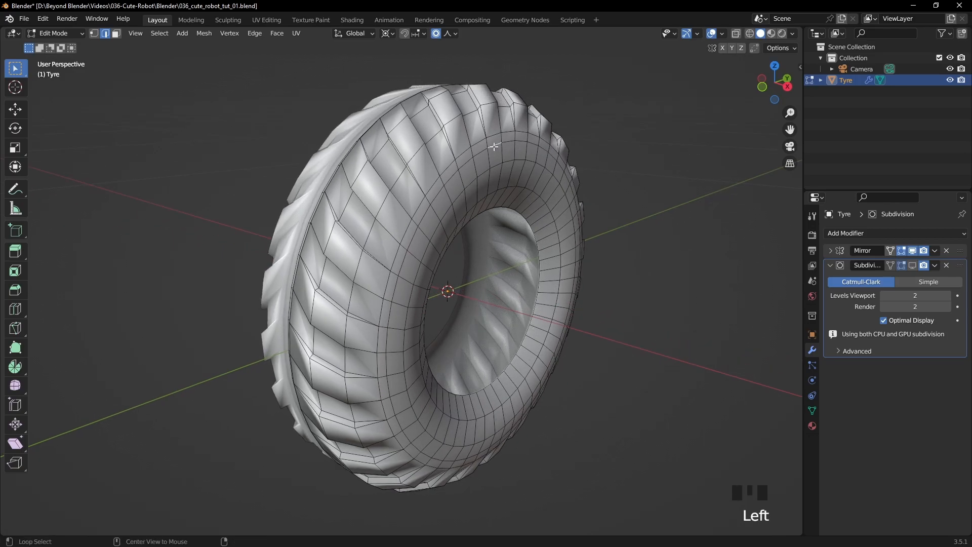
scroll(624, 161, up, 2)
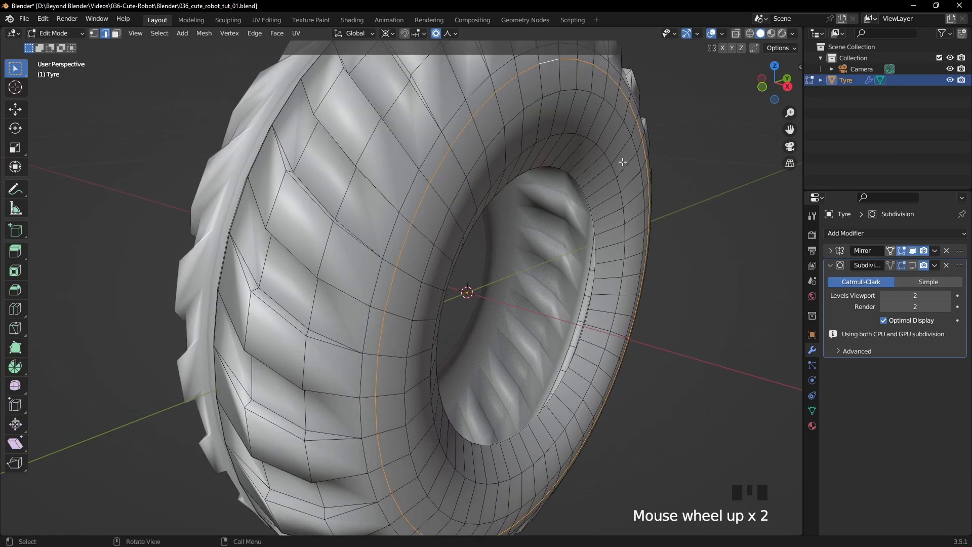
key(ctrl+b)
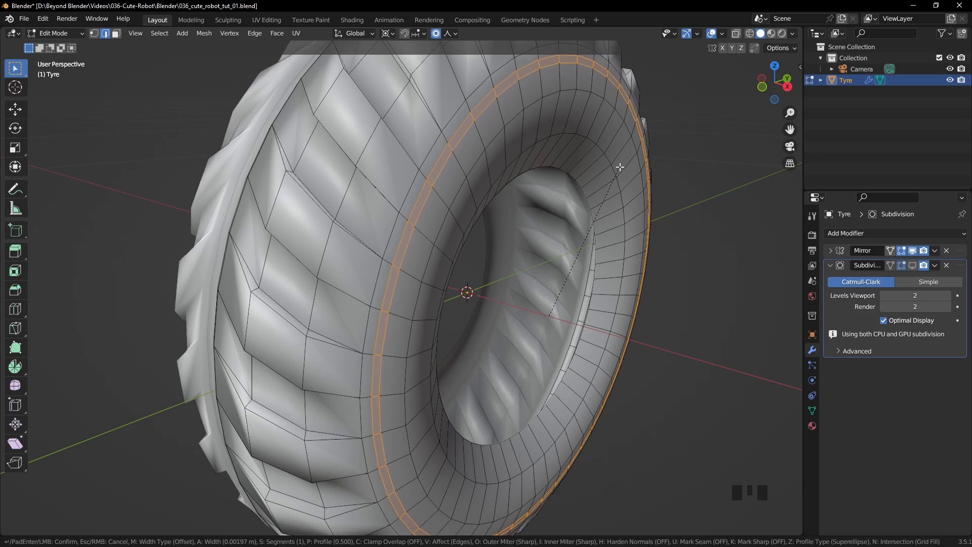
click(620, 164)
- In front view, extrude the bevelled band outward about 0.0019 m along global X to form a raised ridge
middle_drag(621, 165, 585, 181)
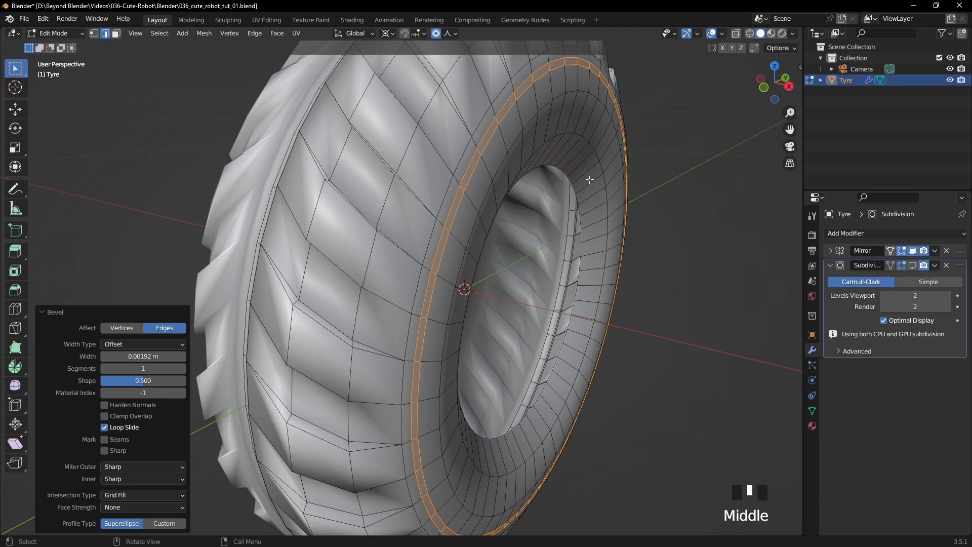
key(KP_1)
shift+middle_drag(589, 179, 595, 172)
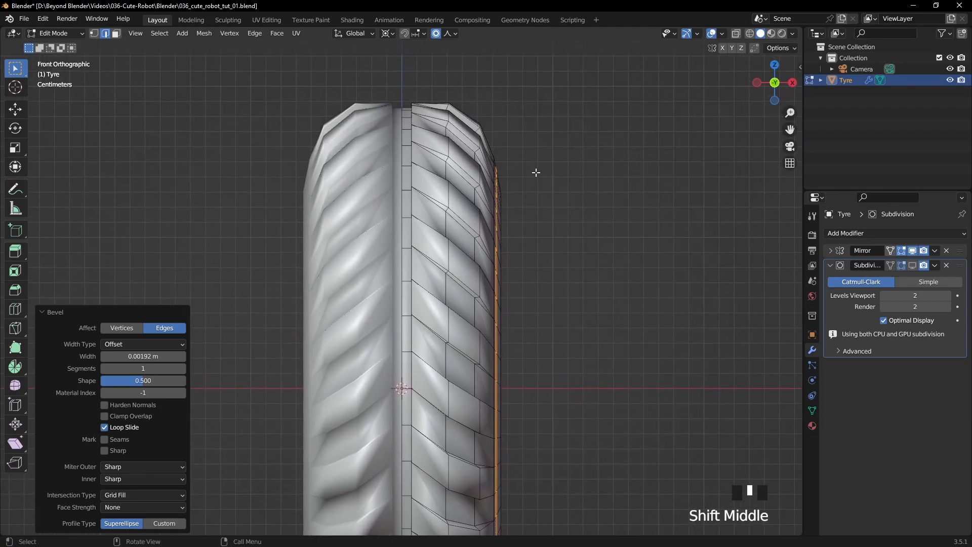
scroll(588, 152, up, 4)
shift+middle_drag(582, 139, 471, 261)
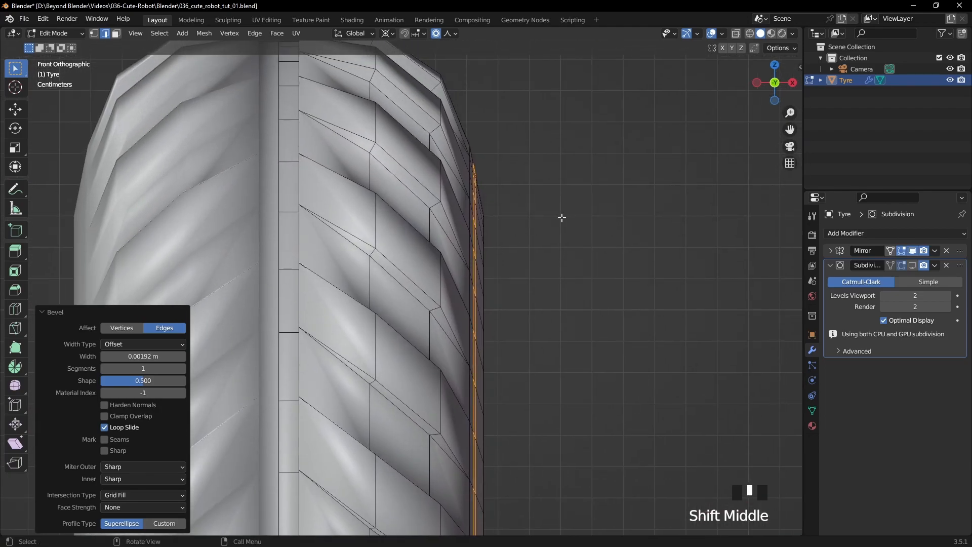
key(e)
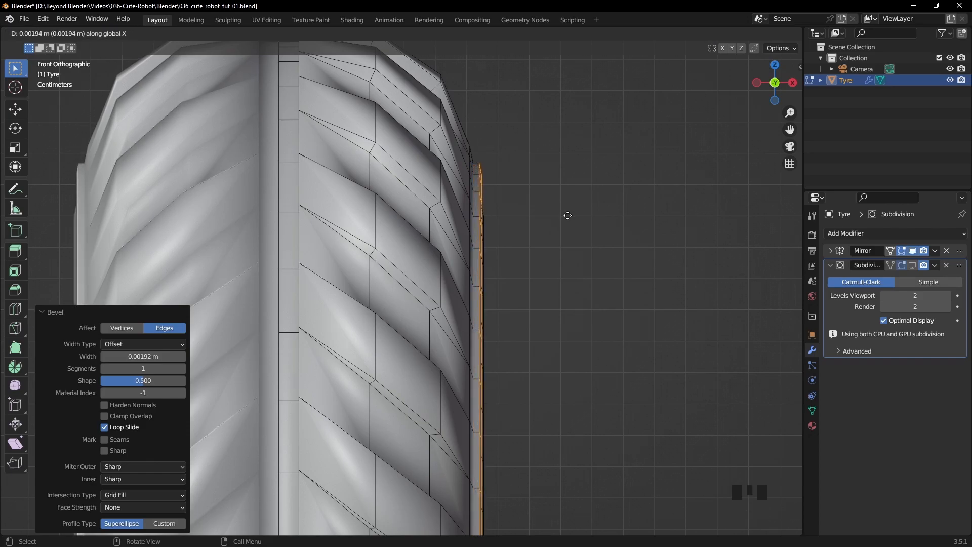
click(567, 215)
- Show the Subdivision modifier in the viewport, leave Edit Mode and inspect the smoothed ridge around the tyre's side
middle_drag(567, 215, 551, 251)
scroll(522, 208, down, 3)
scroll(566, 243, up, 3)
middle_drag(640, 225, 599, 228)
scroll(599, 228, down, 3)
click(910, 266)
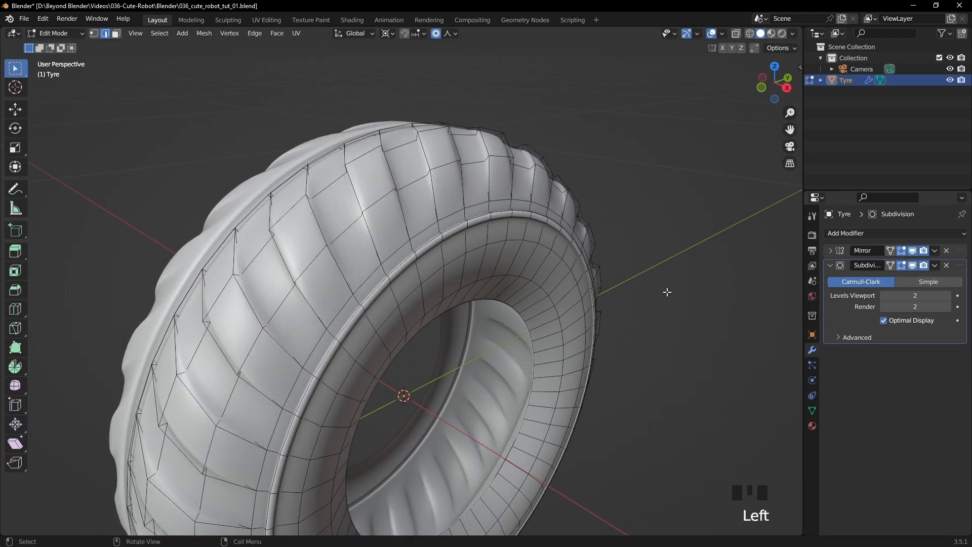
key(Tab)
scroll(665, 296, down, 4)
middle_drag(665, 297, 454, 303)
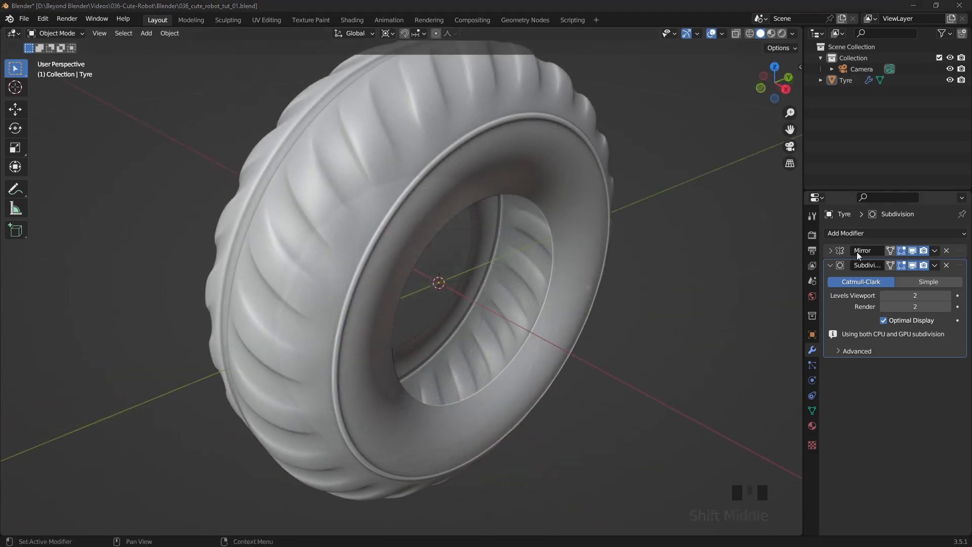
middle_drag(739, 198, 547, 217)
- Return the tyre to Edit Mode with the Subdivision modifier hidden in the viewport and select an edge loop on the ridge
click(570, 166)
key(Tab)
scroll(547, 217, up, 3)
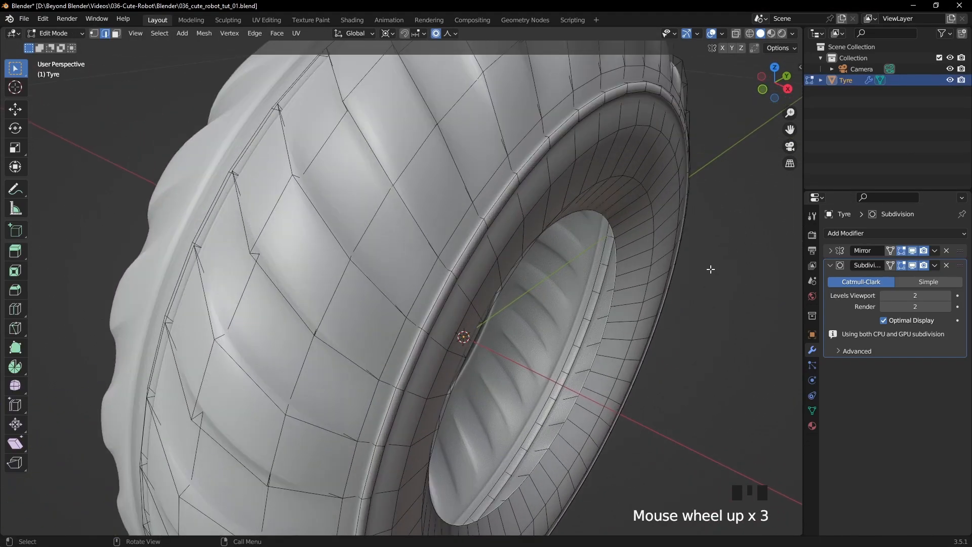
click(914, 266)
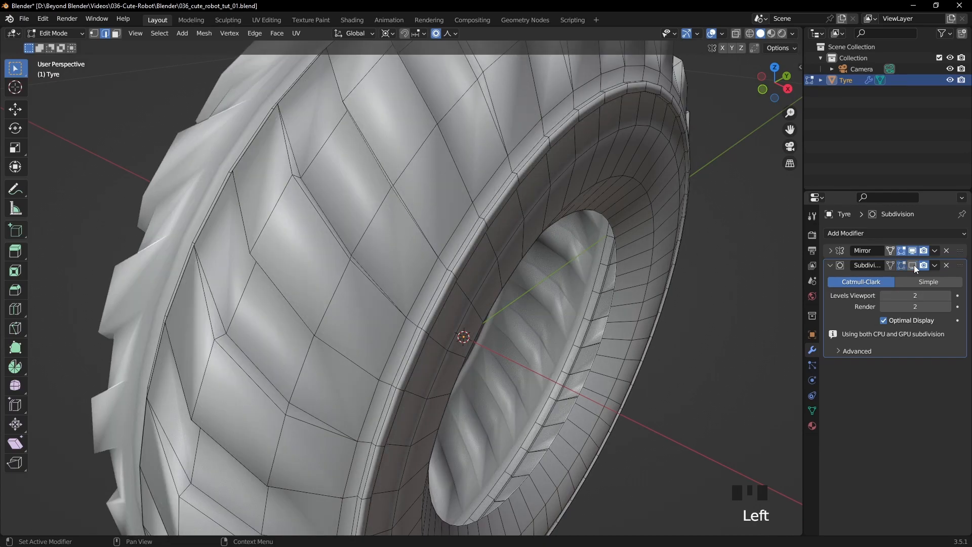
alt+click(525, 160)
- Examine the edge loops of the tyre and its ridge in a different shading mode, then return to solid shading
scroll(542, 232, down, 2)
key(z)
click(529, 262)
mouse_move(530, 264)
middle_down()
mouse_move(594, 254)
mouse_move(567, 257)
middle_up()
key(z)
click(586, 254)
- Turn off proportional editing and slide the selected outer edge loop of the ridge fully onto its neighbouring loop
scroll(567, 256, up, 3)
alt+click(510, 177)
middle_drag(560, 195, 582, 190)
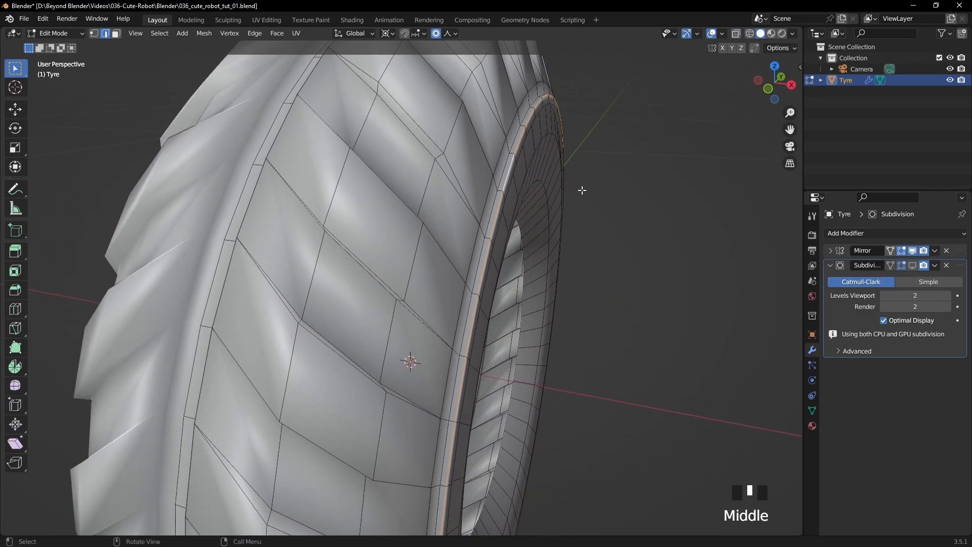
key(g)
key(g)
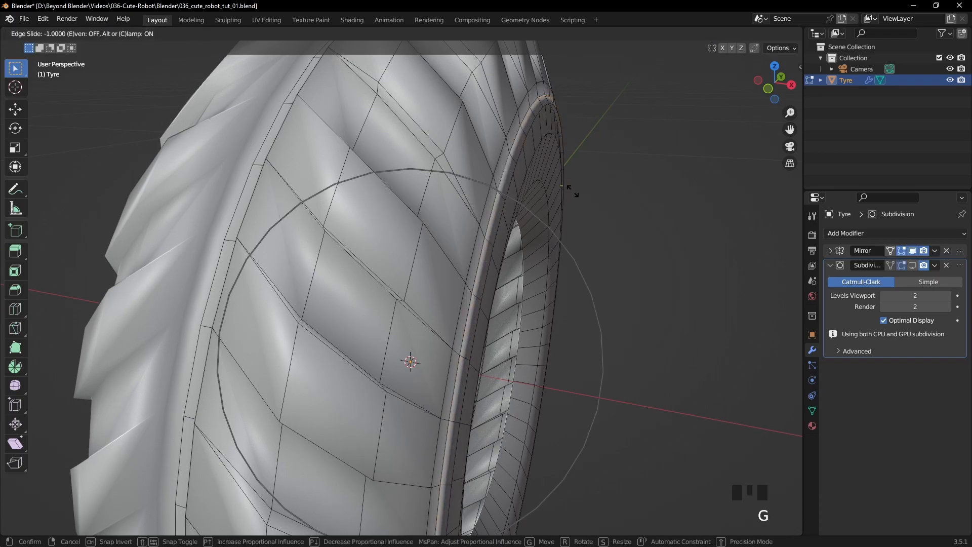
click(571, 190)
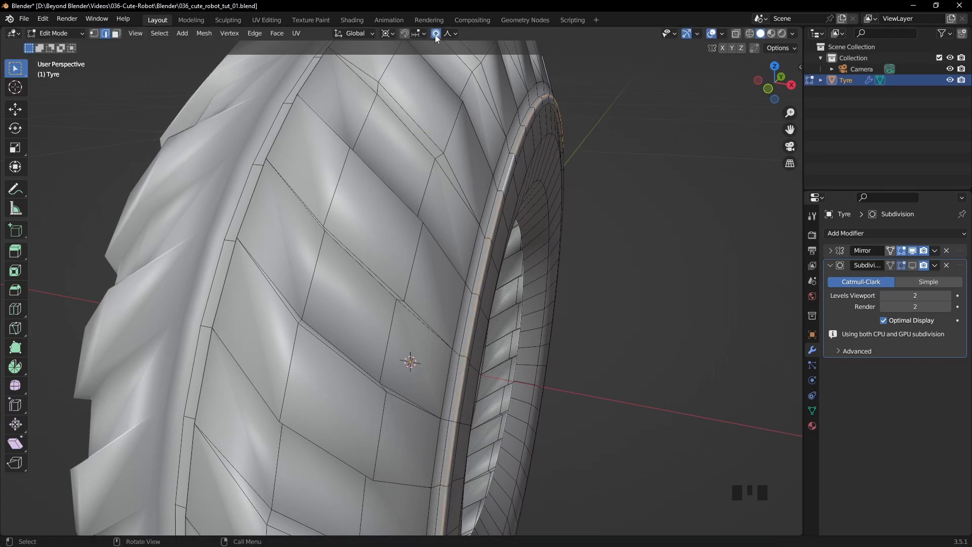
key(g)
key(g)
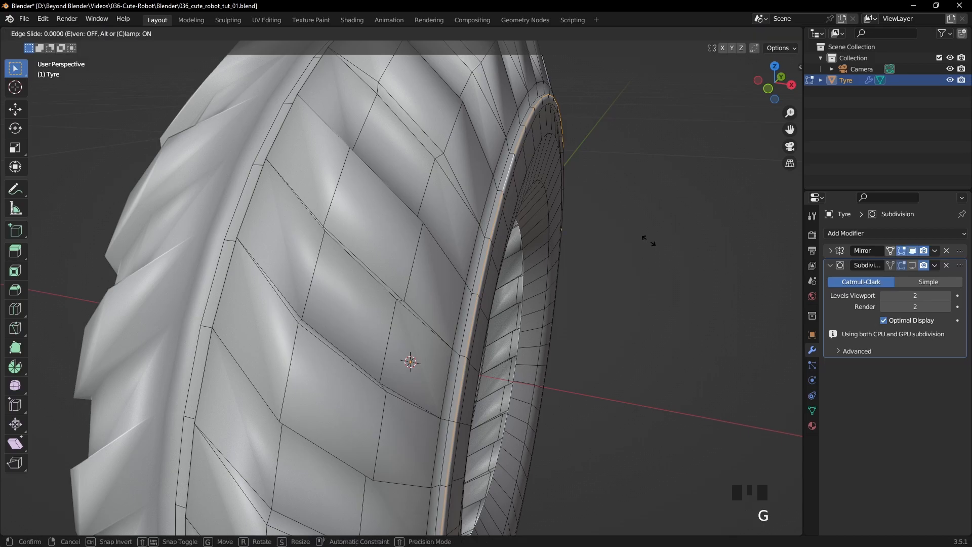
click(615, 241)
middle_drag(626, 241, 569, 236)
- Select all of the tyre's vertices and merge them by distance at 0.0001 m
key(1)
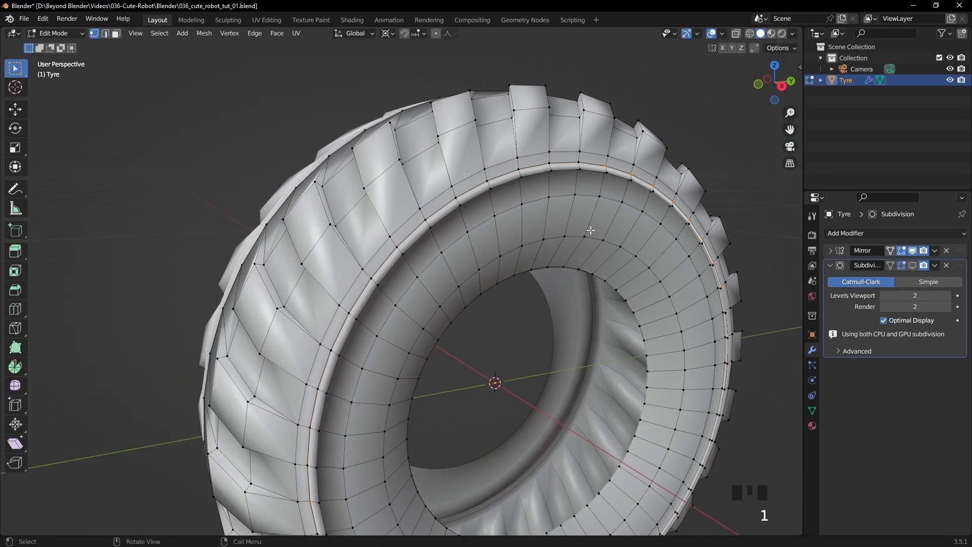
key(a)
right_click(590, 231)
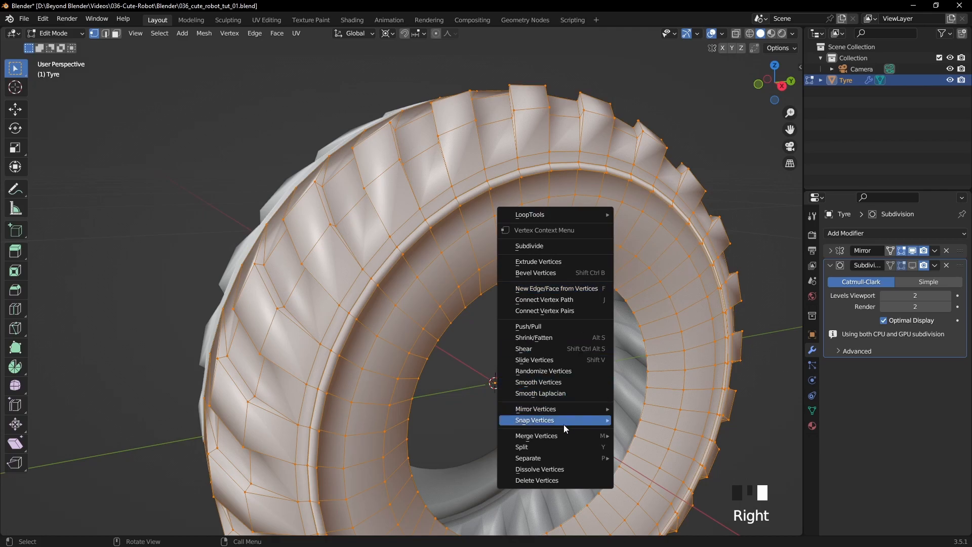
mouse_move(573, 437)
click(641, 476)
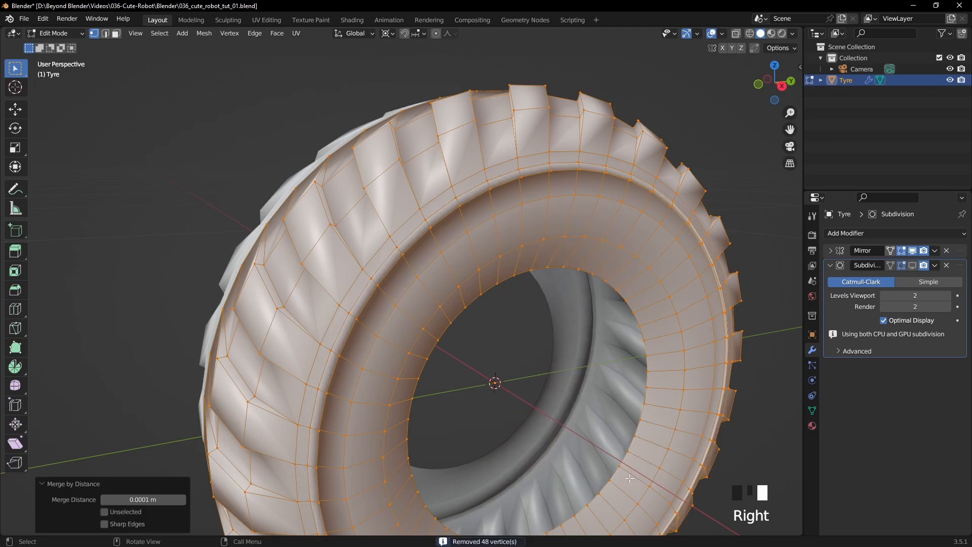
- Leave Edit Mode, deselect the tyre and show its Subdivision modifier in the viewport again
key(Tab)
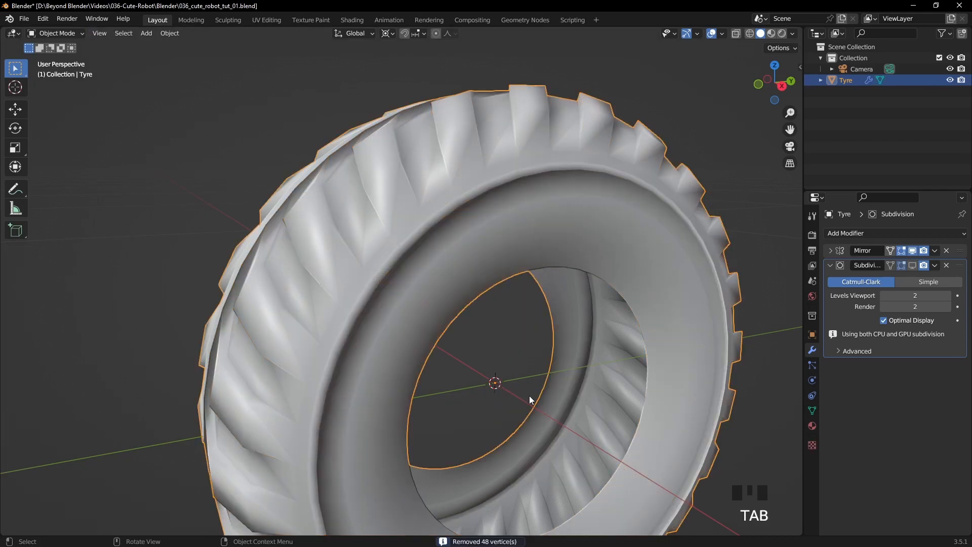
click(707, 116)
click(913, 265)
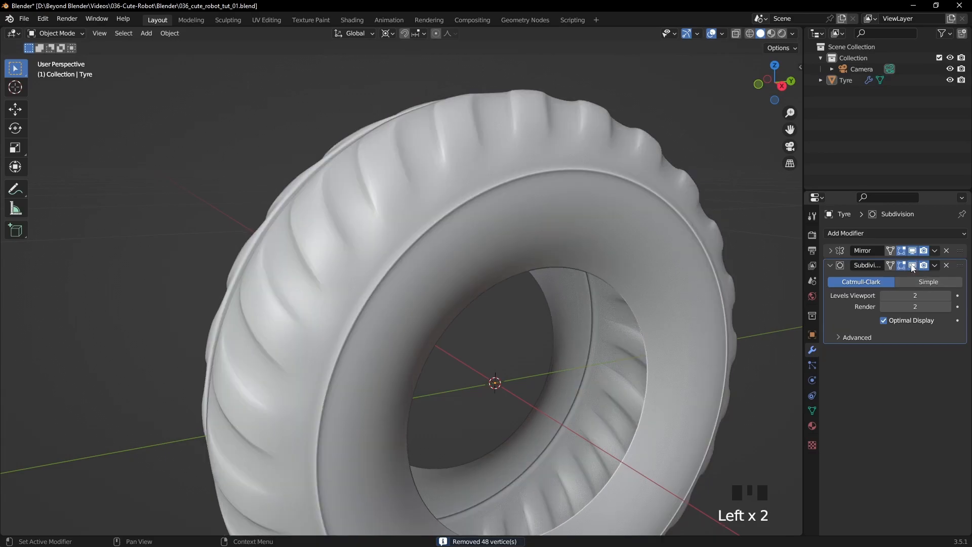
click(728, 153)
scroll(727, 202, down, 3)
shift+middle_drag(727, 202, 575, 246)
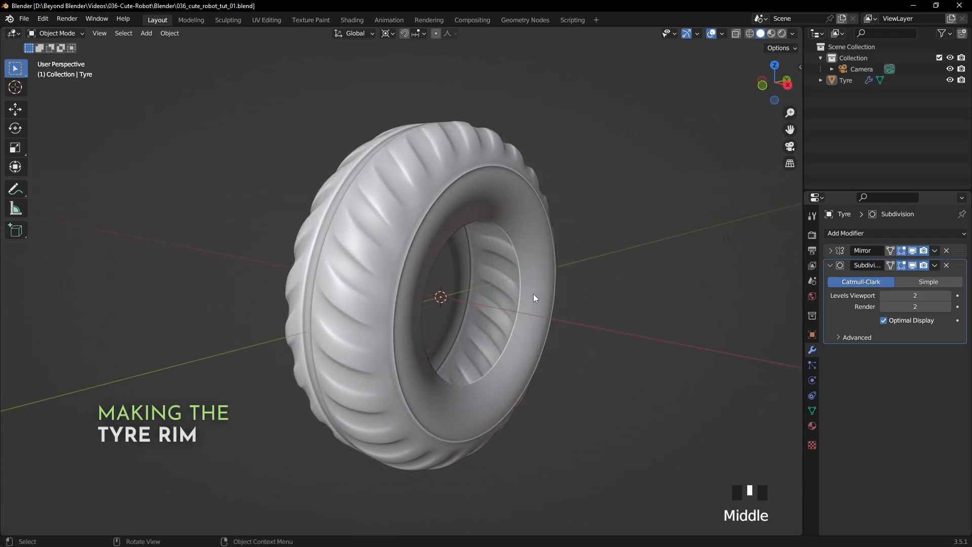
- Select the tyre's innermost edge loop in Edit Mode and duplicate it in place
click(547, 302)
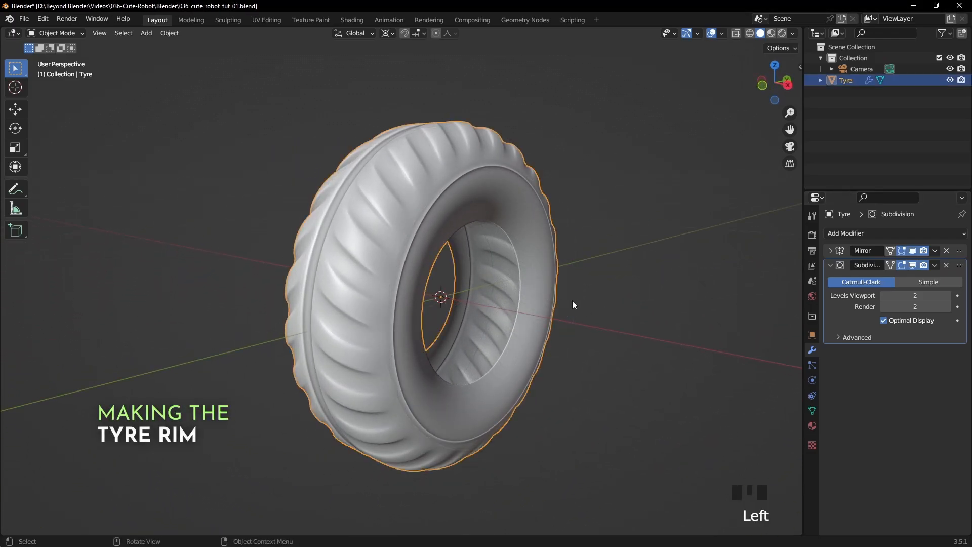
middle_drag(671, 284, 654, 284)
key(Tab)
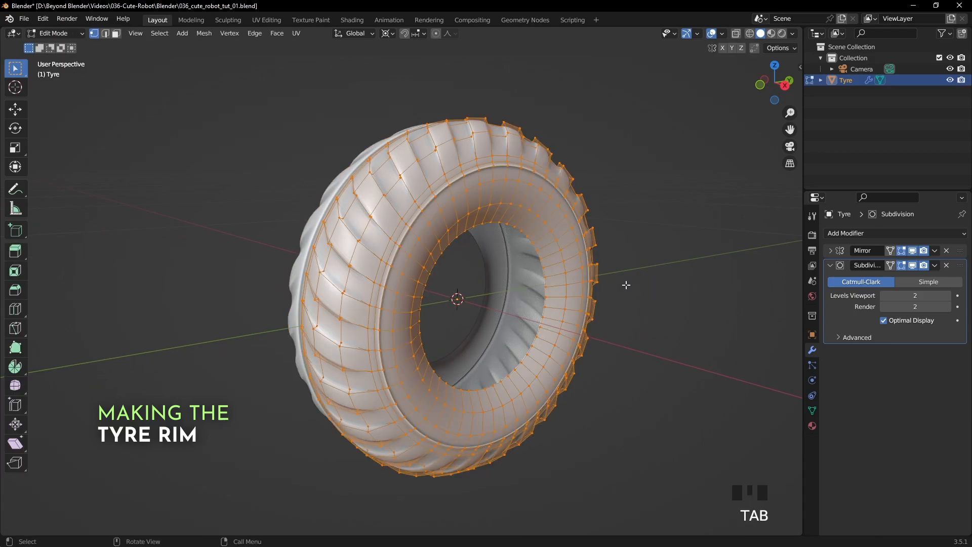
scroll(626, 285, up, 3)
key(2)
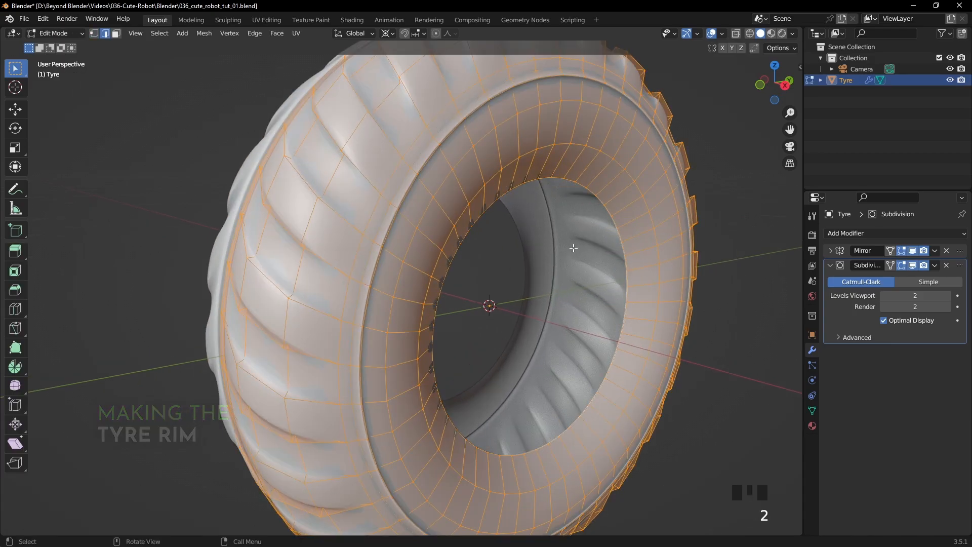
alt+click(534, 181)
middle_drag(612, 300, 620, 299)
key(shift+d)
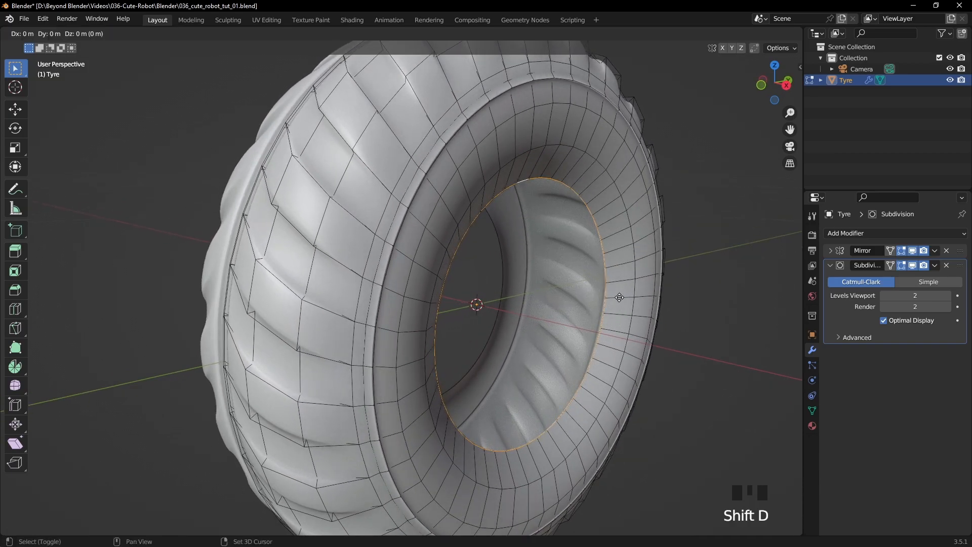
right_click(647, 272)
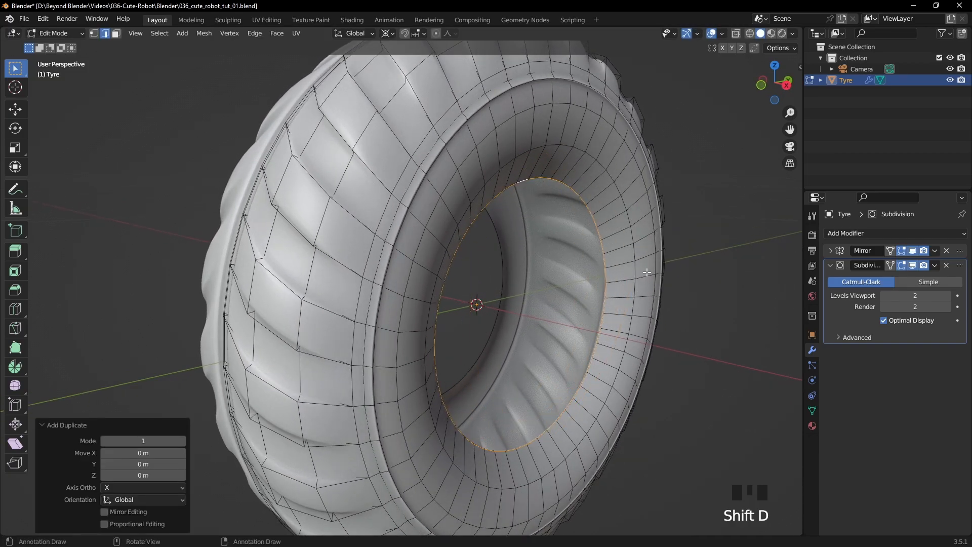
- Separate the duplicated edge loop into its own object and rename that object TyreRim
key(p)
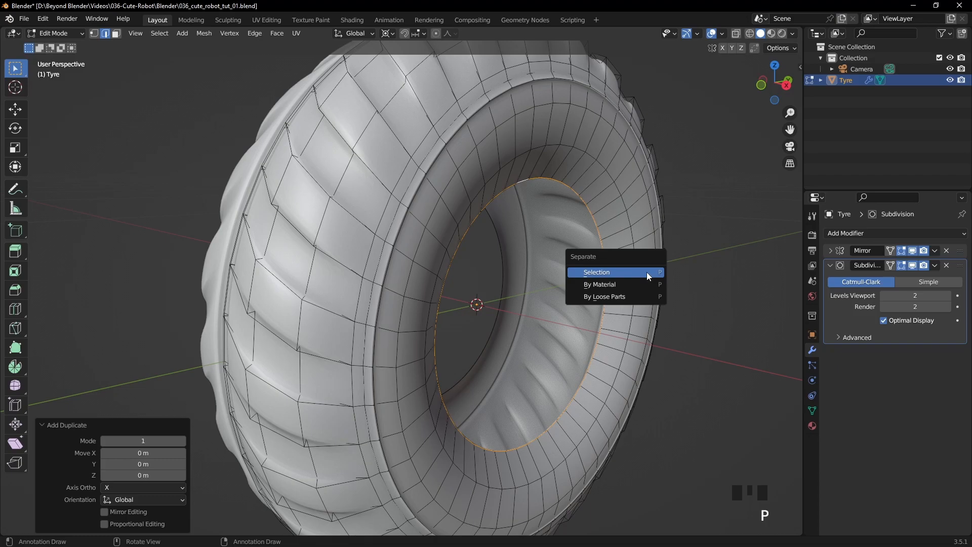
click(619, 272)
key(Tab)
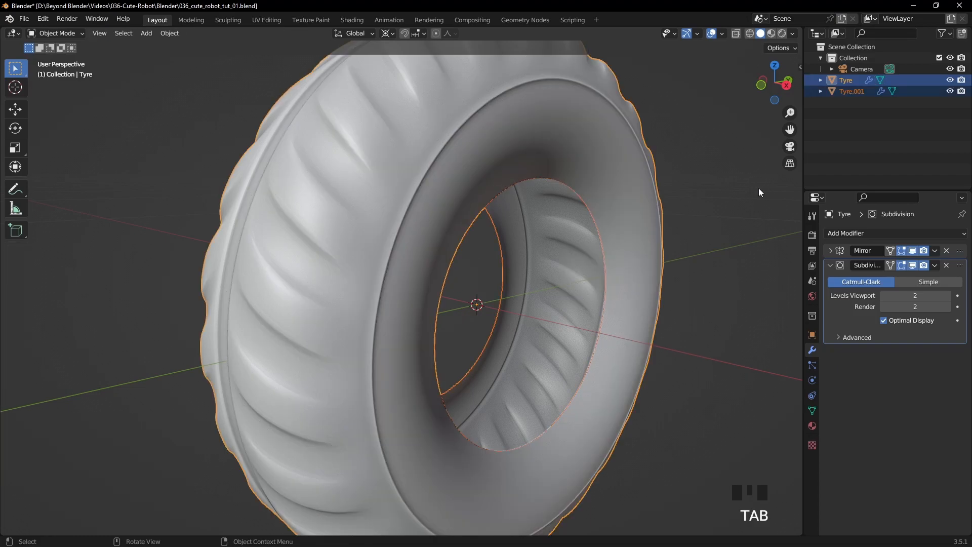
click(852, 91)
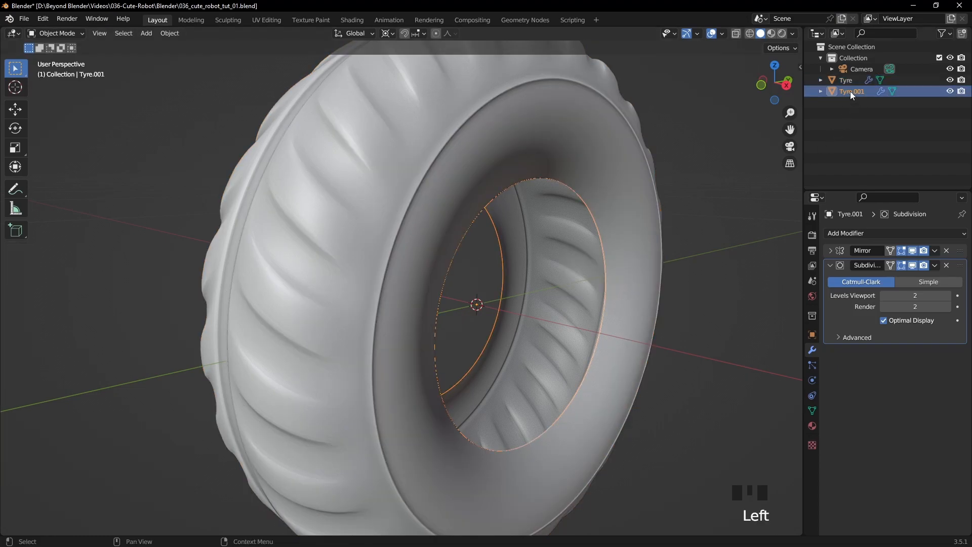
double_click(850, 91)
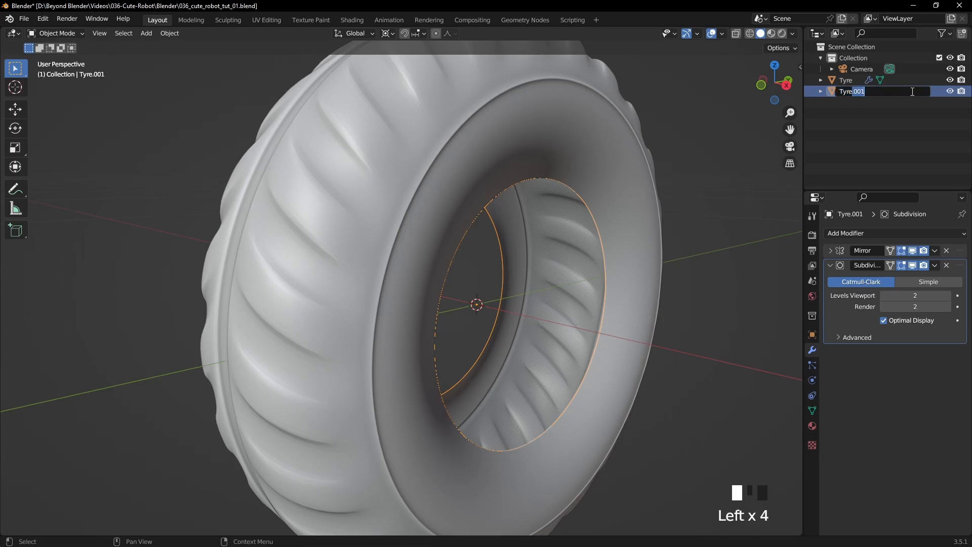
text(Rim)
key(Return)
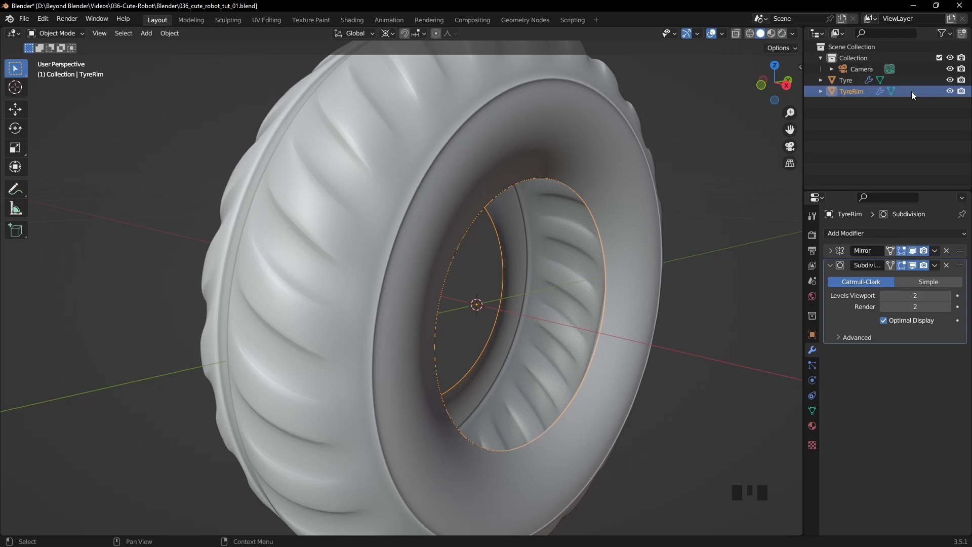
- Reselect the TyreRim object, enter Edit Mode and select all vertices of its loop in vertex selection mode
shift+middle_drag(645, 293, 701, 260)
click(700, 260)
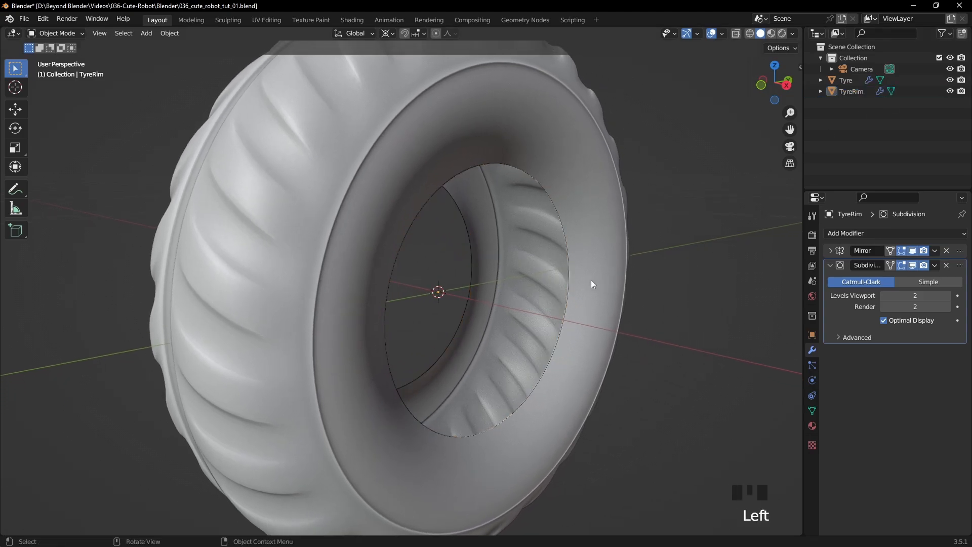
click(569, 282)
click(570, 281)
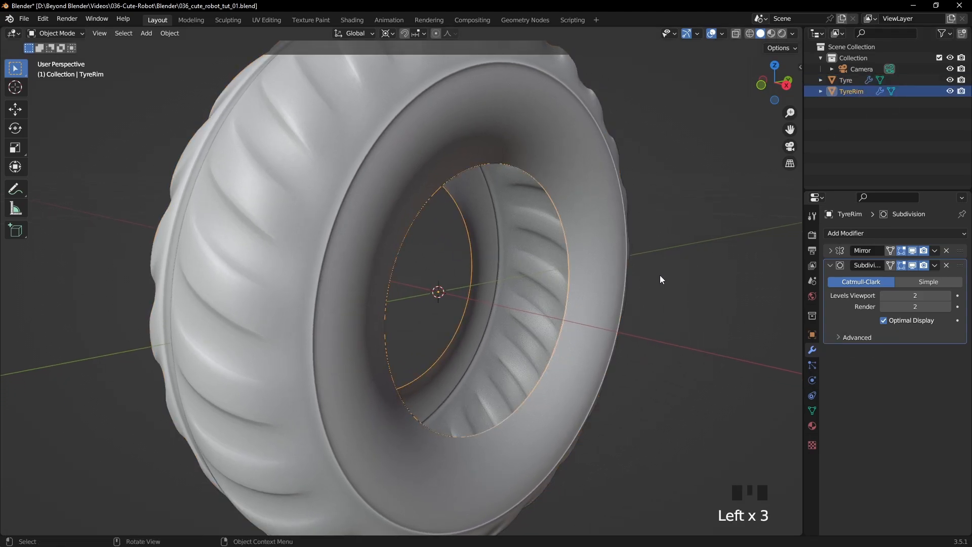
key(Tab)
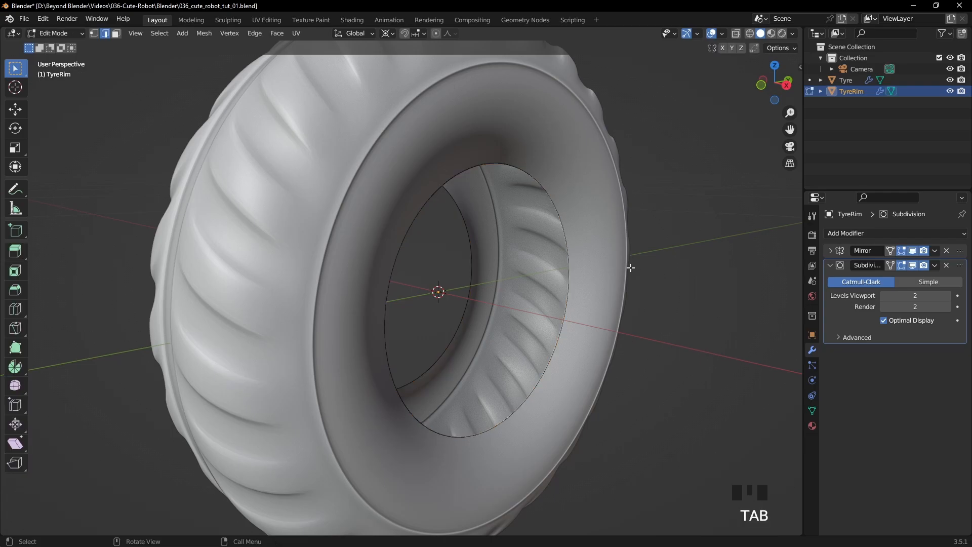
key(a)
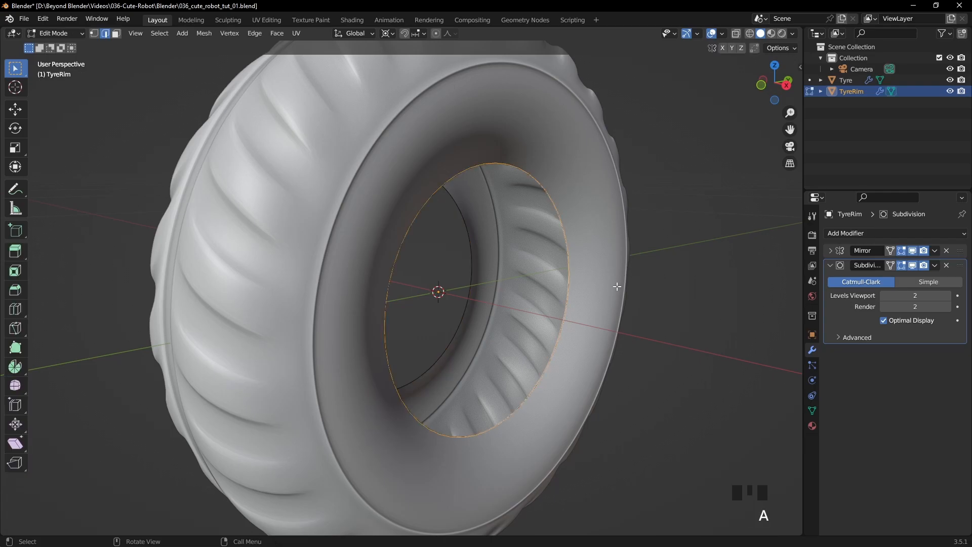
middle_drag(604, 285, 640, 293)
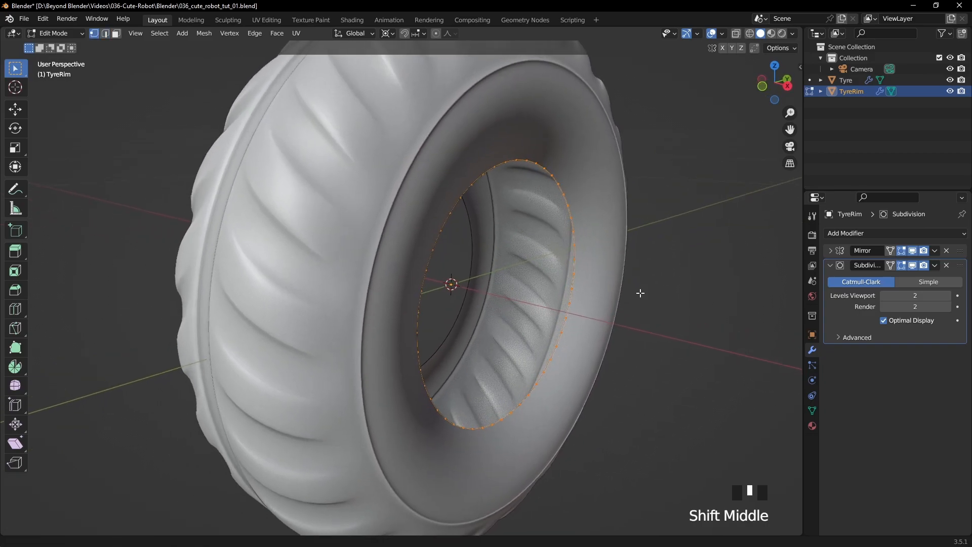
scroll(614, 311, up, 2)
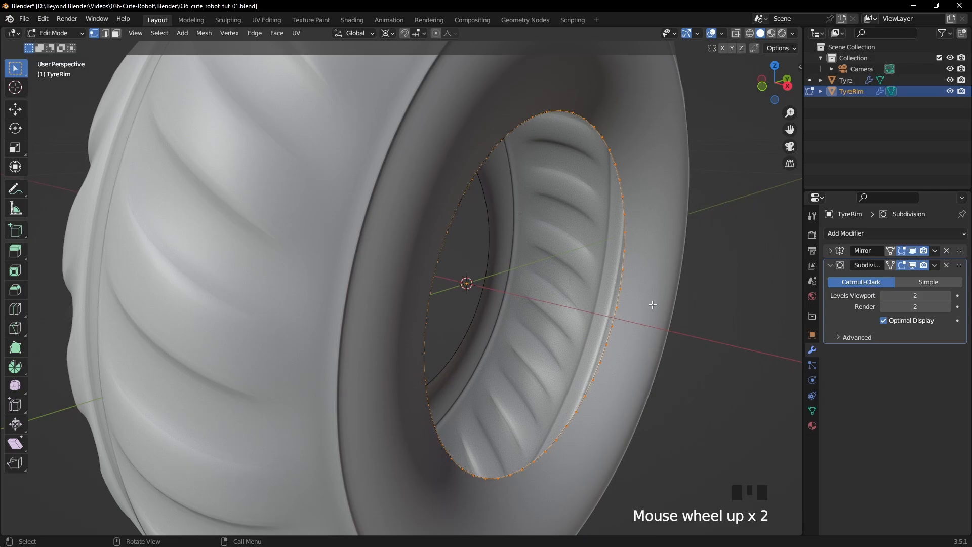
- Try to extrude the rim's loop inward with a scale of 0.839
key(e)
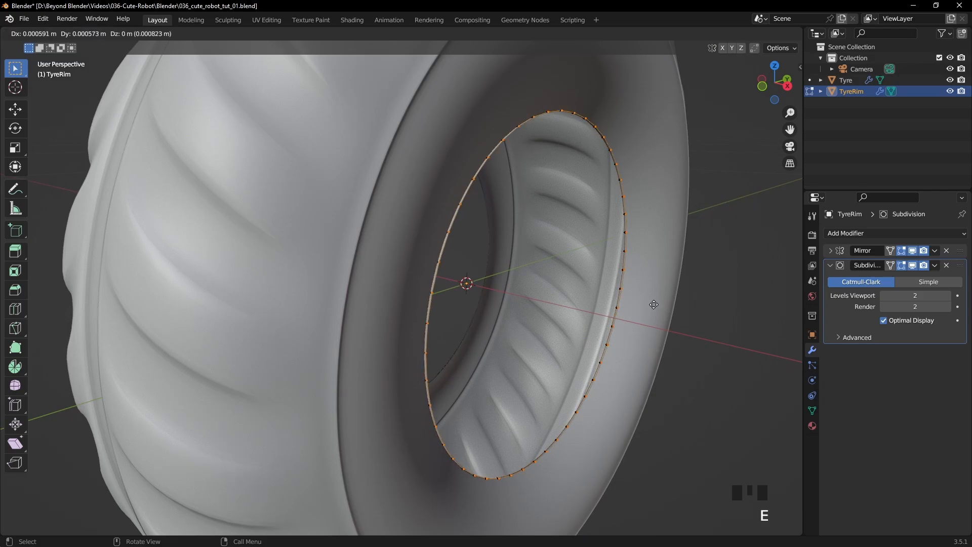
right_click(658, 300)
key(s)
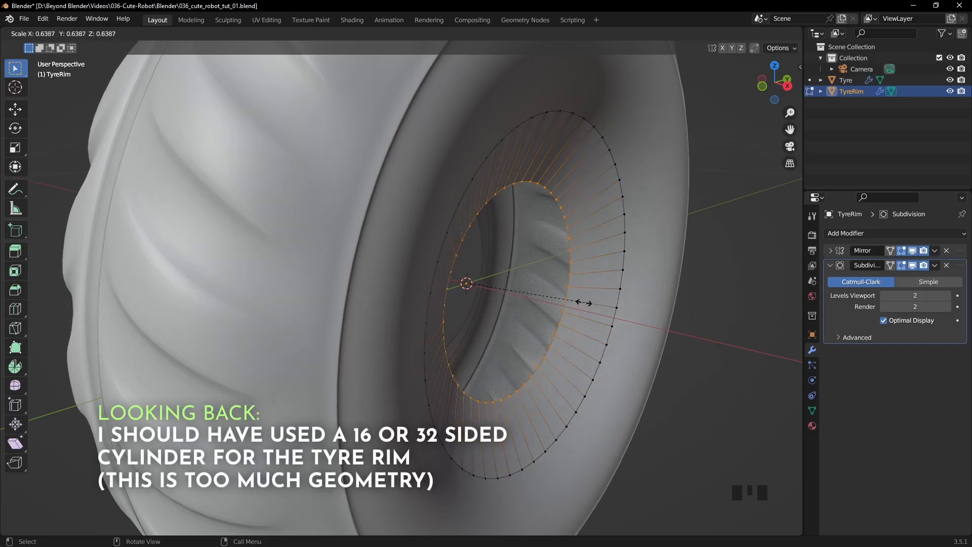
click(621, 302)
middle_drag(622, 302, 582, 308)
scroll(484, 373, down, 3)
scroll(535, 314, up, 2)
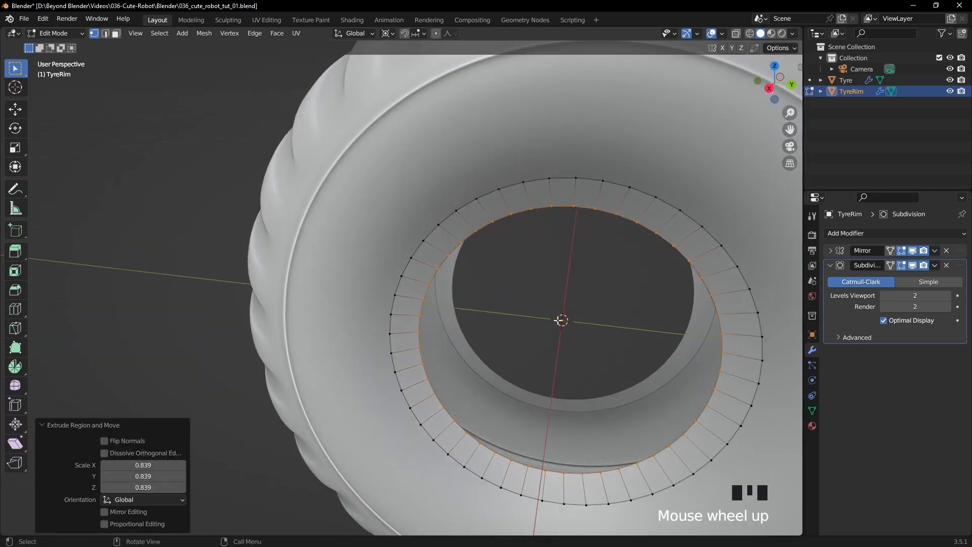
- Set the transform pivot point to Median Point and undo the inward extrusion of the rim loop
click(389, 32)
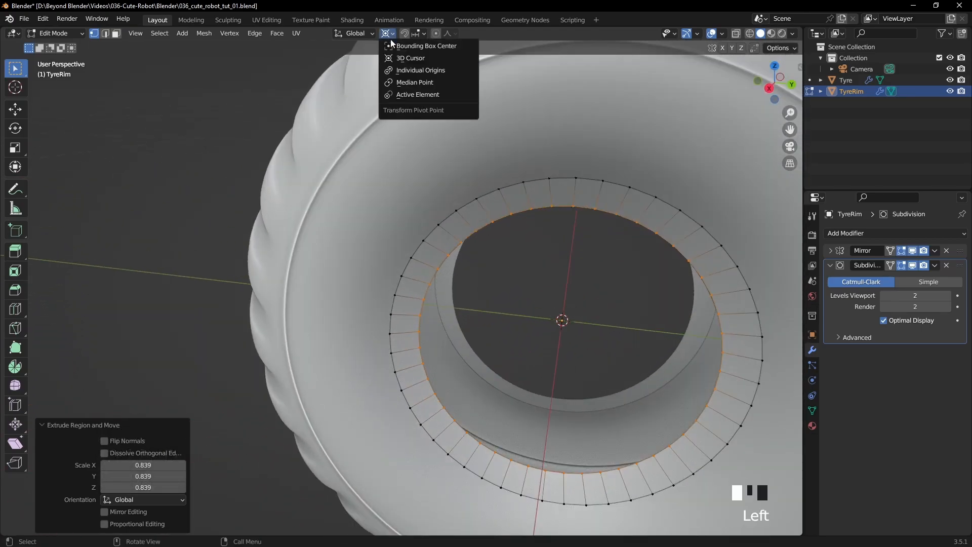
click(410, 82)
middle_drag(585, 285, 640, 278)
key(ctrl+z)
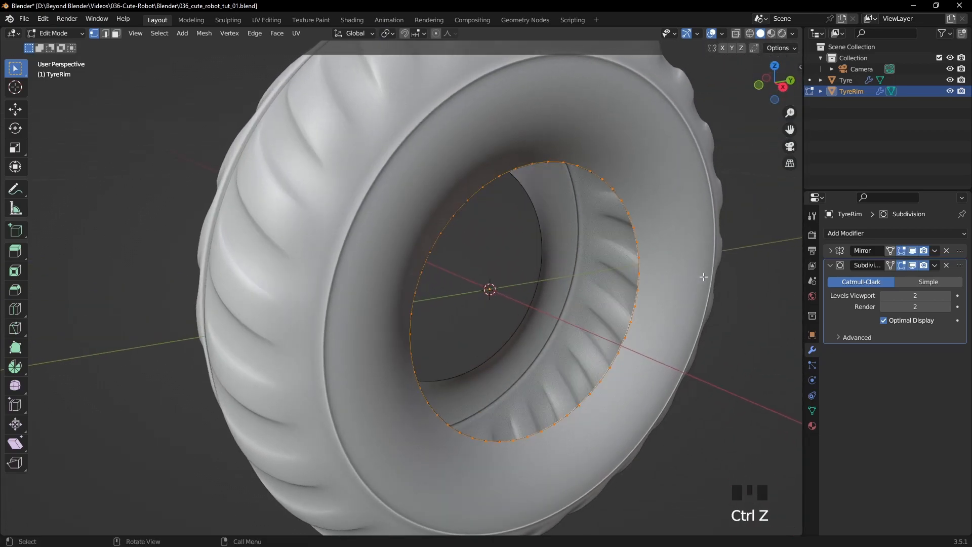
- Extrude the rim's loop and scale the new ring inward to about 0.804
key(s)
right_click(681, 280)
key(e)
key(s)
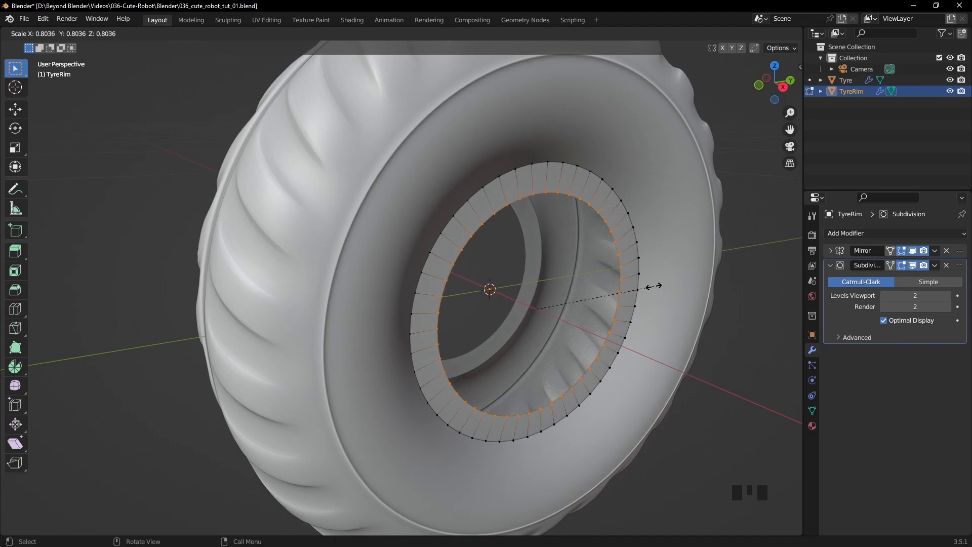
click(654, 286)
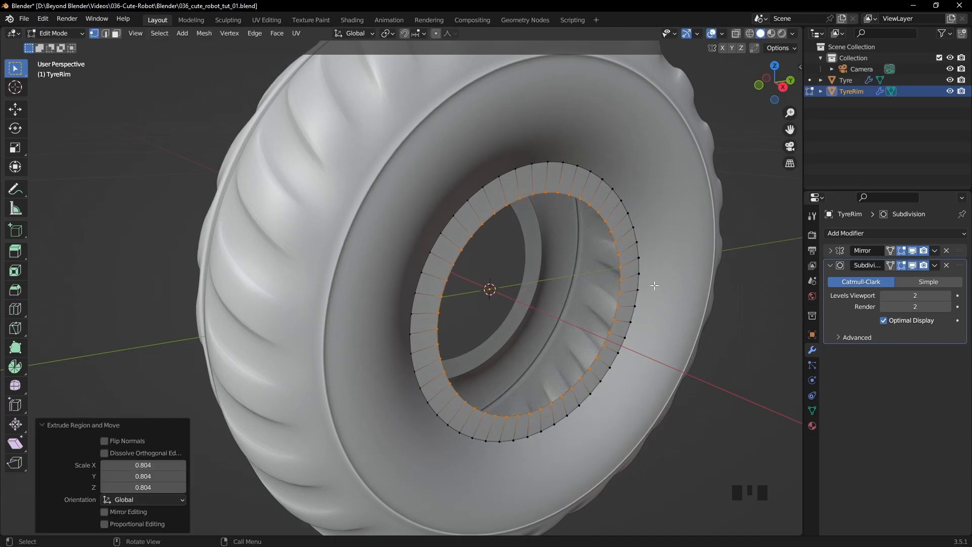
- Move the rim's inner loop about -0.0134 m along X in front wireframe view, then return to solid shading
key(KP_1)
key(z)
click(571, 283)
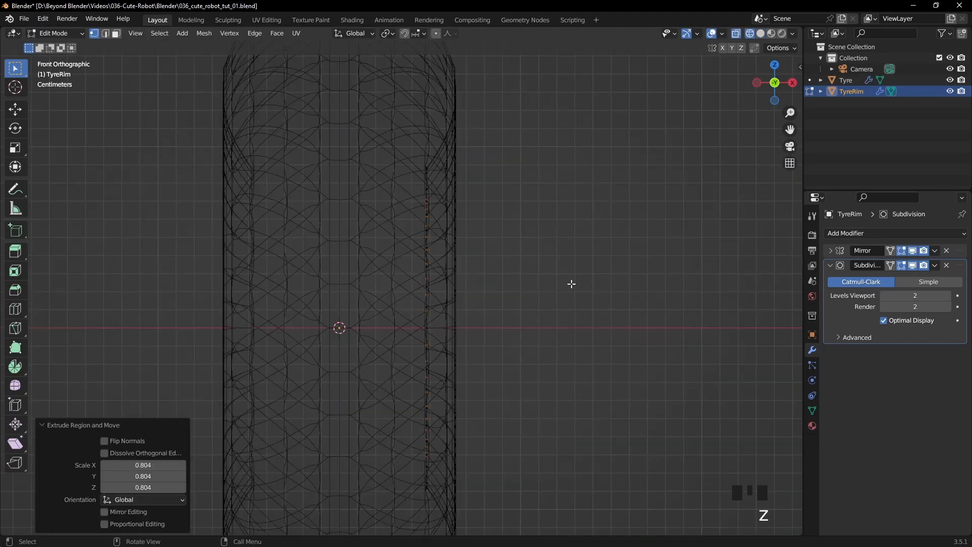
shift+middle_drag(550, 326, 567, 295)
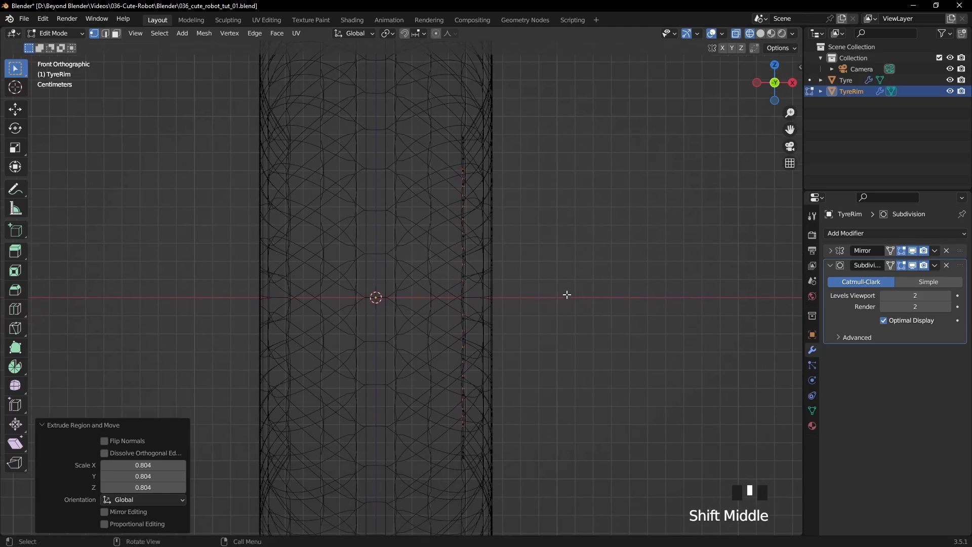
click(15, 109)
drag(505, 296, 482, 299)
key(z)
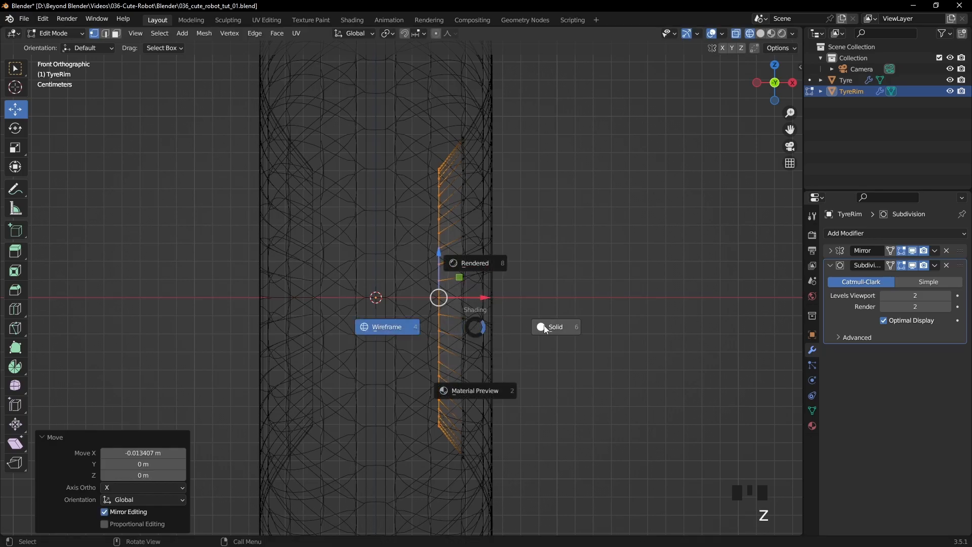
click(545, 327)
- Scale the rim's inner loop to 0.95 and save the file
scroll(549, 323, down, 5)
middle_drag(549, 323, 483, 328)
middle_drag(484, 328, 508, 326)
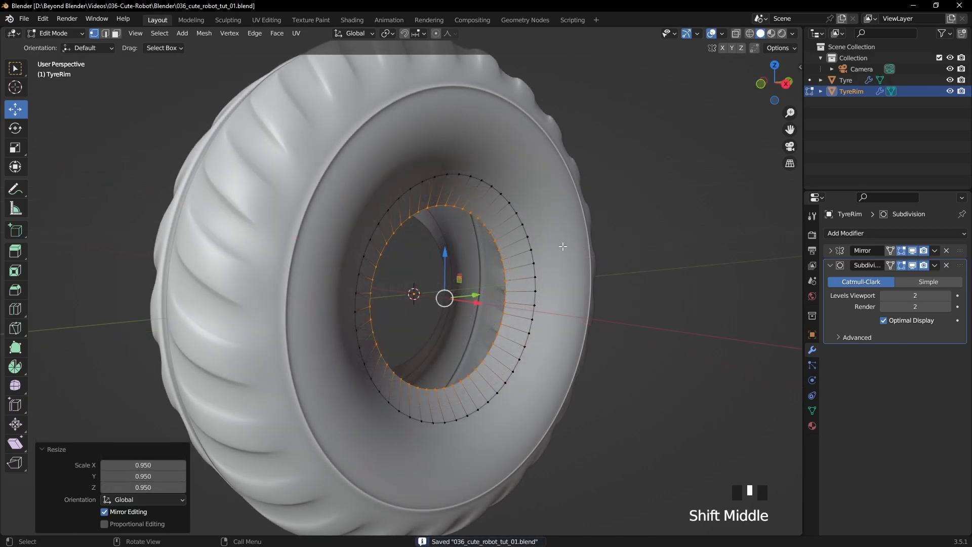
- Extrude the inner loop inward with a scale of about 0.904 and hide the rim's Subdivision modifier in the viewport
middle_drag(562, 246, 566, 250)
key(e)
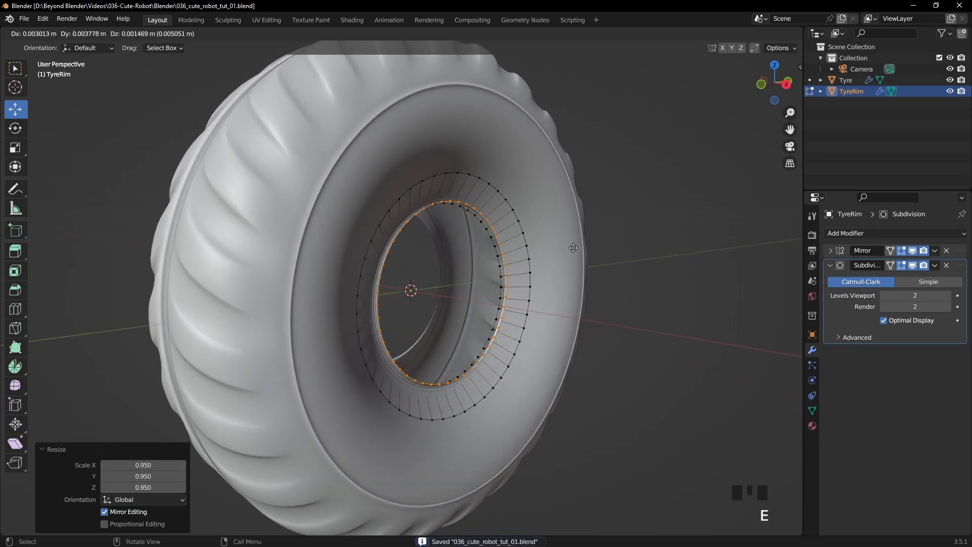
key(s)
click(554, 249)
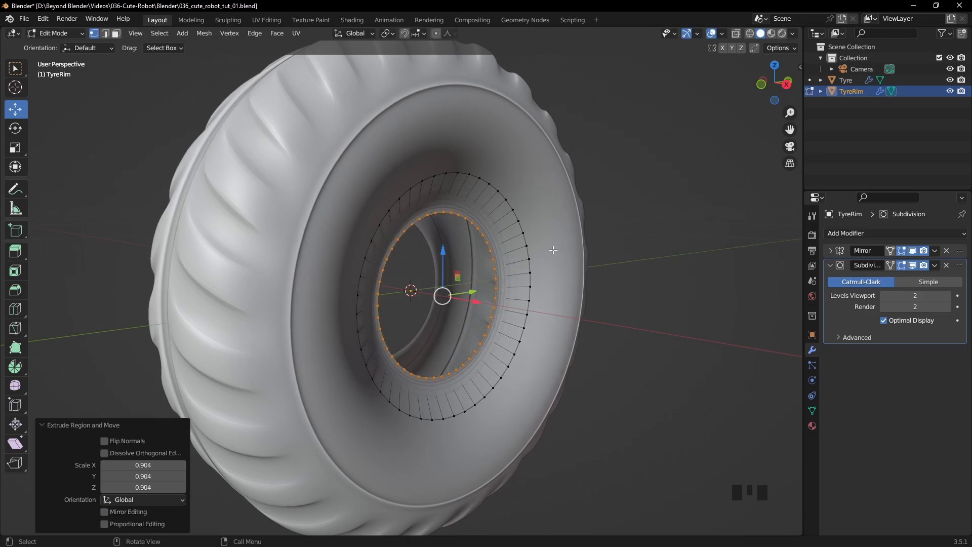
click(912, 265)
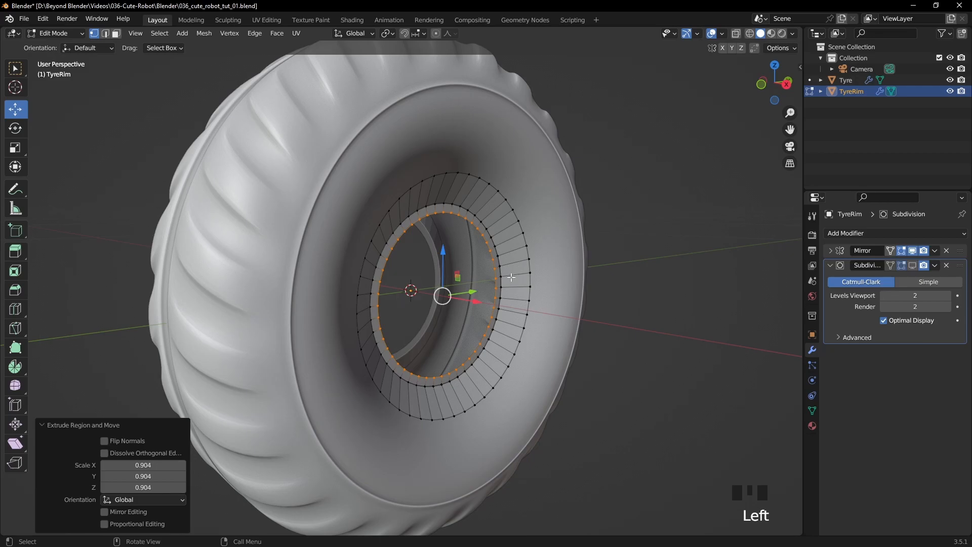
- In front wireframe view, move the innermost loop about 0.0134 m along X and scale it to about 0.886, then restore solid shading
key(KP_1)
key(z)
drag(433, 304, 455, 306)
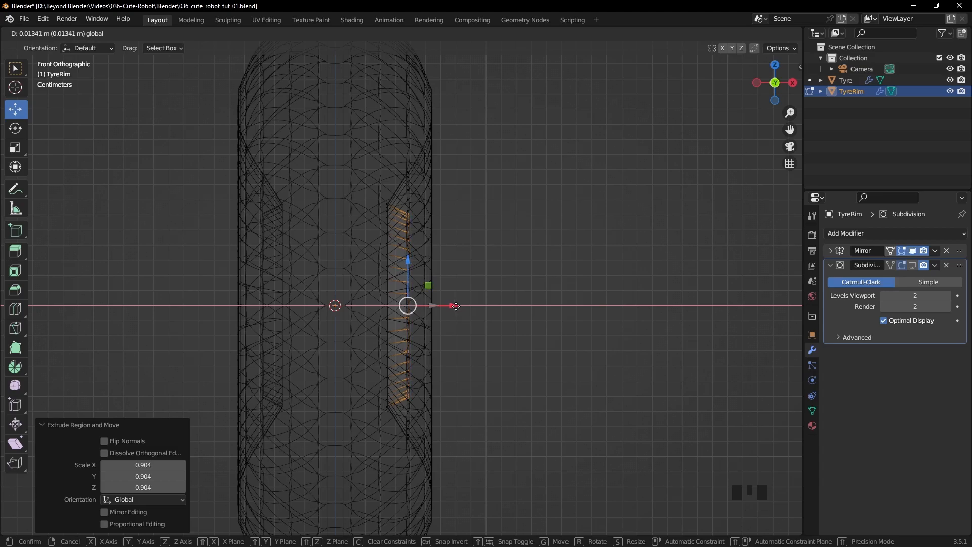
drag(456, 306, 456, 306)
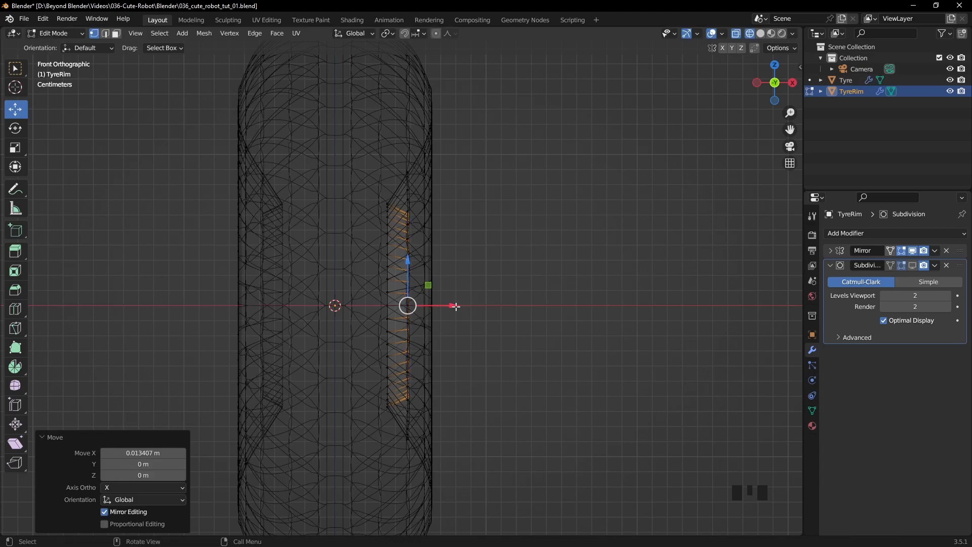
key(s)
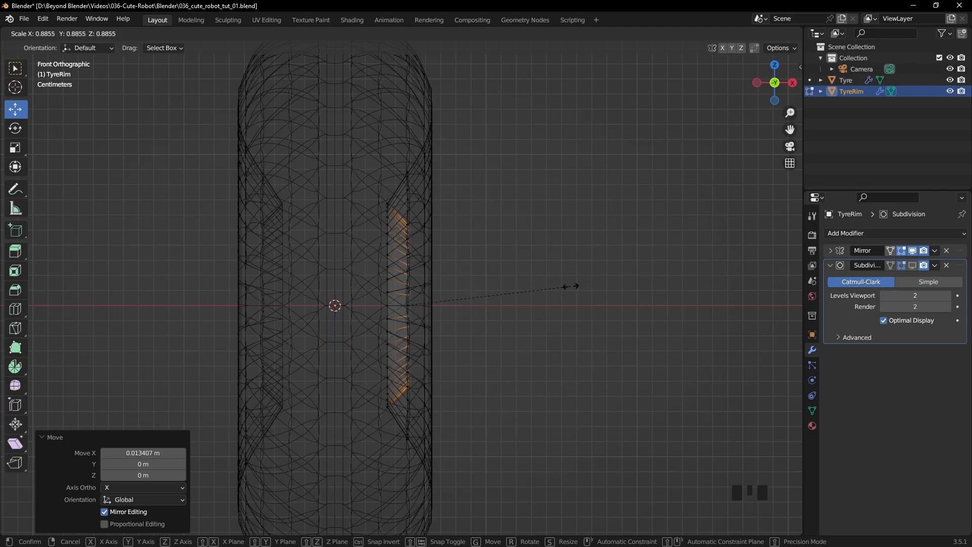
click(571, 286)
middle_drag(570, 286, 560, 289)
key(z)
click(647, 282)
middle_drag(647, 282, 622, 285)
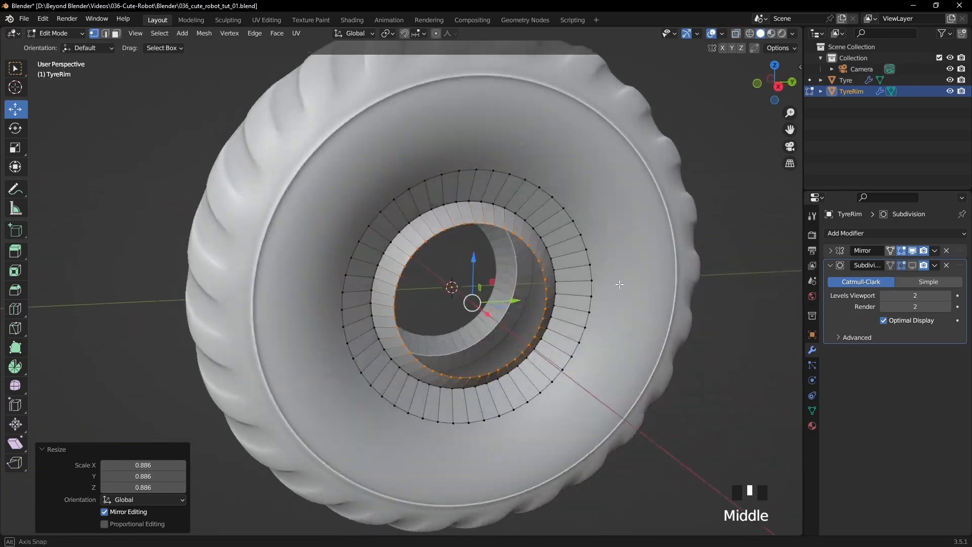
- Leave Edit Mode and apply Shade Smooth to the rim, then deselect it
key(Tab)
scroll(611, 284, down, 2)
right_click(507, 286)
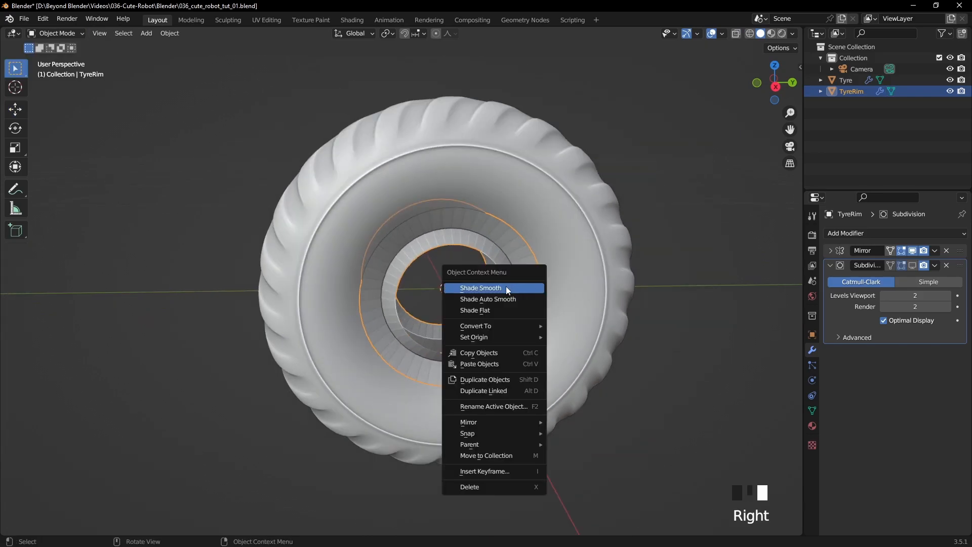
click(507, 287)
click(600, 250)
middle_drag(600, 250, 488, 270)
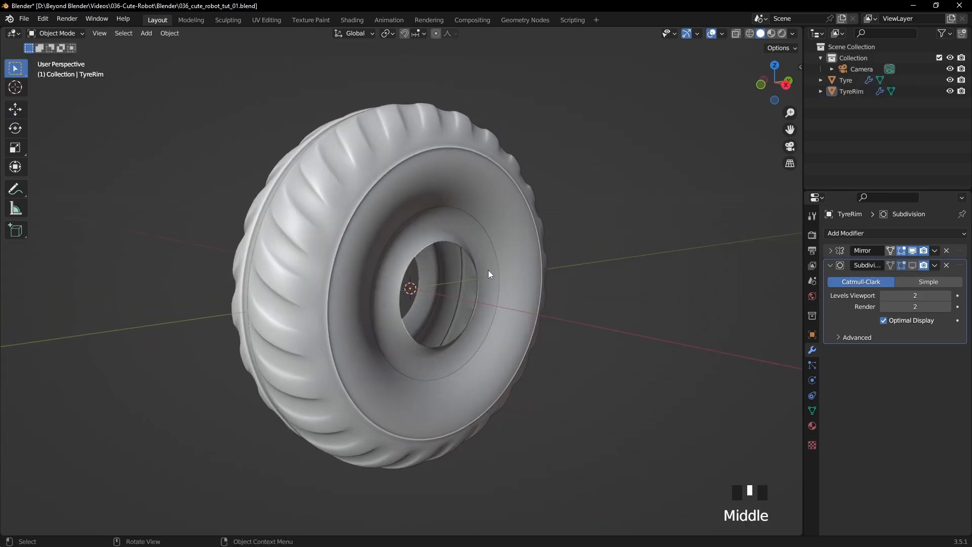
- Enable Auto Smooth at 30° in the rim mesh's normals settings and deselect the rim
click(488, 270)
middle_drag(654, 285, 665, 287)
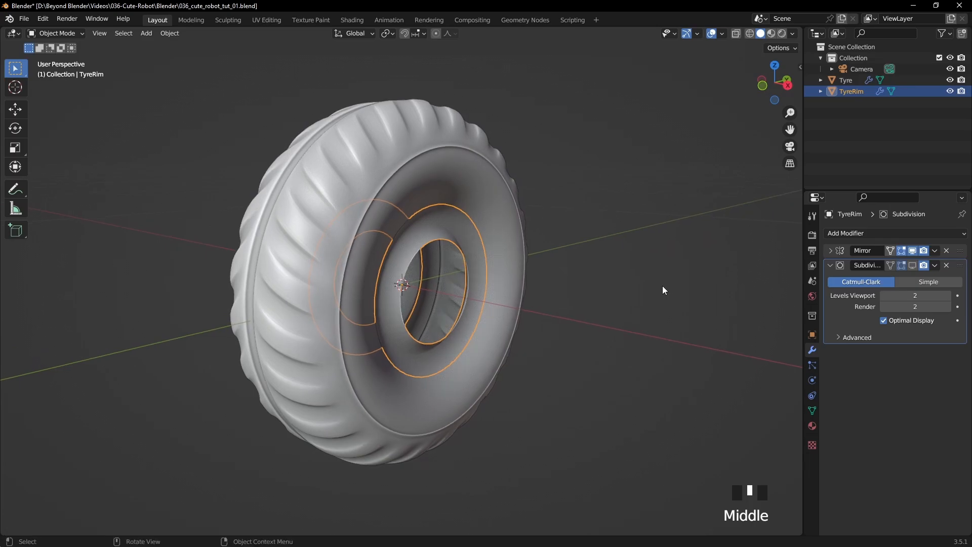
scroll(644, 289, up, 2)
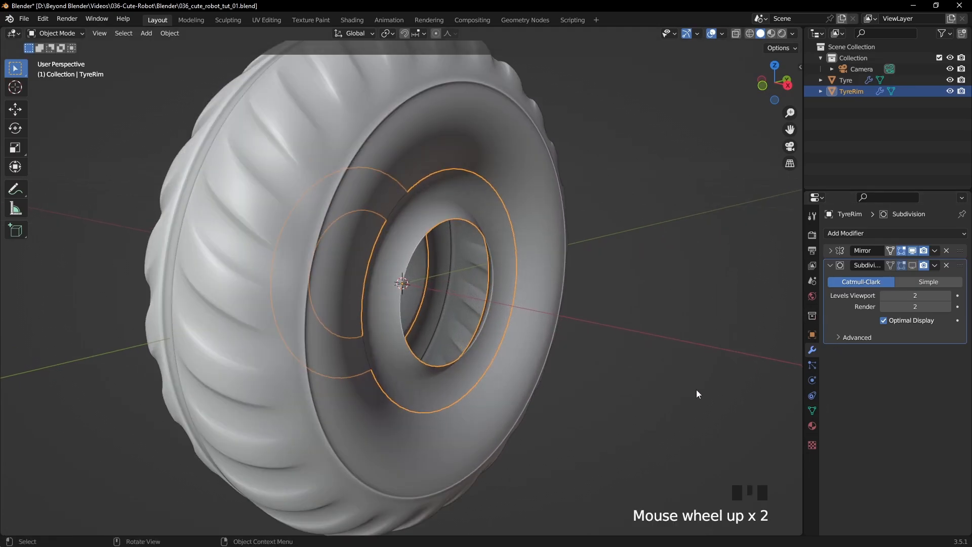
click(812, 410)
click(851, 456)
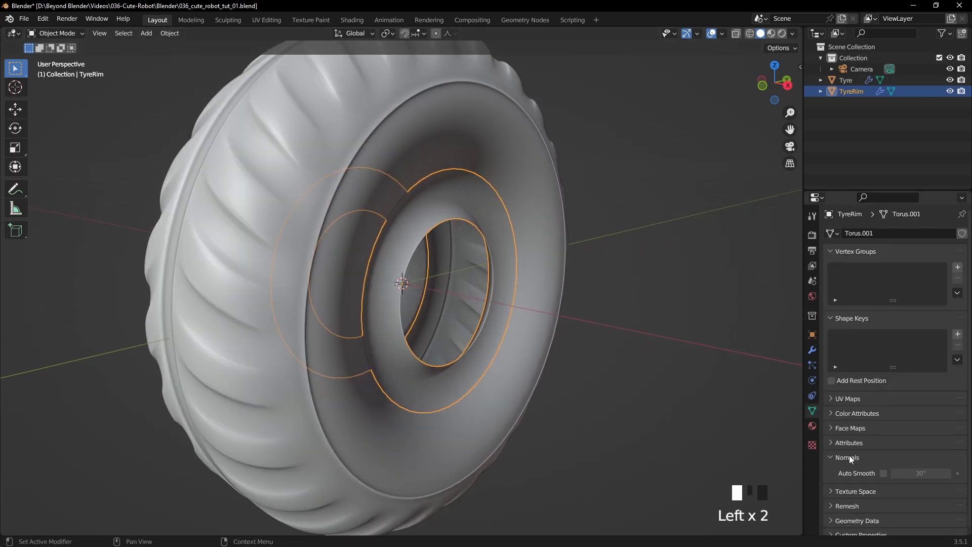
click(883, 473)
click(653, 252)
middle_drag(661, 254, 595, 249)
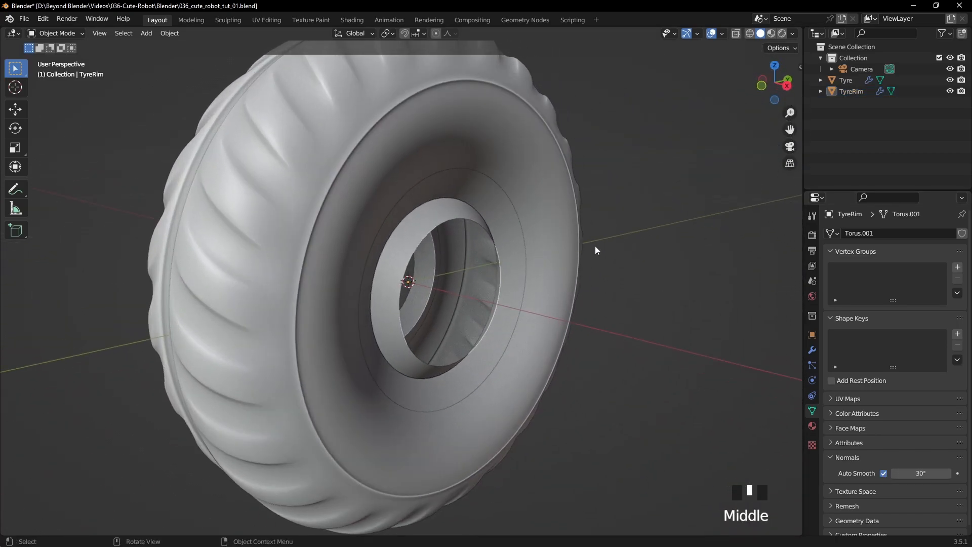
- Edit the rim's mesh and extrude its innermost loop inward with a scale of about 0.856
click(512, 241)
key(Tab)
scroll(543, 242, up, 2)
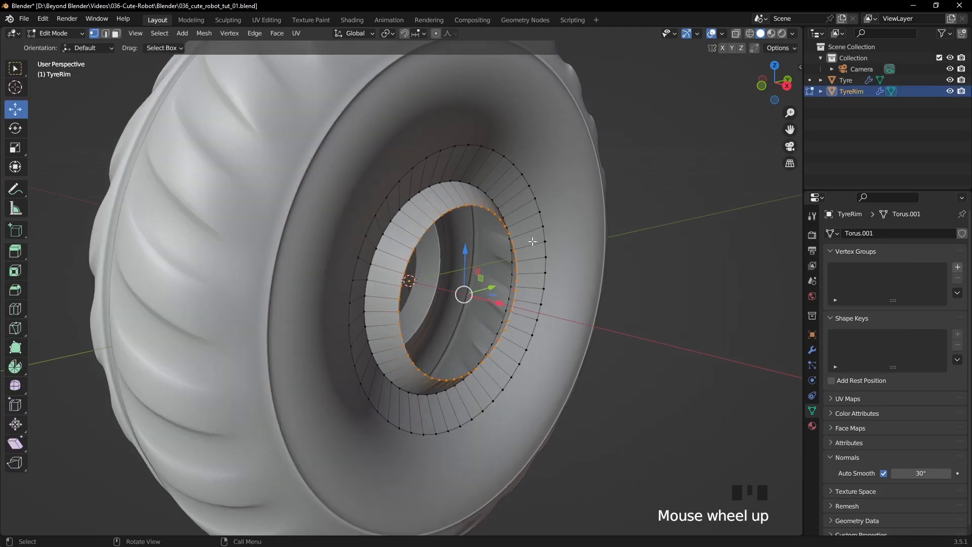
key(e)
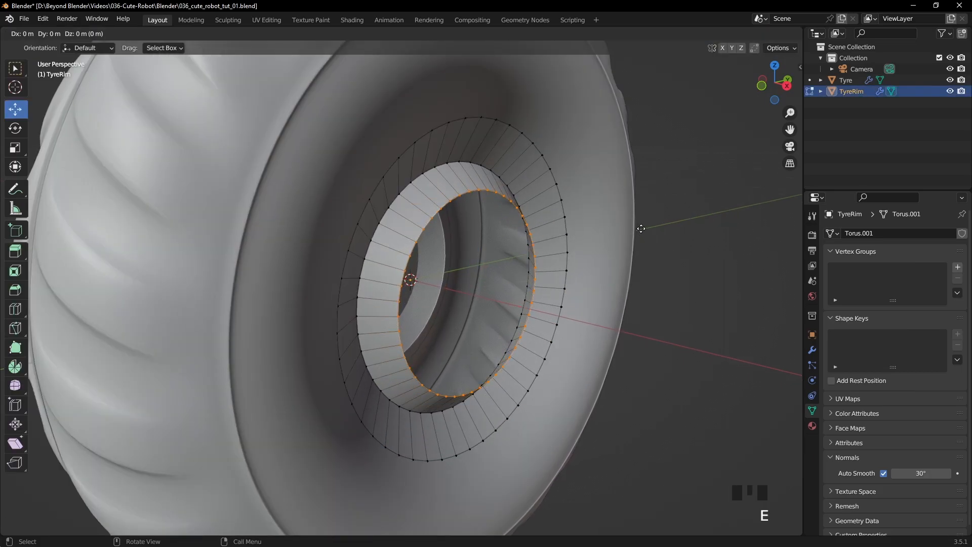
key(s)
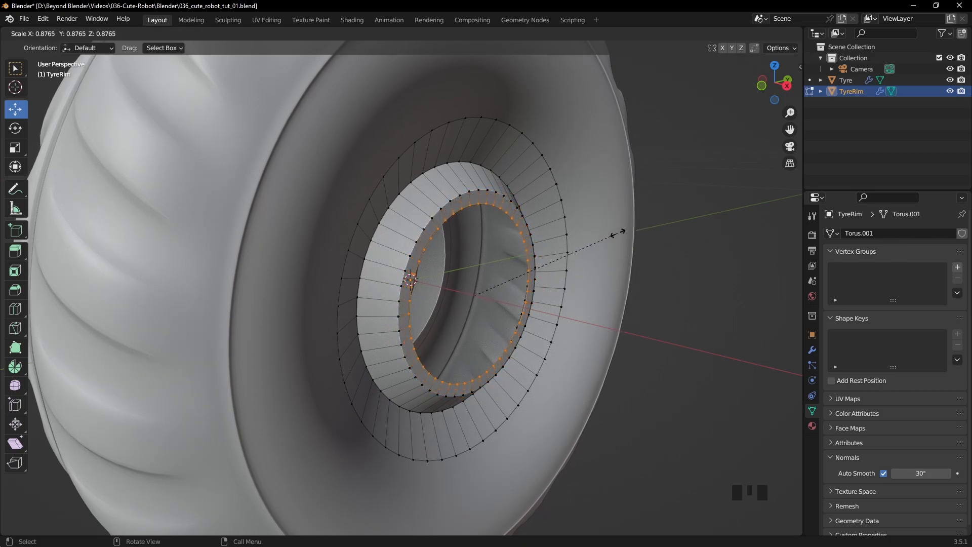
click(614, 234)
- Extrude the rim's innermost loop about -0.0115 m along X
key(e)
key(x)
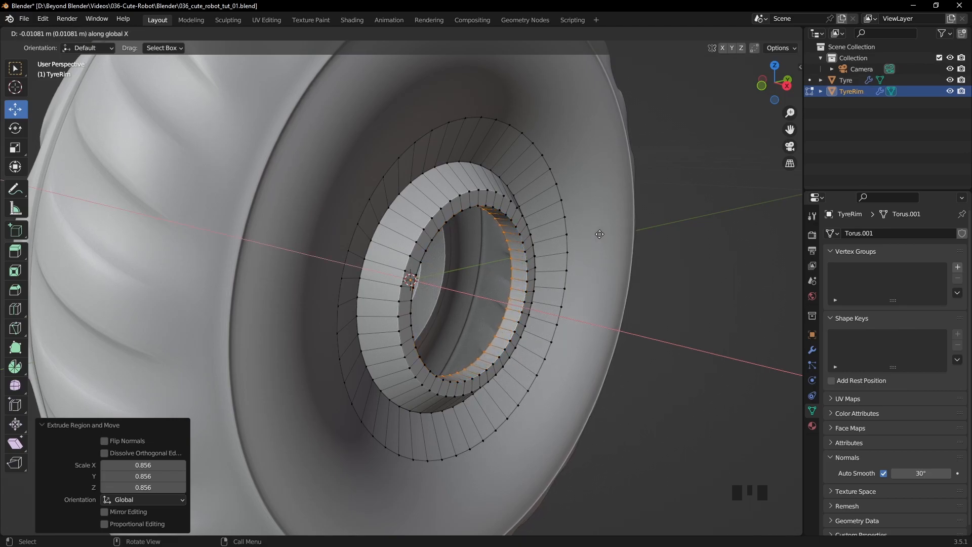
click(600, 234)
middle_drag(599, 234, 662, 245)
scroll(507, 232, down, 3)
scroll(662, 244, up, 2)
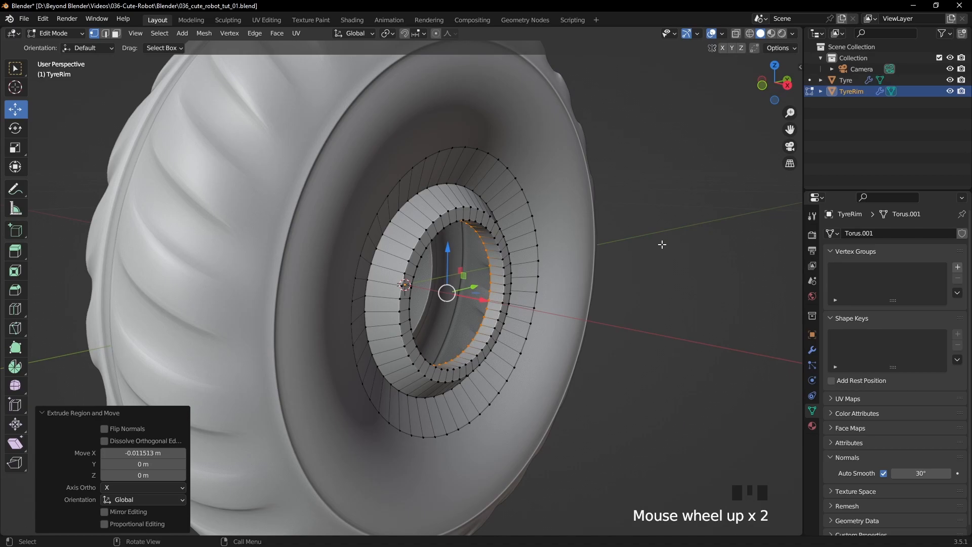
- Fill the innermost loop with a face, inset that face by about 0.0072 m, and return to Object Mode
key(f)
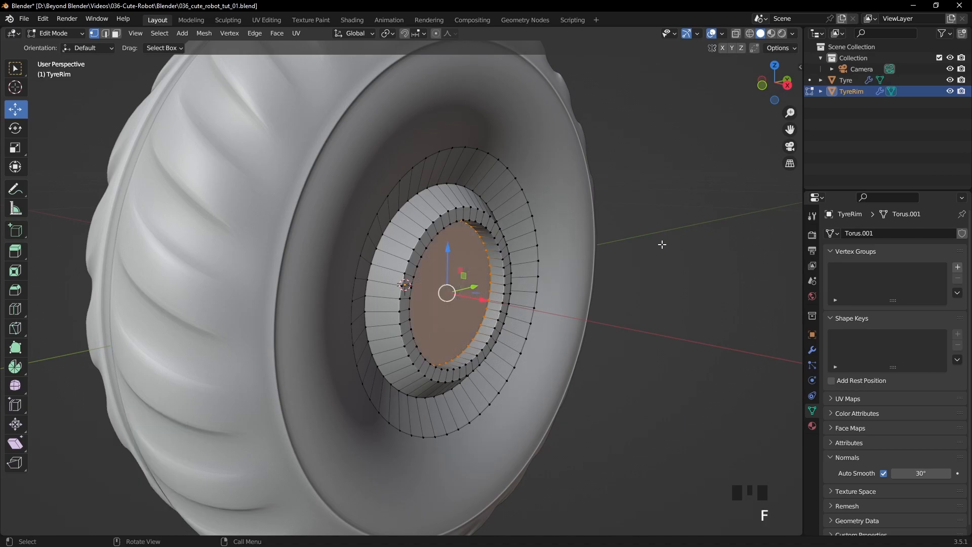
click(117, 34)
middle_drag(498, 173, 589, 223)
scroll(558, 210, up, 2)
key(i)
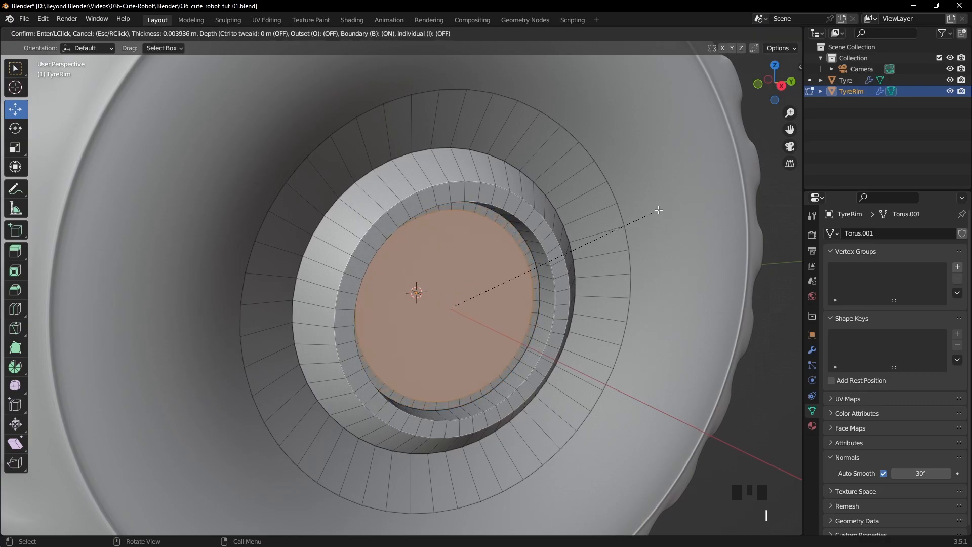
click(650, 211)
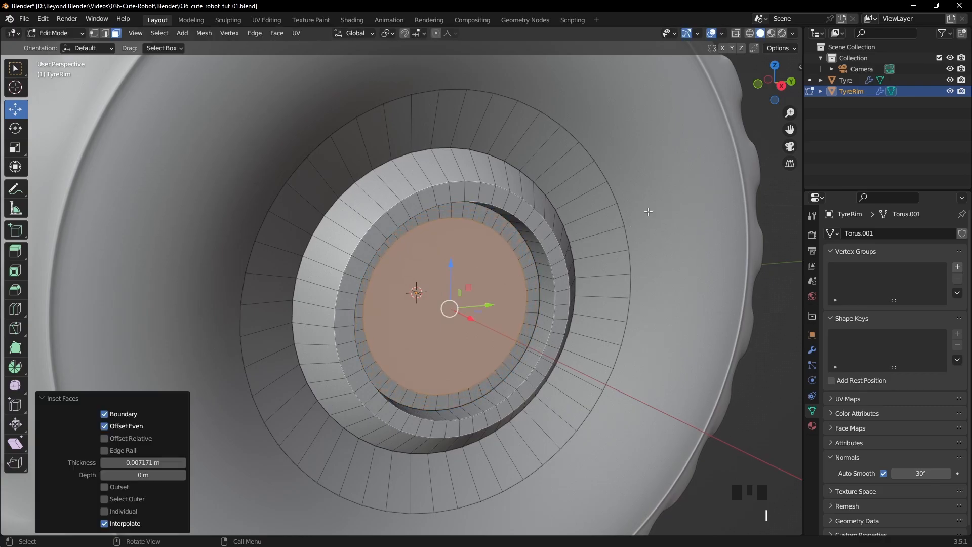
key(Tab)
scroll(614, 232, down, 4)
middle_drag(679, 217, 563, 238)
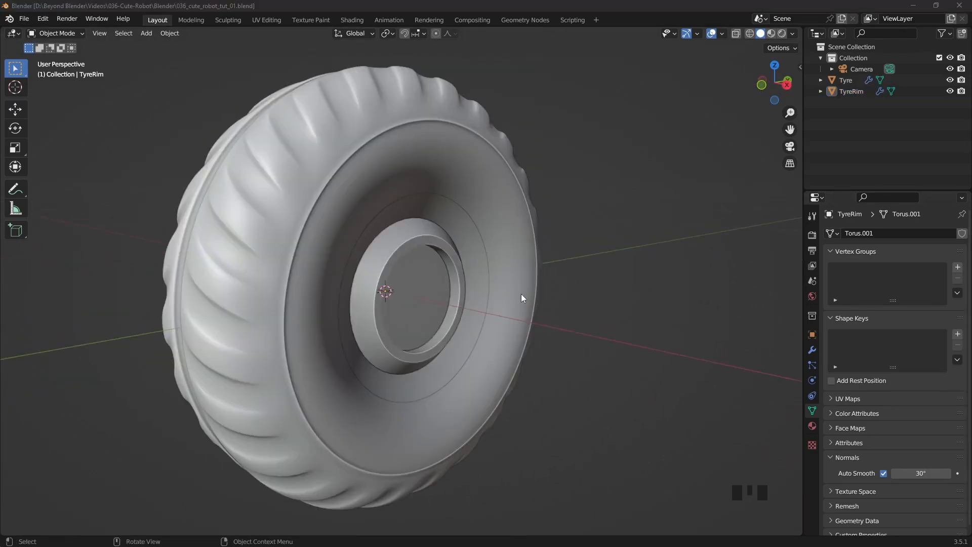
- Select the rim's outermost edge loop in Edit Mode and move it about 0.0019 m along X
middle_drag(529, 299, 532, 289)
click(463, 277)
key(Tab)
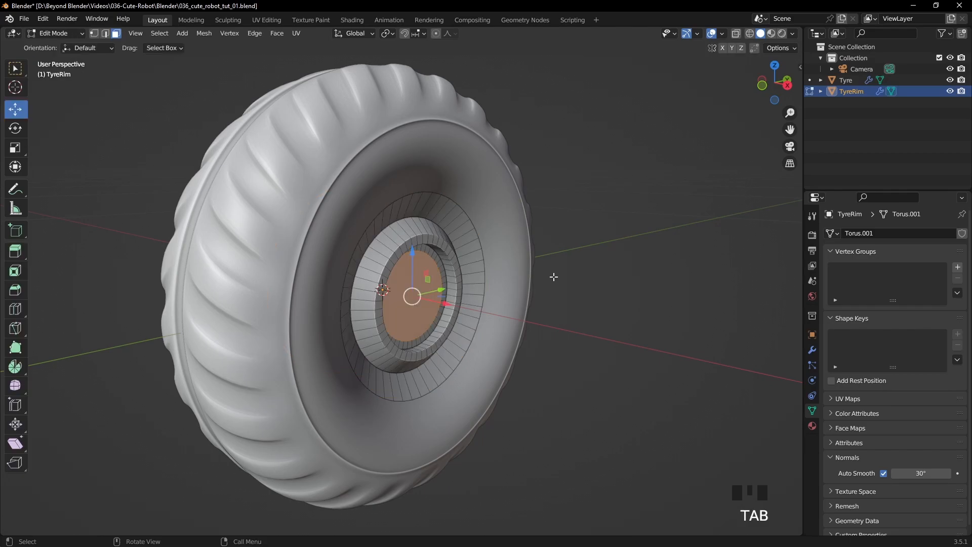
scroll(554, 275, up, 3)
shift+middle_drag(527, 202, 567, 277)
scroll(563, 269, up, 2)
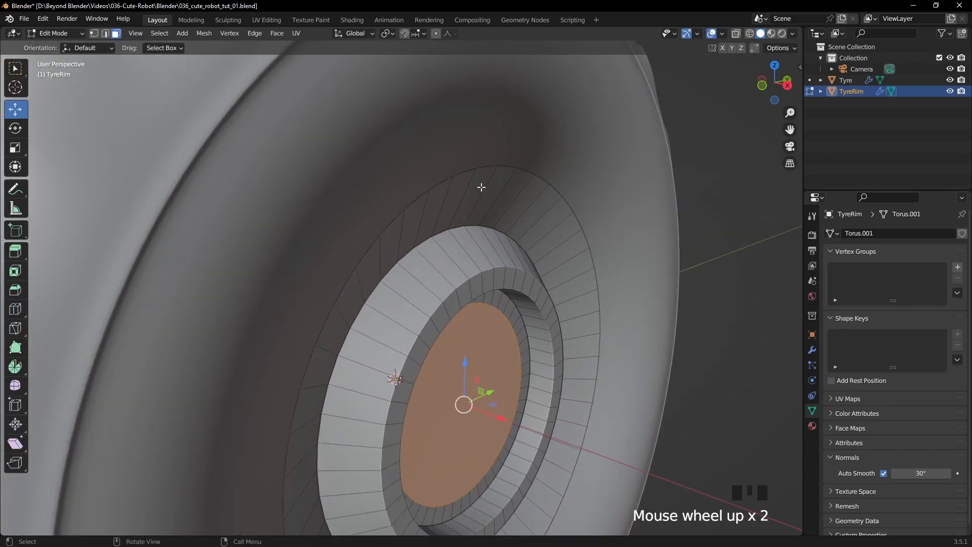
key(2)
alt+click(464, 173)
mouse_move(554, 208)
middle_down()
mouse_move(586, 202)
mouse_move(560, 202)
middle_up()
drag(530, 434, 536, 434)
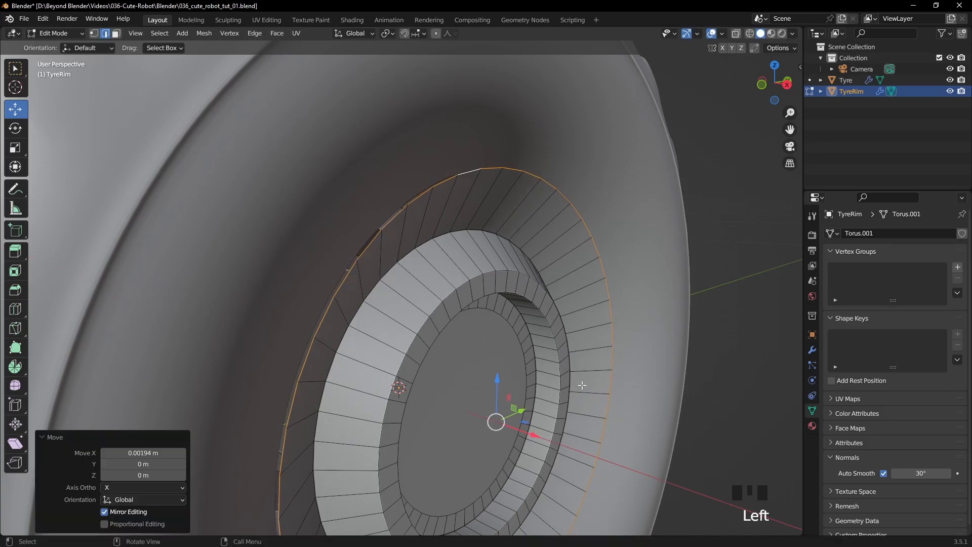
- Turn on the Wireframe geometry overlay in the viewport
click(792, 33)
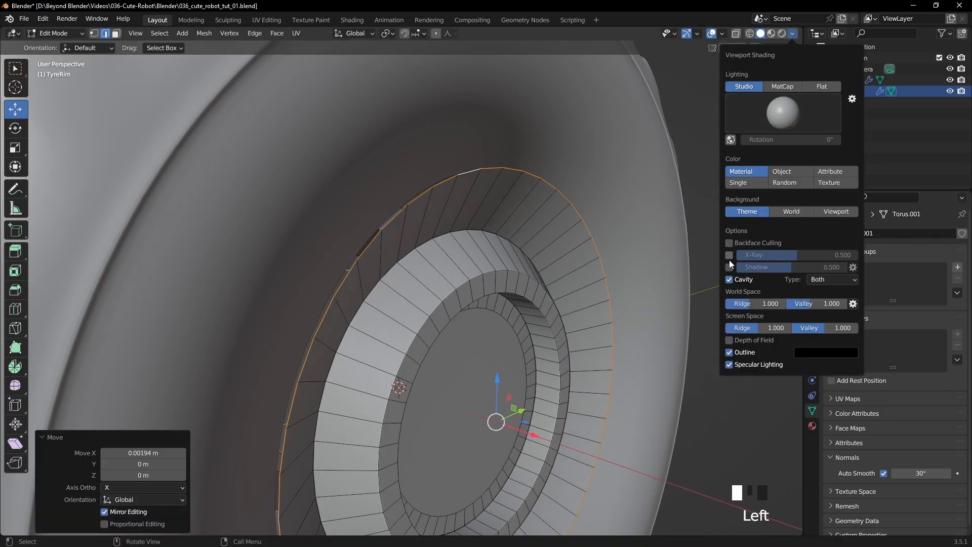
click(725, 34)
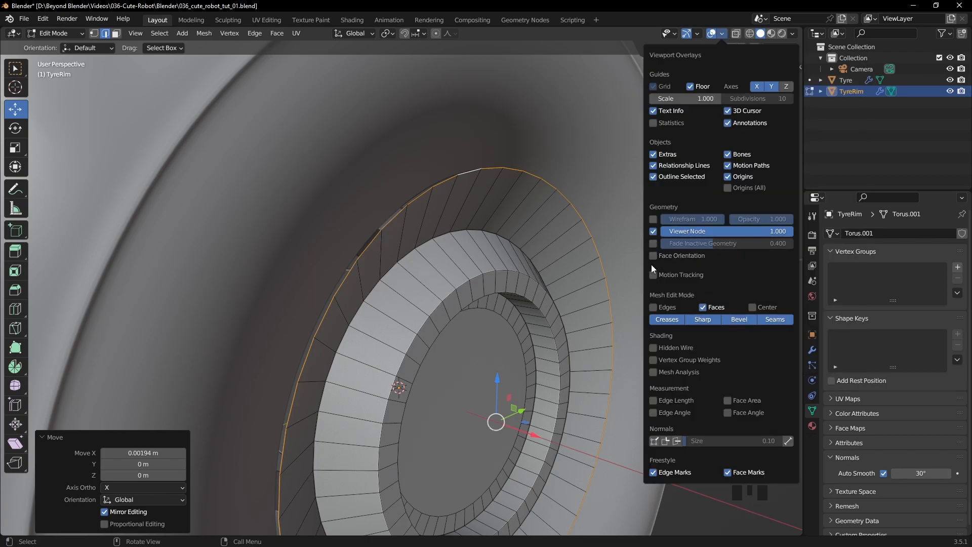
click(654, 219)
- Fine-tune the rim's outermost loop against the tyre by moving it about -0.0005 m along X
middle_drag(511, 238, 460, 253)
scroll(455, 279, up, 1)
middle_drag(463, 298, 476, 269)
scroll(495, 303, up, 1)
shift+middle_drag(518, 412, 576, 287)
drag(574, 352, 572, 352)
mouse_move(577, 313)
middle_down()
mouse_move(567, 319)
mouse_move(578, 336)
mouse_move(574, 328)
middle_up()
scroll(574, 328, down, 1)
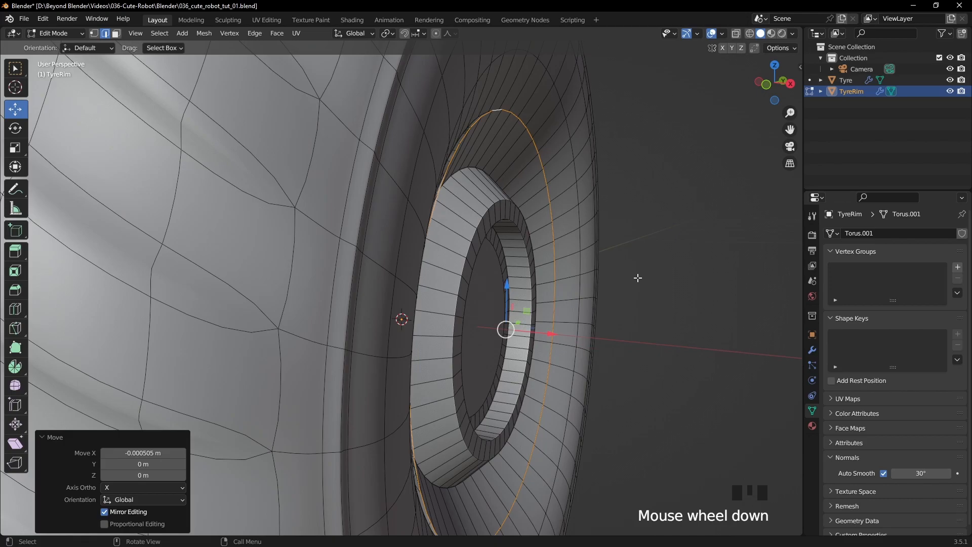
- Extrude the rim's outermost loop outward with a scale of about 1.024
key(e)
key(s)
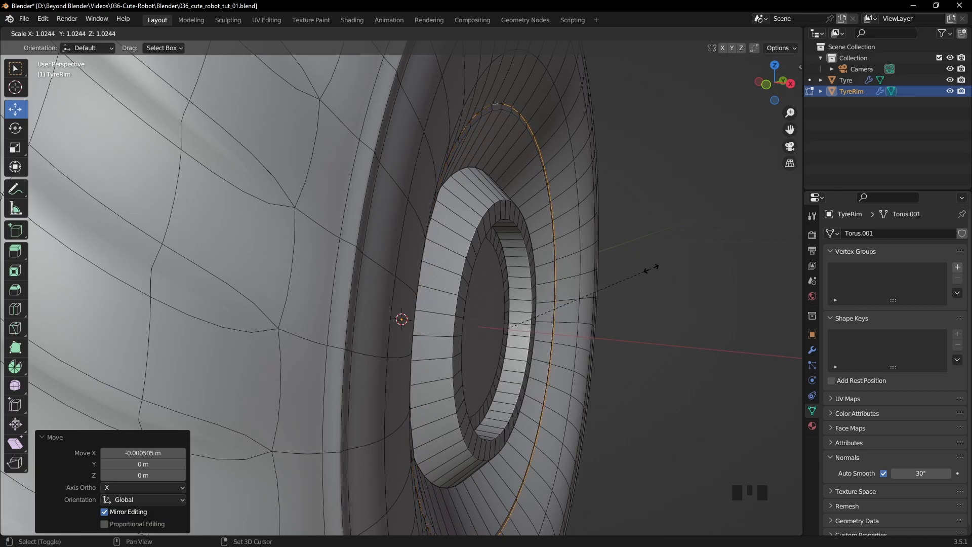
click(651, 269)
middle_drag(651, 269, 482, 287)
shift+middle_drag(550, 237, 576, 229)
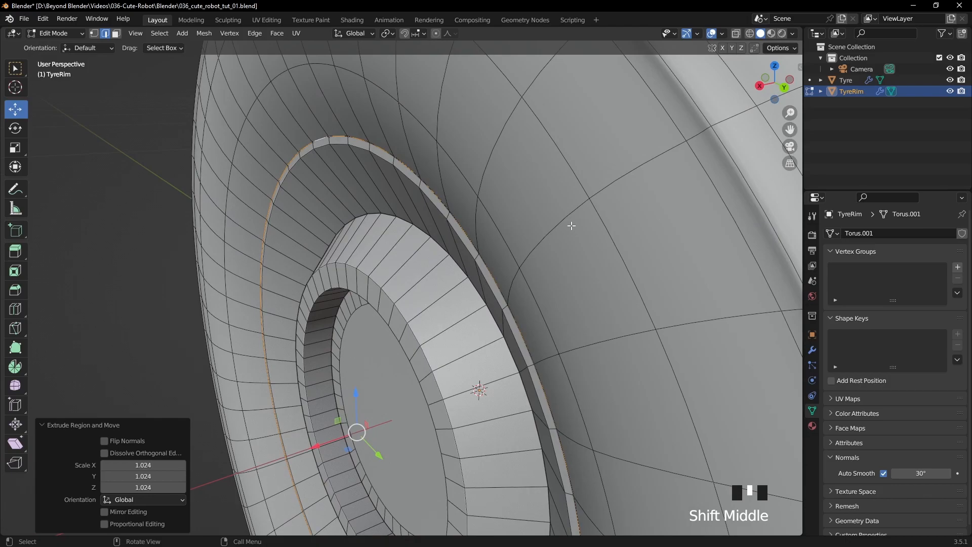
- Hide the Tyre object in the viewport and resume editing the TyreRim mesh
key(Tab)
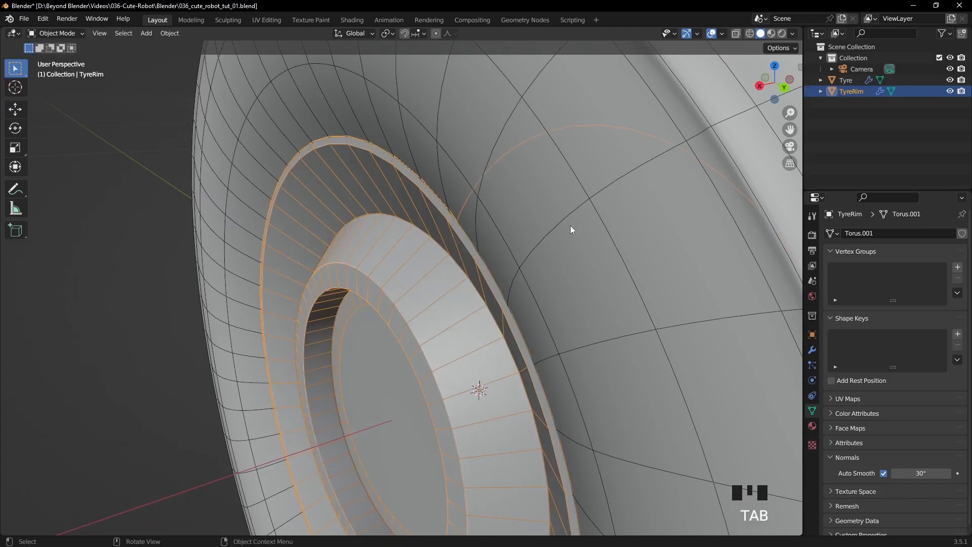
click(950, 80)
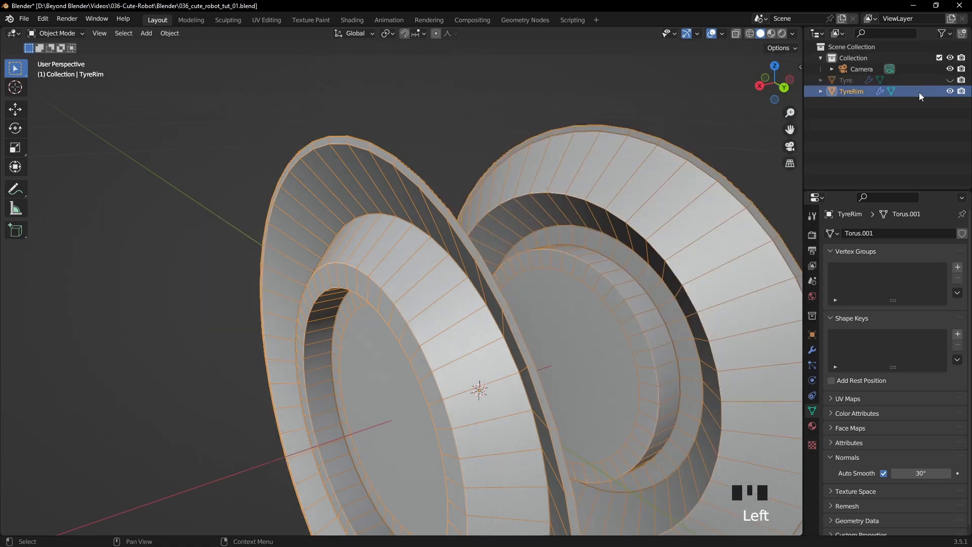
key(Tab)
- Extrude the rim's outermost loop about -0.0017 m along X
middle_drag(479, 230, 516, 245)
scroll(521, 210, down, 2)
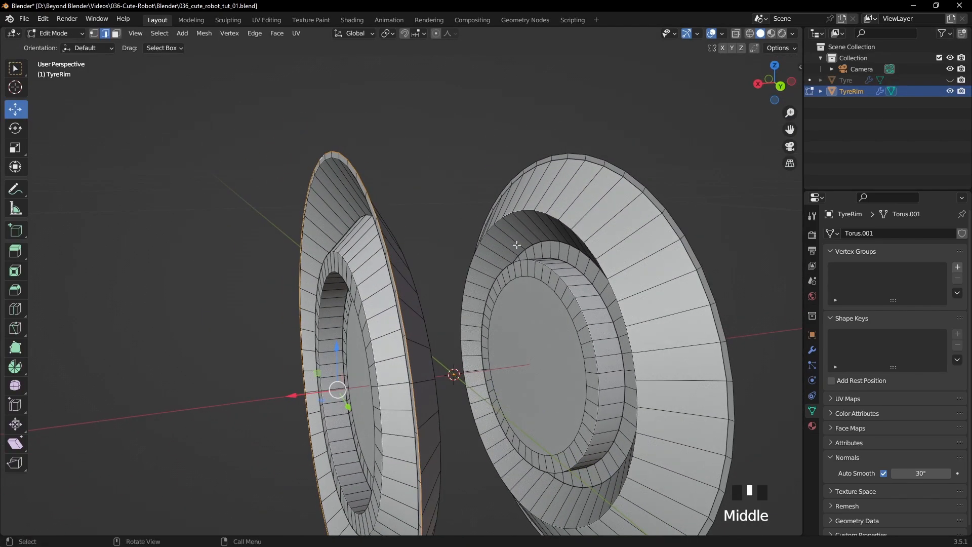
key(e)
key(x)
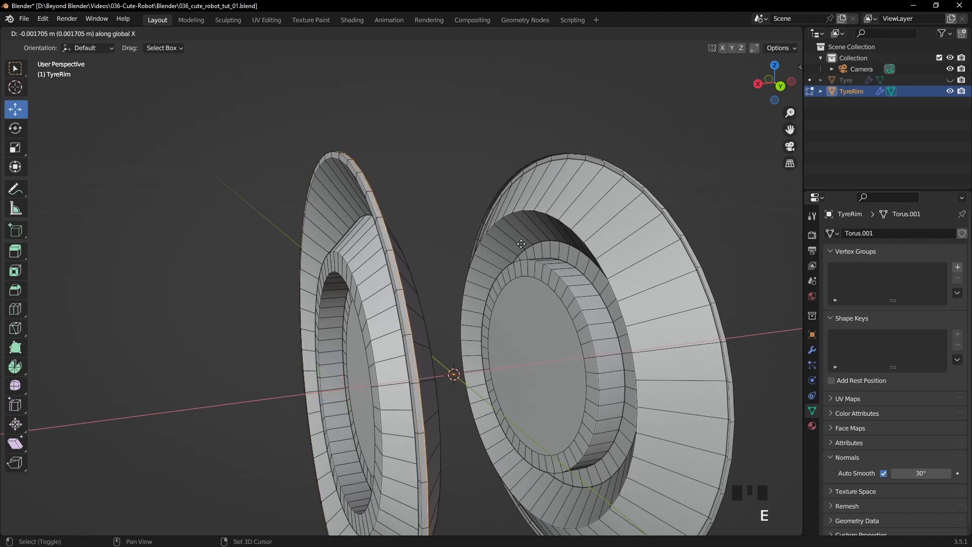
click(522, 243)
- Extrude the rim's rear outer loop inward with a scale of about 0.98
middle_drag(521, 243, 547, 304)
scroll(629, 228, up, 3)
key(e)
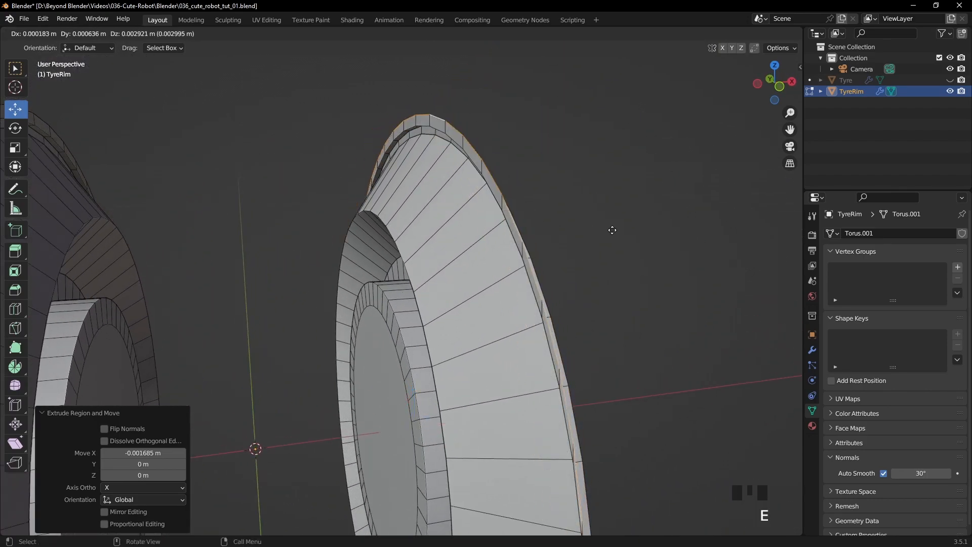
key(s)
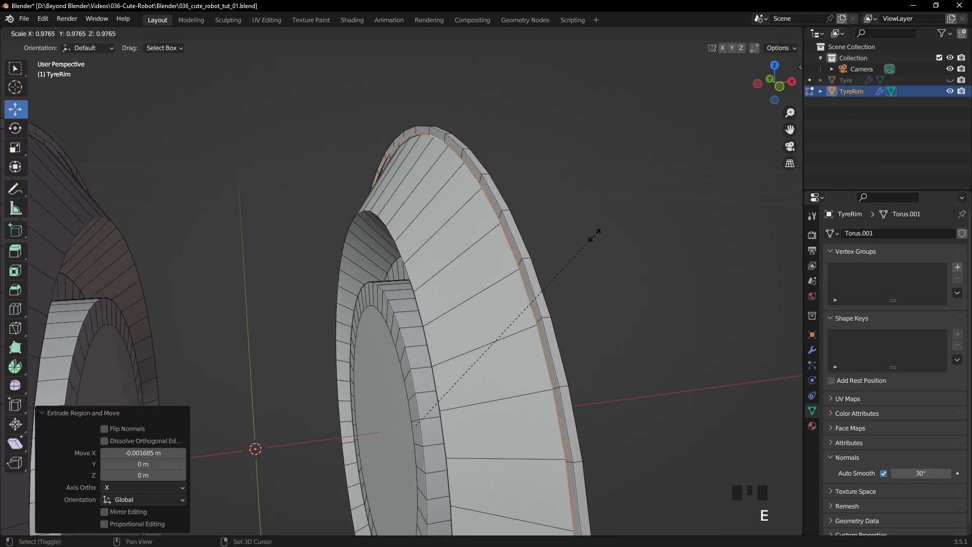
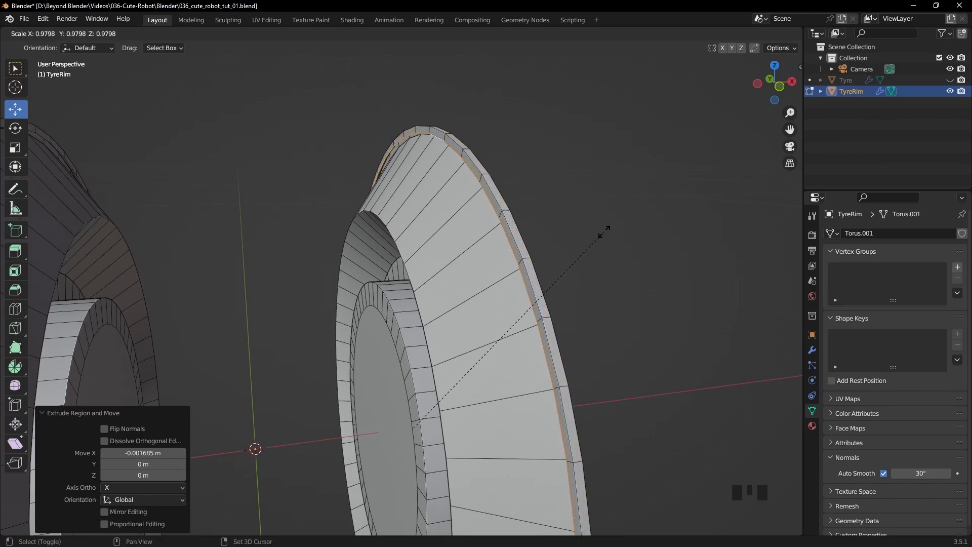
- Confirm the inward scale of about 0.98 on the rim's rear outer loop and return to Object Mode
click(604, 231)
scroll(603, 251, down, 2)
key(Tab)
click(618, 251)
middle_drag(619, 251, 461, 238)
scroll(360, 259, down, 2)
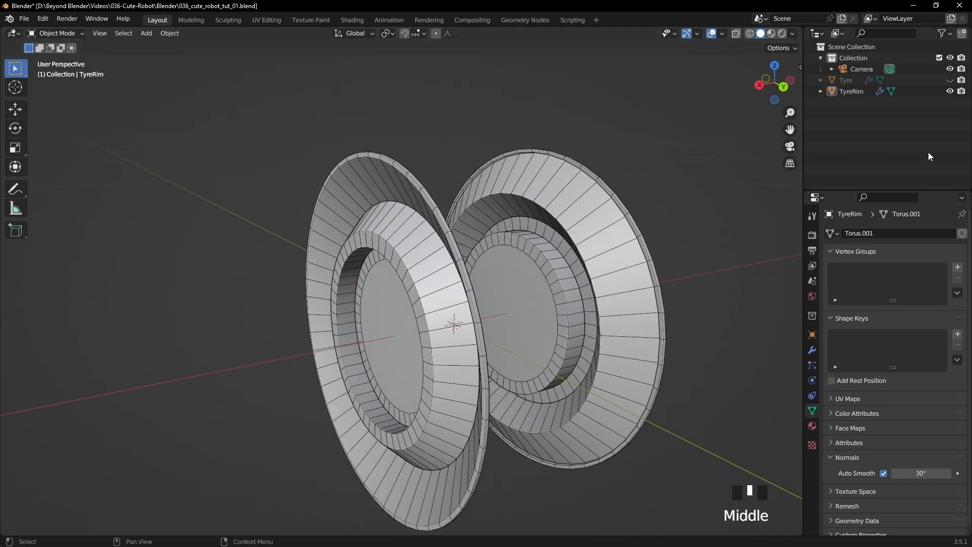
- Show the Tyre object and examine how the rim sits inside it from both sides
click(950, 80)
middle_drag(467, 169, 283, 206)
scroll(356, 186, up, 4)
scroll(277, 205, down, 2)
click(202, 157)
middle_drag(198, 171, 522, 186)
scroll(309, 160, down, 2)
- Resume editing the TyreRim mesh in vertex selection mode with the Tyre object hidden
key(Tab)
click(950, 80)
middle_drag(583, 172, 371, 156)
middle_drag(301, 154, 157, 94)
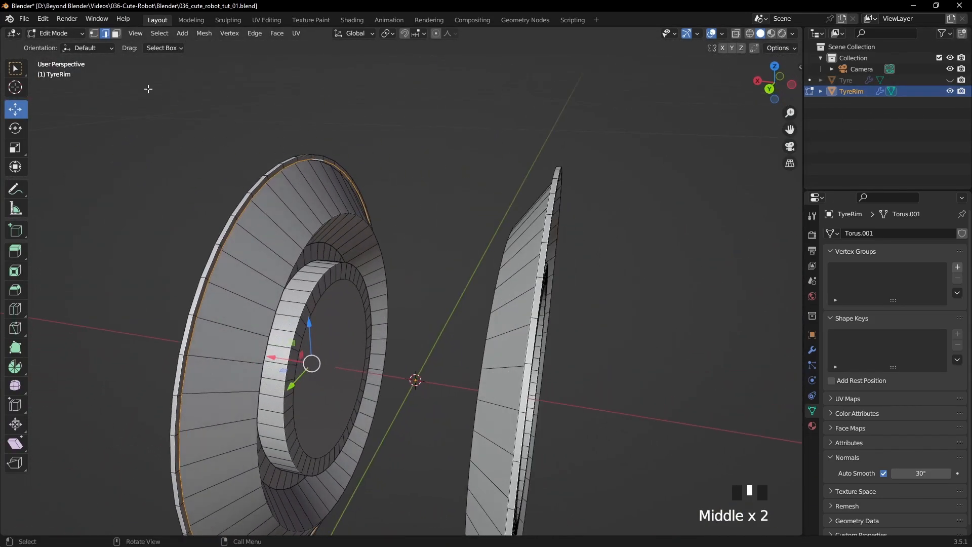
click(94, 35)
- Select the rim's rear outer loop and grow the selection over the whole outer lip
middle_drag(294, 103, 444, 216)
scroll(285, 116, up, 2)
scroll(445, 216, up, 2)
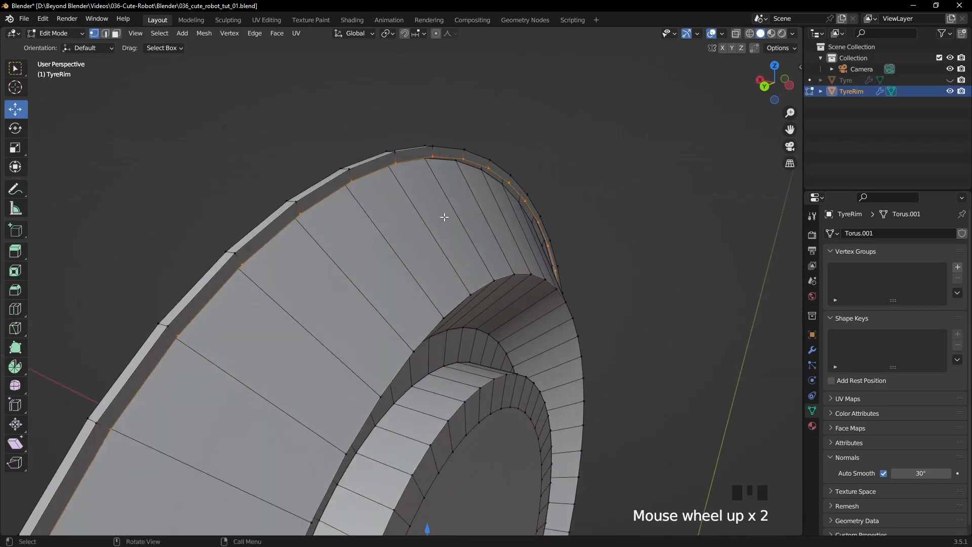
alt+click(478, 165)
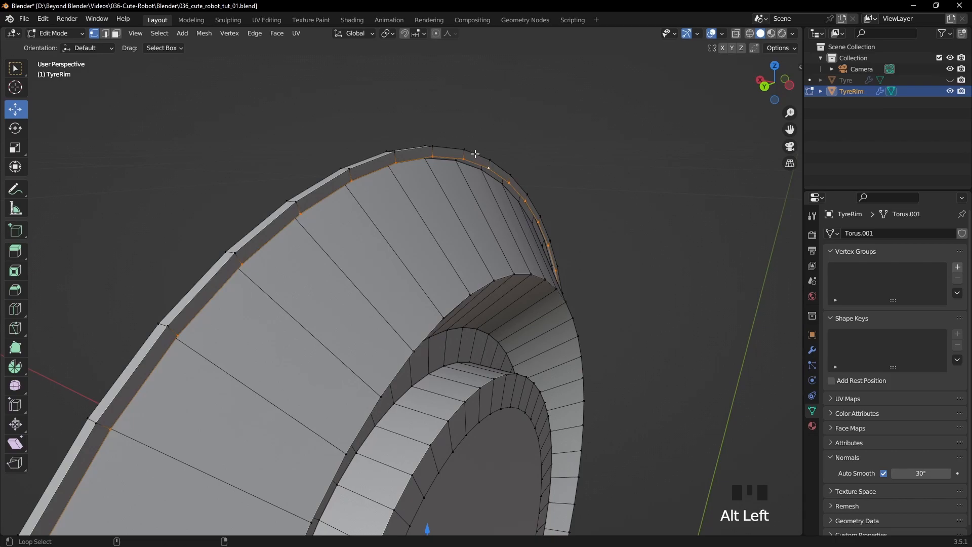
key(ctrl+KP_Add)
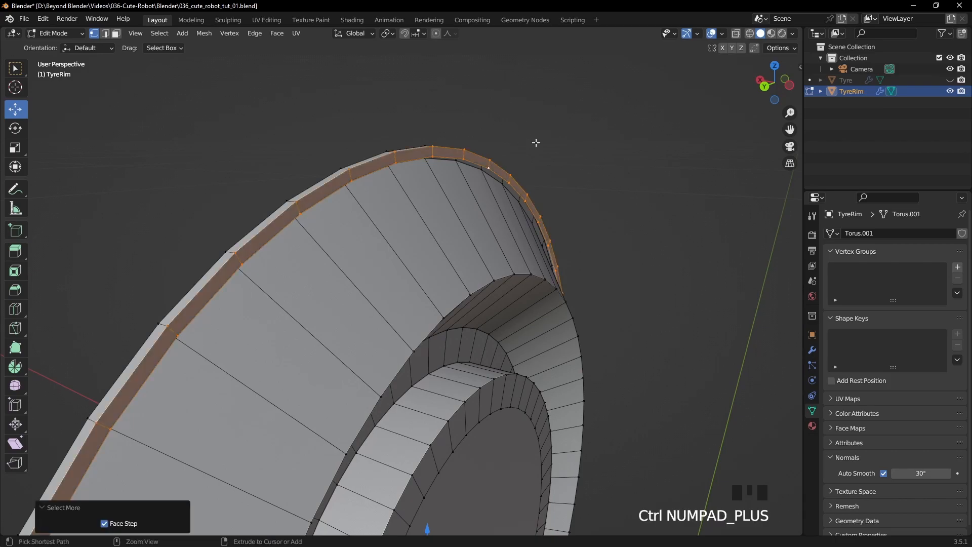
middle_drag(507, 145, 584, 152)
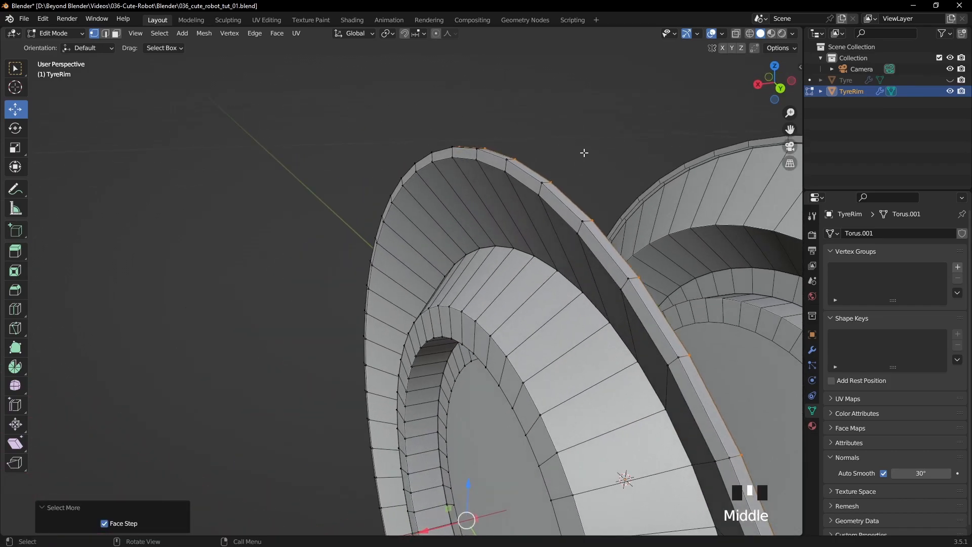
key(ctrl+KP_Add)
key(ctrl+KP_Add)
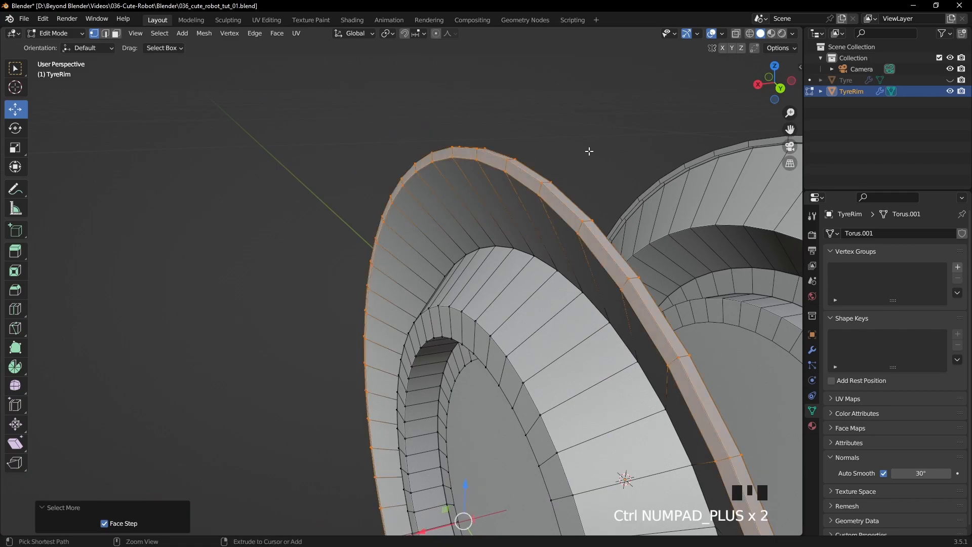
- Show the Tyre object again and move the rim's selected outer lip about 0.002 m along X
scroll(586, 154, down, 3)
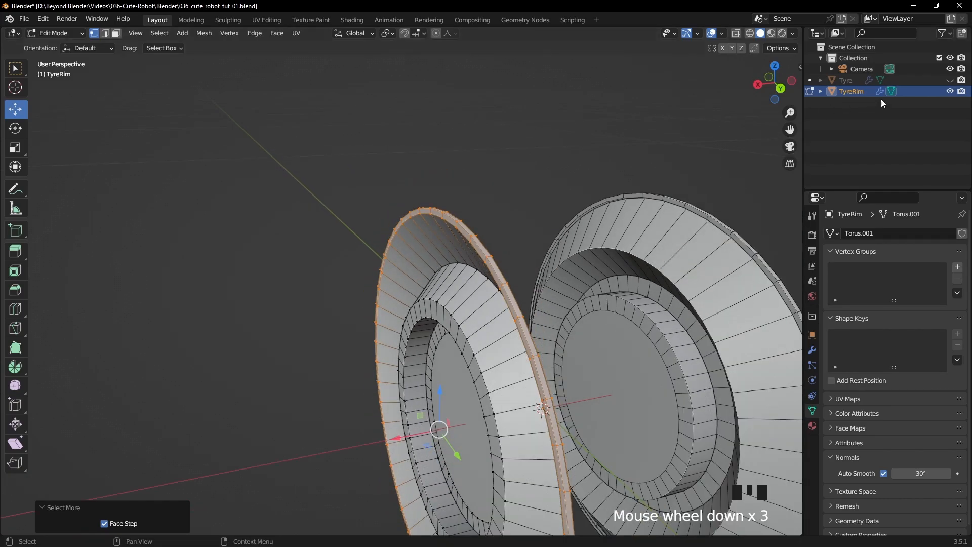
click(950, 80)
shift+middle_drag(423, 380, 404, 333)
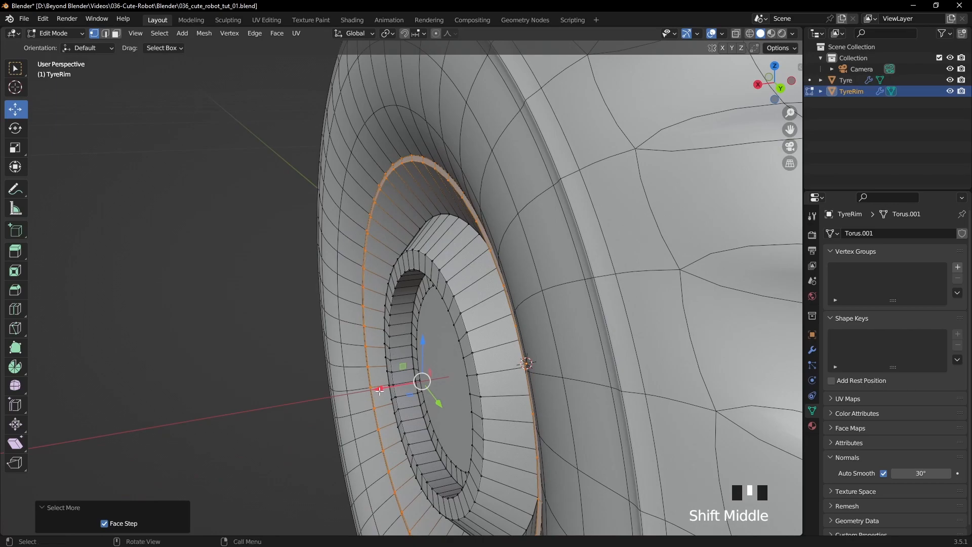
mouse_move(379, 392)
mouse_down()
mouse_move(372, 389)
mouse_move(391, 386)
mouse_up()
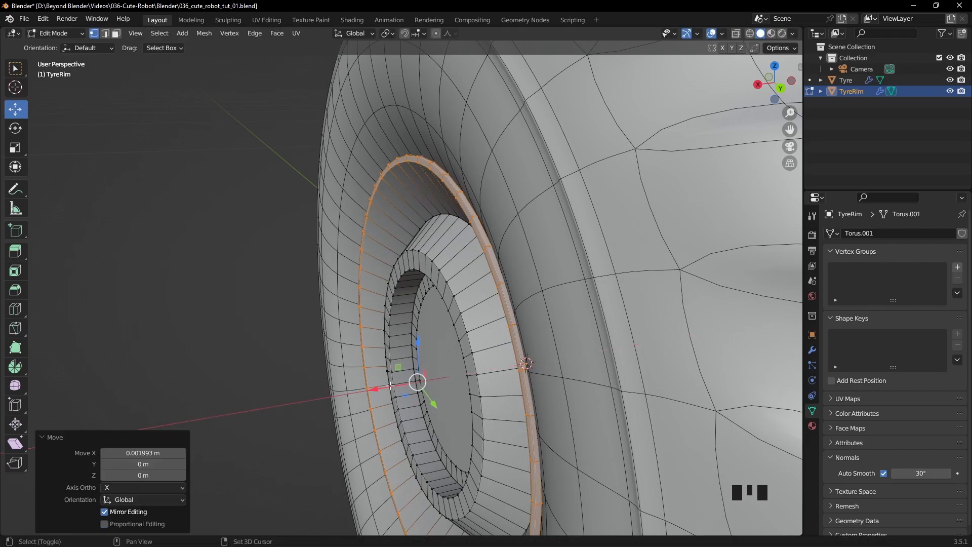
- Return to Object Mode and turn off the viewport's wireframe overlay
key(Tab)
click(238, 292)
middle_drag(238, 293, 530, 276)
click(722, 34)
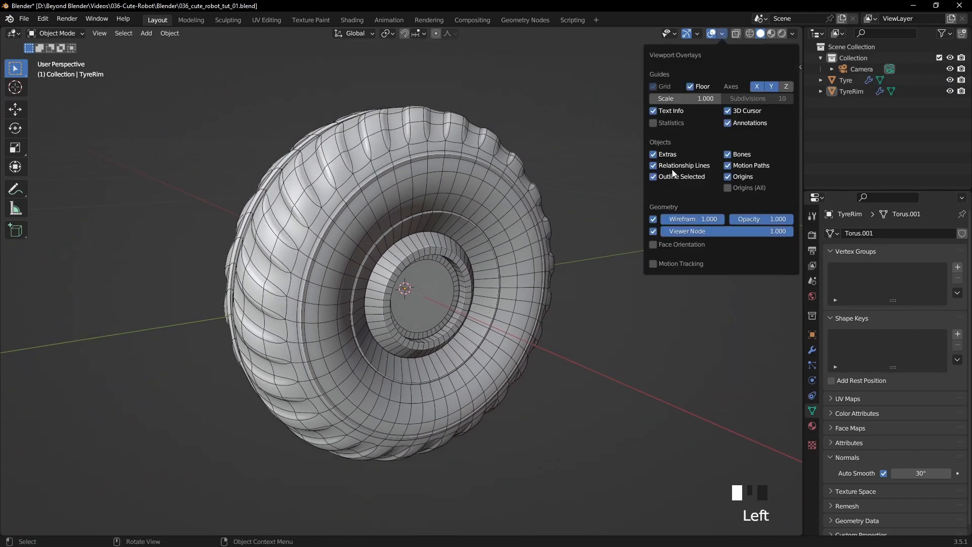
click(653, 219)
- Select the TyreRim and enable its Subdivision modifier in the viewport
middle_drag(554, 181, 473, 220)
click(472, 221)
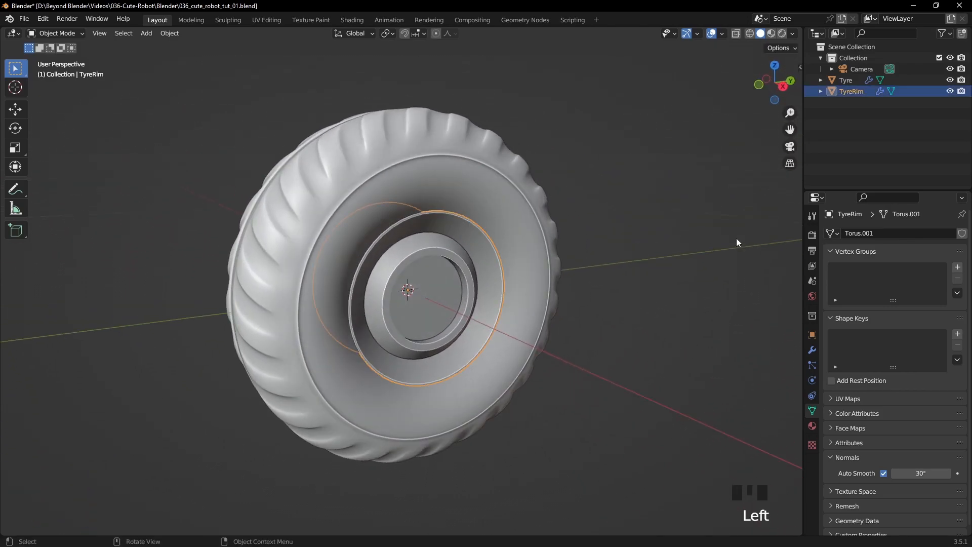
click(812, 350)
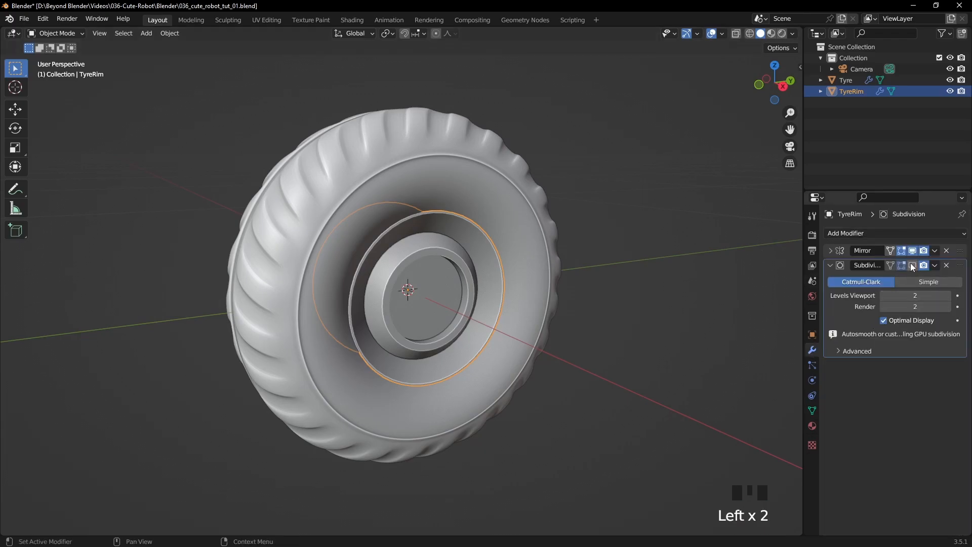
click(912, 266)
scroll(639, 329, up, 4)
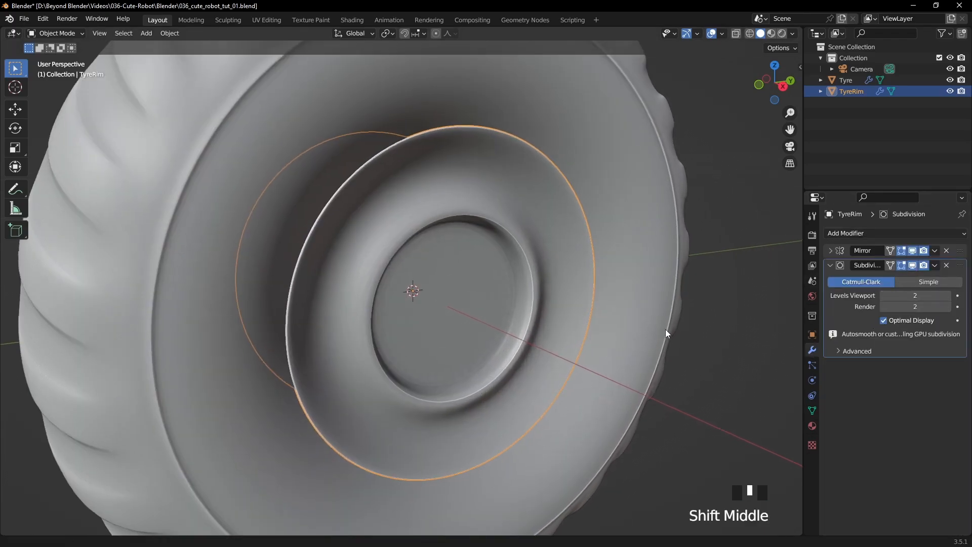
- Turn off Optimal Display in the TyreRim's Subdivision modifier and show the wireframe overlay to inspect its density
shift+middle_drag(667, 330, 693, 294)
click(693, 291)
click(530, 269)
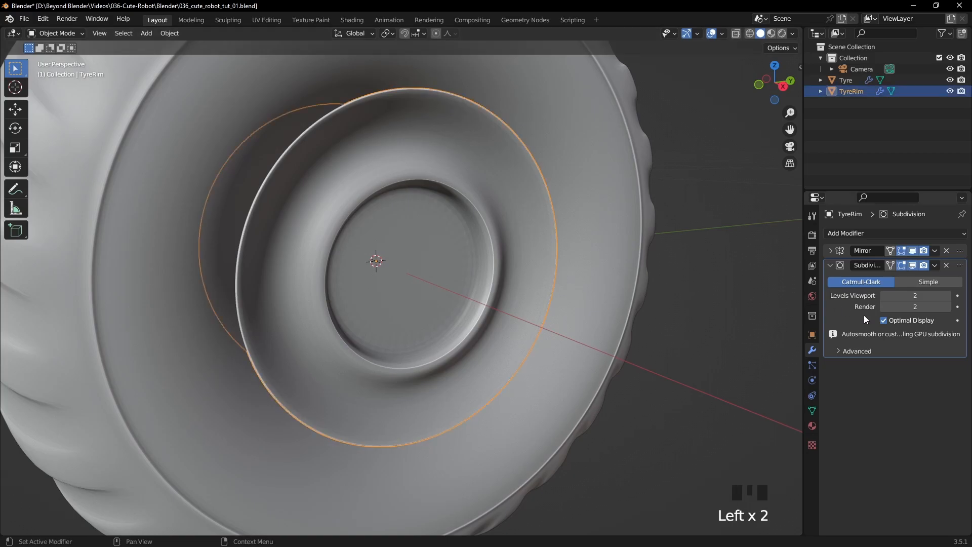
click(722, 35)
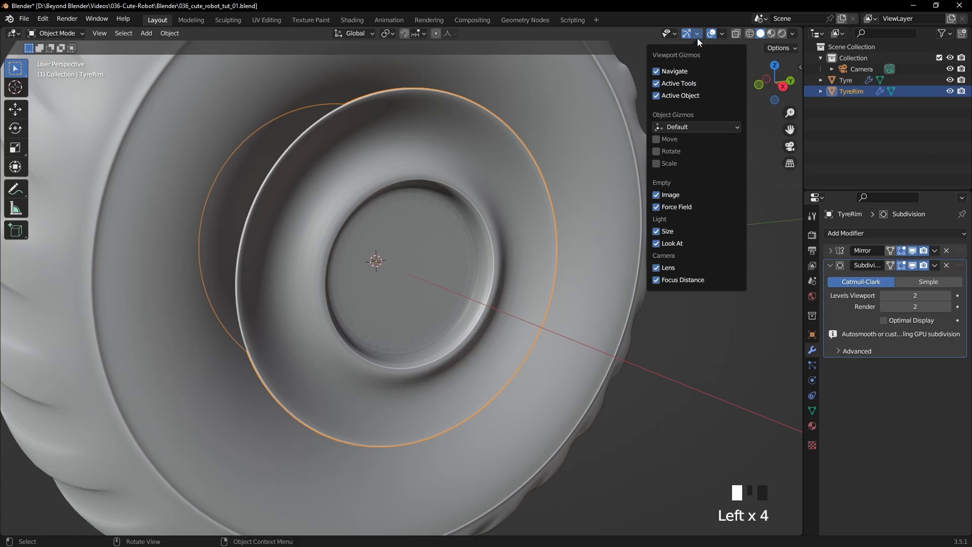
click(653, 219)
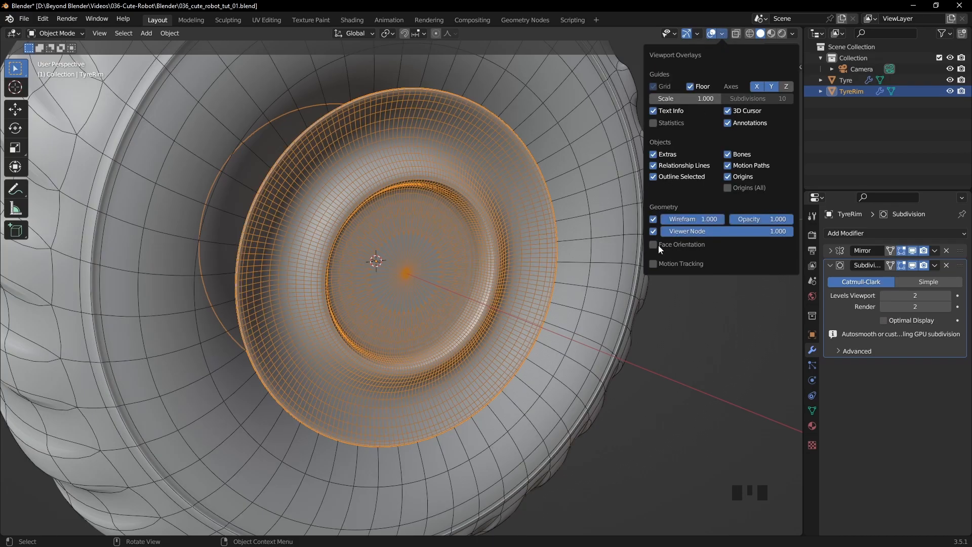
click(626, 329)
middle_drag(626, 329, 571, 328)
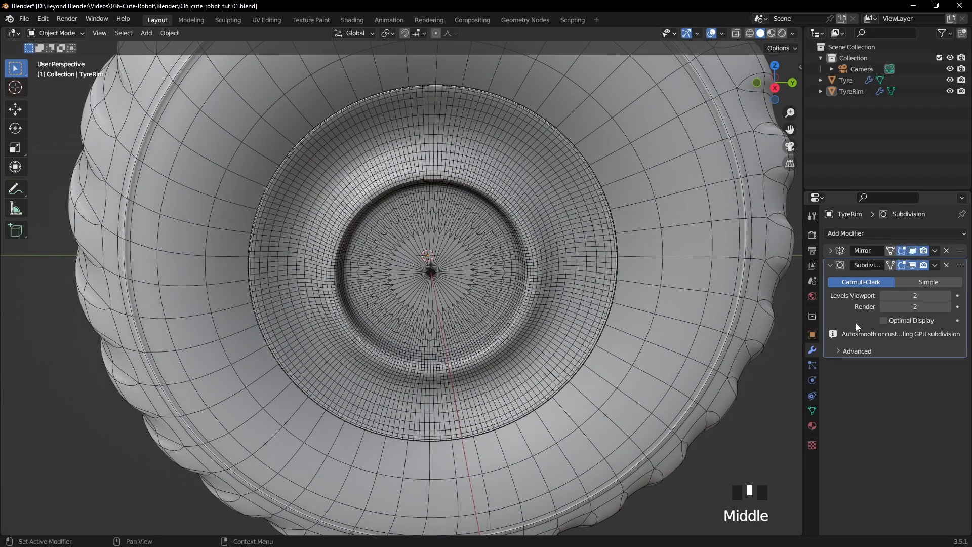
- Set the TyreRim's Subdivision levels to 1 for both viewport and render, and toggle the modifier's viewport display to compare
click(883, 294)
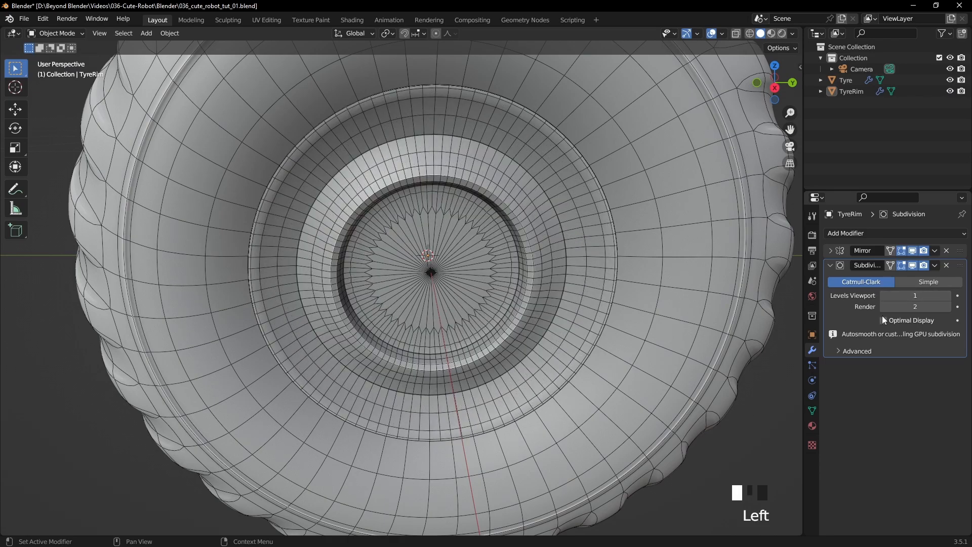
click(883, 308)
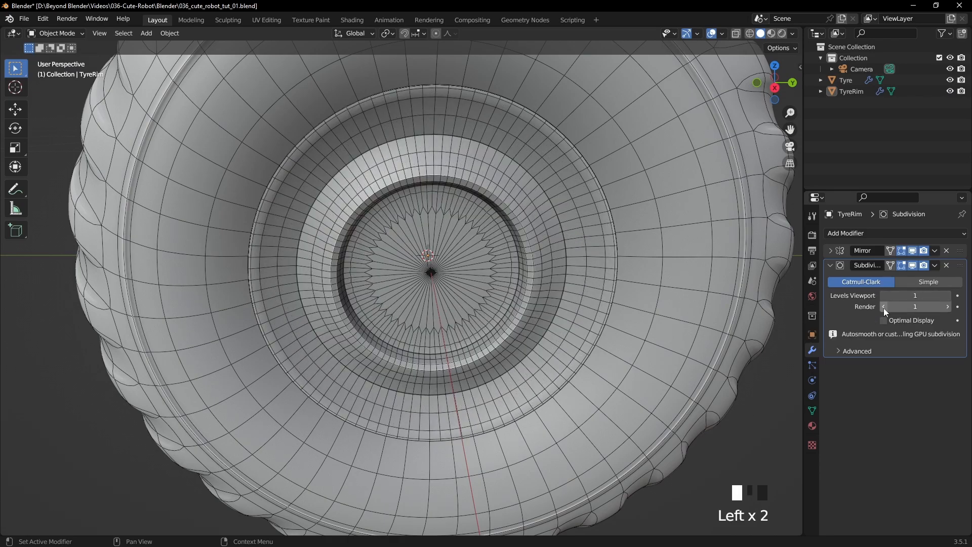
click(912, 266)
click(912, 266)
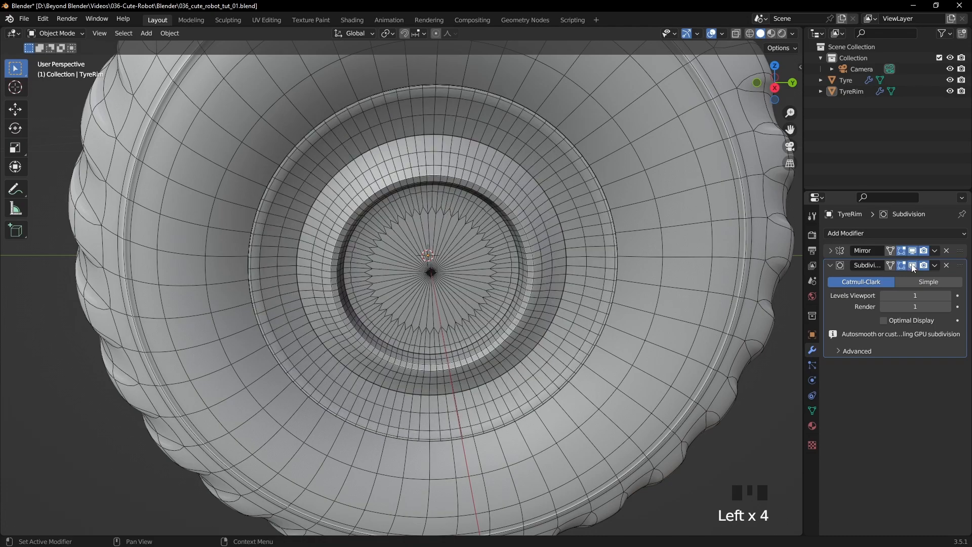
- Try the Tyre's Subdivision with Optimal Display off and viewport level 1, and restore level 2 with Optimal Display on
middle_drag(278, 306, 314, 310)
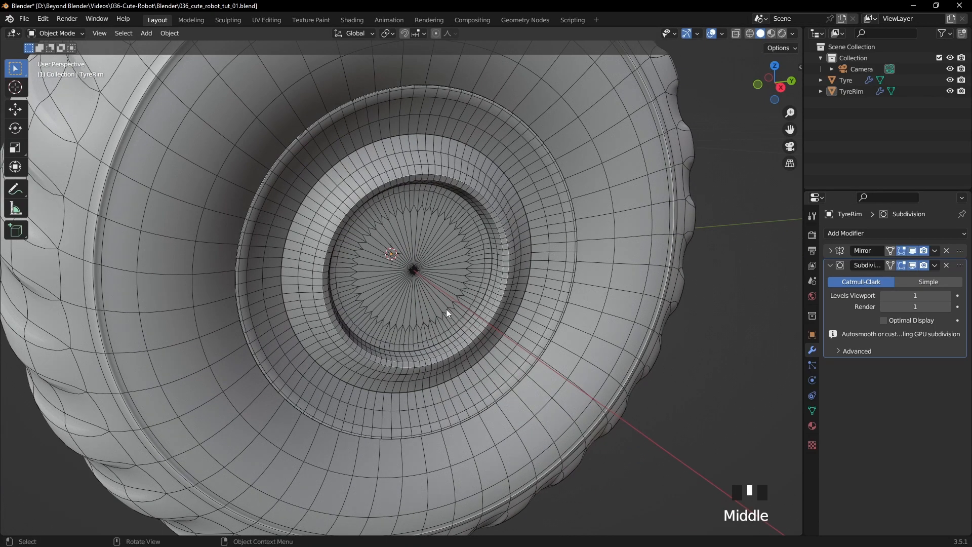
click(637, 287)
click(883, 321)
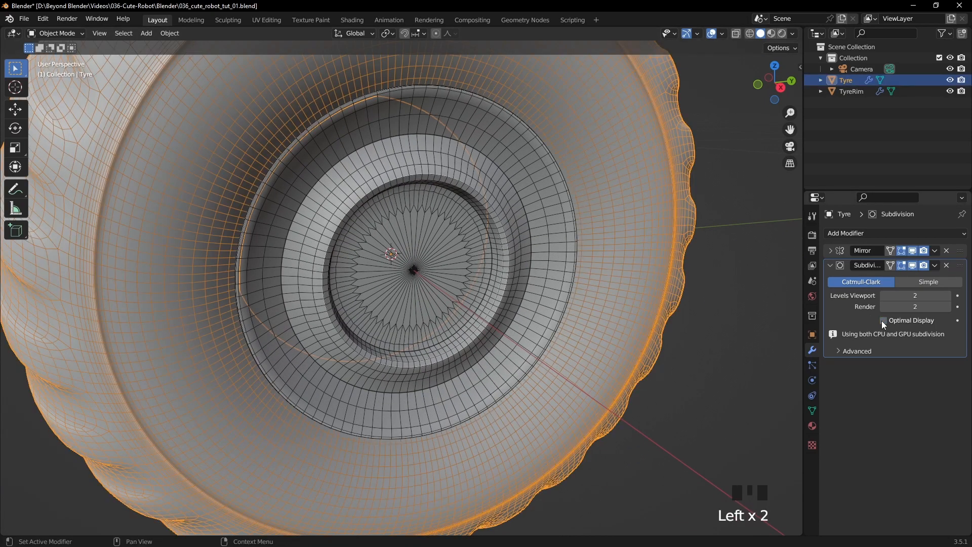
click(744, 347)
scroll(658, 357, down, 3)
click(884, 298)
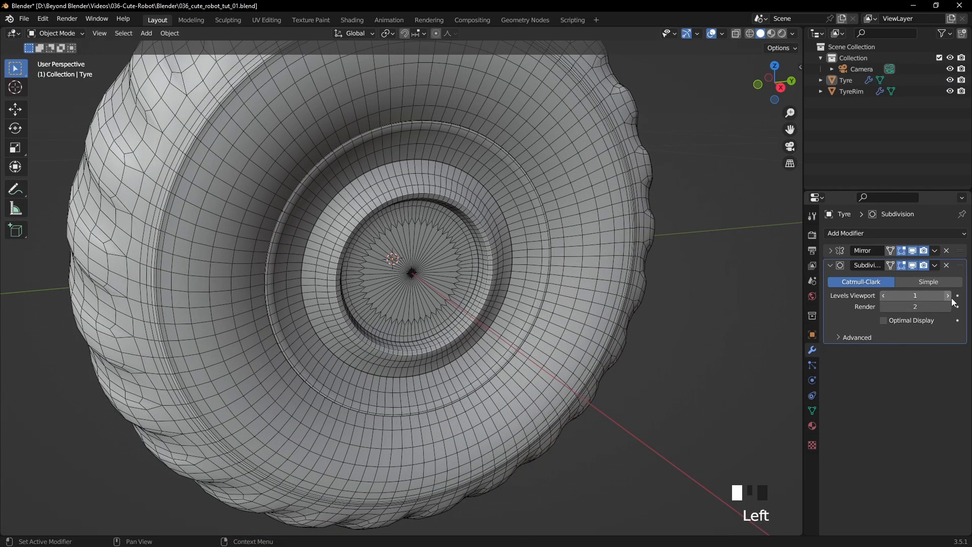
click(947, 296)
click(883, 320)
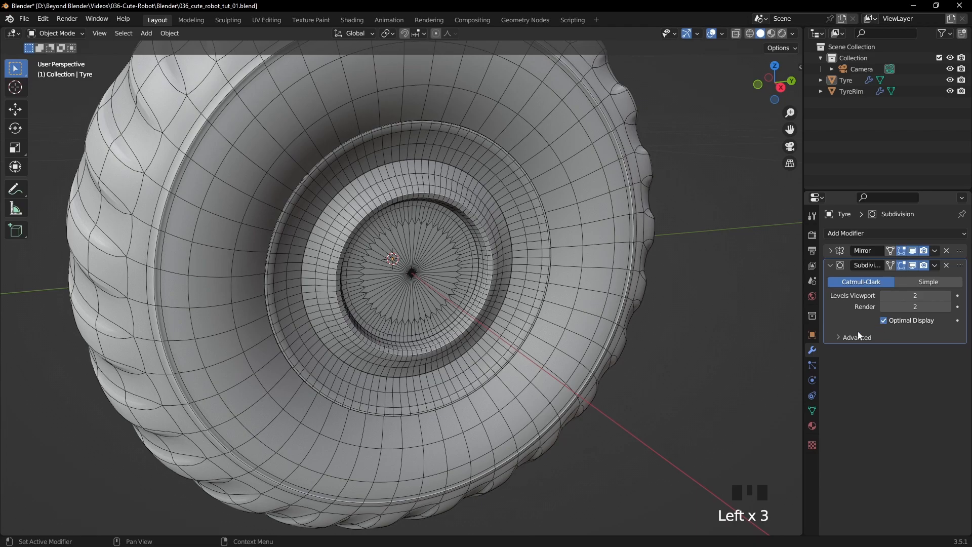
- Turn on Optimal Display in the TyreRim's Subdivision modifier and save the file
click(526, 258)
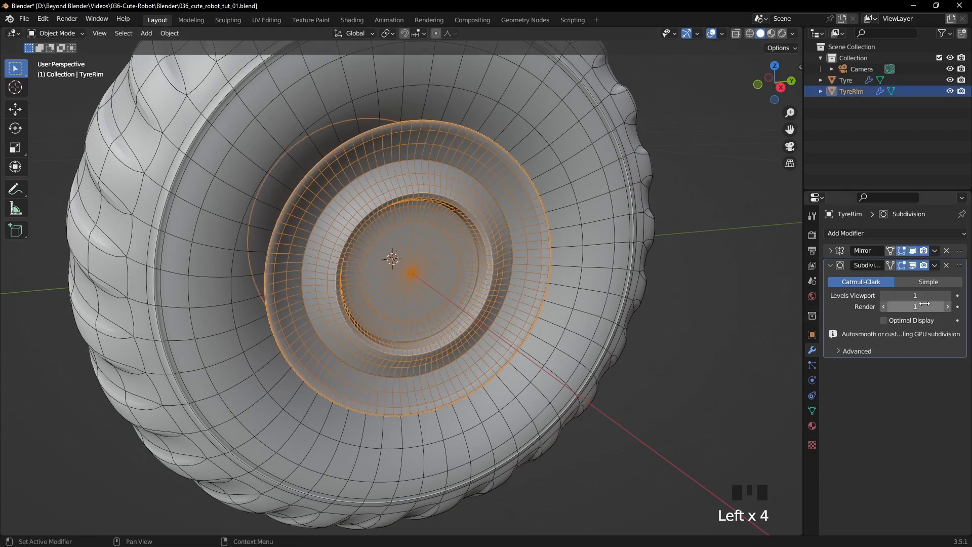
click(883, 321)
click(662, 342)
middle_drag(662, 343, 536, 209)
key(ctrl+s)
- Select the TyreRim and turn off the wireframe overlay to examine its smooth shading
click(484, 241)
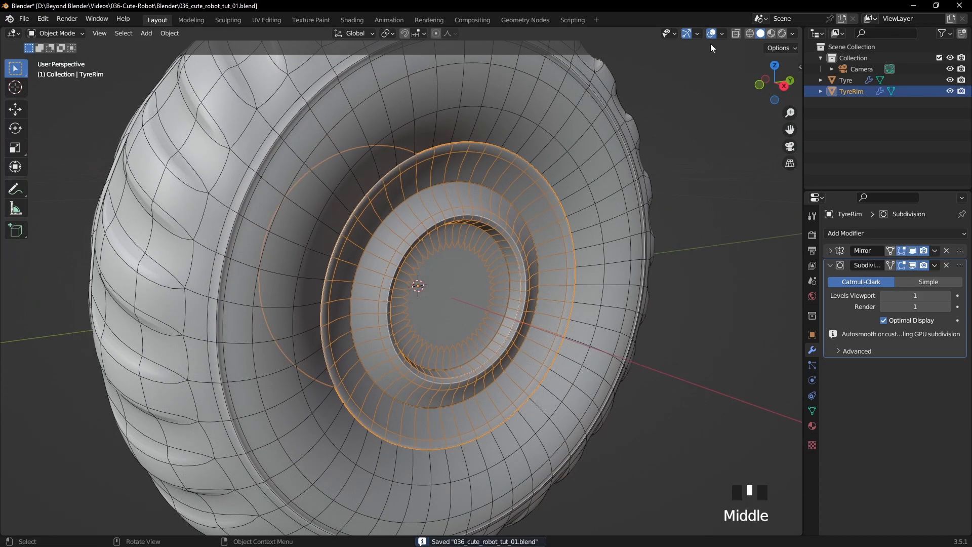
click(722, 34)
click(653, 219)
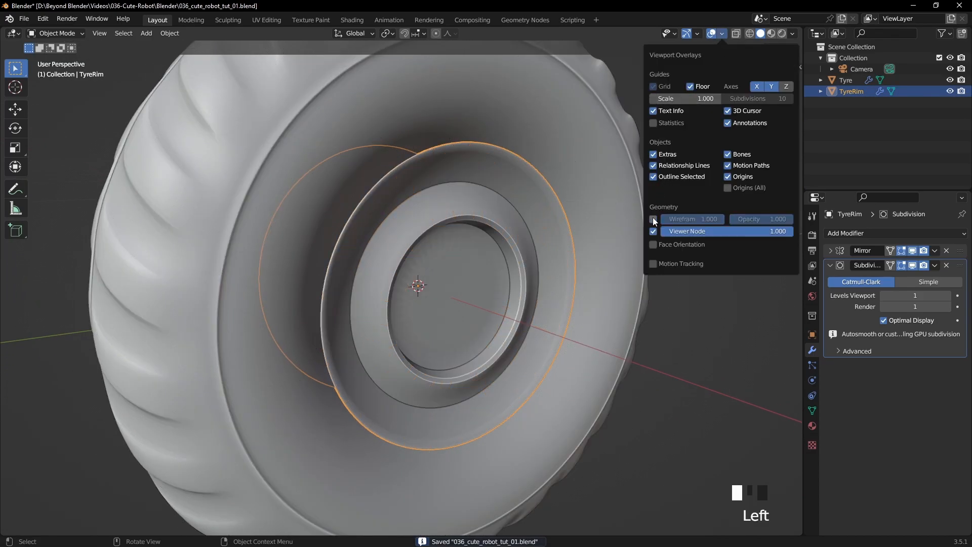
click(510, 296)
mouse_move(697, 311)
middle_down()
mouse_move(738, 319)
mouse_move(679, 314)
middle_up()
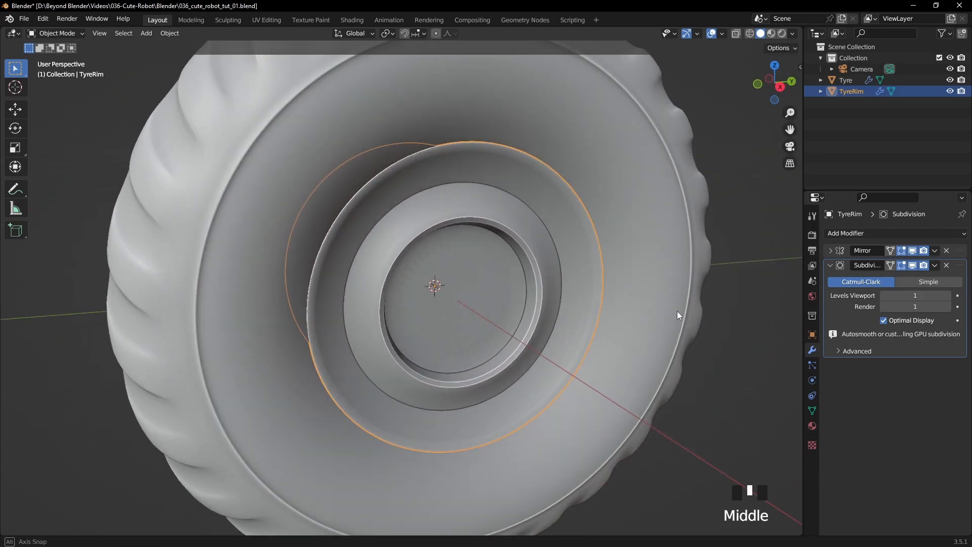
- Add a Bevel modifier to the TyreRim and place it between the Mirror and Subdivision modifiers
click(830, 265)
click(869, 234)
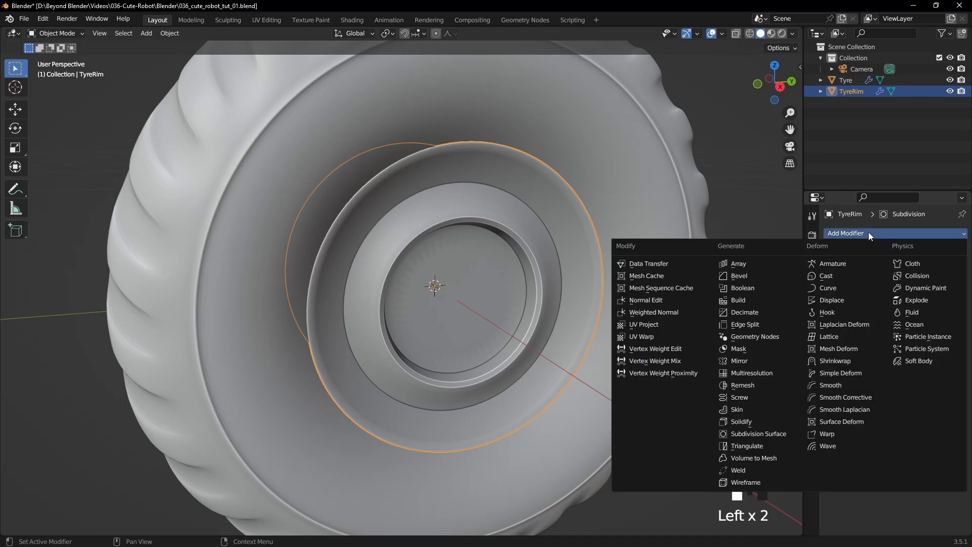
click(741, 276)
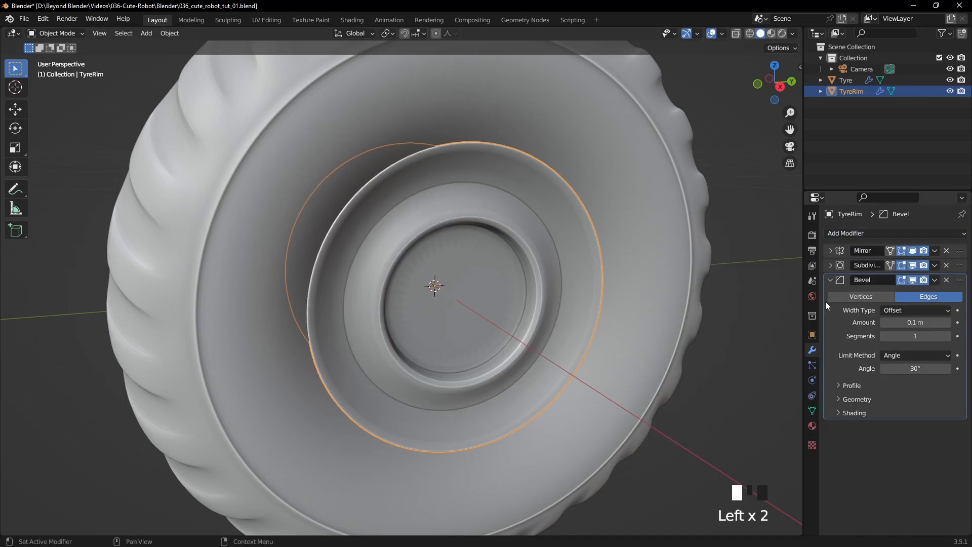
drag(960, 284, 962, 266)
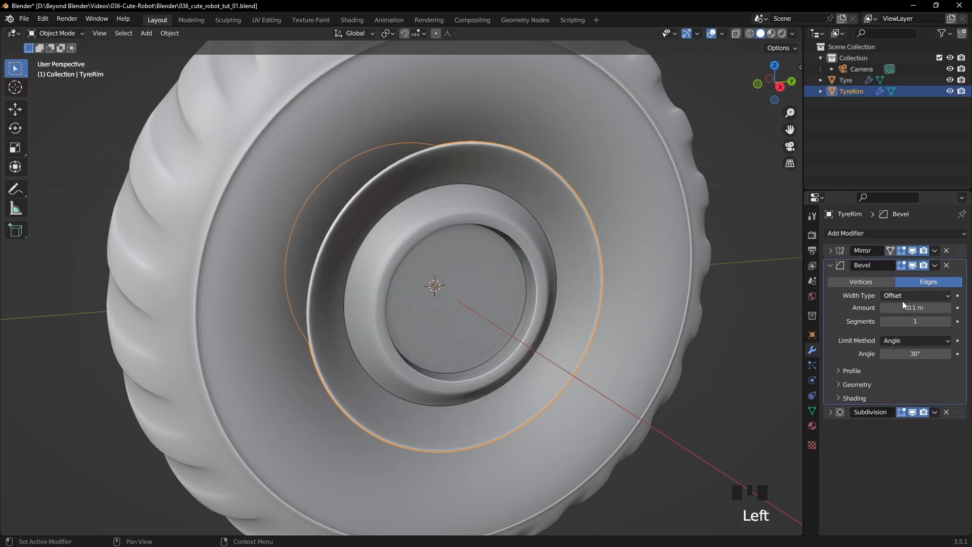
- Turn on the wireframe overlay to inspect the bevelled edges around the rim's hub
middle_drag(783, 269, 603, 269)
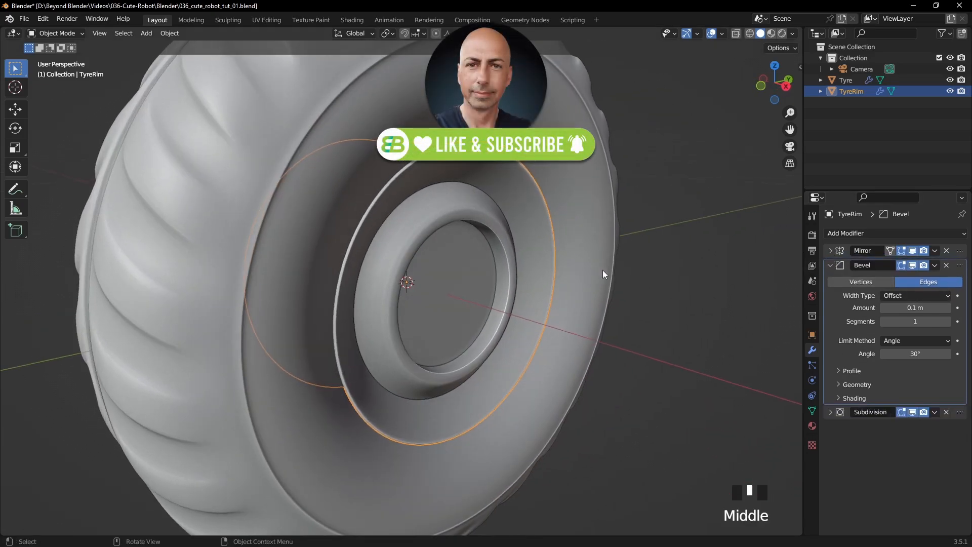
scroll(602, 269, up, 3)
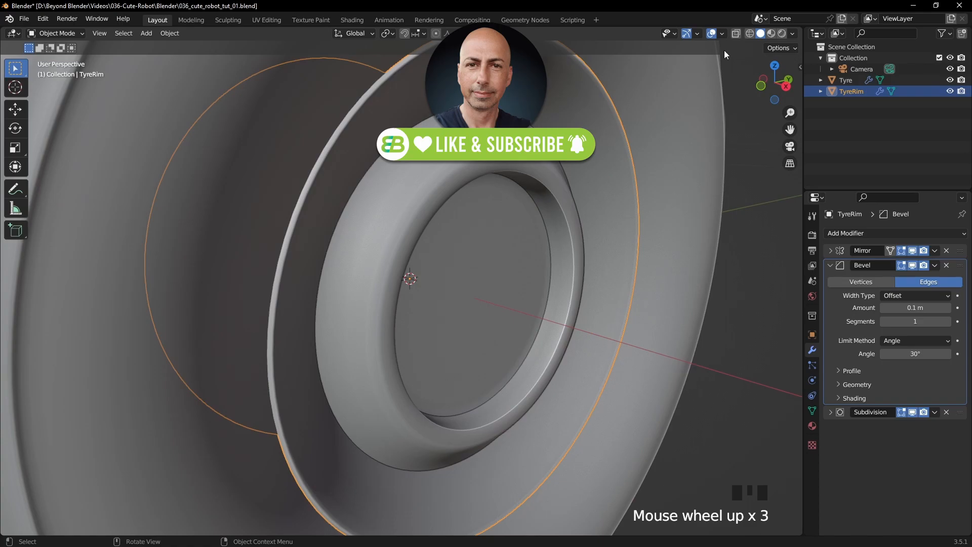
click(722, 33)
click(655, 218)
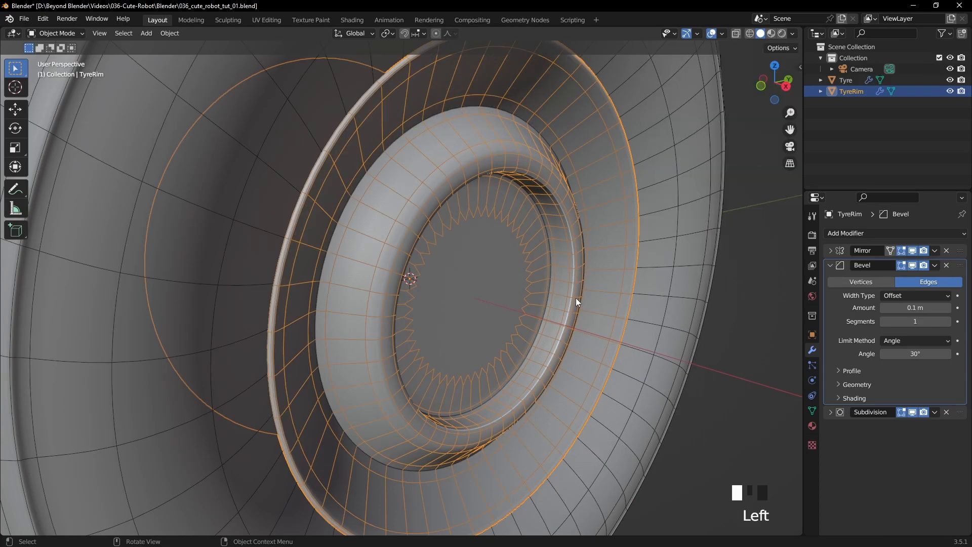
- Hide the Subdivision modifier's effect in the viewport and set the Bevel profile shape to 1.00
click(912, 412)
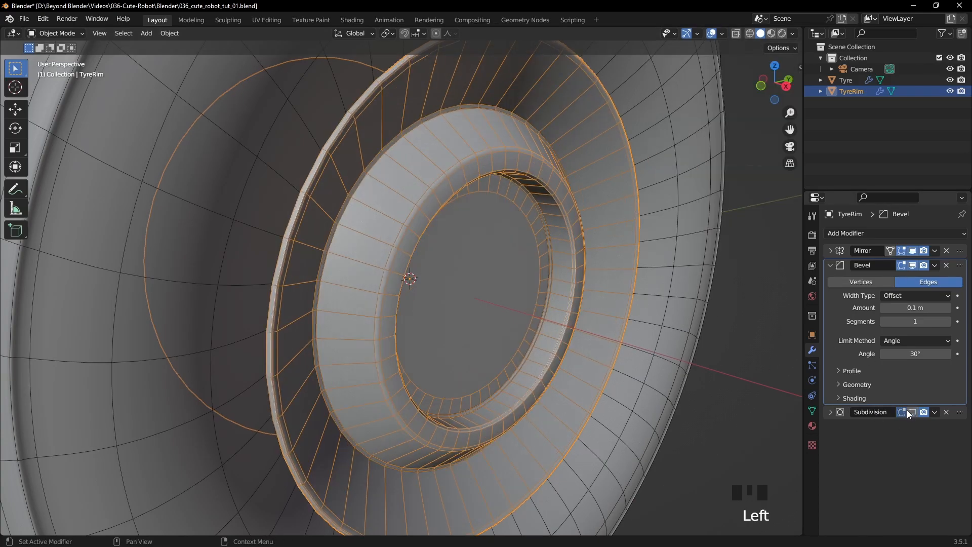
click(851, 369)
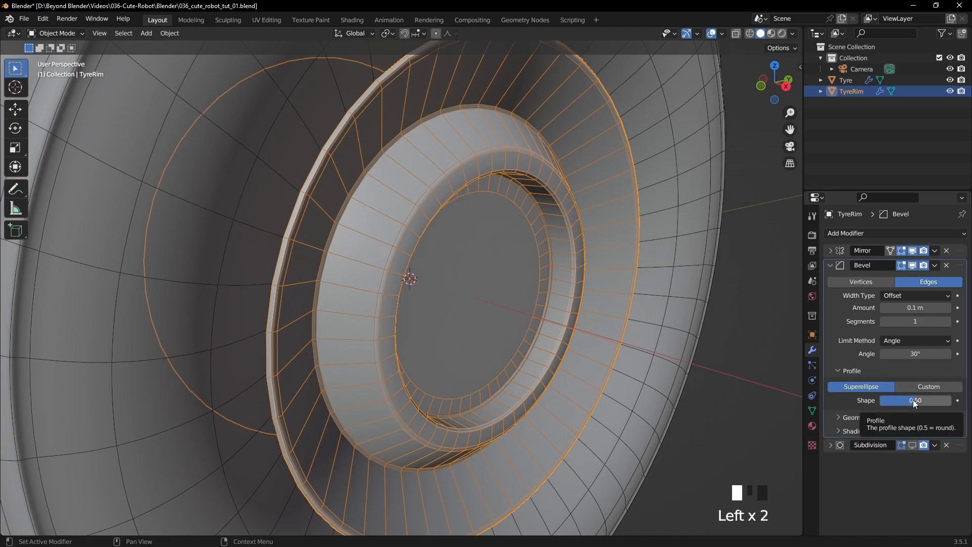
drag(913, 400, 951, 400)
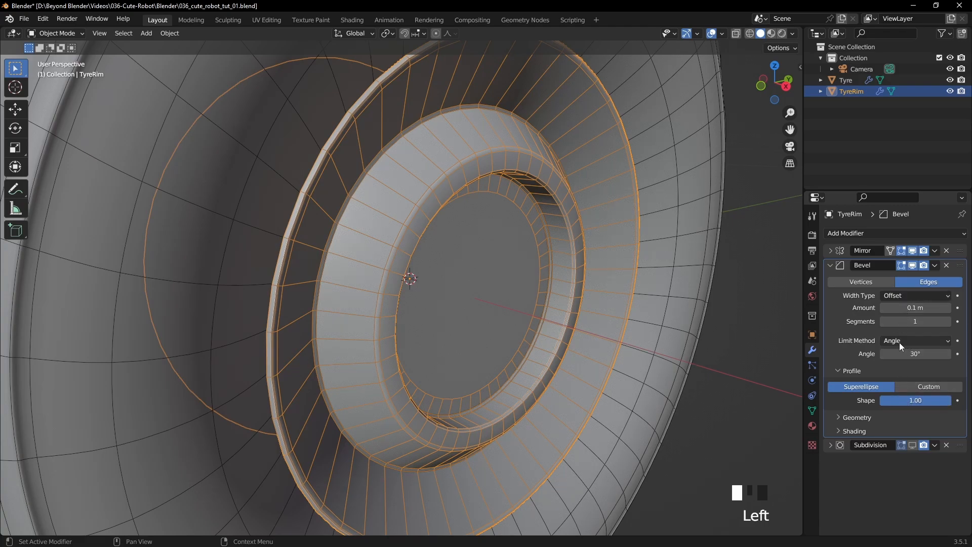
shift+middle_drag(667, 337, 798, 282)
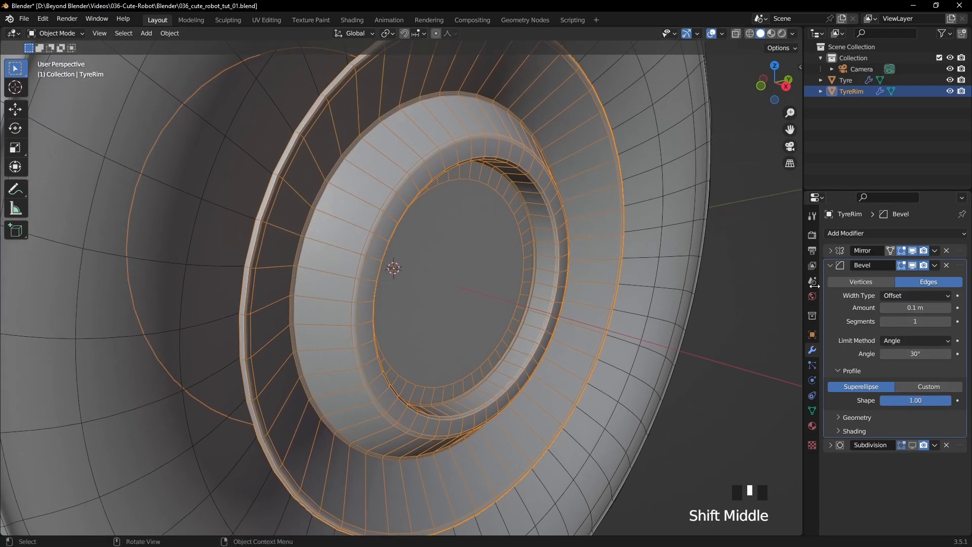
- Set the TyreRim's Bevel amount to 0.001 m with 2 segments
drag(915, 307, 884, 308)
shift+middle_drag(688, 318, 600, 247)
scroll(603, 278, up, 2)
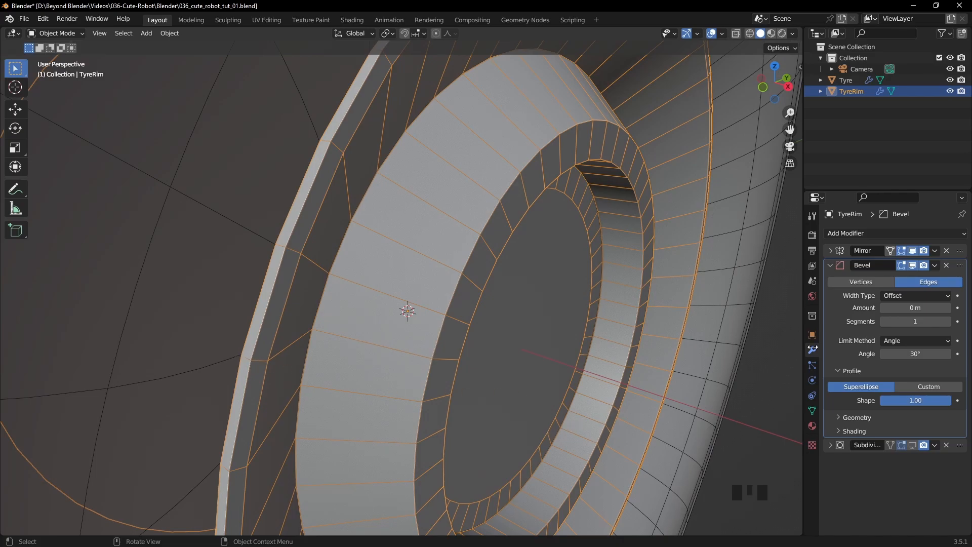
mouse_move(918, 308)
mouse_down()
mouse_move(927, 307)
mouse_move(915, 307)
mouse_up()
middle_drag(494, 320, 521, 279)
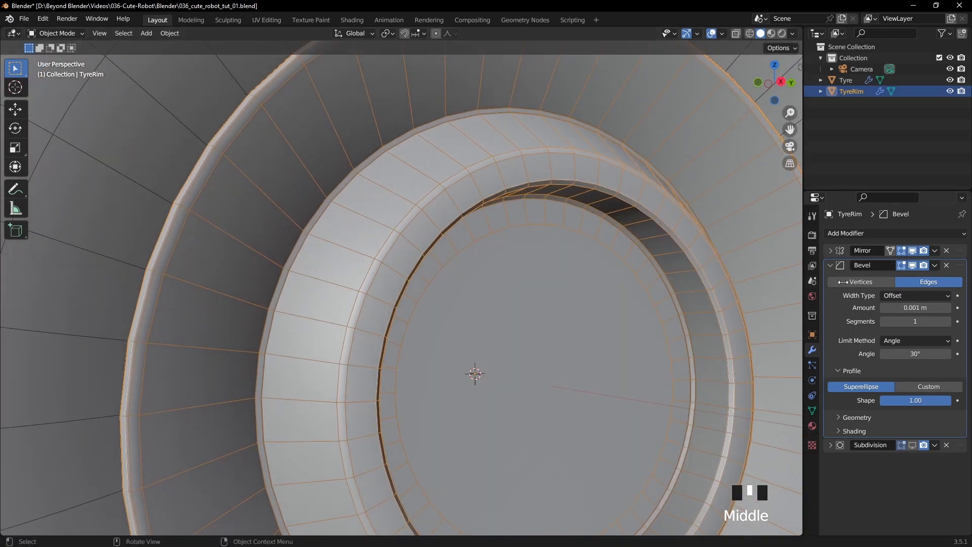
click(946, 322)
middle_drag(695, 321, 477, 269)
scroll(472, 267, up, 2)
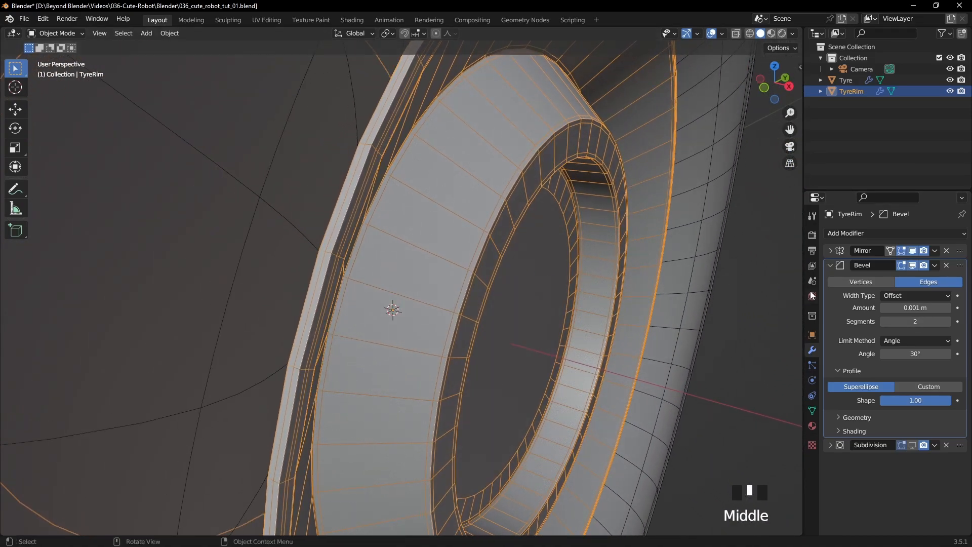
click(754, 329)
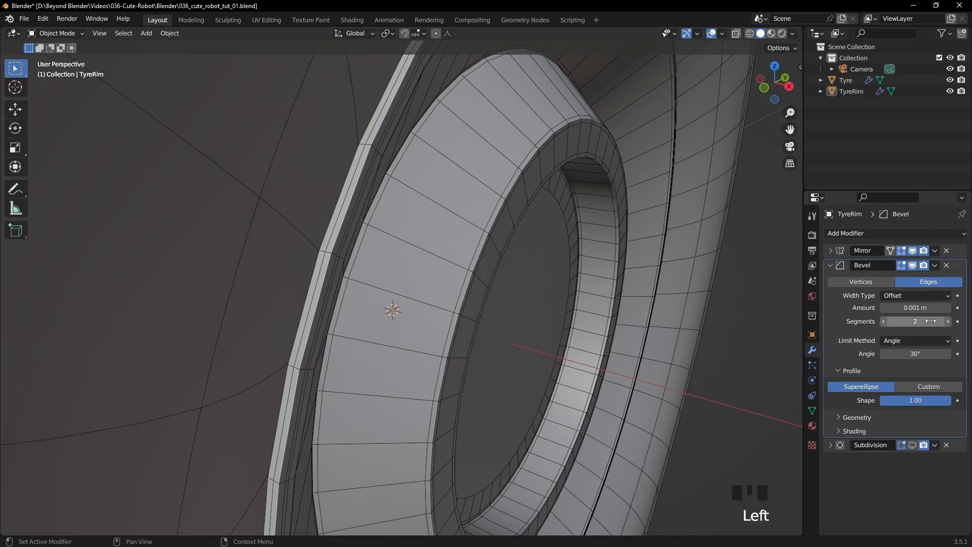
- Try a Bevel amount of 0.0005 m and inspect the rim's tightened edges
click(915, 307)
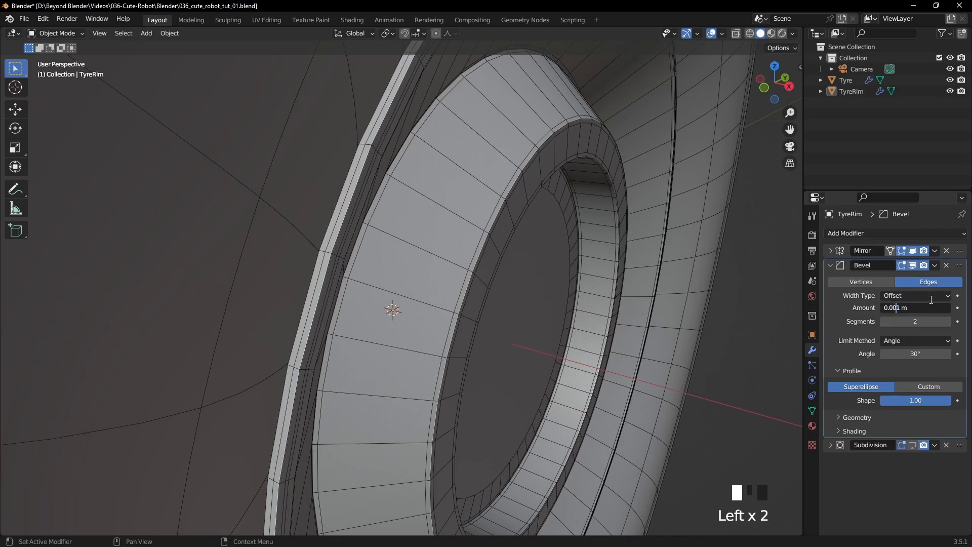
text(0.0005)
key(Return)
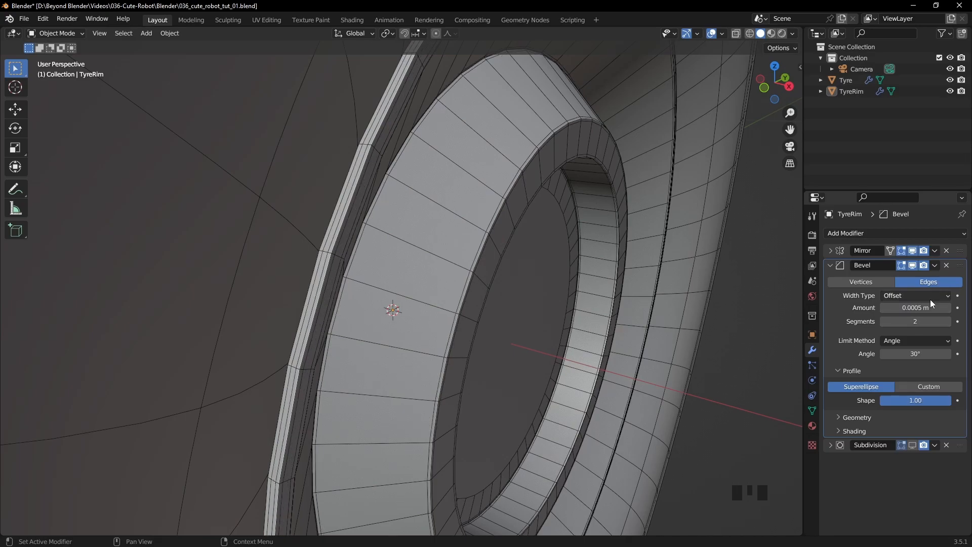
middle_drag(656, 290, 563, 288)
scroll(572, 289, down, 3)
scroll(593, 282, up, 3)
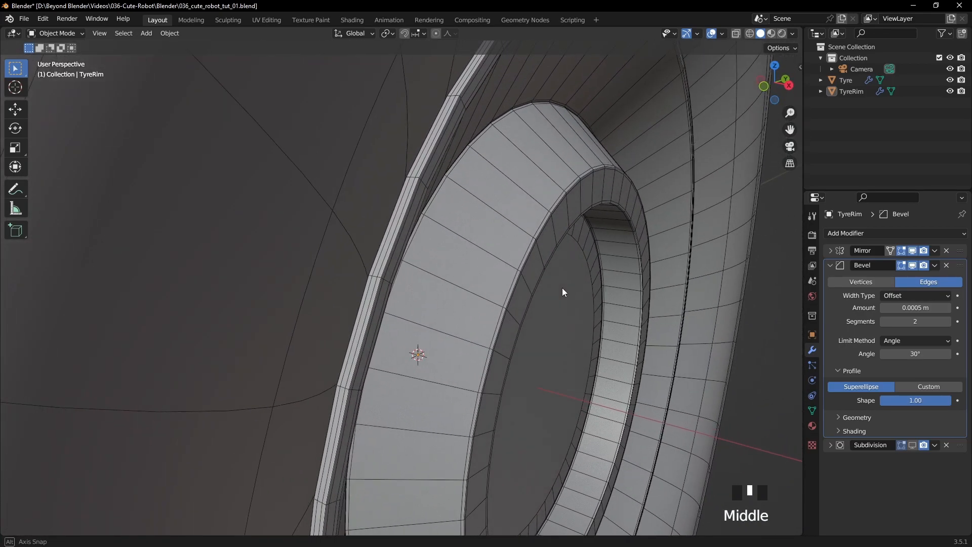
- Set the Bevel amount to 0.0007 m and check the edge spacing across the whole rim
click(913, 307)
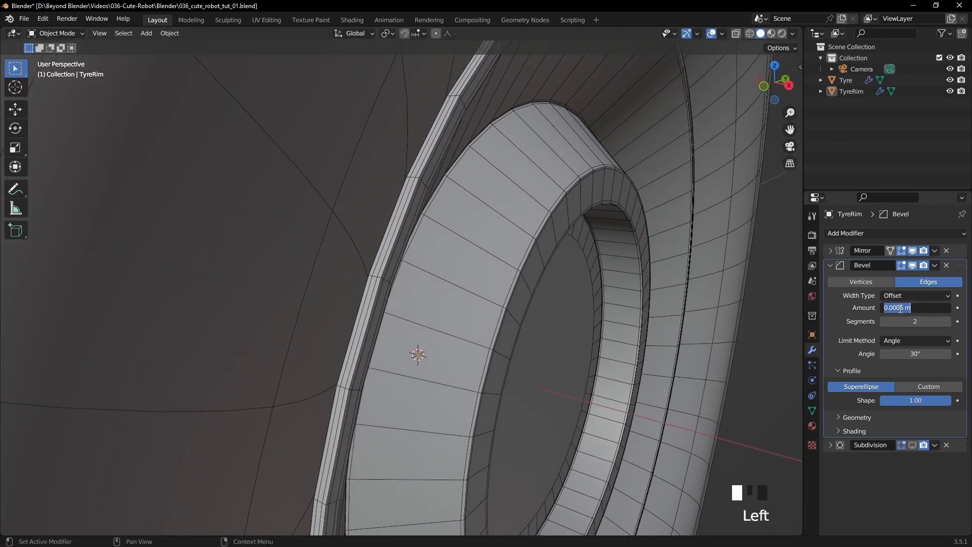
text(7)
key(Return)
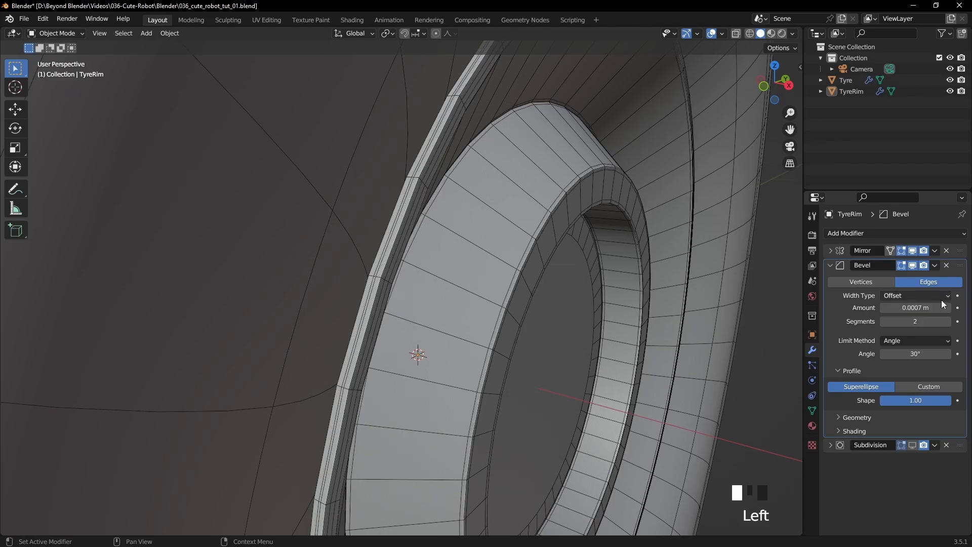
middle_drag(633, 248, 579, 236)
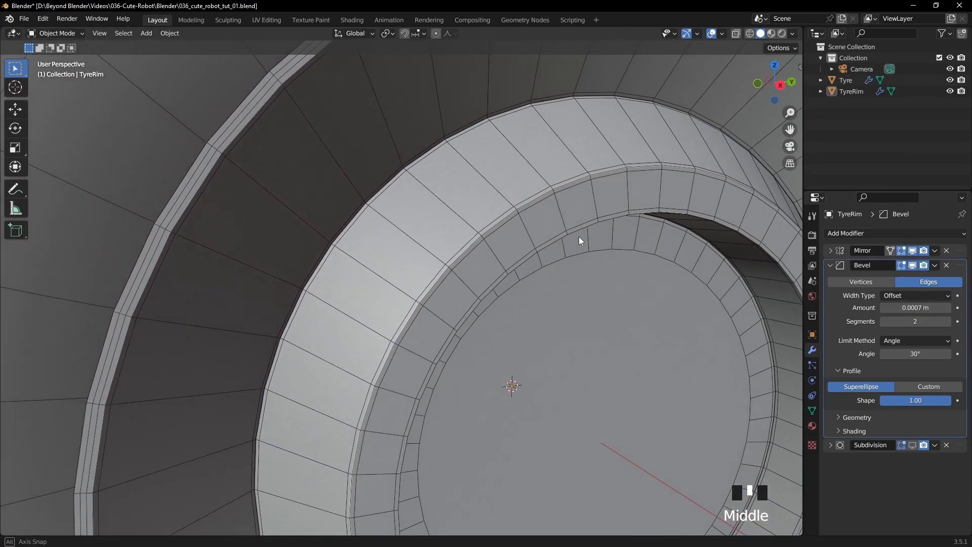
scroll(573, 238, down, 2)
scroll(573, 238, down, 3)
middle_drag(588, 275, 606, 276)
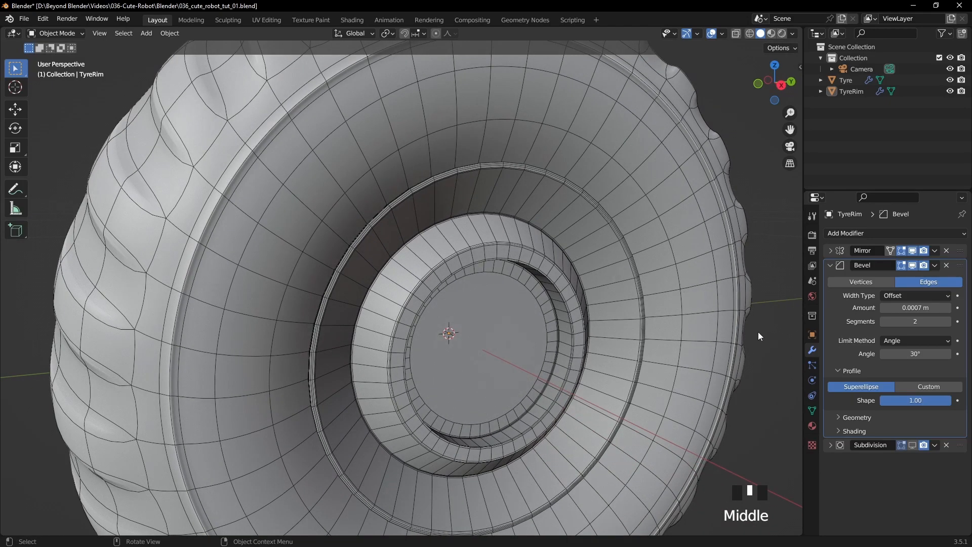
- Show the Subdivision modifier in the viewport again and turn off the wireframe overlay
click(913, 446)
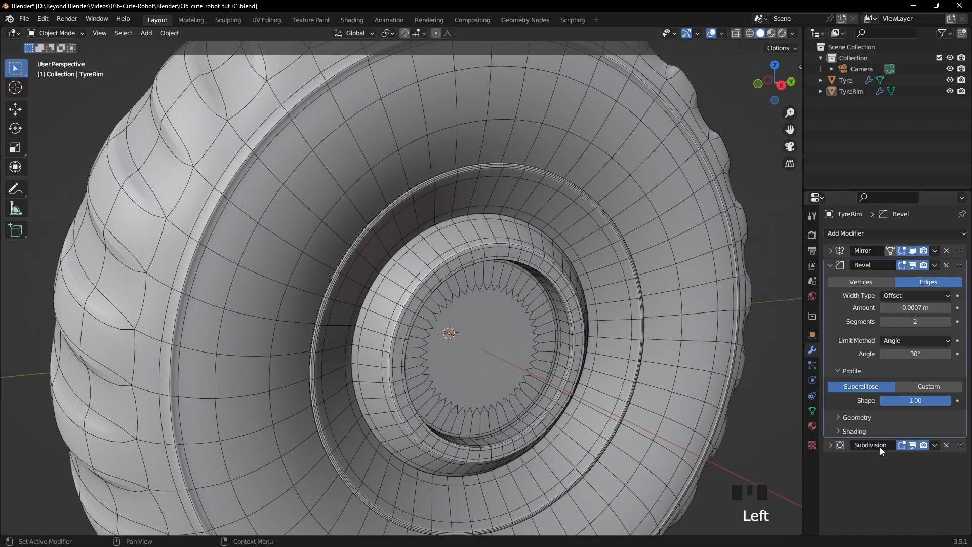
click(763, 419)
key(q)
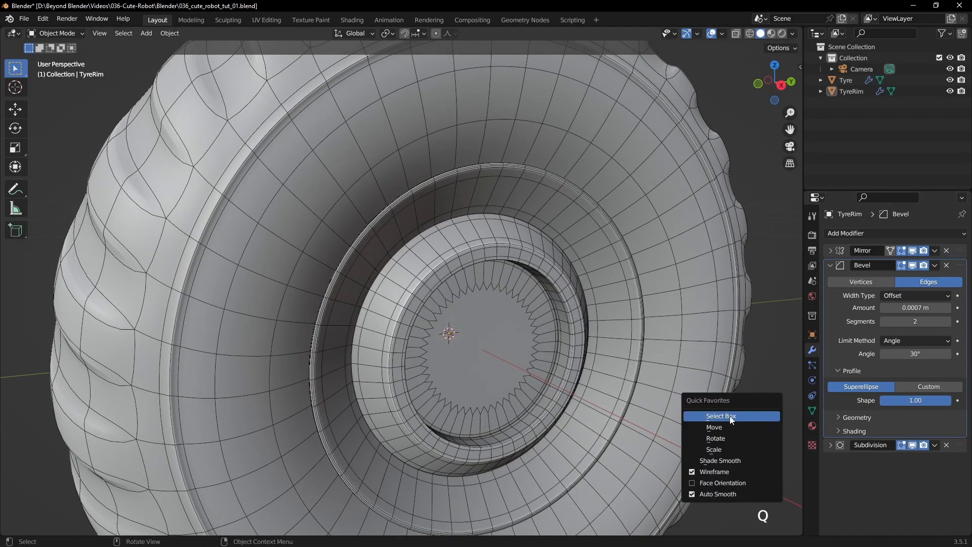
click(712, 473)
- Move the edge loops of the TyreRim's outer lip along the X axis to adjust how it sits against the tyre
middle_drag(620, 292, 451, 301)
scroll(500, 320, up, 3)
middle_drag(406, 275, 439, 258)
click(386, 257)
key(Tab)
shift+middle_drag(267, 526, 265, 511)
middle_drag(485, 294, 481, 293)
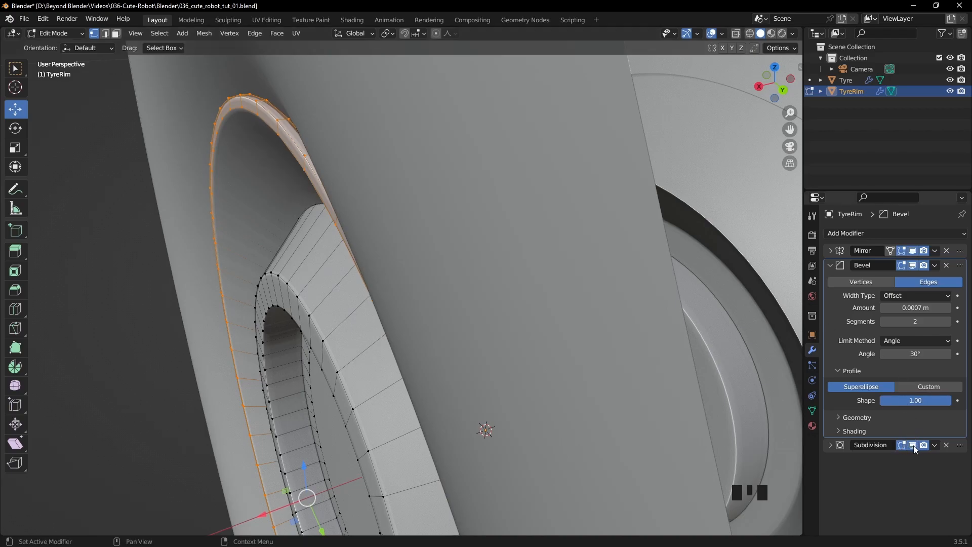
shift+middle_drag(530, 330, 562, 330)
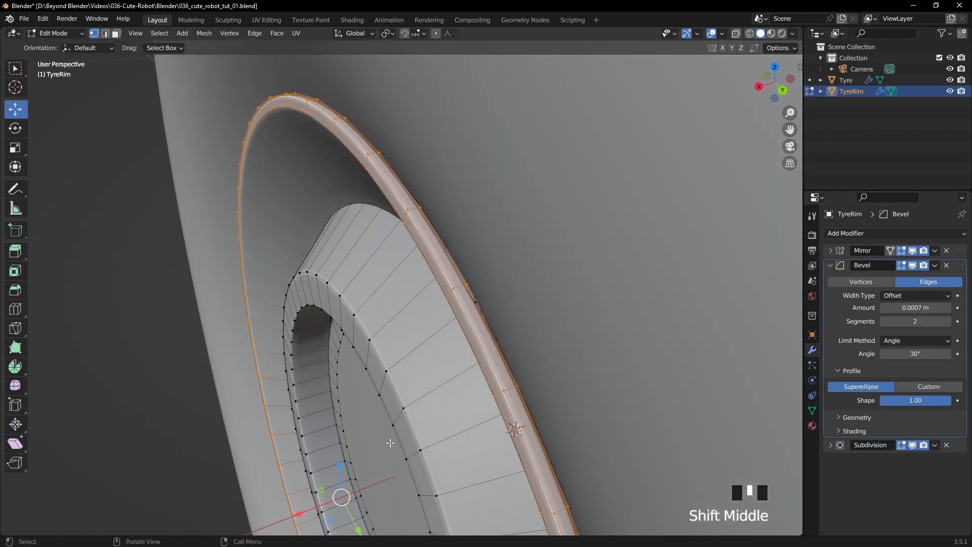
drag(303, 513, 322, 509)
middle_drag(334, 496, 375, 405)
key(Tab)
- Shade the TyreRim smooth and examine how it looks within the tyre
middle_drag(540, 341, 636, 293)
key(alt+a)
click(594, 295)
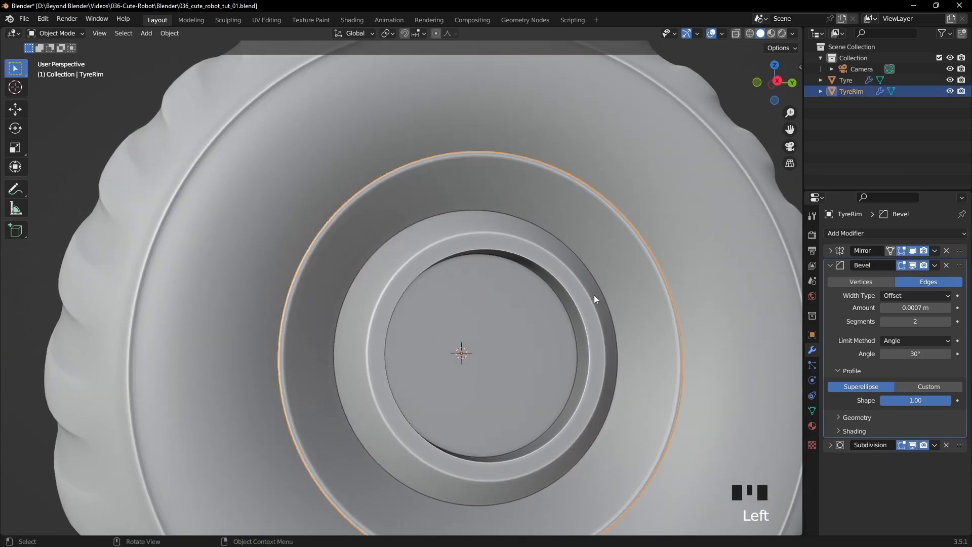
right_click(594, 295)
click(588, 292)
middle_drag(625, 302, 602, 328)
scroll(592, 328, down, 2)
click(641, 328)
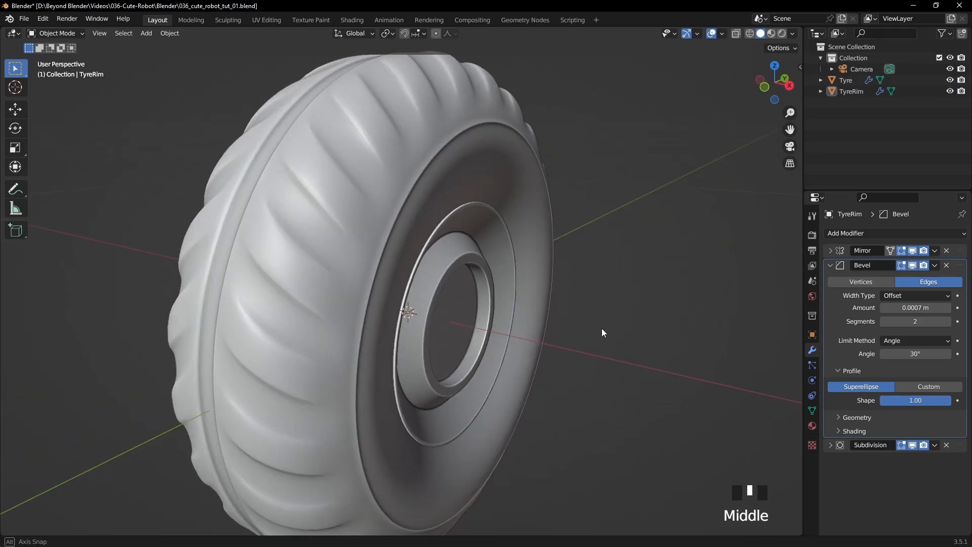
- Scale the inner edge loop of the TyreRim's outer lip to about 0.988
scroll(556, 318, up, 4)
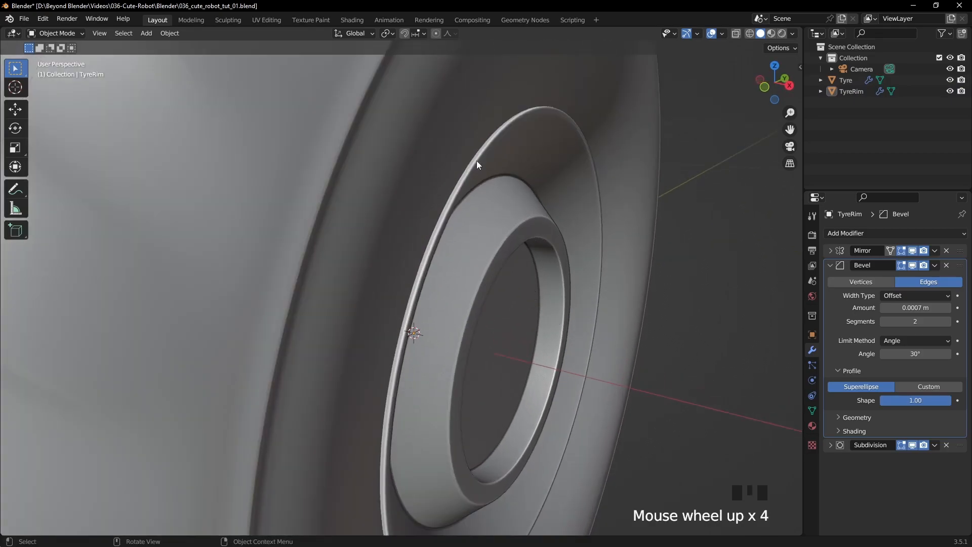
click(477, 161)
key(Tab)
middle_drag(537, 158, 532, 135)
alt+click(539, 113)
key(s)
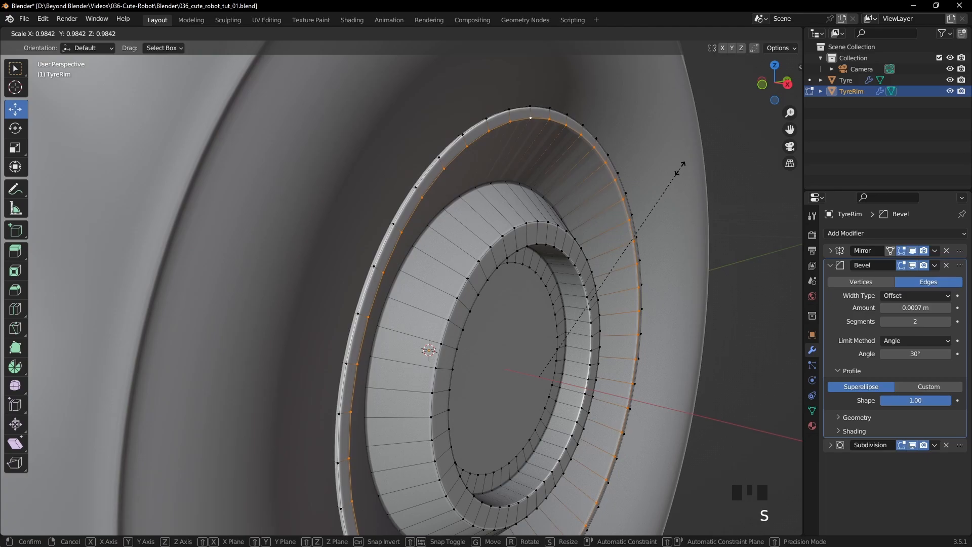
click(682, 168)
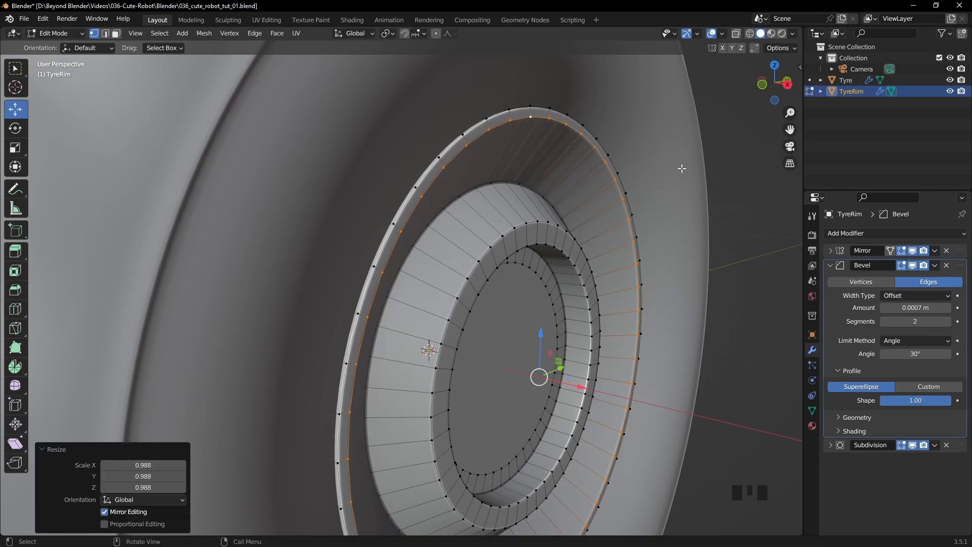
- Move both edge loops of the outer lip about 0.0008 m outward along X and review the wheel in Object Mode
alt+shift+click(532, 187)
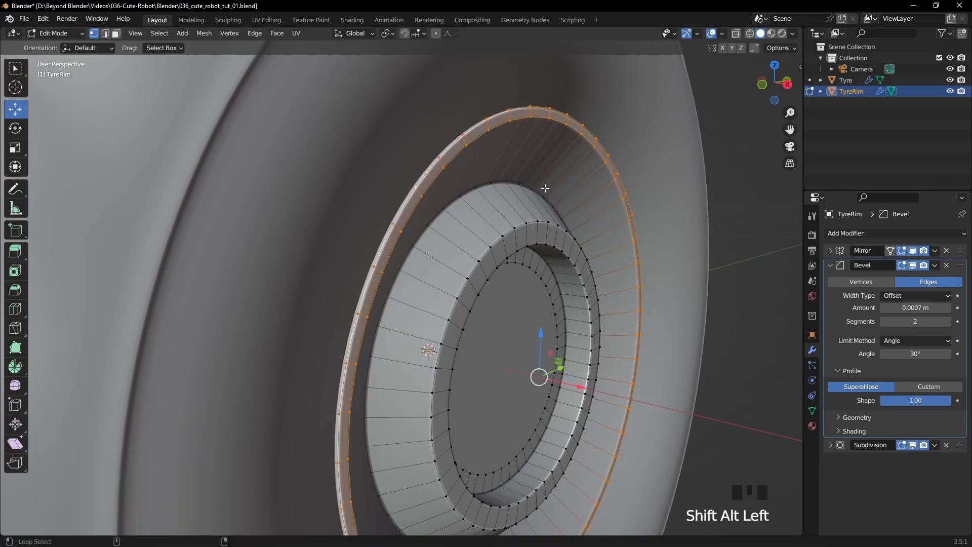
drag(582, 387, 598, 390)
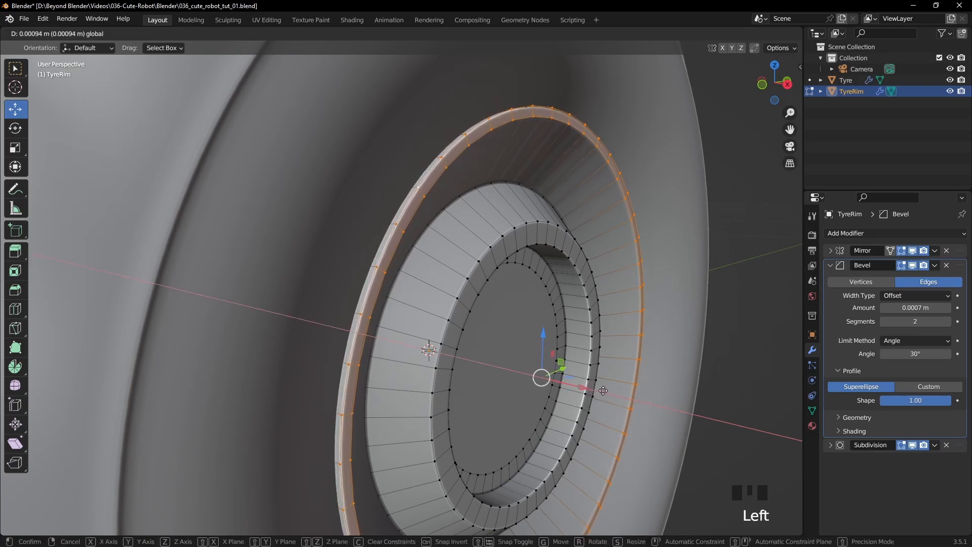
drag(601, 391, 602, 390)
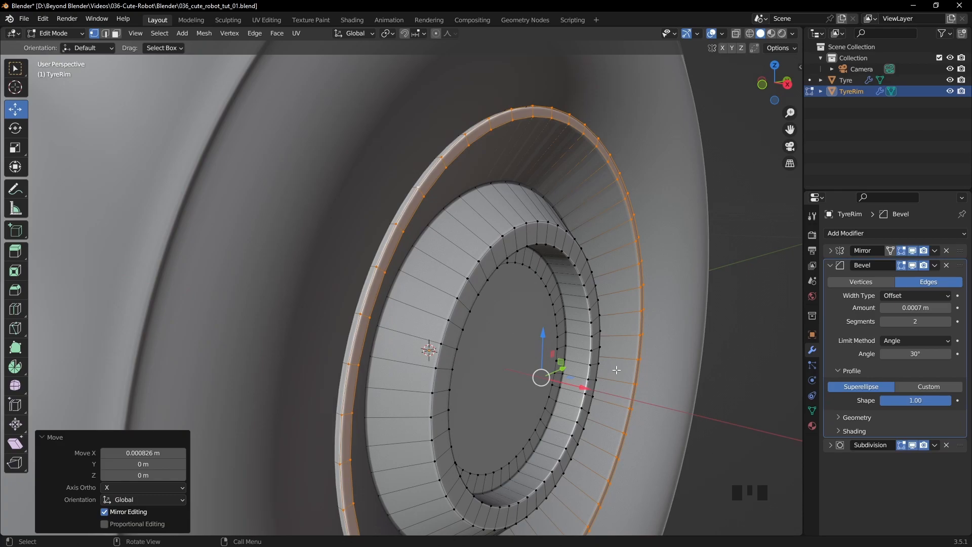
key(Tab)
middle_drag(602, 369, 562, 361)
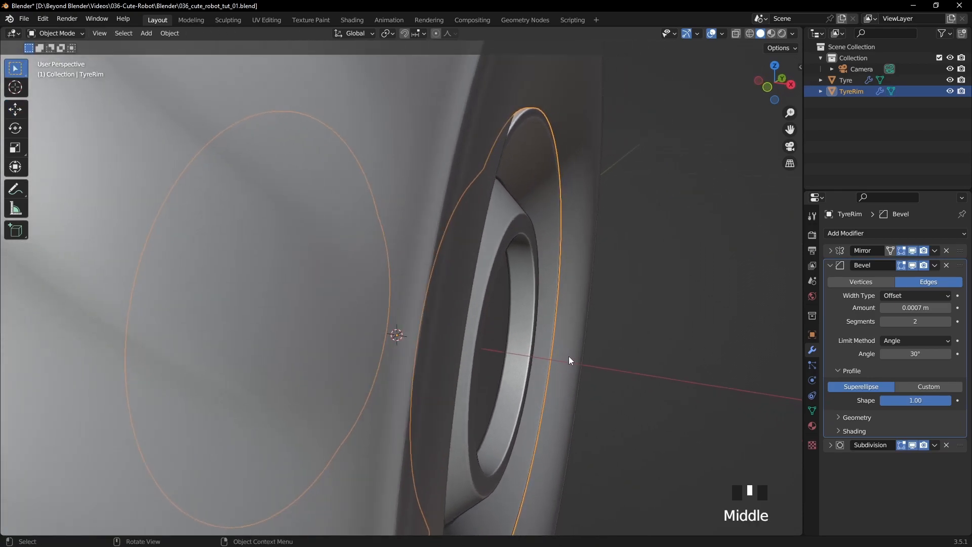
click(667, 309)
middle_drag(667, 310, 563, 254)
scroll(621, 332, down, 3)
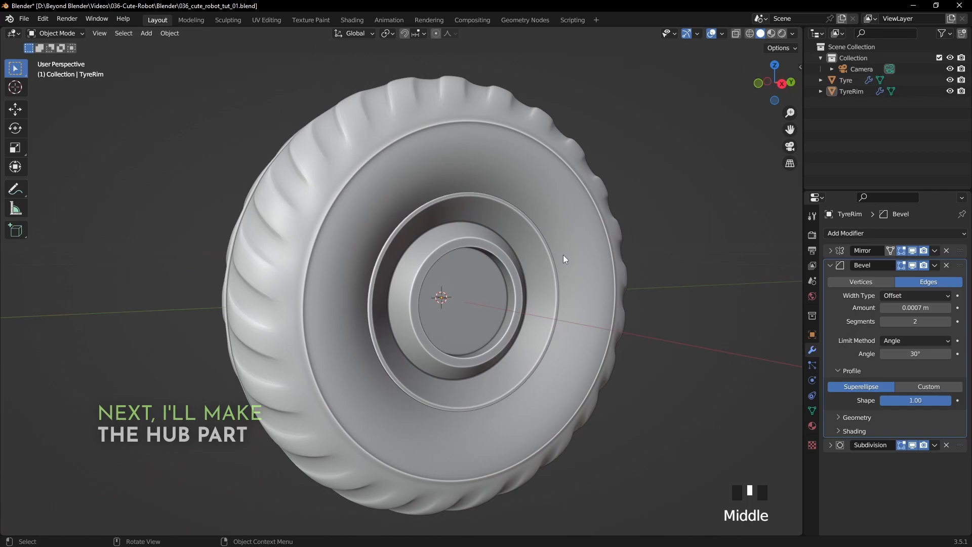
- Duplicate the disc face at the rim's centre in place and separate it into its own object named TyreRimHub
click(490, 300)
key(Tab)
middle_drag(491, 300, 571, 294)
scroll(571, 294, up, 2)
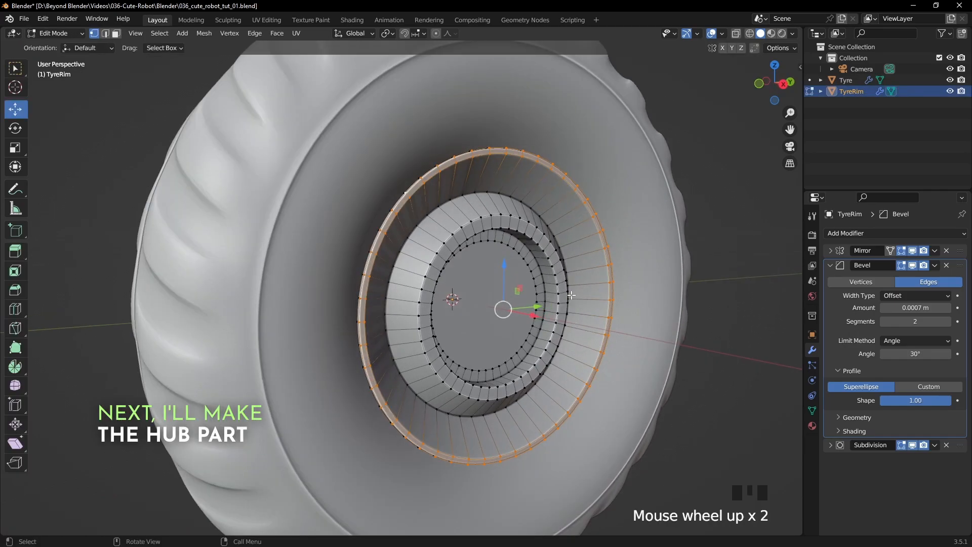
key(2)
alt+click(521, 257)
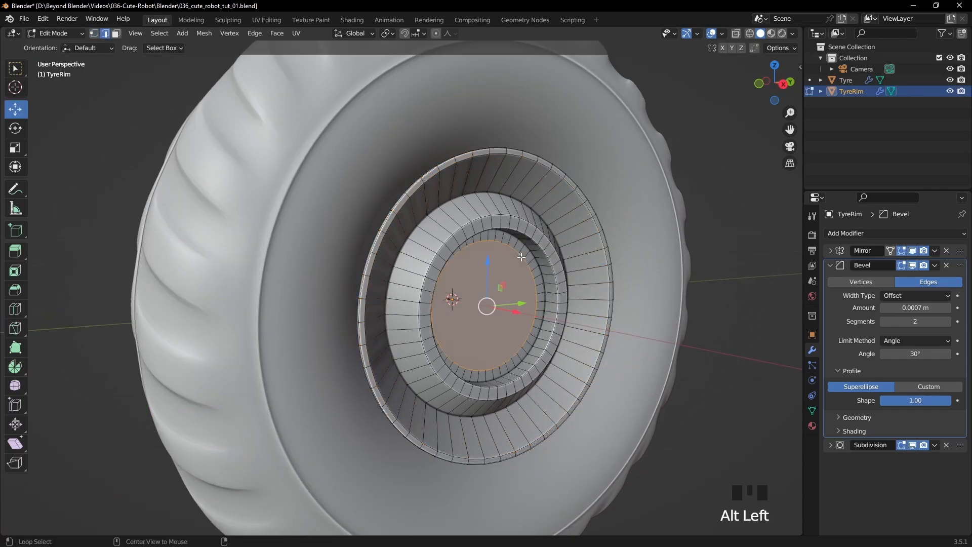
middle_drag(571, 262, 593, 263)
key(shift+d)
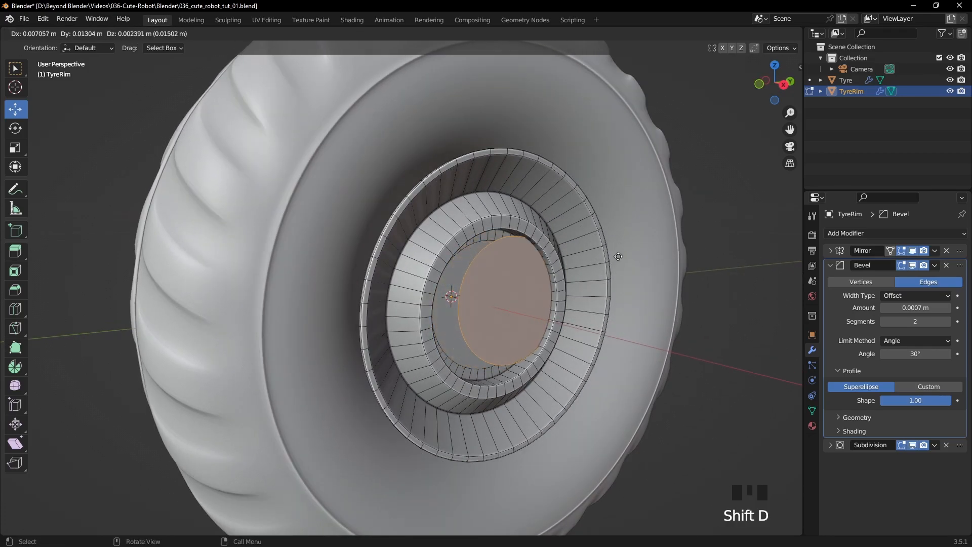
right_click(619, 252)
key(p)
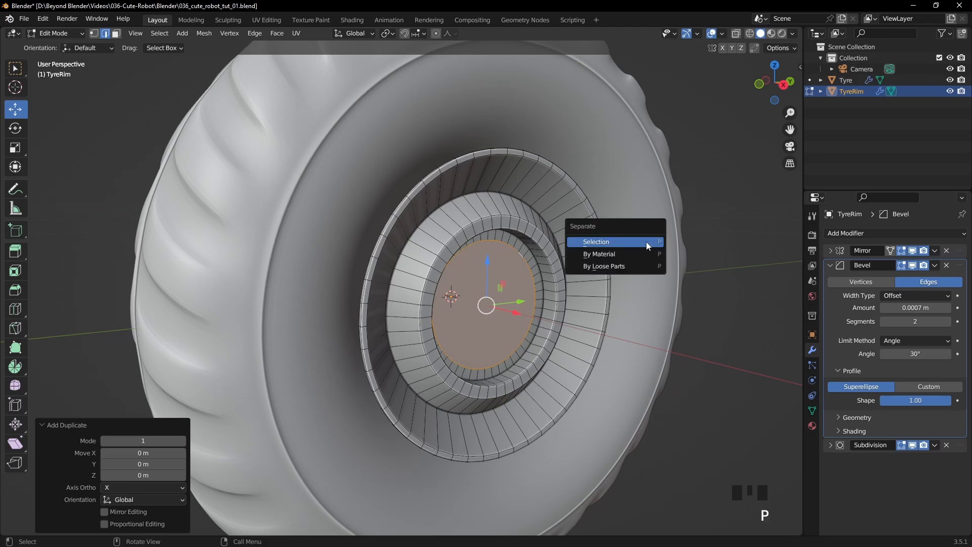
click(613, 242)
key(Tab)
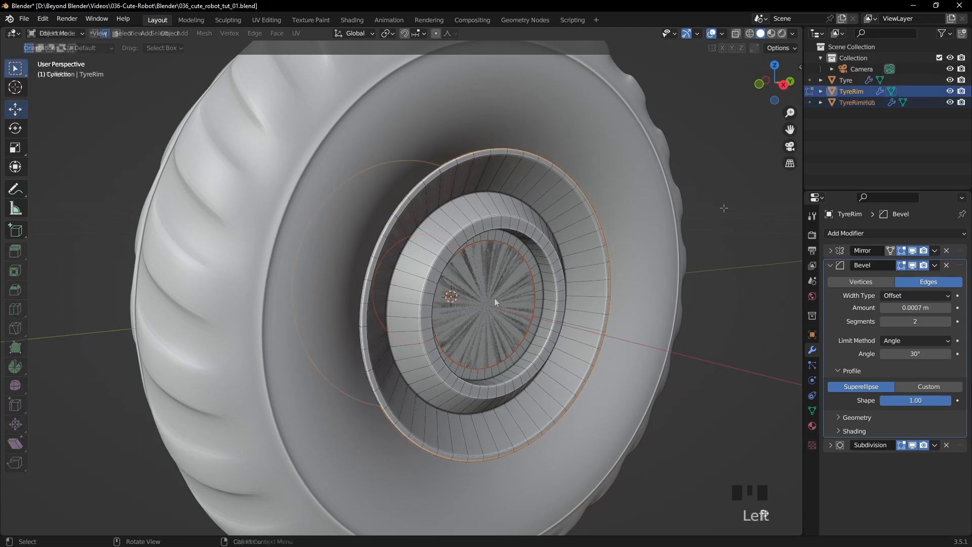
- Extrude the TyreRimHub's disc face outward by about 0.0108 m
click(495, 297)
key(Tab)
click(527, 332)
click(116, 34)
click(506, 293)
middle_drag(641, 265, 577, 297)
key(e)
click(630, 277)
- Examine the extruded hub in profile from the front orthographic view with wireframe shading
scroll(504, 297, down, 2)
key(KP_1)
key(shift+z)
scroll(530, 308, up, 3)
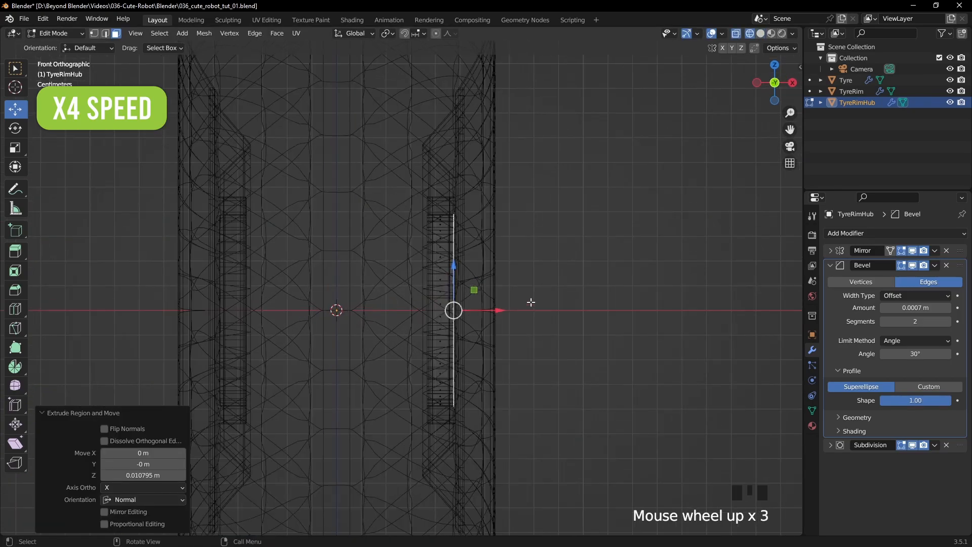
- Move the hub's outer disc face further outward along X, checking it against the wheel profile, and return to solid shading
scroll(545, 287, down, 1)
drag(488, 306, 513, 306)
scroll(546, 286, down, 1)
shift+middle_drag(545, 285, 552, 301)
drag(511, 318, 515, 318)
key(shift+z)
- Delete the disc face that closes the hub's outer end
middle_drag(515, 319, 643, 319)
scroll(558, 315, up, 3)
key(Delete)
click(509, 301)
- Extrude the hub's open outer edge loop into a flat flange scaled about 1.57, and scale that edge down by about 0.82
middle_drag(510, 301, 571, 276)
alt+click(572, 274)
key(e)
key(s)
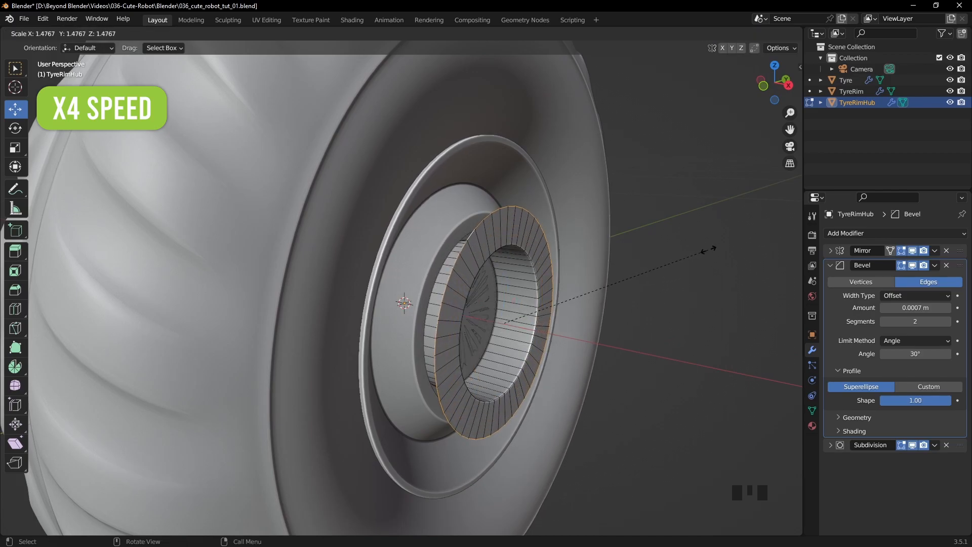
click(708, 247)
key(KP_3)
key(s)
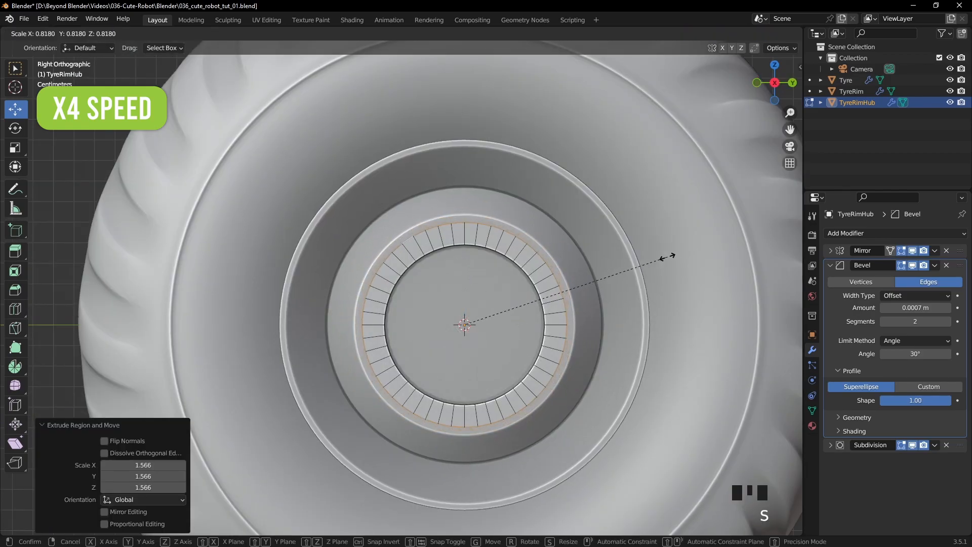
click(664, 257)
- Delete the disc face at the inner end of the hub's opening
middle_drag(598, 255, 620, 281)
click(463, 304)
click(116, 33)
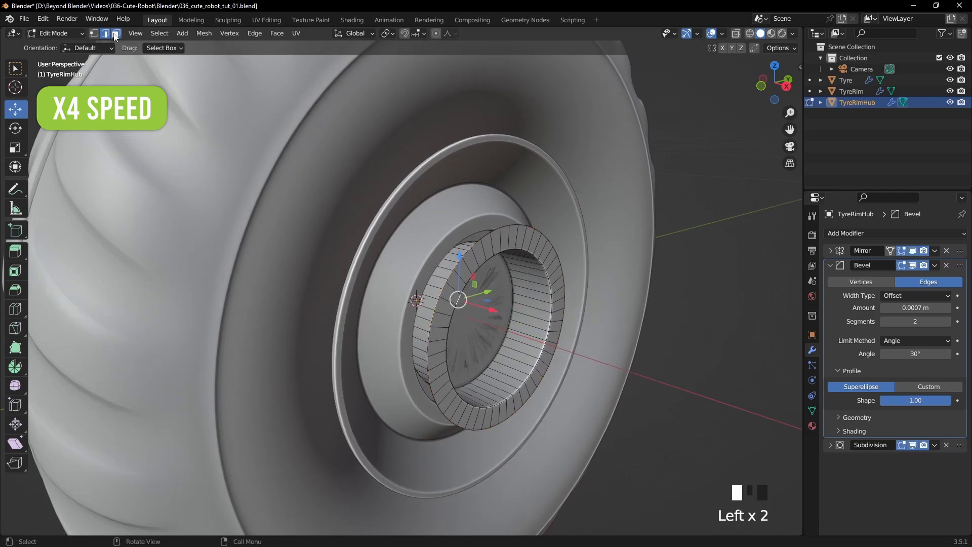
middle_drag(511, 304, 489, 305)
click(484, 304)
key(Delete)
click(483, 305)
- Extrude the flange's outer edge loop about 0.0235 m outward along X
click(106, 33)
alt+click(500, 227)
scroll(582, 245, down, 1)
mouse_move(566, 267)
shift+middle_down()
mouse_move(540, 257)
mouse_move(567, 256)
shift+middle_up()
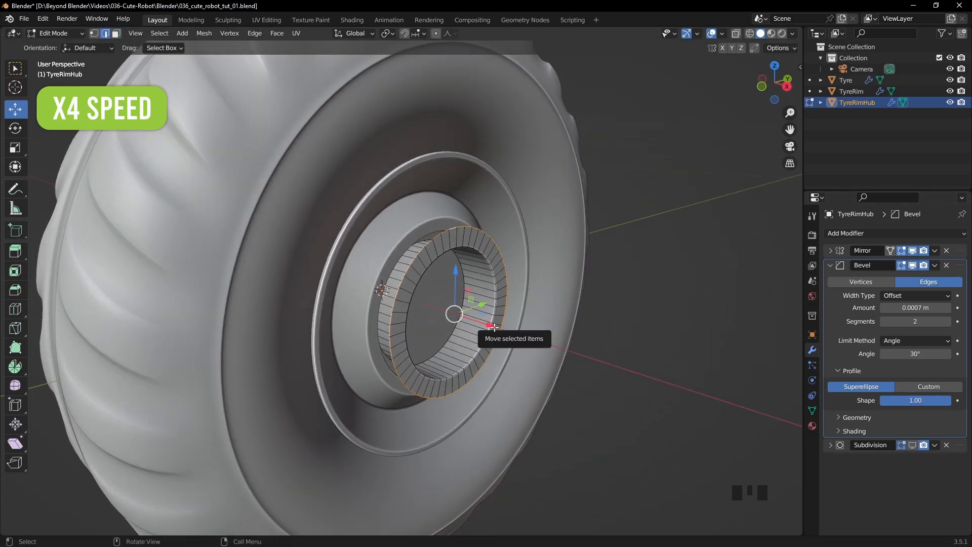
key(e)
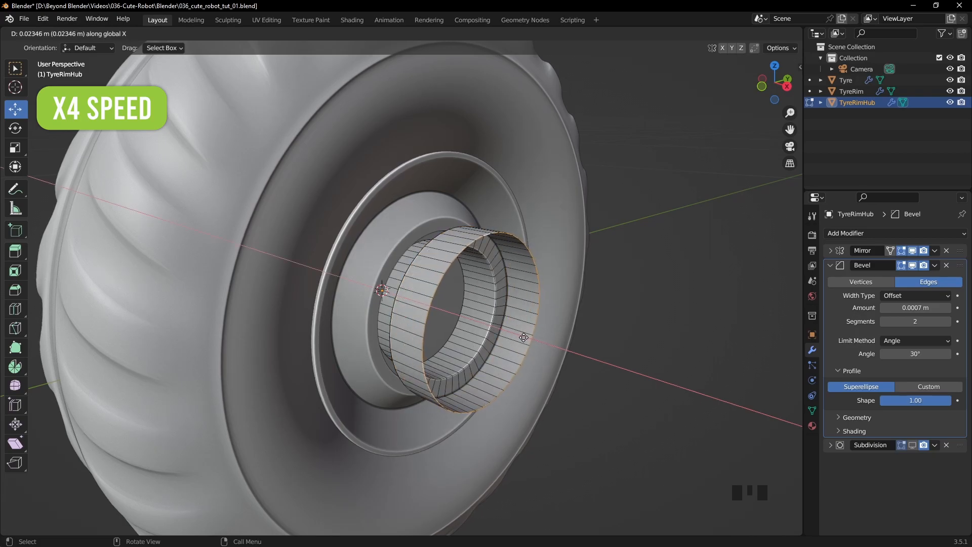
click(527, 337)
- Fill the hub's open outer end with a face and inset it about 0.0093 m
key(f)
key(i)
click(670, 266)
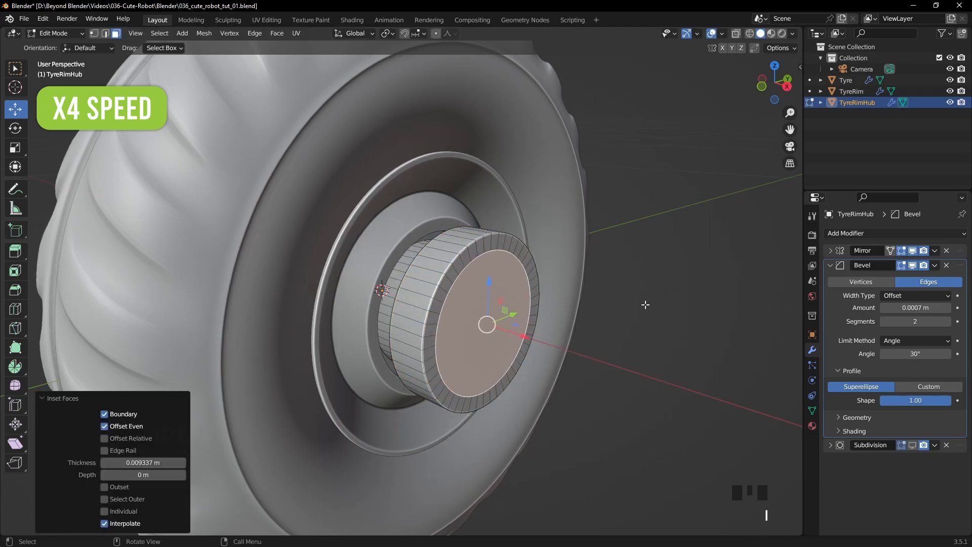
- Examine the hub's topology in Object Mode with the wireframe overlay turned on
key(Tab)
middle_drag(645, 304, 559, 307)
scroll(530, 306, up, 3)
scroll(529, 306, down, 2)
click(725, 273)
key(q)
click(701, 287)
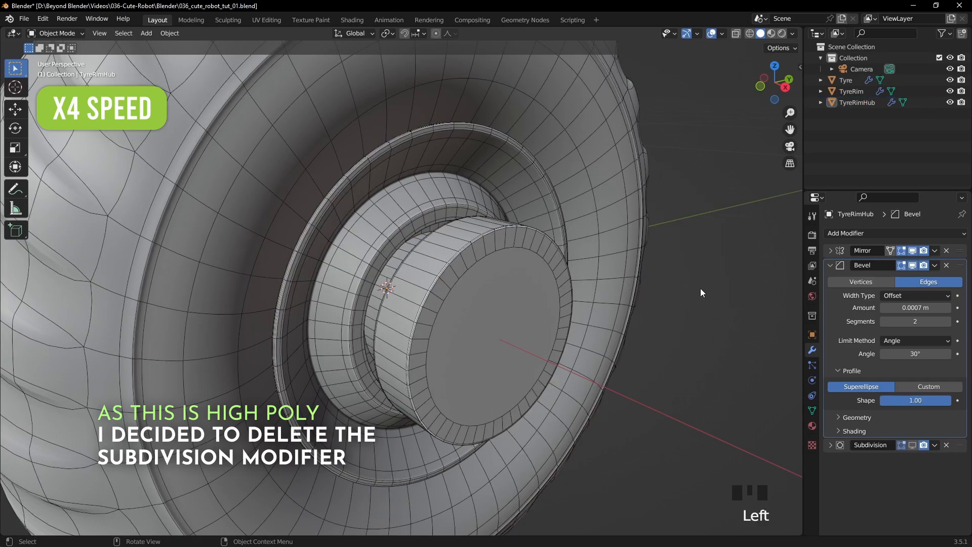
middle_drag(701, 288, 705, 286)
- Preview TyreRimHub's Subdivision modifier with Optimal Display off and remove the modifier
click(913, 445)
click(831, 446)
click(883, 500)
click(882, 500)
click(882, 501)
click(883, 500)
click(883, 500)
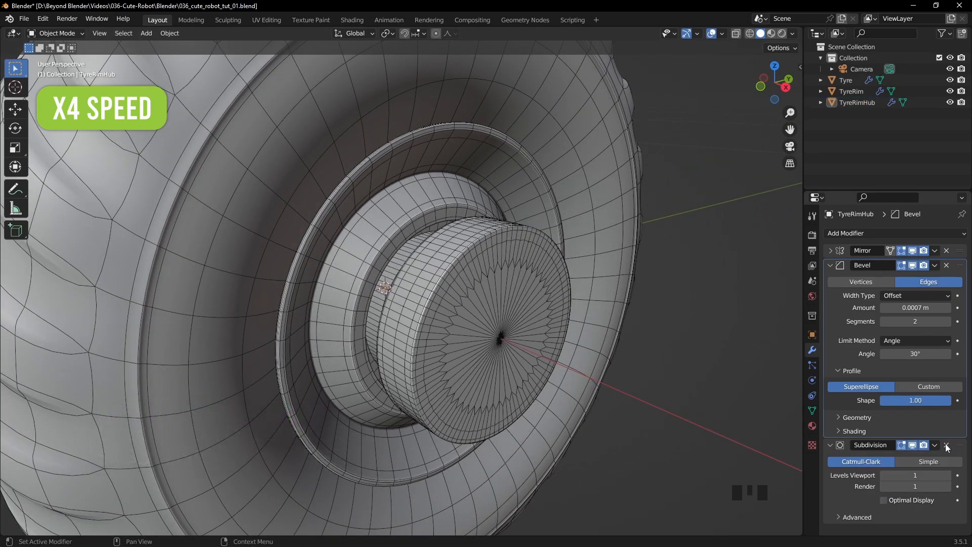
click(946, 445)
- Turn off the wireframe overlay and bring the whole wheel into view
key(Tab)
key(Tab)
scroll(681, 266, down, 3)
click(722, 33)
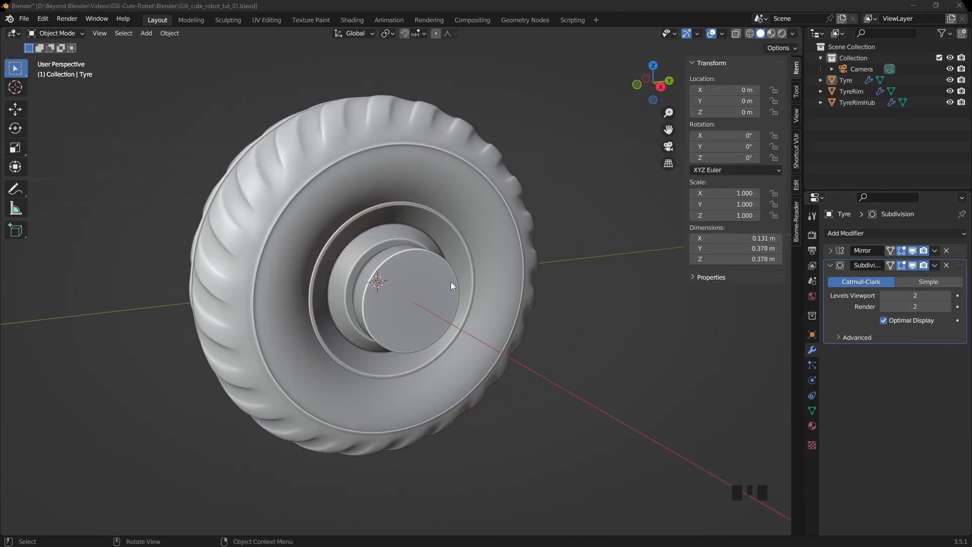
middle_drag(451, 281, 545, 230)
- Add one centred loop cut around the Tyre's sidewall, just outside its innermost face ring
click(490, 227)
key(Tab)
alt+click(472, 283)
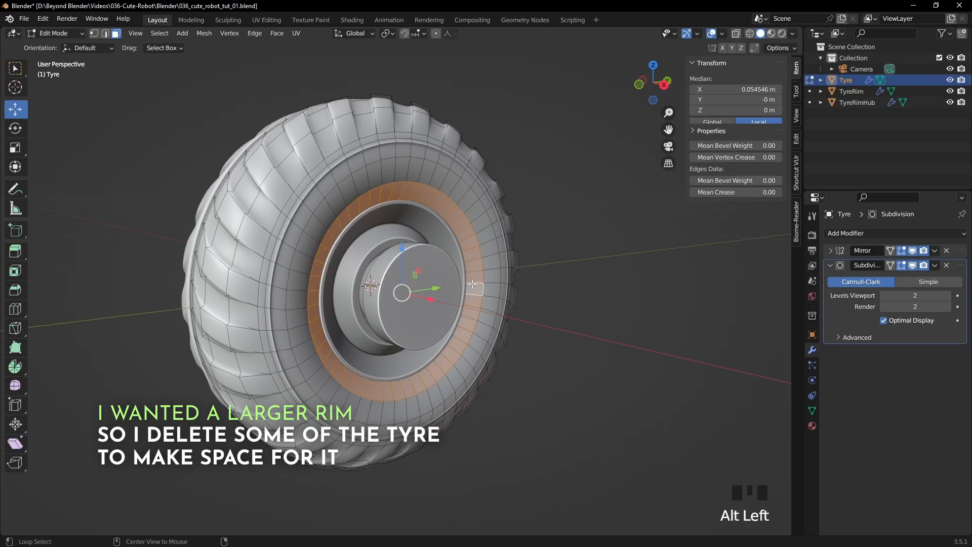
mouse_move(567, 273)
middle_down()
mouse_move(612, 265)
mouse_move(580, 268)
middle_up()
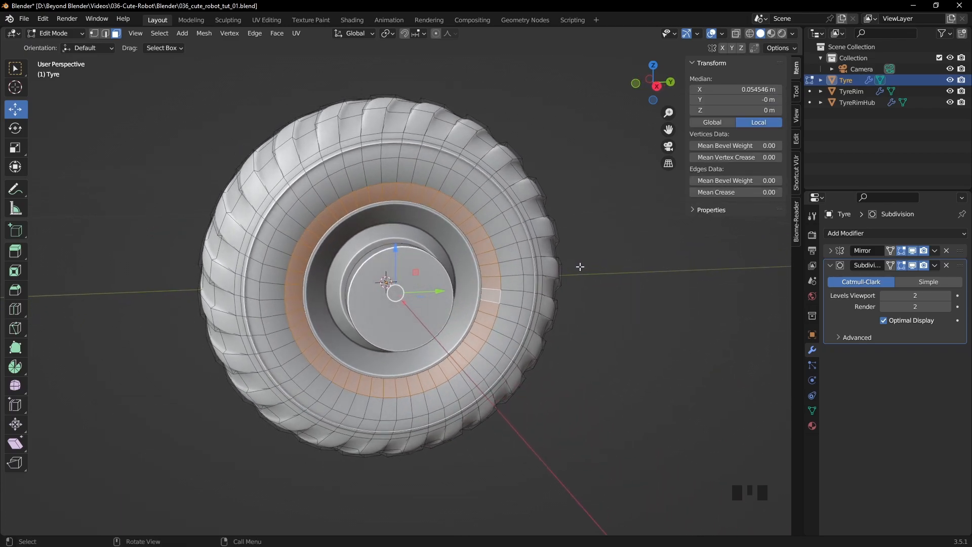
key(ctrl+r)
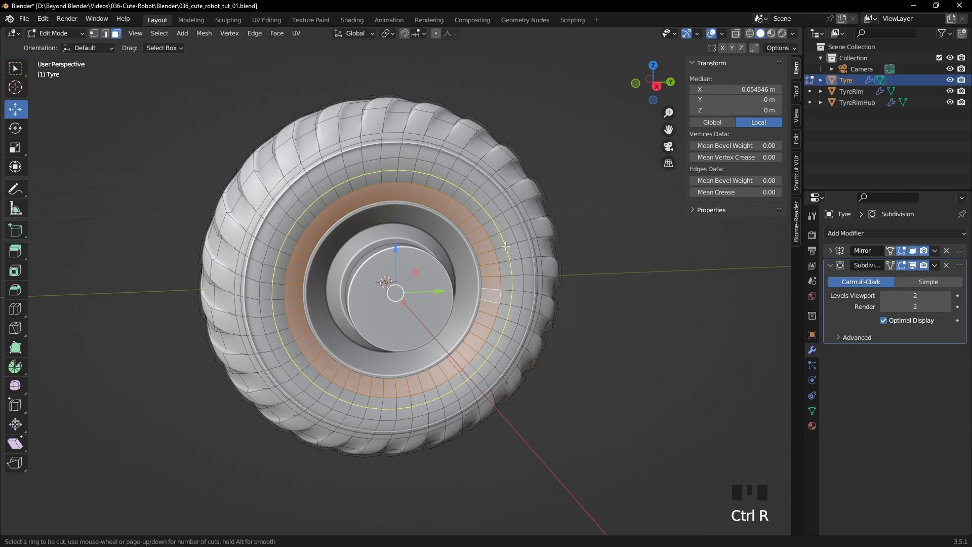
click(505, 246)
right_click(512, 239)
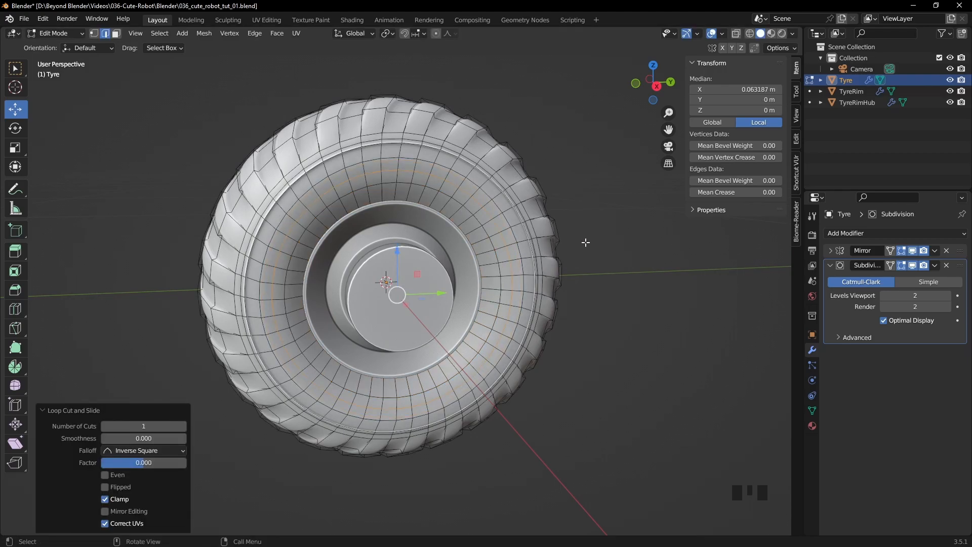
- Delete the Tyre's two innermost sidewall face loops to make room for a larger rim
key(3)
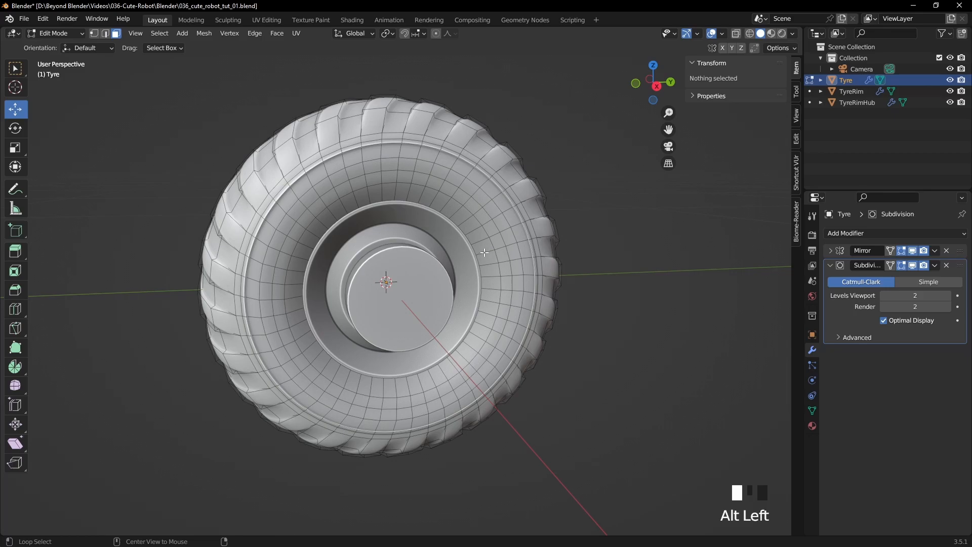
alt+click(484, 252)
alt+shift+click(499, 247)
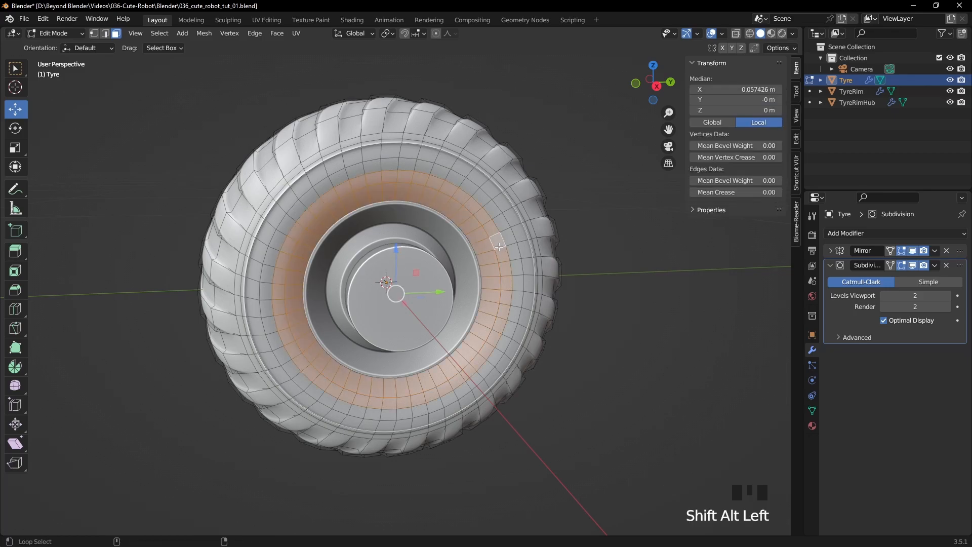
key(Delete)
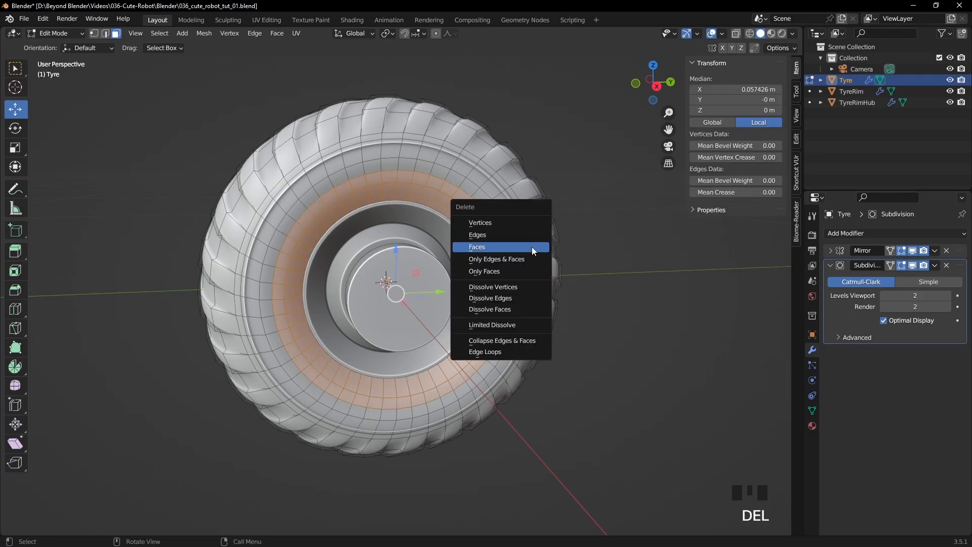
click(532, 247)
middle_drag(532, 247, 497, 220)
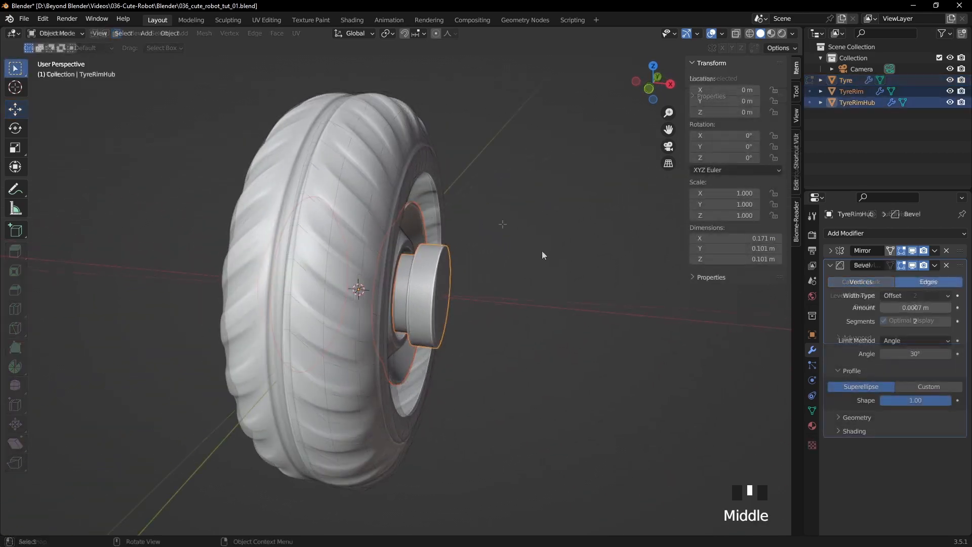
- Open TyreRim for mesh editing, hide its Subdivision modifier in the viewport and select all of its vertices
click(415, 226)
click(417, 226)
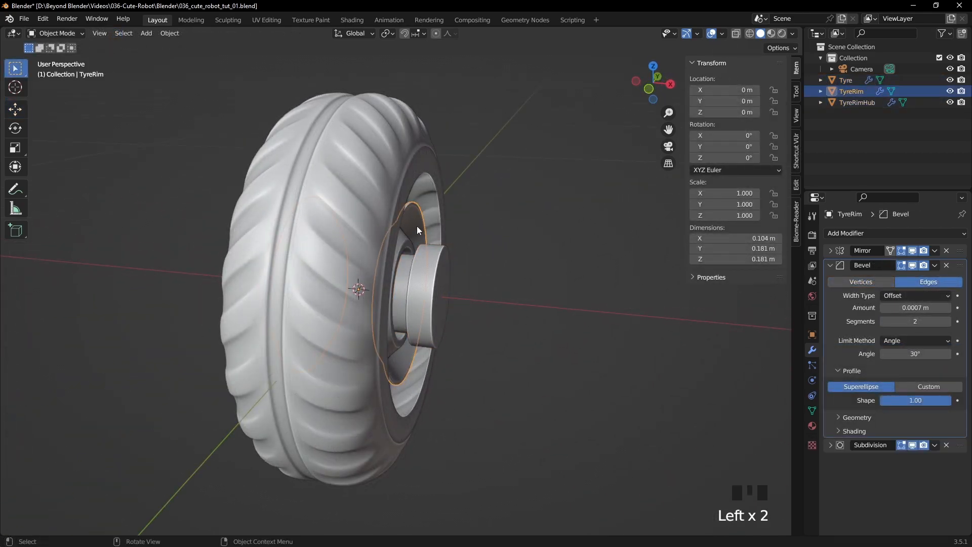
key(Tab)
middle_drag(531, 222, 501, 223)
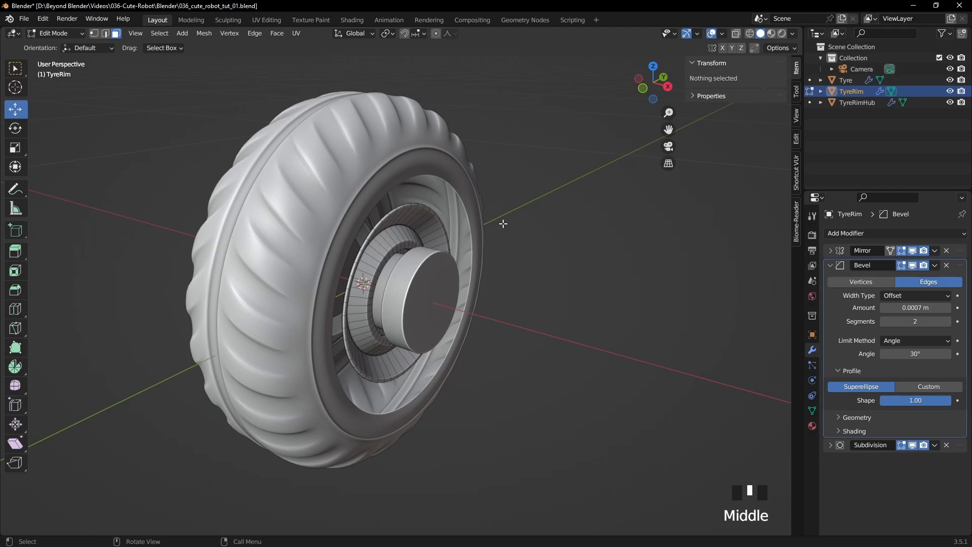
click(913, 445)
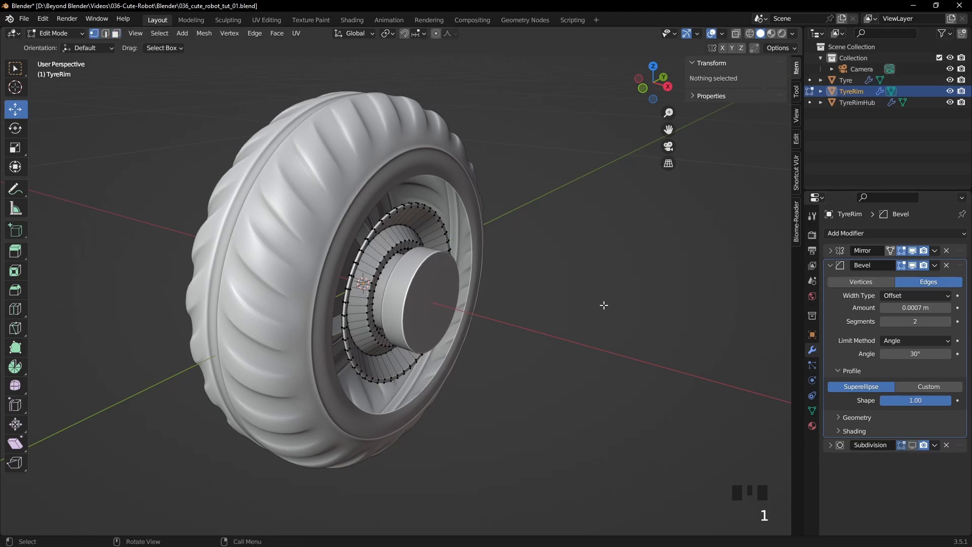
key(a)
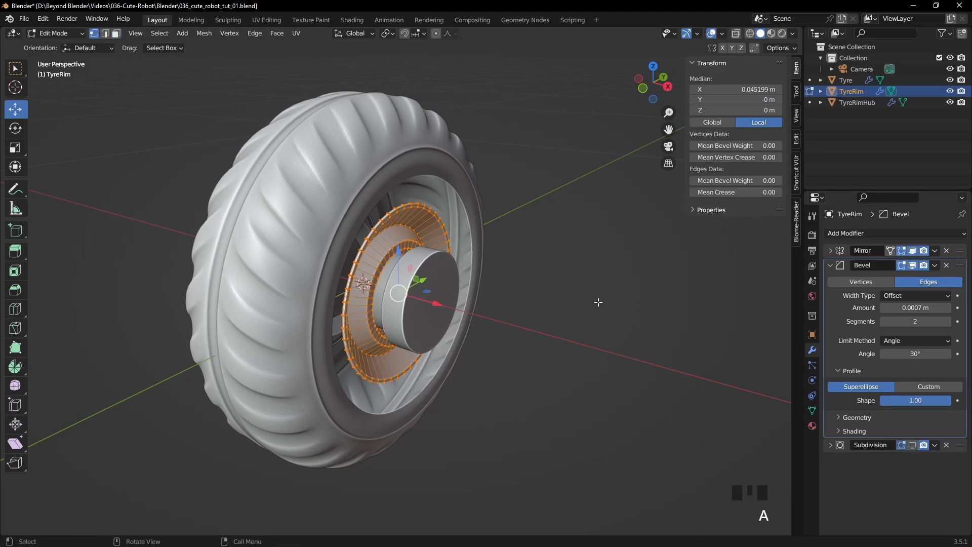
- Scale the entire rim mesh by about 1.322 around the Median Point in the right orthographic view
key(KP_3)
scroll(500, 233, up, 3)
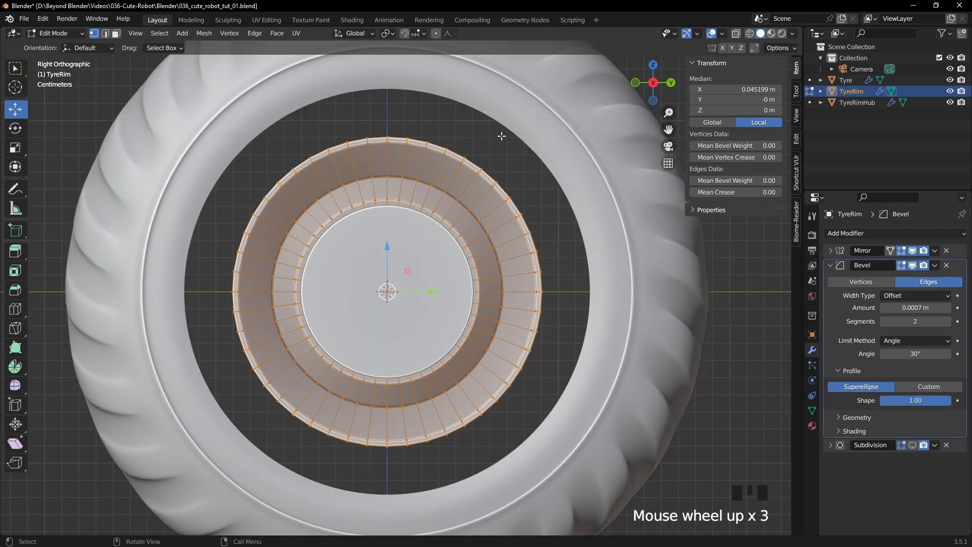
click(392, 33)
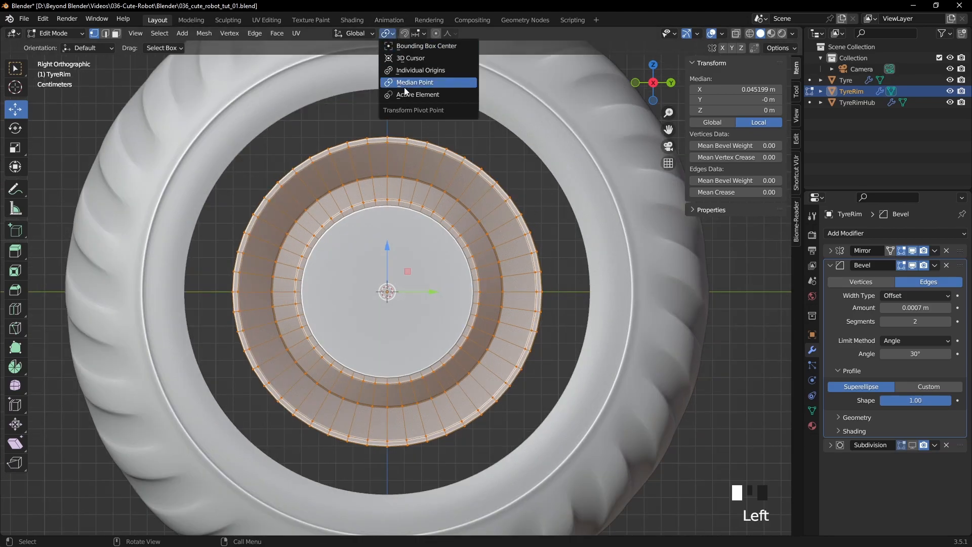
click(405, 83)
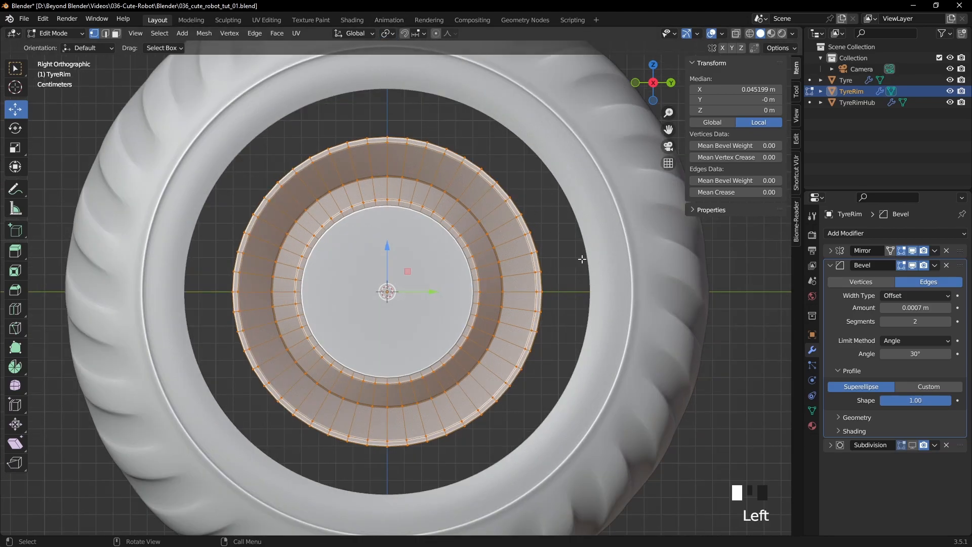
key(s)
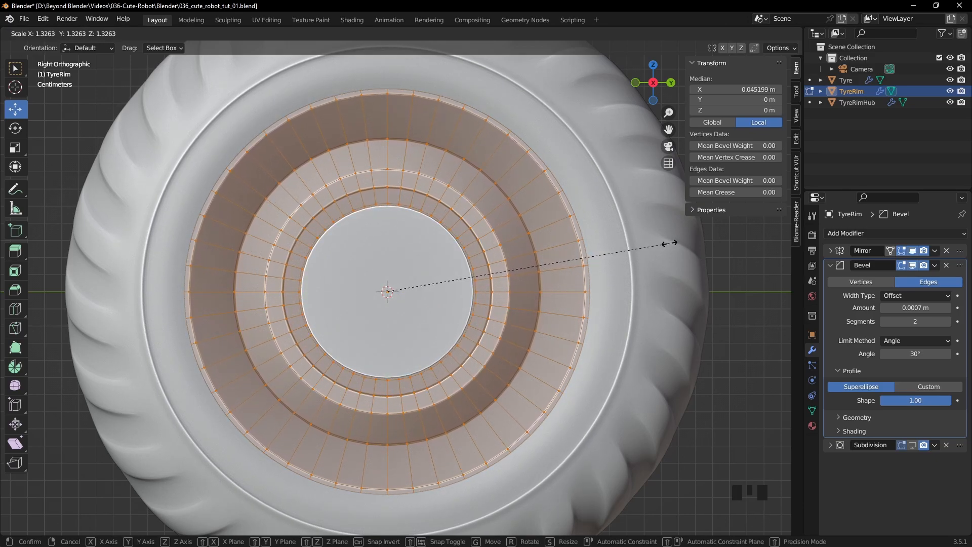
click(669, 243)
- Move the enlarged rim outward along X to a median X of about 0.0582 m and return to Object Mode
scroll(668, 243, down, 4)
middle_drag(669, 243, 531, 259)
scroll(531, 258, up, 2)
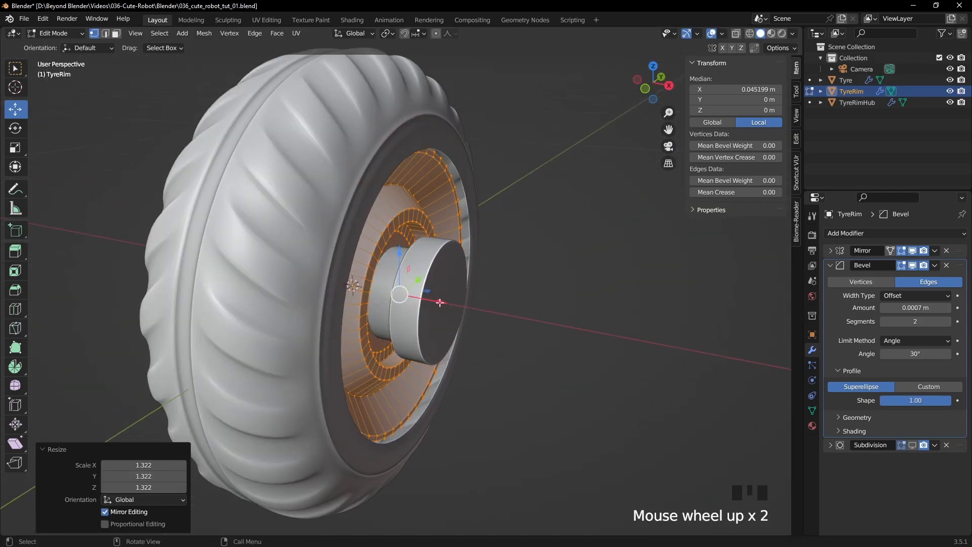
scroll(458, 290, up, 2)
drag(437, 305, 463, 310)
middle_drag(458, 317, 494, 321)
scroll(442, 352, up, 2)
key(Tab)
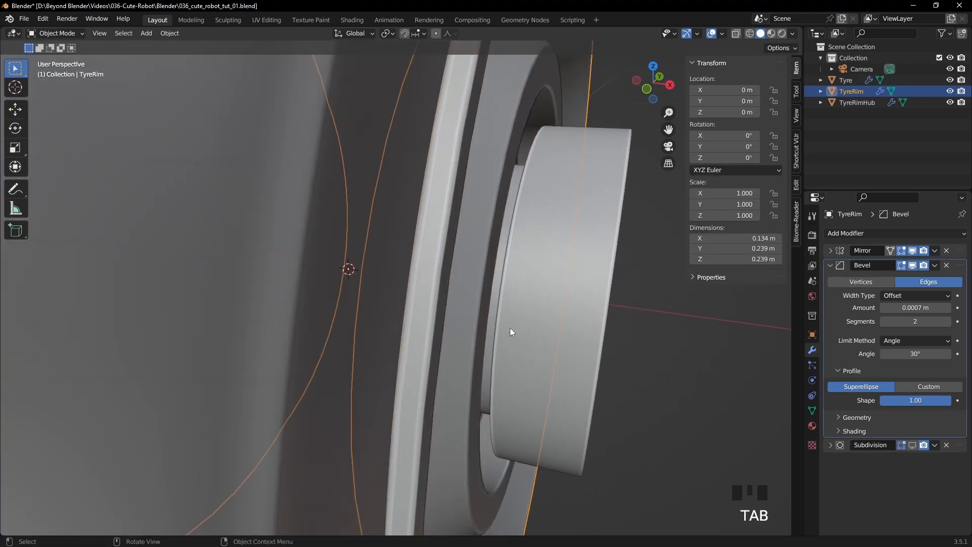
- Show TyreRim's Subdivision modifier in the viewport again and turn on the Face Orientation overlay
click(913, 445)
click(647, 421)
scroll(598, 369, down, 2)
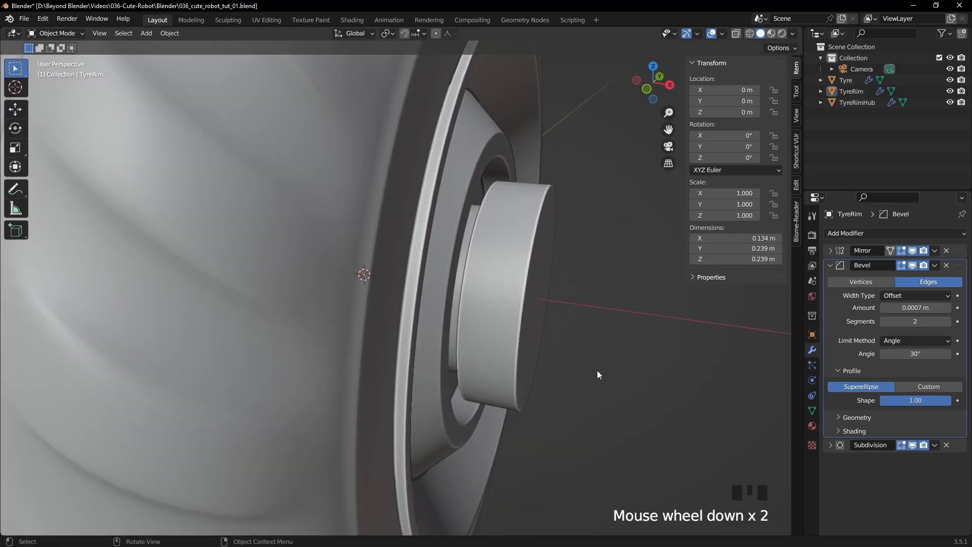
middle_drag(541, 297, 531, 294)
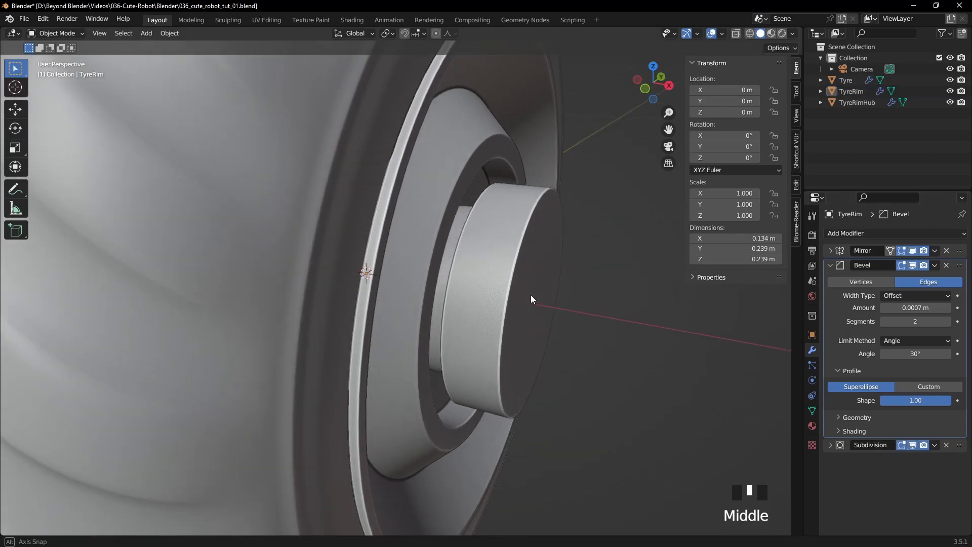
click(722, 34)
click(652, 244)
middle_drag(589, 317, 605, 318)
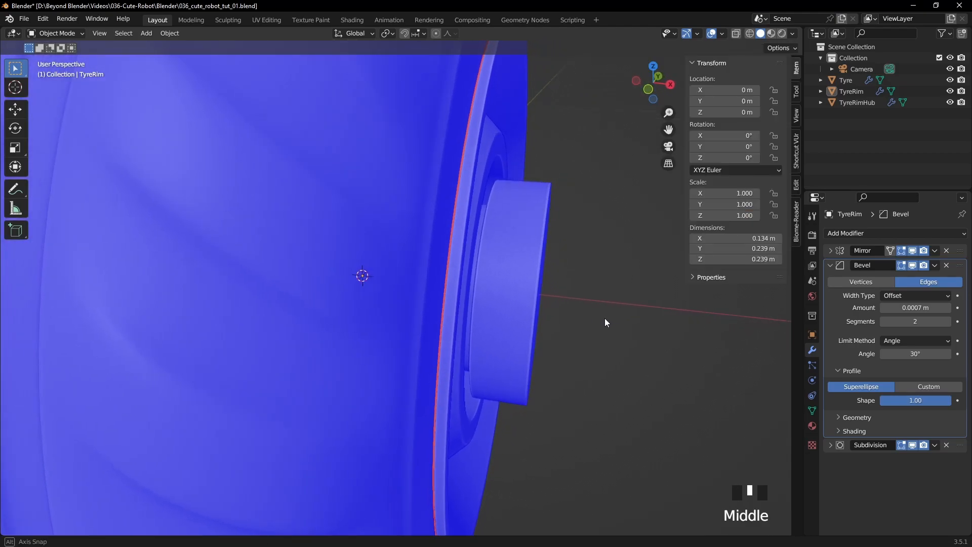
- Move the entire TyreRim mesh slightly inward along X so its lip meets the tyre edge
click(454, 287)
key(Tab)
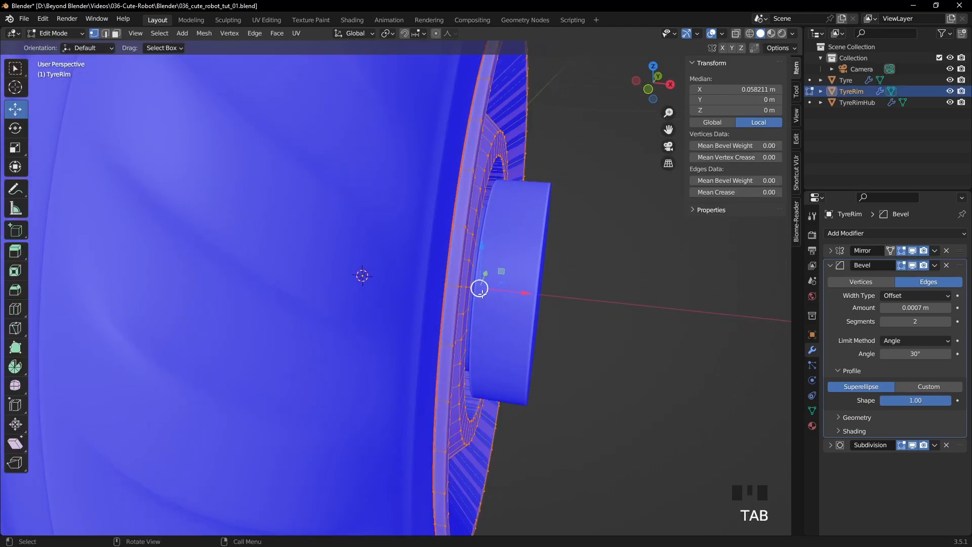
drag(523, 293, 512, 294)
scroll(513, 293, down, 3)
key(Tab)
- Inspect the wheel from the opposite side and turn off the Face Orientation overlay
middle_drag(566, 275, 373, 269)
scroll(426, 276, up, 3)
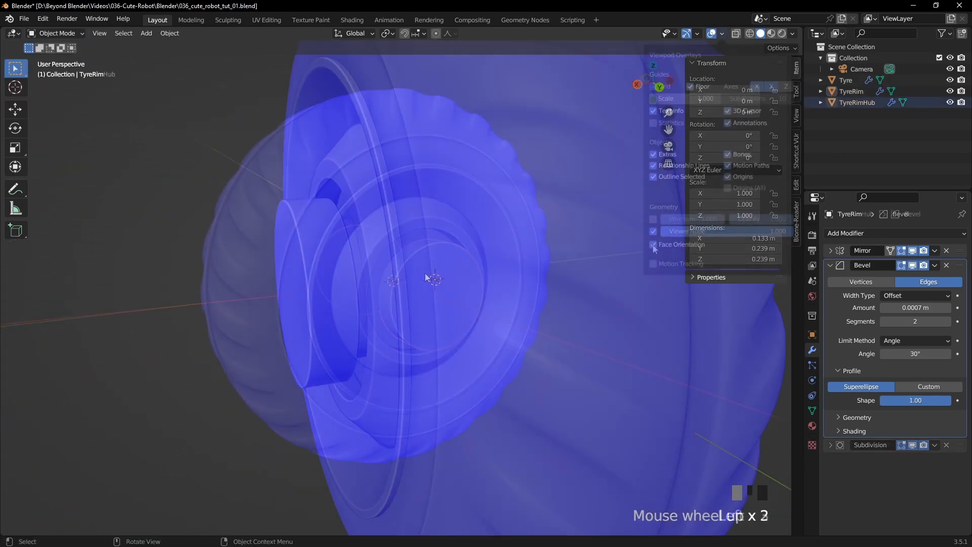
middle_drag(558, 296, 655, 321)
- In TyreRimHub, move the wide outer cylinder outward along X by about 0.005 m
click(448, 284)
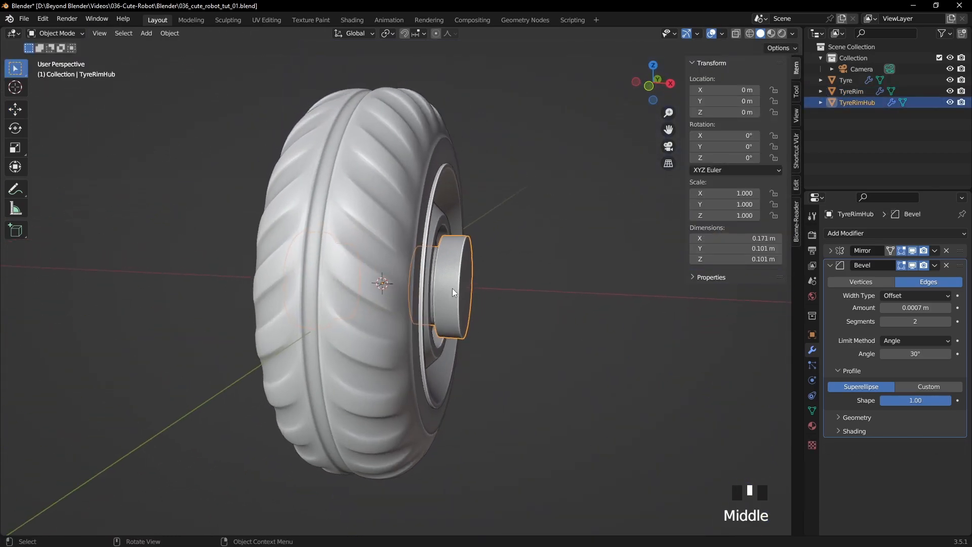
key(Tab)
key(a)
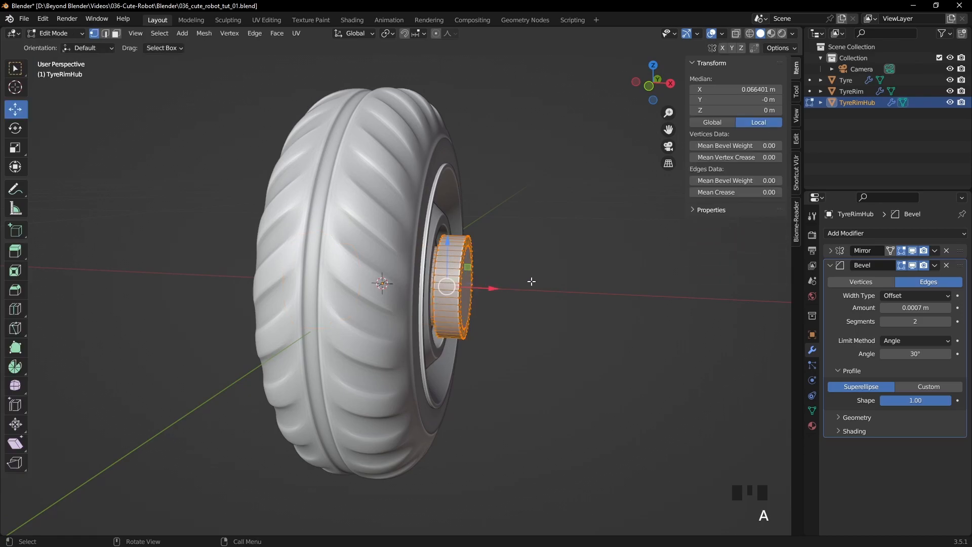
key(KP_1)
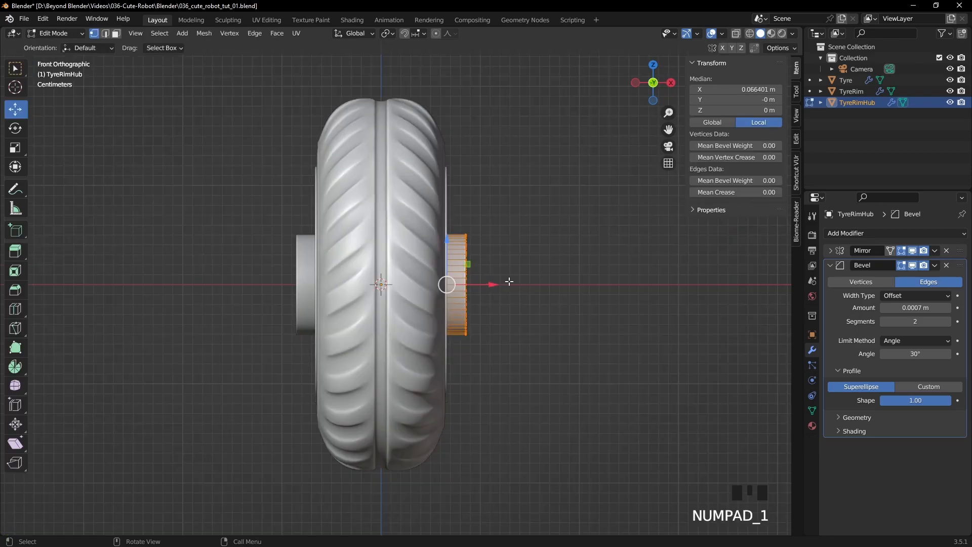
key(z)
scroll(519, 278, up, 5)
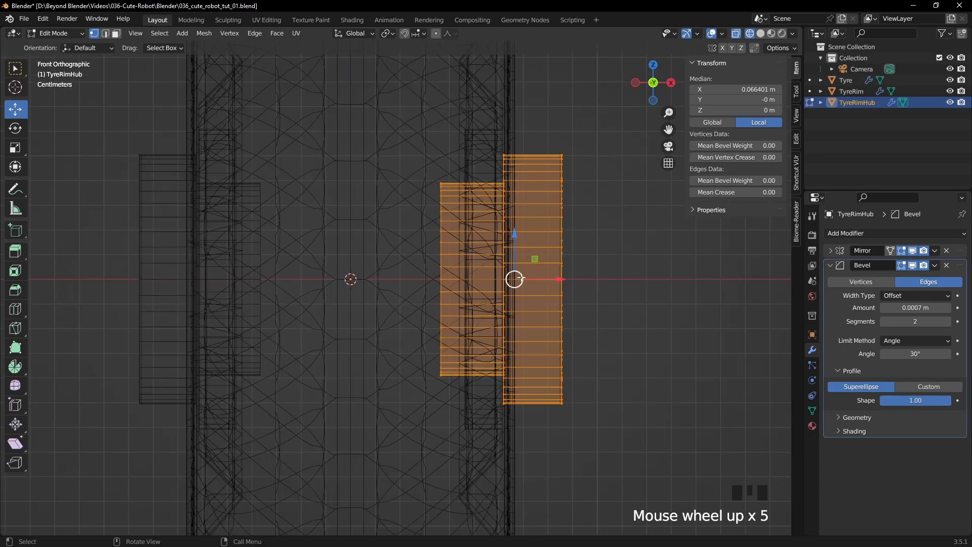
shift+middle_drag(519, 278, 419, 269)
click(533, 215)
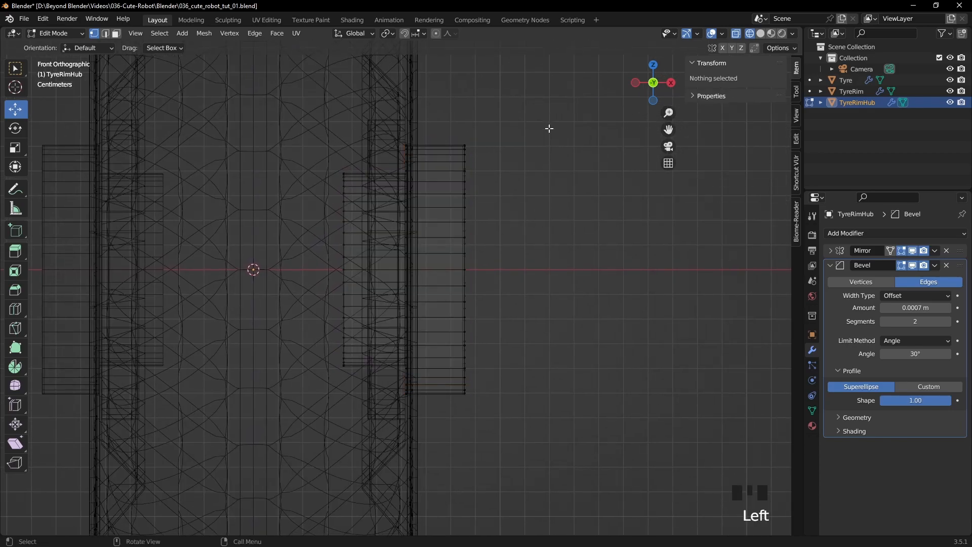
scroll(550, 129, down, 3)
drag(534, 151, 395, 390)
drag(465, 278, 474, 281)
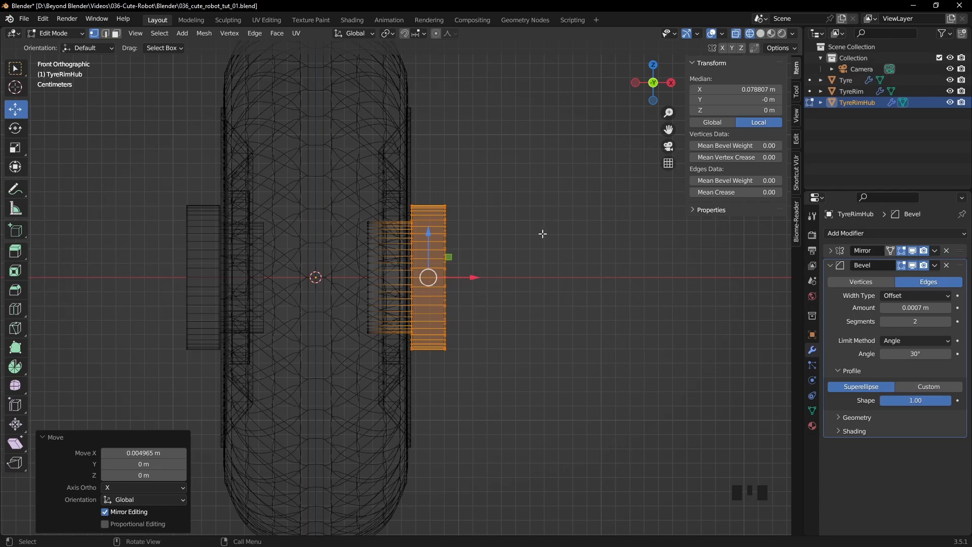
- Extend the hub's narrow inner end inward along X to the wheel's centre and return to solid-shaded Object Mode
drag(358, 203, 391, 369)
drag(415, 278, 293, 278)
click(517, 309)
key(Tab)
click(515, 311)
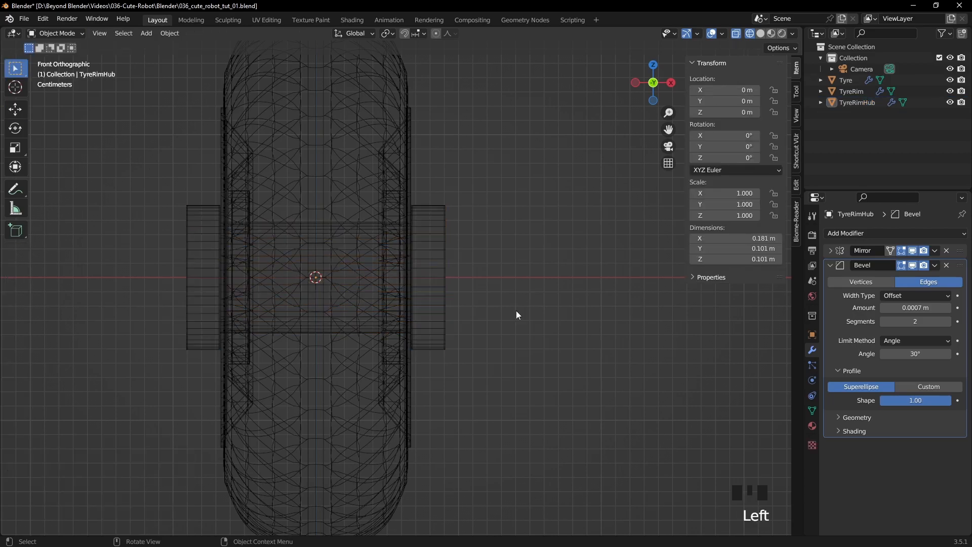
key(z)
click(594, 309)
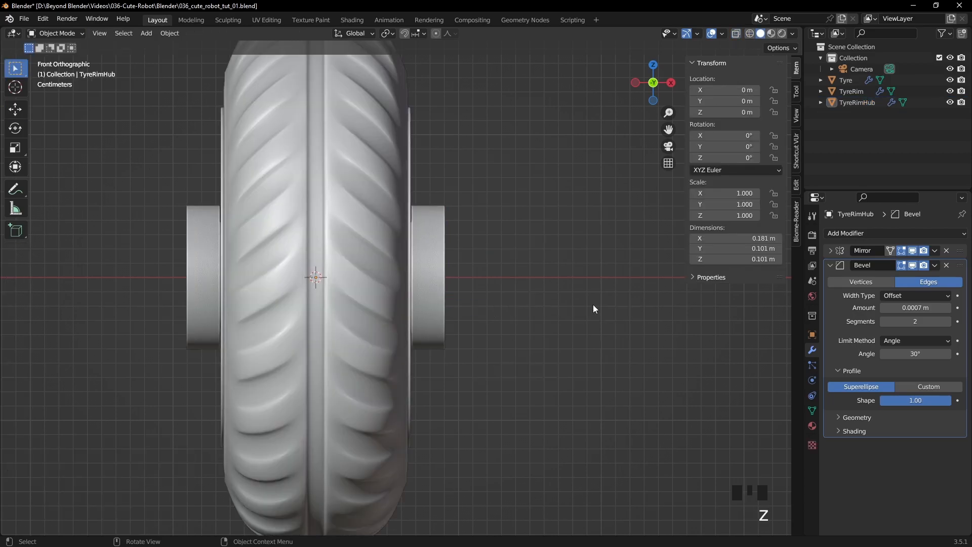
scroll(601, 272, down, 2)
middle_drag(600, 272, 533, 294)
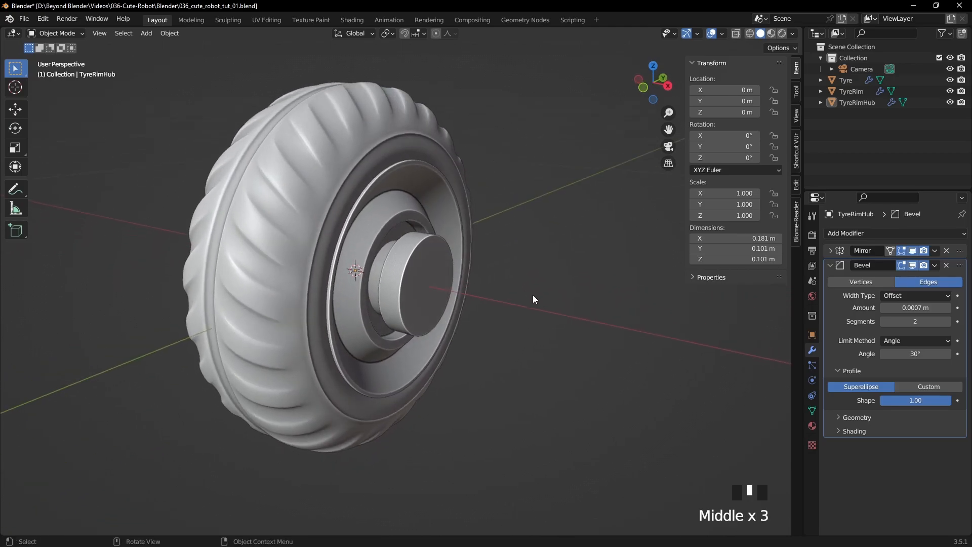
scroll(533, 295, up, 2)
shift+middle_drag(512, 223, 544, 274)
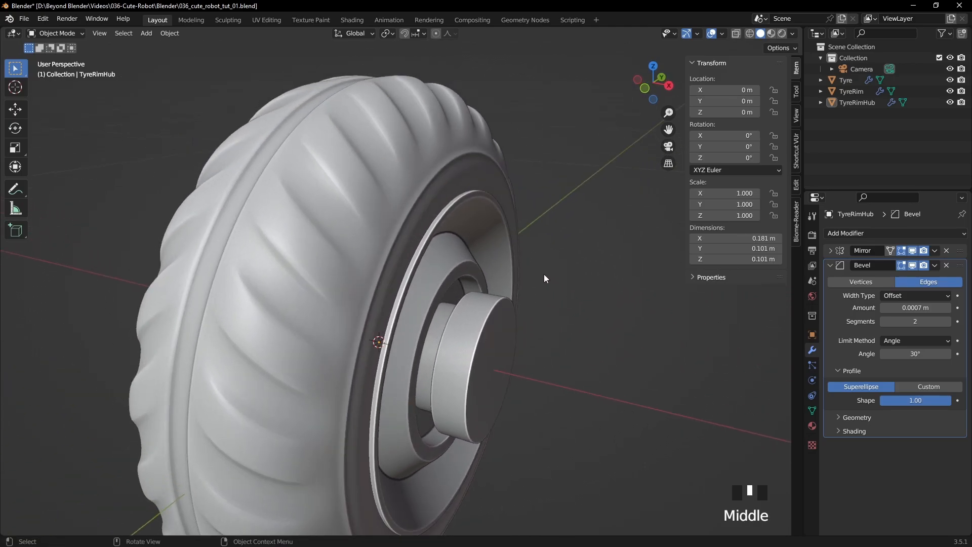
- Move the Tyre's inner sidewall edge loop inward along X by about 0.005 m with connected, sharp-falloff proportional editing
click(471, 175)
key(Tab)
middle_drag(501, 173, 506, 165)
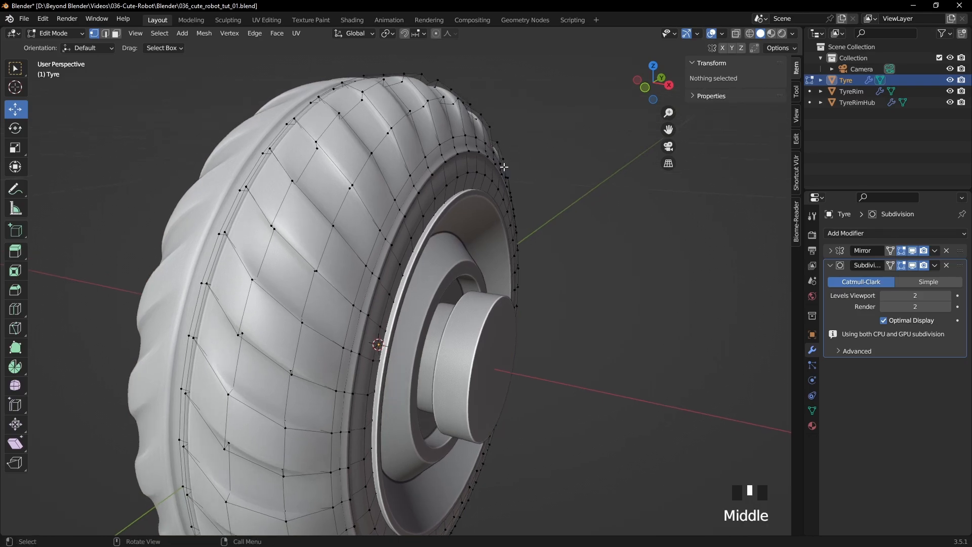
key(2)
key(1)
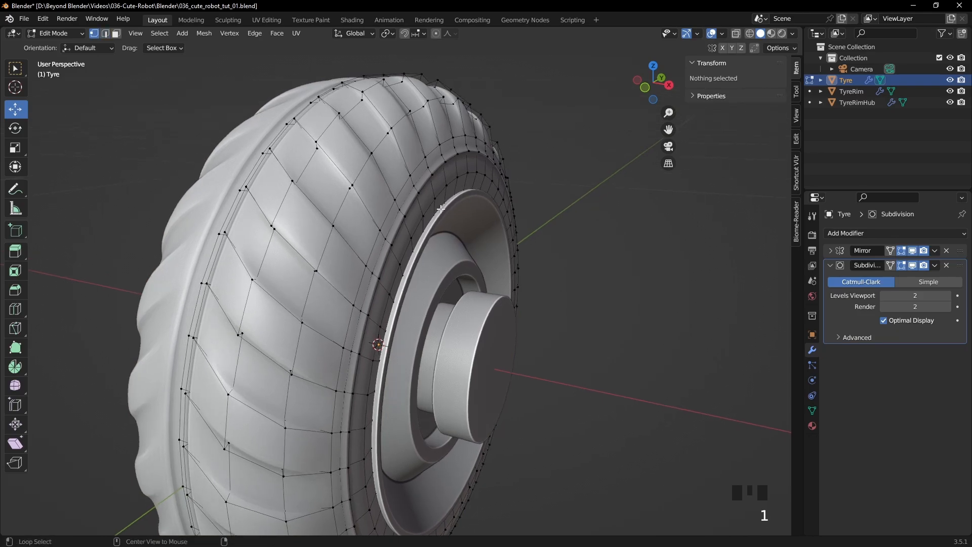
alt+click(441, 208)
middle_drag(440, 209, 589, 217)
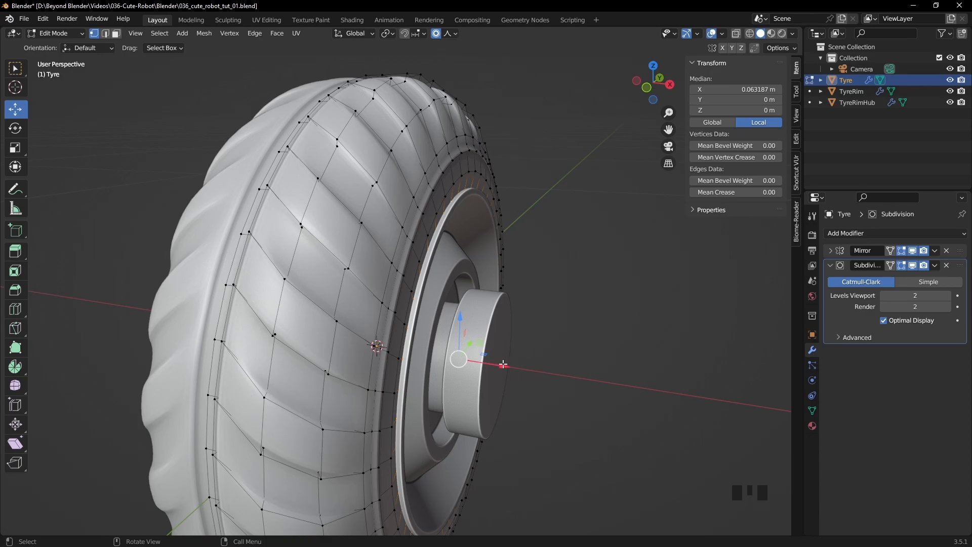
drag(503, 364, 495, 358)
scroll(501, 362, up, 4)
scroll(508, 358, up, 3)
scroll(505, 359, up, 1)
scroll(495, 359, up, 3)
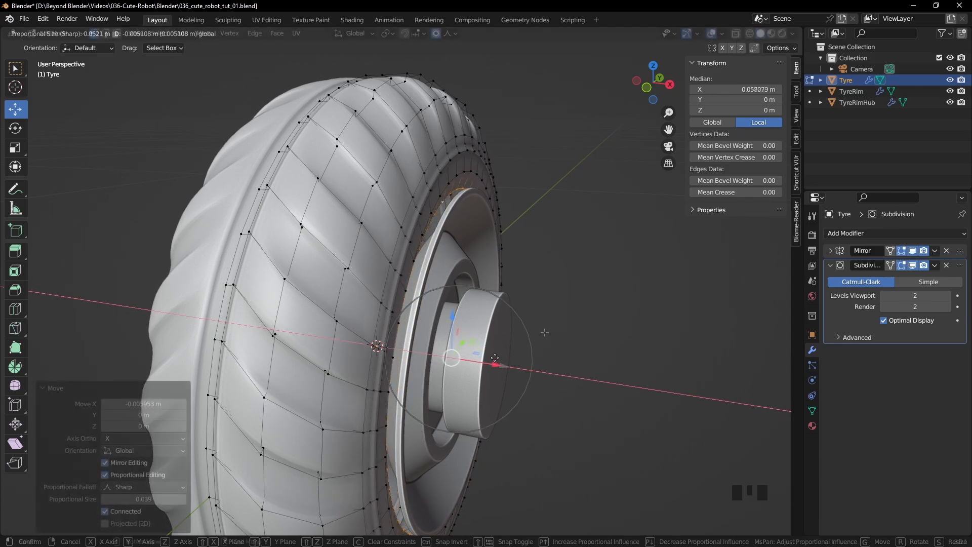
key(Tab)
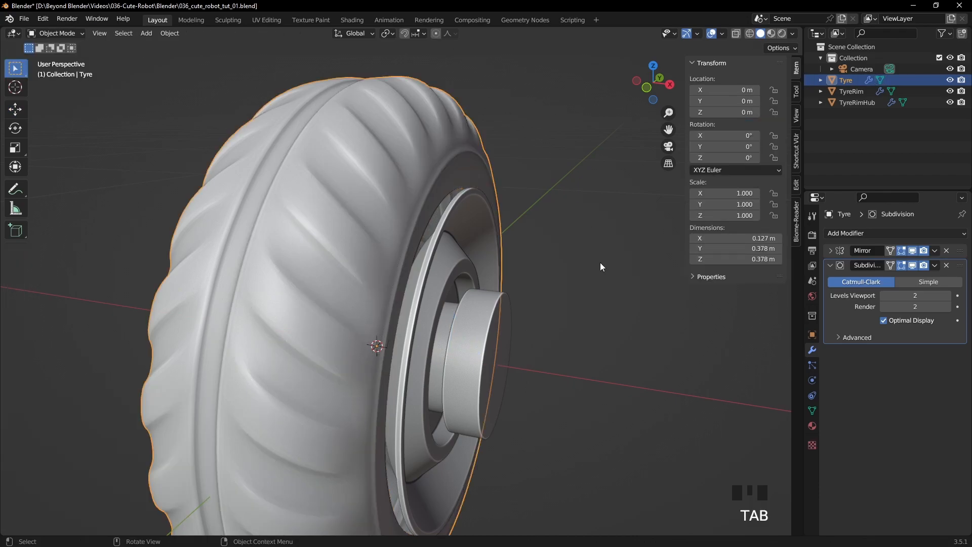
- Select TyreRim and turn on the Face Orientation overlay to check its fit against the tyre
scroll(599, 262, down, 4)
middle_drag(600, 263, 478, 257)
middle_drag(578, 253, 606, 263)
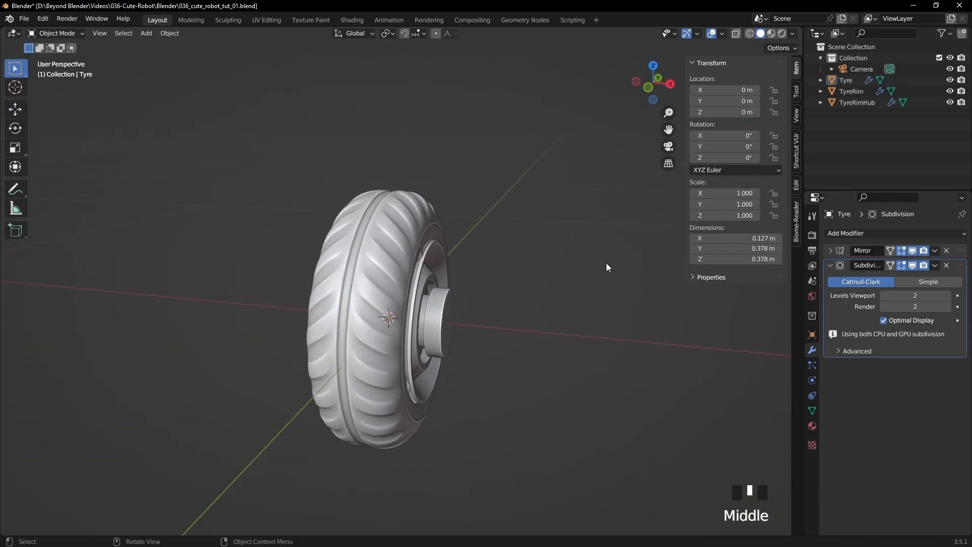
scroll(606, 263, up, 4)
click(446, 238)
scroll(523, 241, up, 3)
shift+middle_drag(606, 169, 563, 198)
click(722, 34)
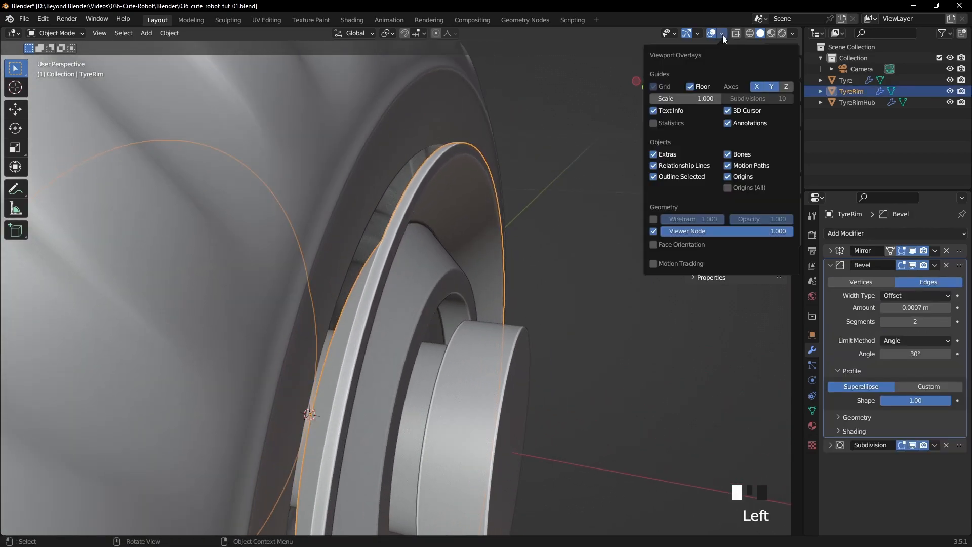
click(655, 244)
- Move the entire TyreRim mesh inward along X to a median X of about 0.0519 m and return to Object Mode
key(Tab)
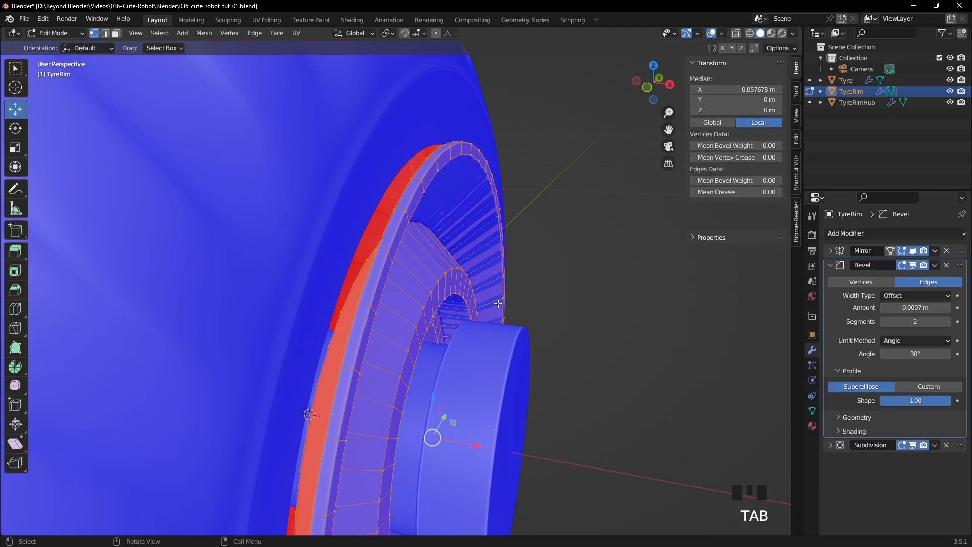
drag(473, 445, 447, 444)
middle_drag(448, 444, 474, 428)
drag(471, 442, 470, 441)
middle_drag(469, 440, 489, 403)
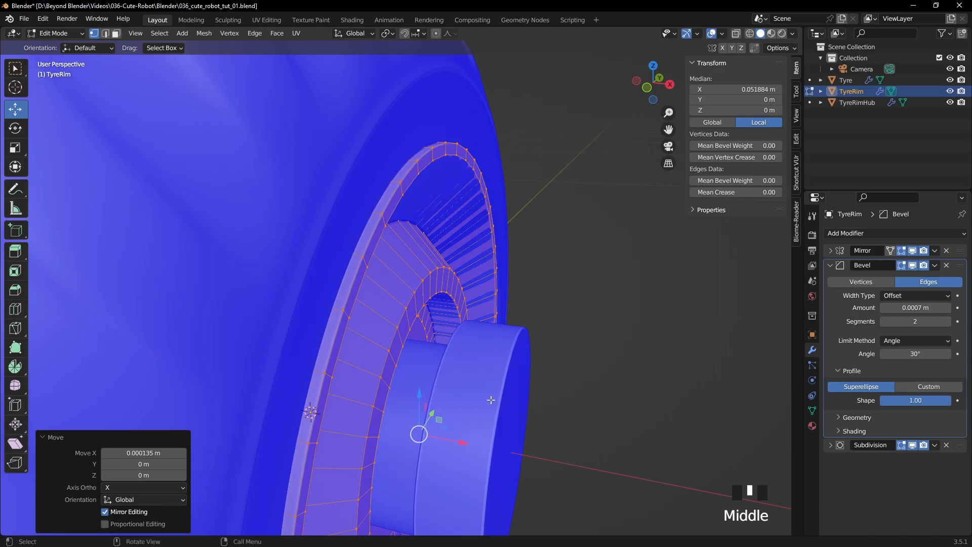
key(Tab)
- Move TyreRimHub's wide outer cylinder inward along X so the mirrored hub is about 0.168 m wide overall
scroll(481, 396, down, 5)
click(409, 348)
key(Tab)
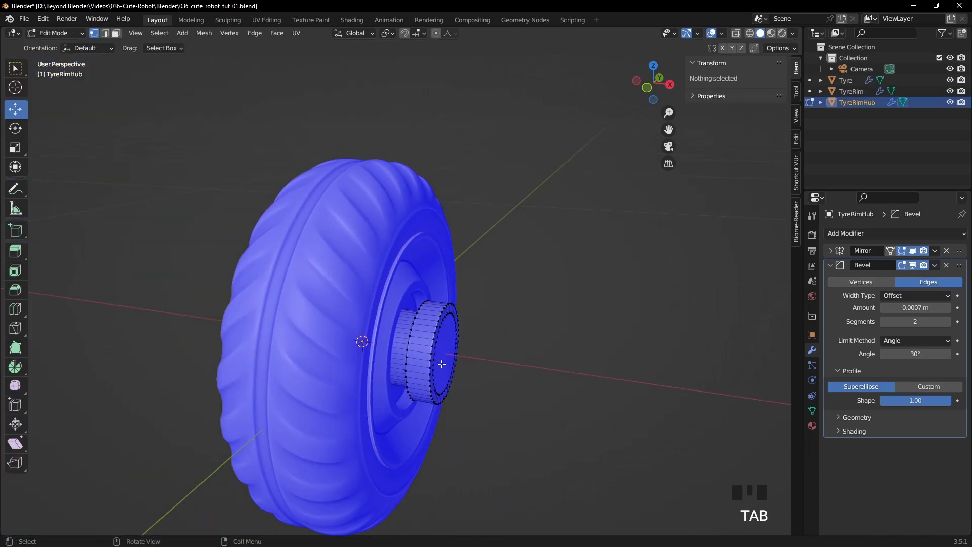
key(KP_1)
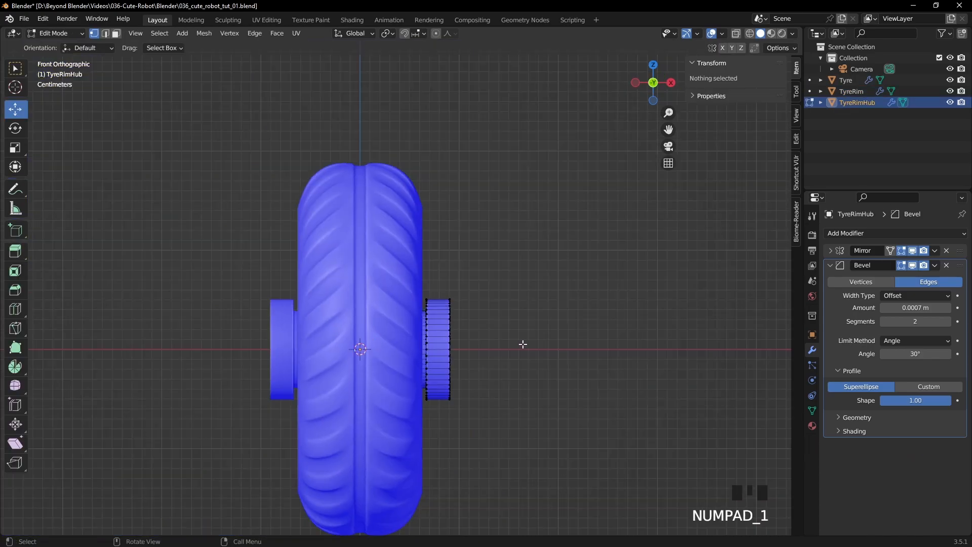
key(z)
drag(506, 275, 421, 402)
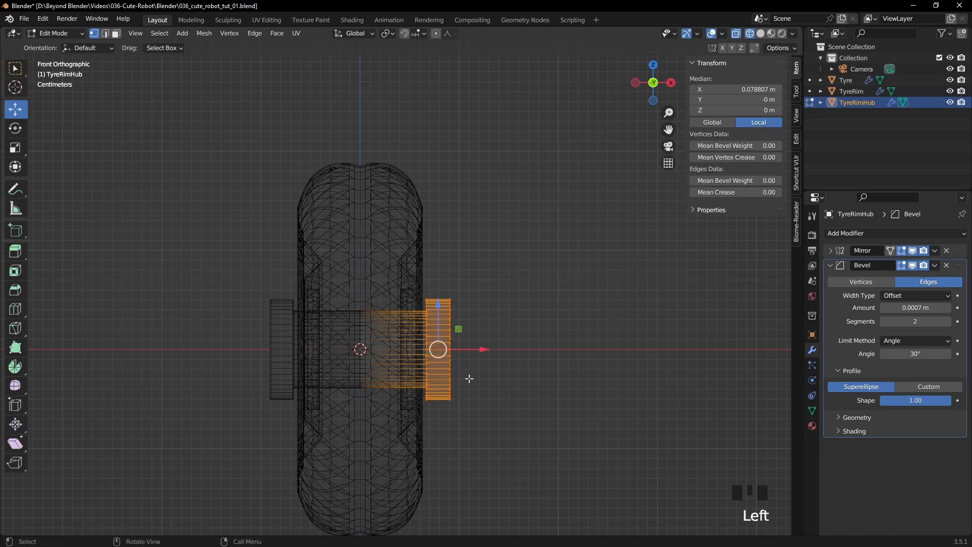
scroll(532, 411, up, 5)
drag(548, 436, 521, 439)
key(z)
scroll(590, 392, down, 5)
key(Tab)
- Turn off the Face Orientation overlay and save the file
middle_drag(575, 391, 517, 433)
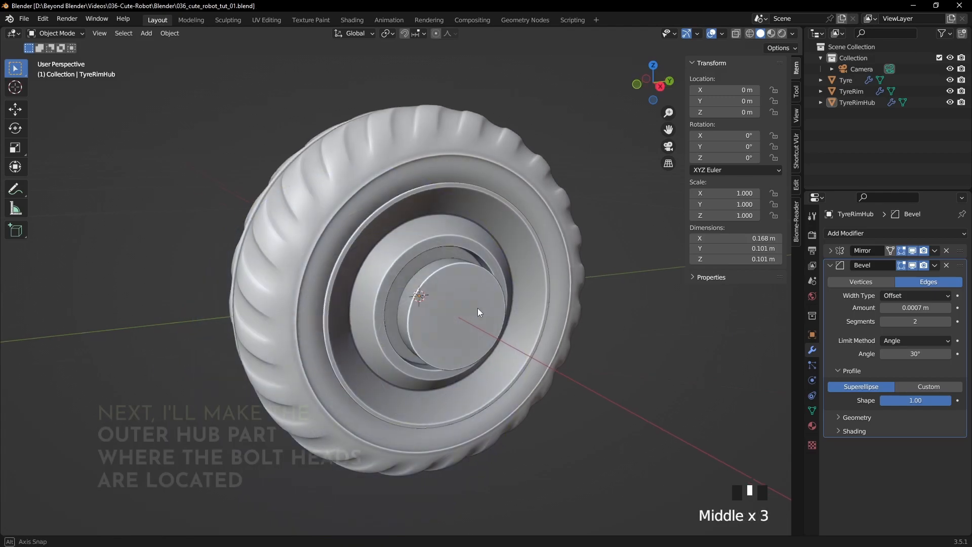
middle_drag(479, 309, 515, 309)
scroll(516, 309, down, 2)
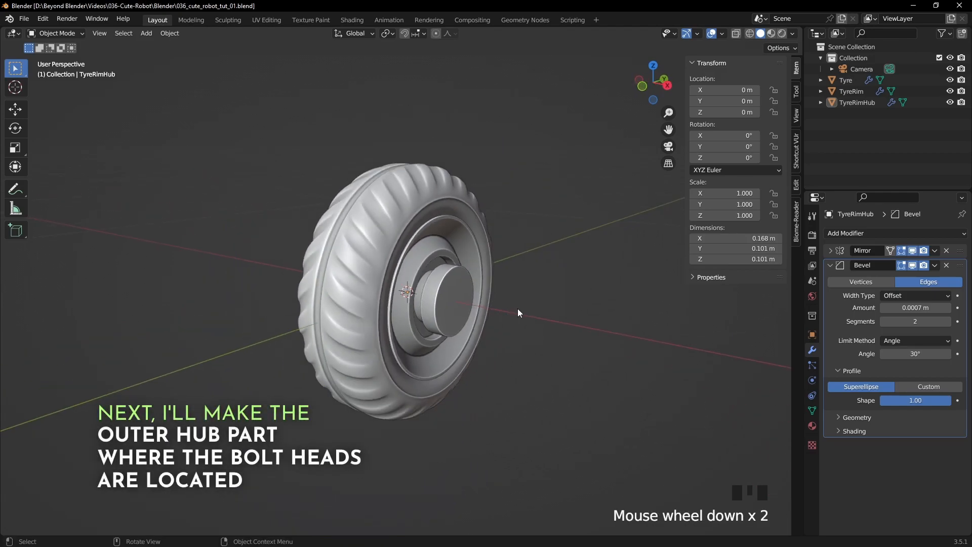
- Add a Round Cube mesh using the Quadsphere preset with 6 arc divisions
key(shift+a)
mouse_move(519, 309)
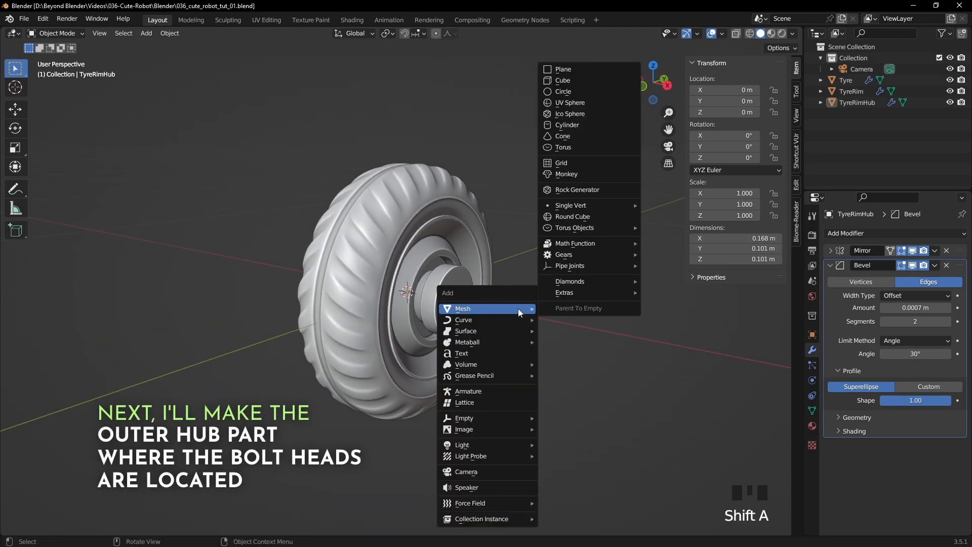
click(574, 217)
scroll(325, 339, down, 9)
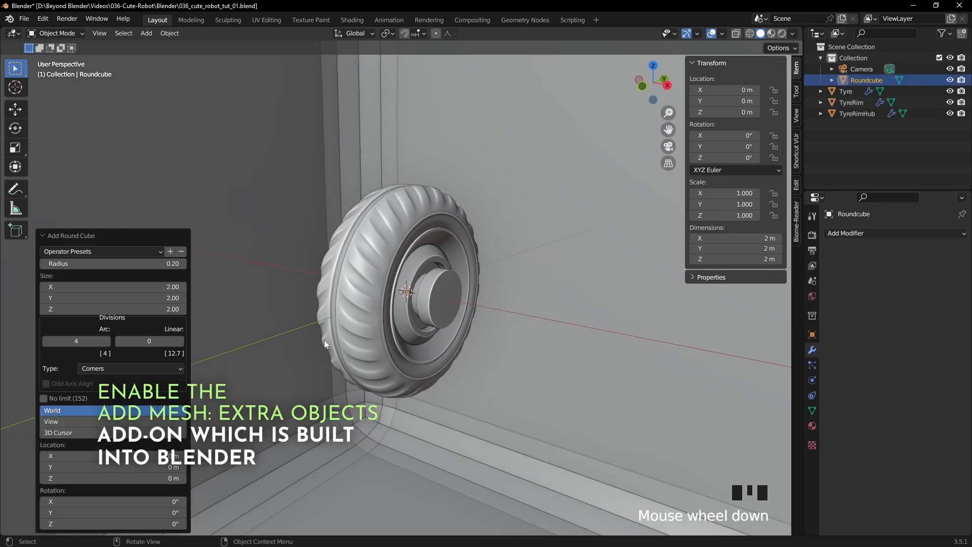
scroll(325, 340, up, 2)
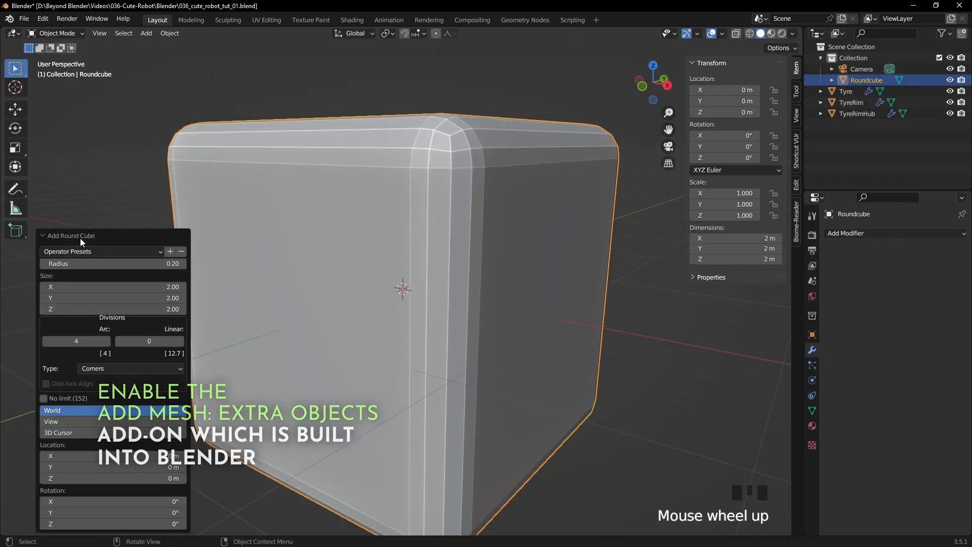
click(75, 252)
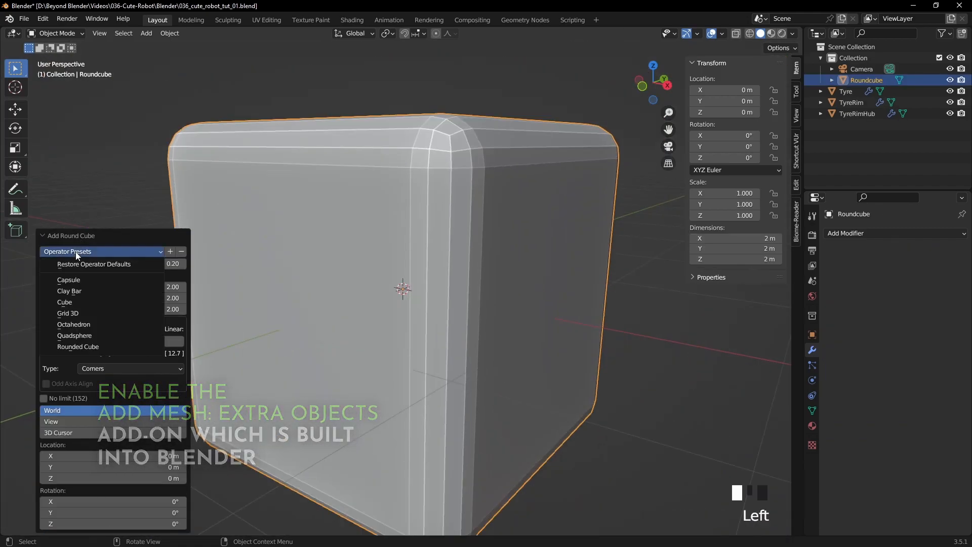
click(74, 336)
middle_drag(394, 264, 402, 289)
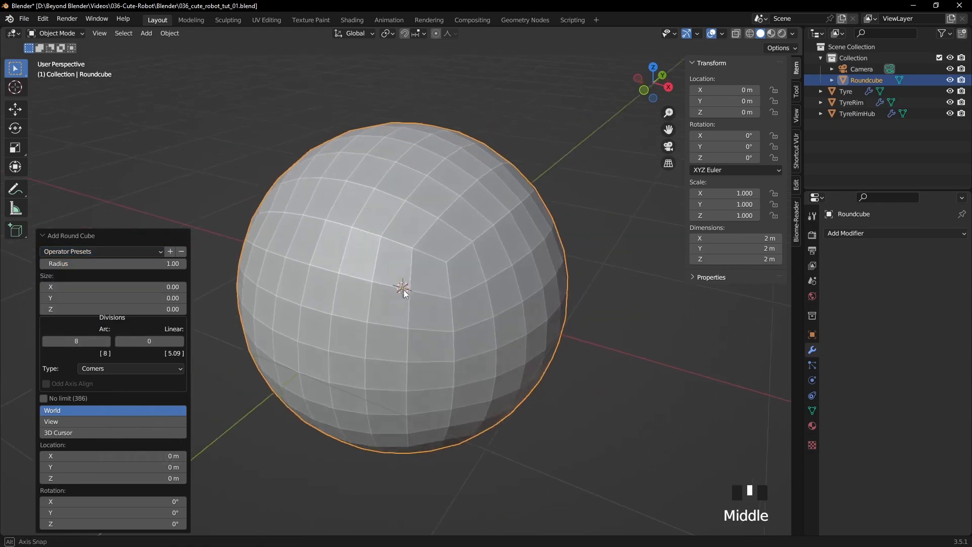
middle_drag(402, 289, 444, 337)
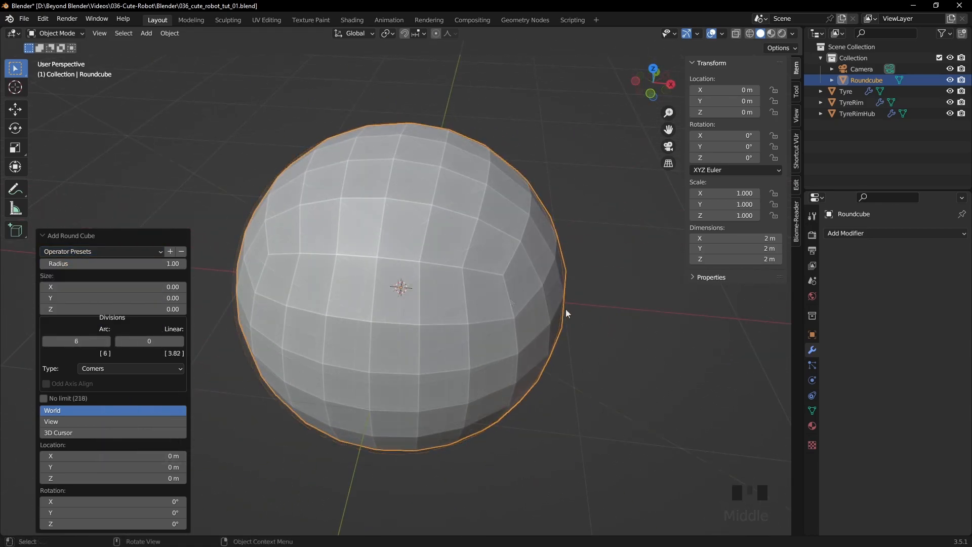
scroll(566, 309, down, 1)
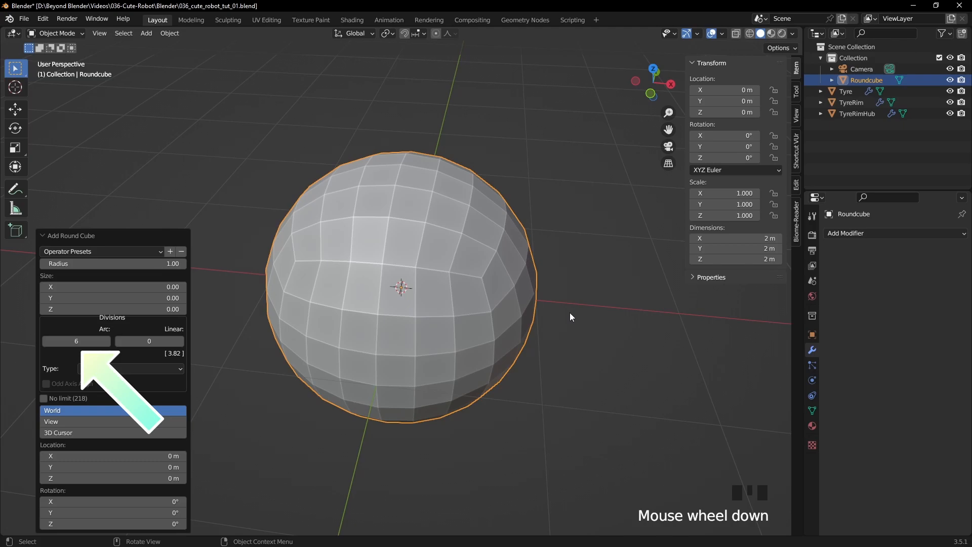
- Scale the quadsphere's mesh down in Edit Mode to about 0.128 m in diameter
click(566, 315)
scroll(564, 317, down, 2)
middle_drag(564, 317, 539, 281)
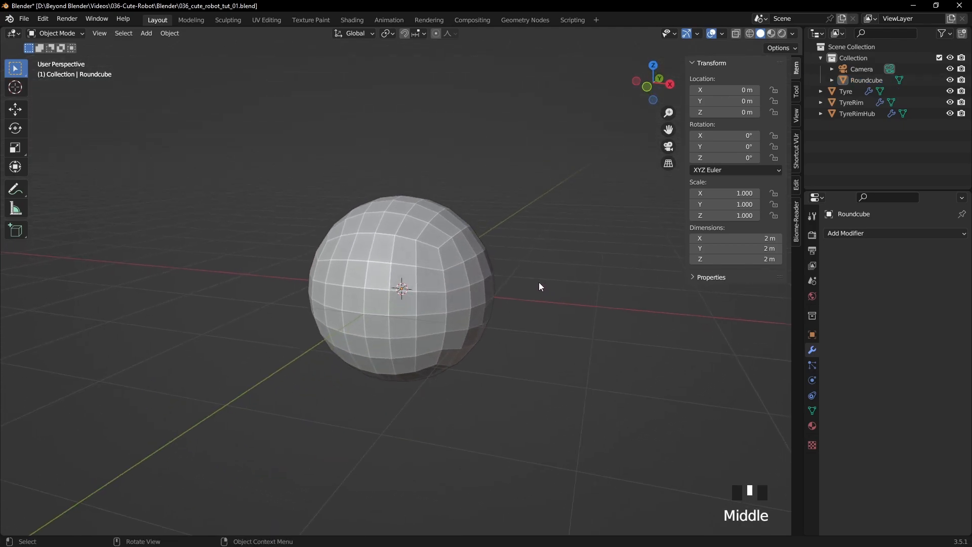
scroll(538, 281, up, 4)
click(597, 264)
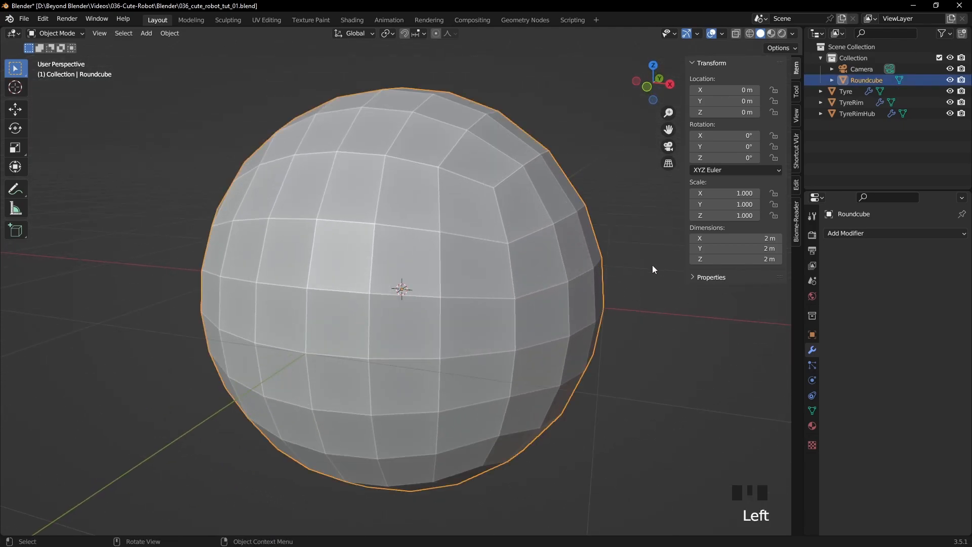
key(Tab)
key(s)
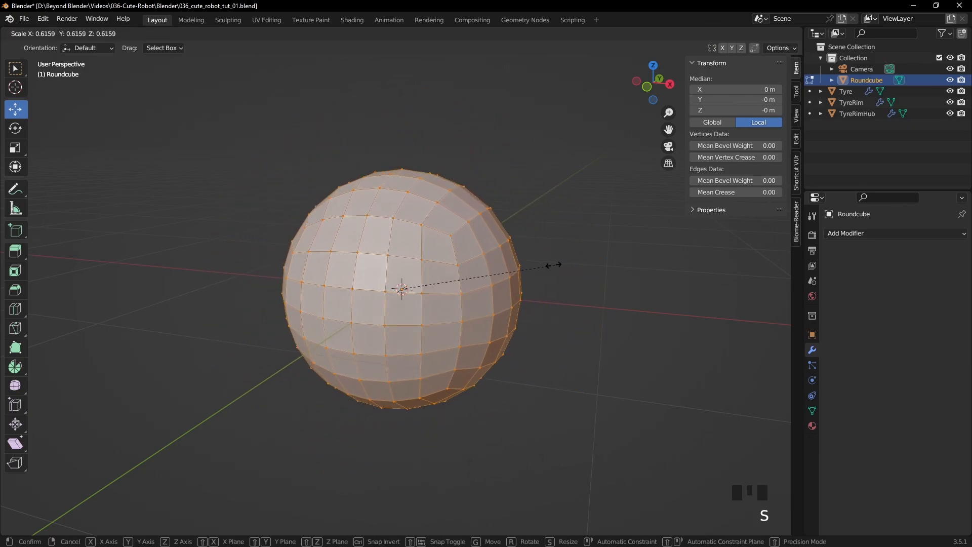
click(450, 268)
key(s)
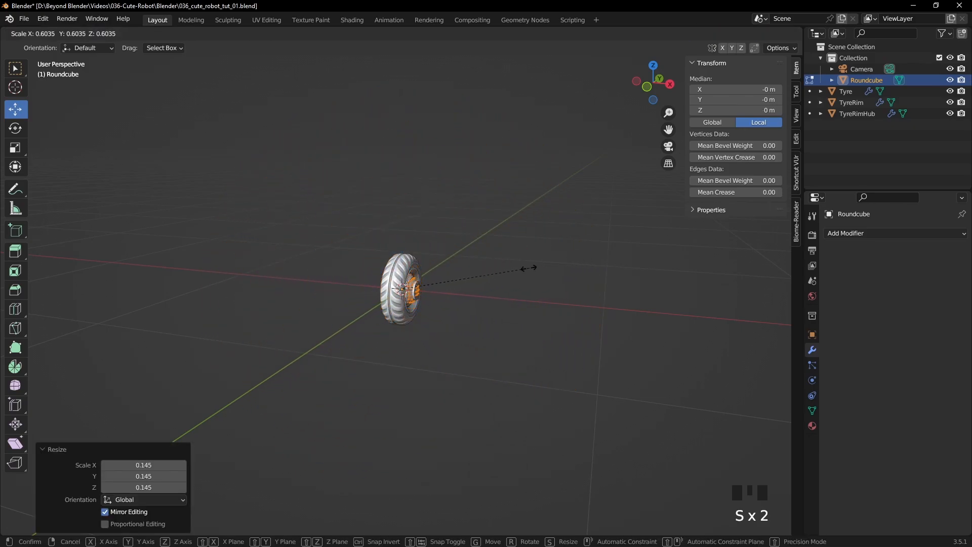
click(494, 274)
key(Tab)
- Move the quadsphere outward along X until it clears the hub, and enter Edit Mode on it
scroll(489, 281, up, 10)
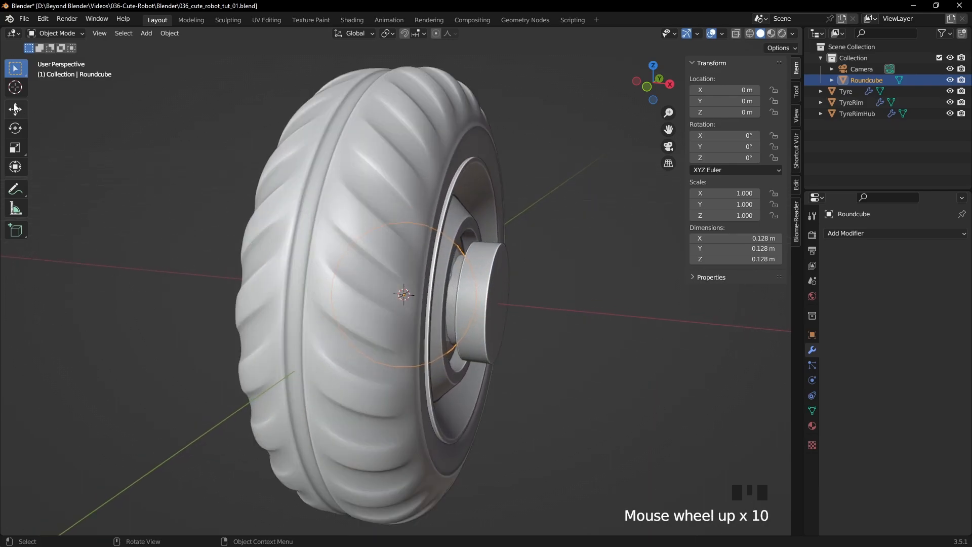
click(15, 108)
drag(453, 309, 621, 299)
key(Tab)
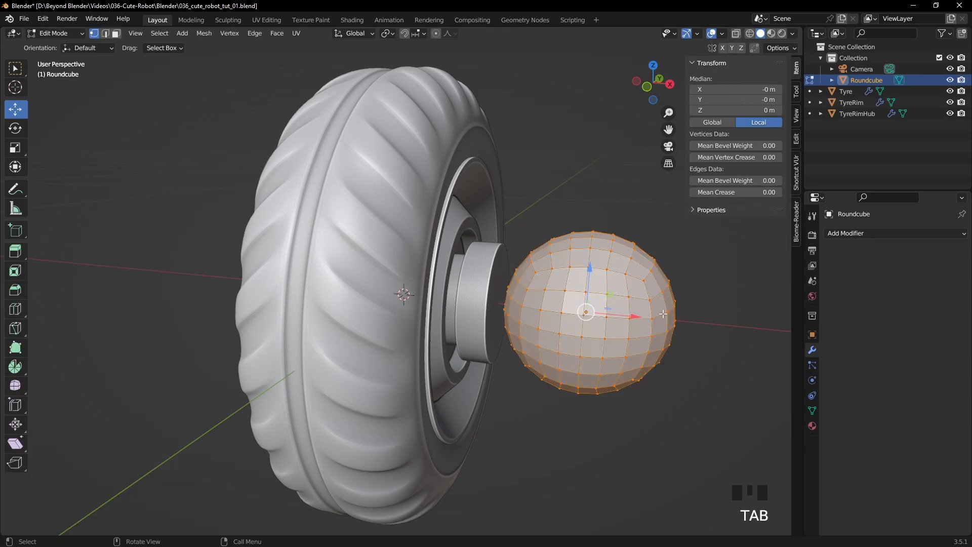
- Scale the quadsphere's mesh down to about 0.087 m in diameter so it fits within the hub's front face, and leave Edit Mode
key(s)
click(673, 337)
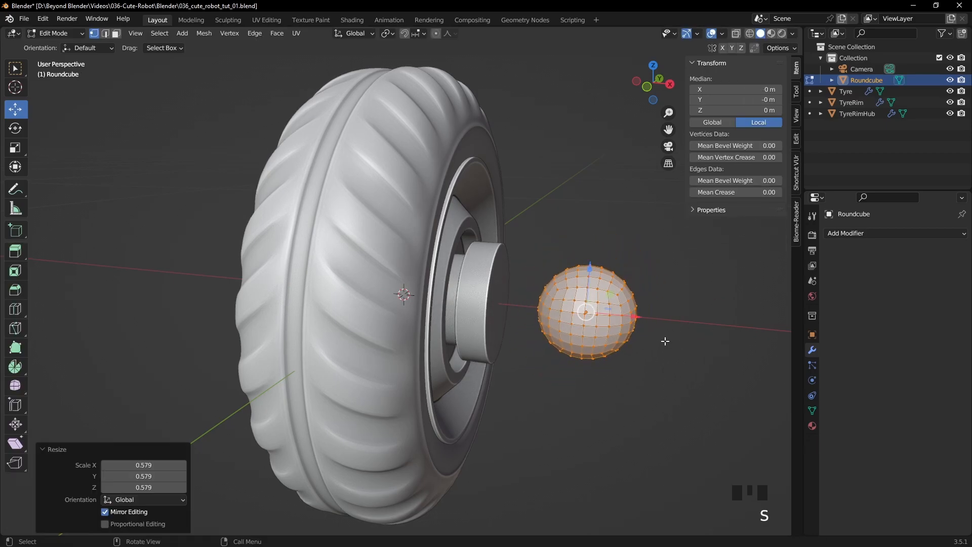
key(KP_3)
scroll(557, 299, up, 3)
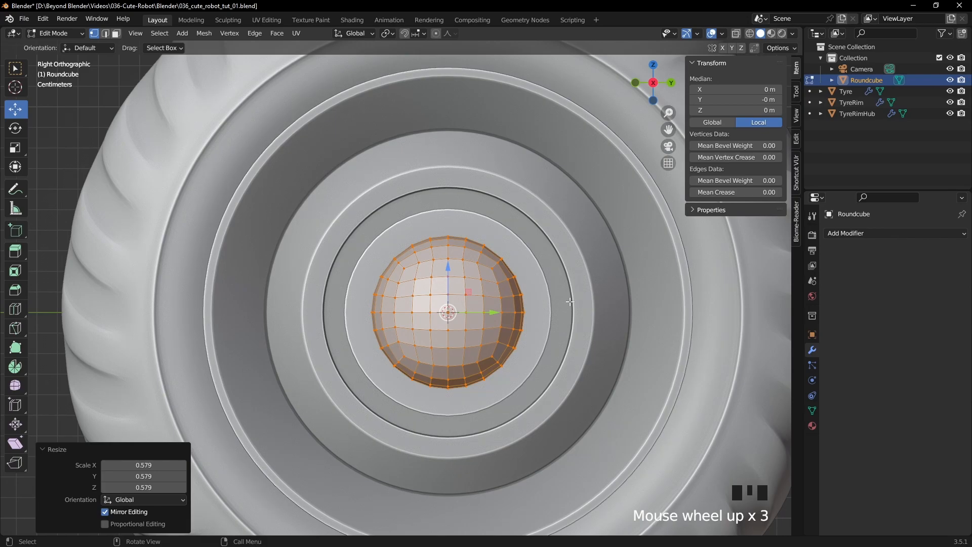
key(s)
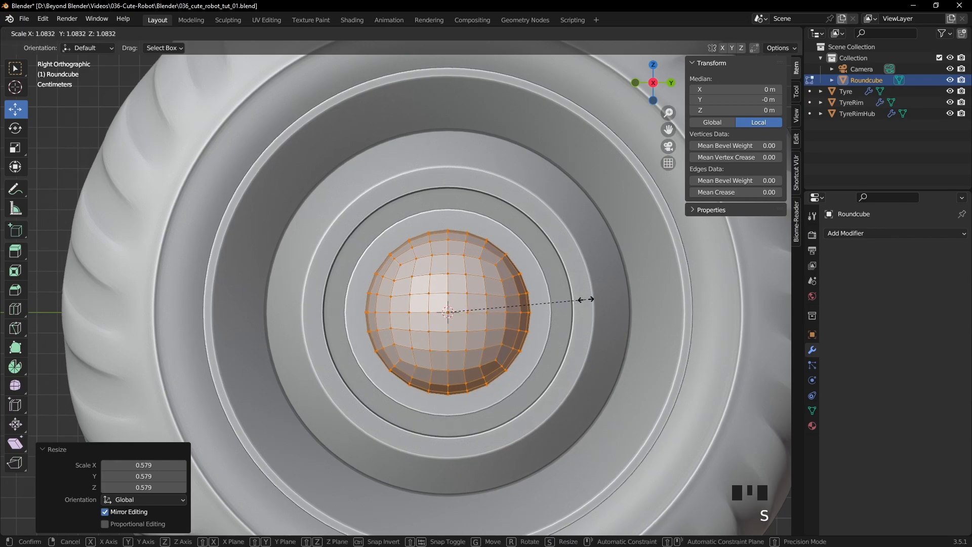
click(598, 299)
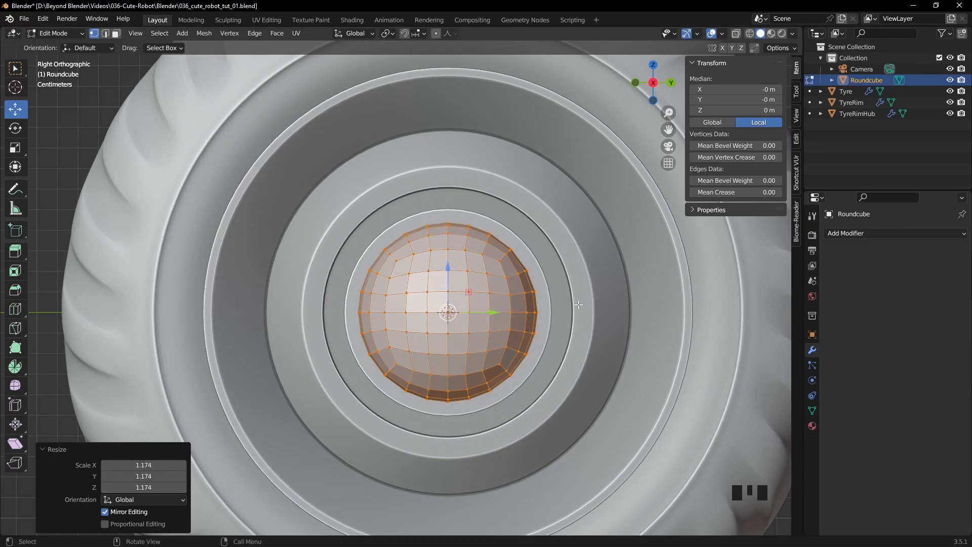
middle_drag(566, 295, 631, 315)
scroll(623, 308, down, 4)
key(Tab)
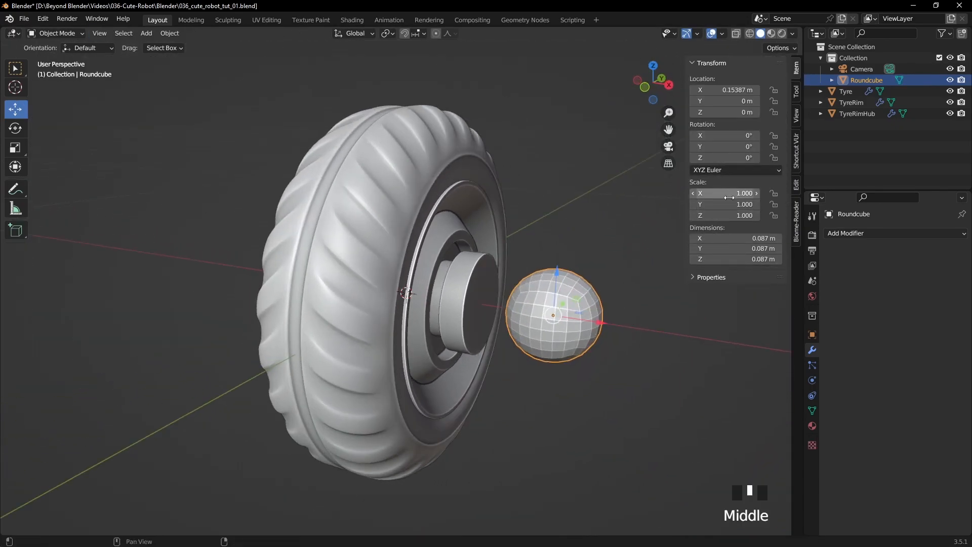
- Apply smooth shading to the quadsphere
shift+middle_drag(653, 346, 587, 337)
right_click(517, 291)
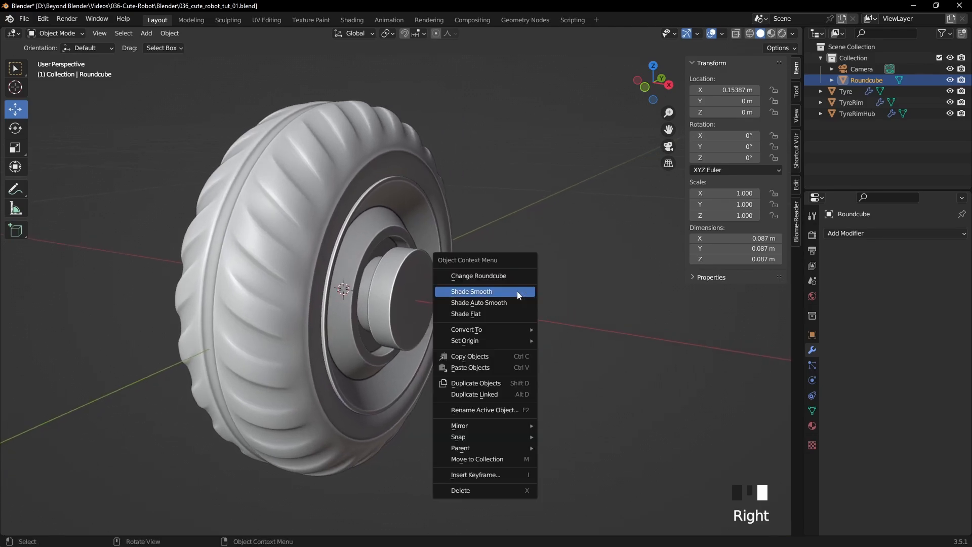
click(503, 294)
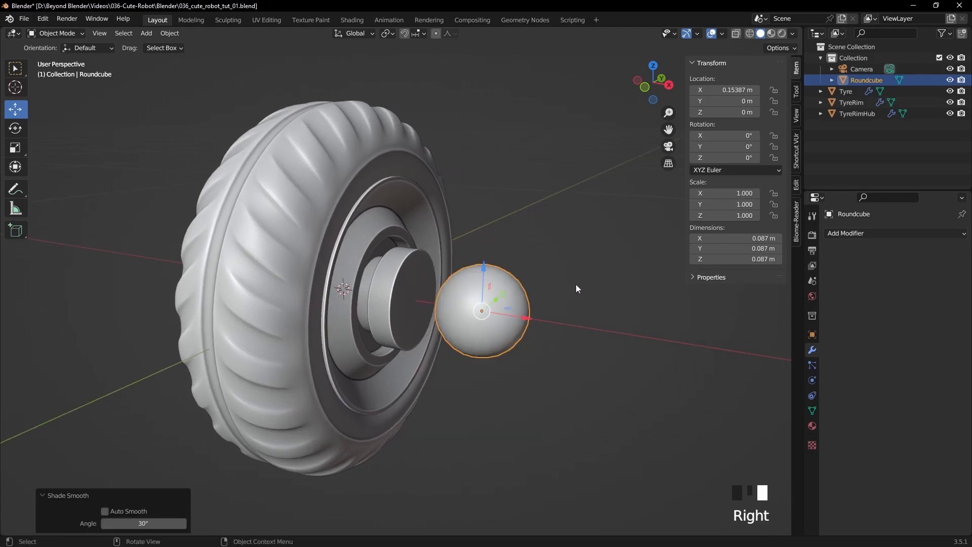
- Turn on the Wireframe overlay for all objects and save the file
click(722, 34)
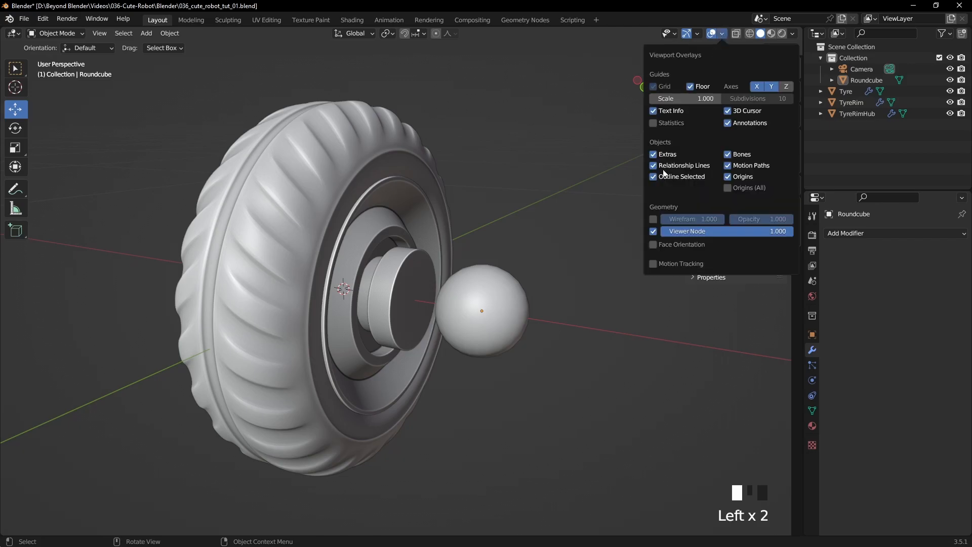
click(653, 220)
mouse_move(590, 246)
middle_down()
mouse_move(588, 256)
mouse_move(581, 251)
middle_up()
key(ctrl+s)
- Delete the vertices of the quadsphere half facing the wheel in front view, using X-ray to include hidden ones and leaving a dome
click(506, 301)
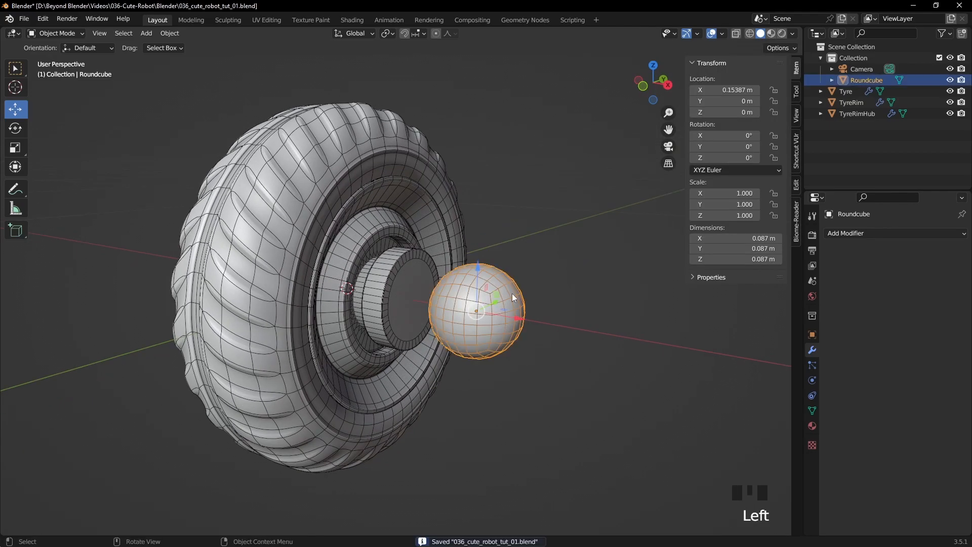
key(KP_1)
scroll(494, 285, up, 3)
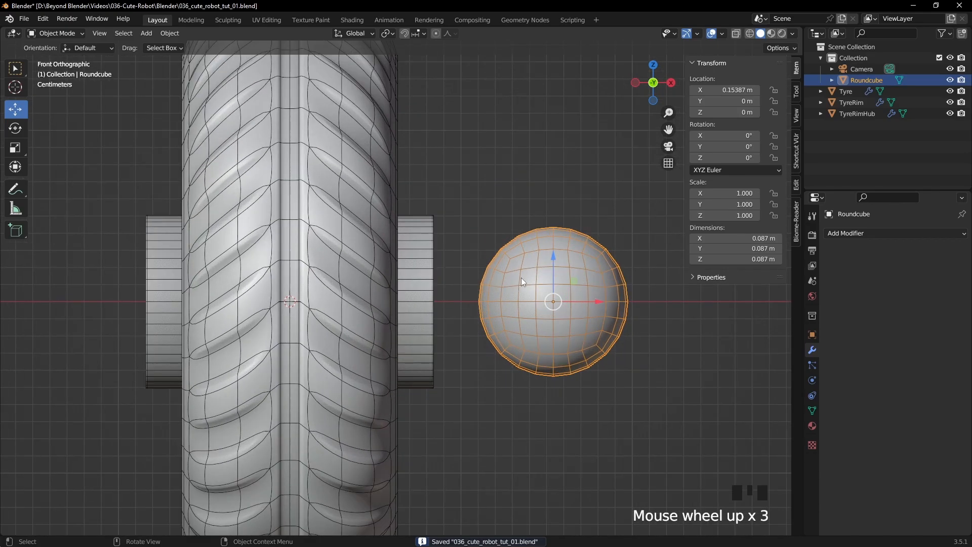
key(Tab)
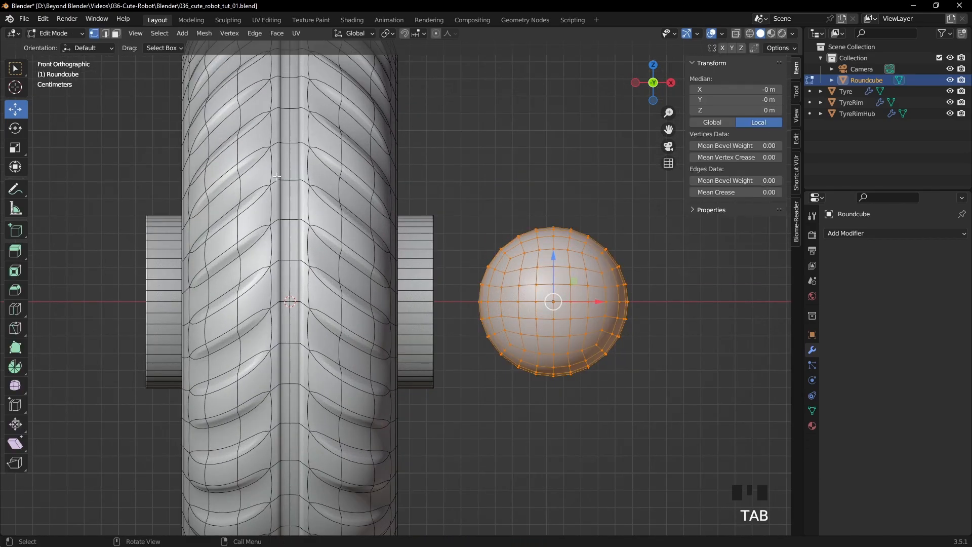
click(98, 38)
click(524, 147)
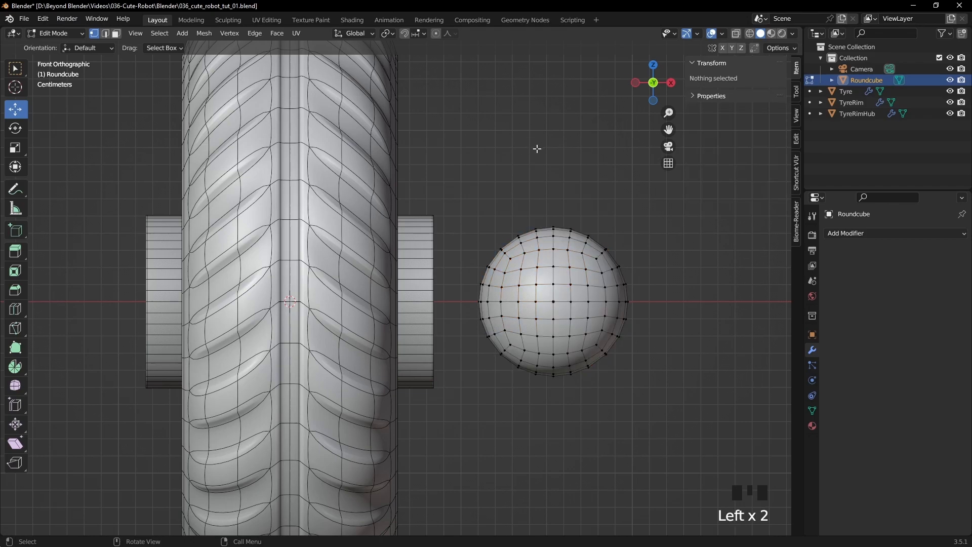
click(738, 34)
drag(437, 160, 545, 448)
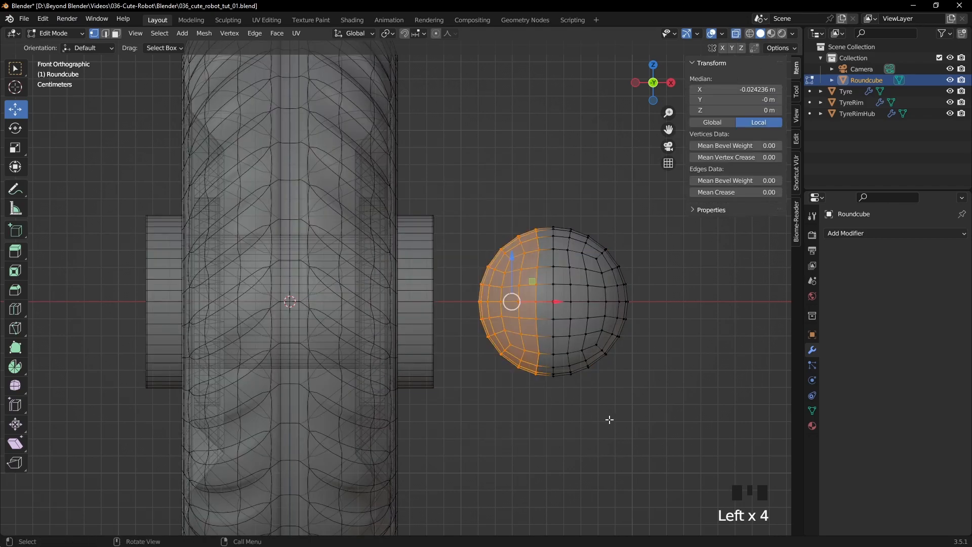
key(Delete)
key(Up)
key(Up)
key(Return)
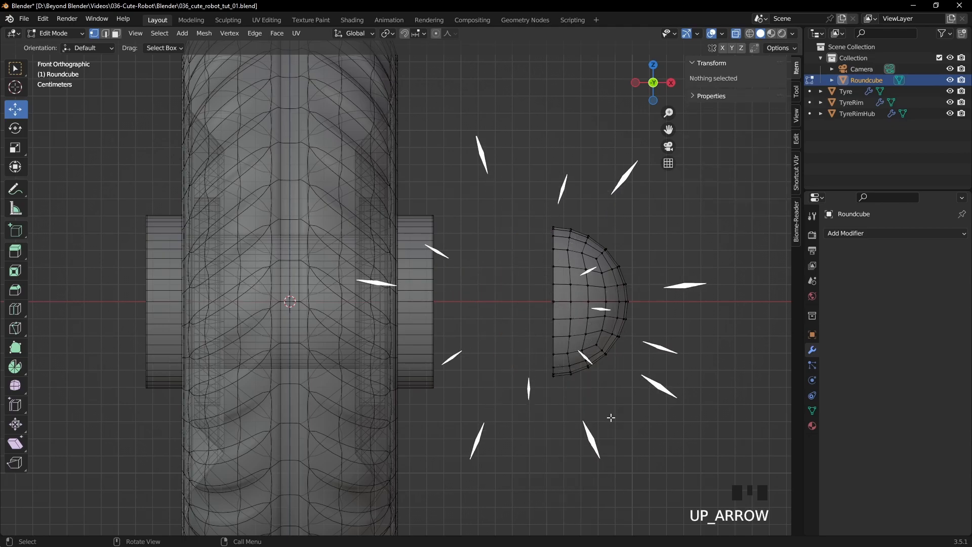
- Select the dome's open boundary edge loop and snap the 3D cursor to its centre
middle_drag(558, 305, 540, 245)
alt+click(535, 239)
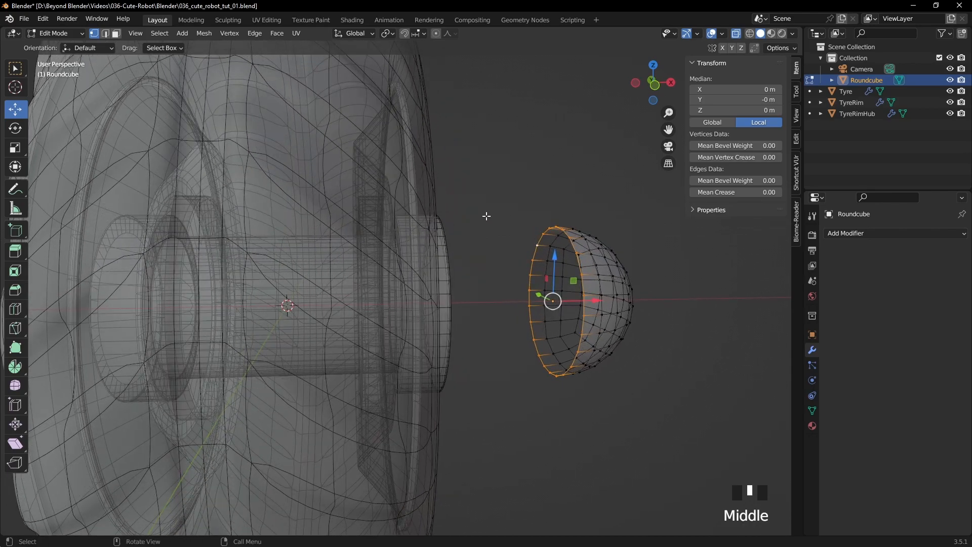
key(shift+s)
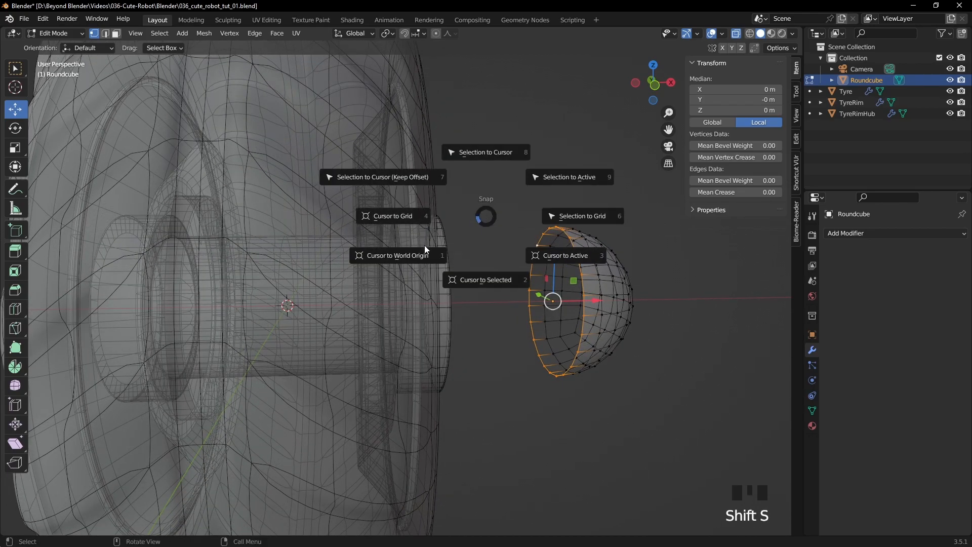
click(489, 280)
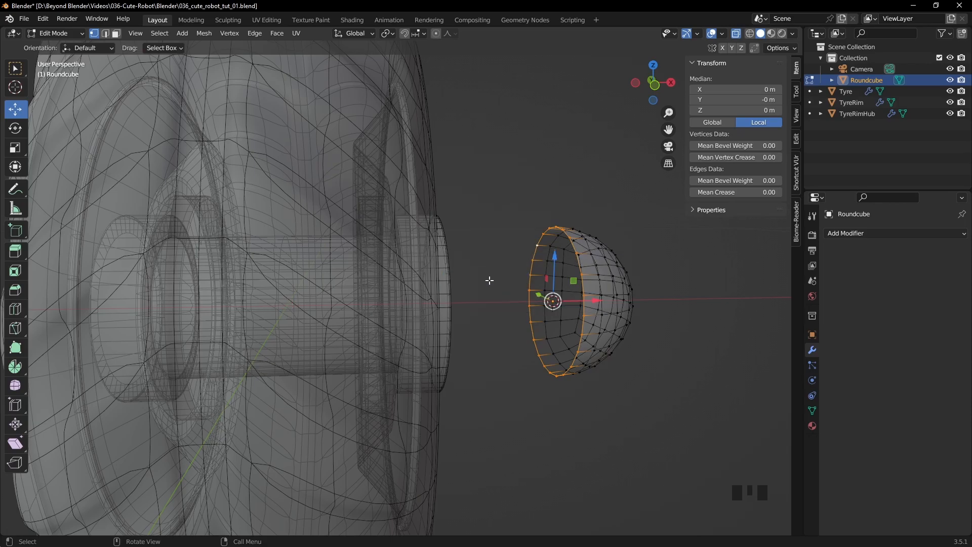
- Return to Object Mode and set the transform pivot point to 3D Cursor
middle_drag(651, 268, 601, 257)
key(Tab)
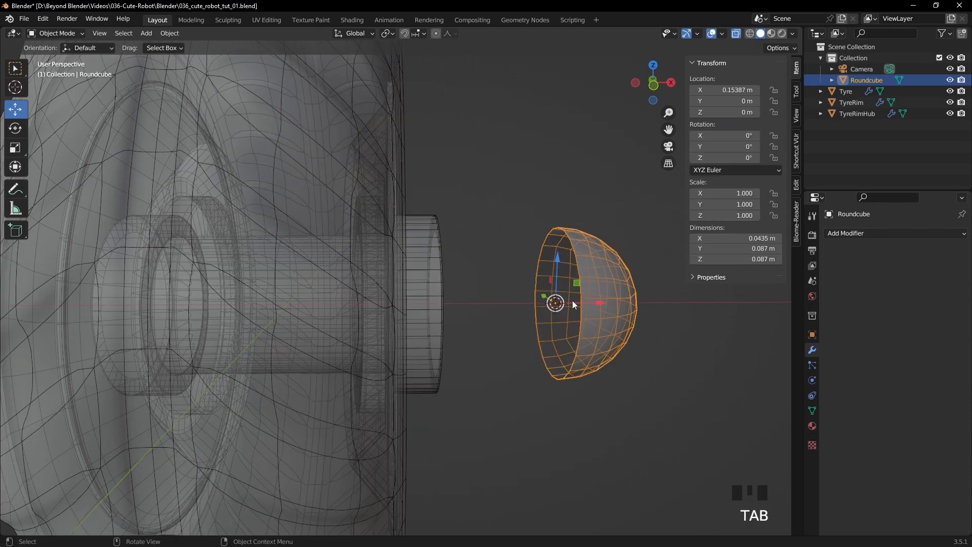
click(611, 205)
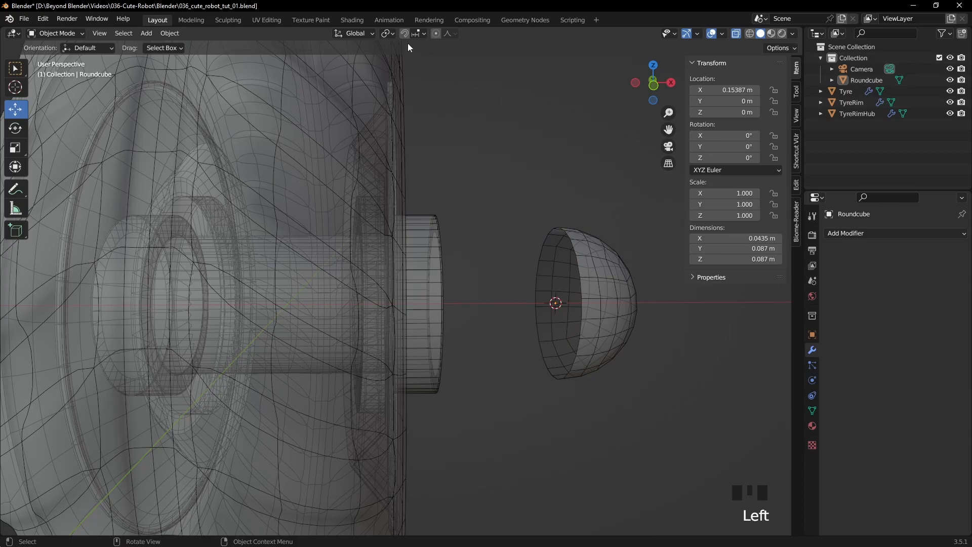
click(393, 32)
click(409, 58)
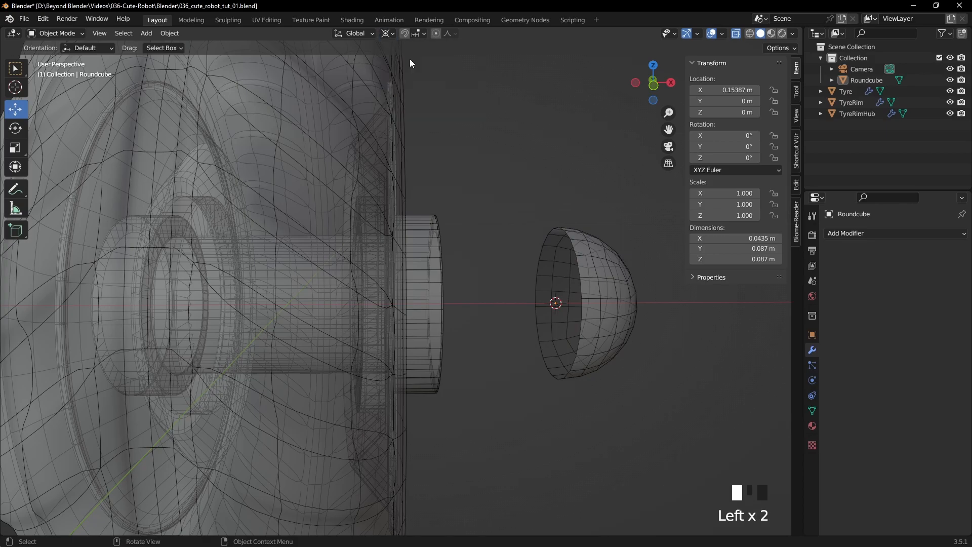
- Fill the dome's open boundary loop with a single face in Edit Mode
click(584, 251)
key(Tab)
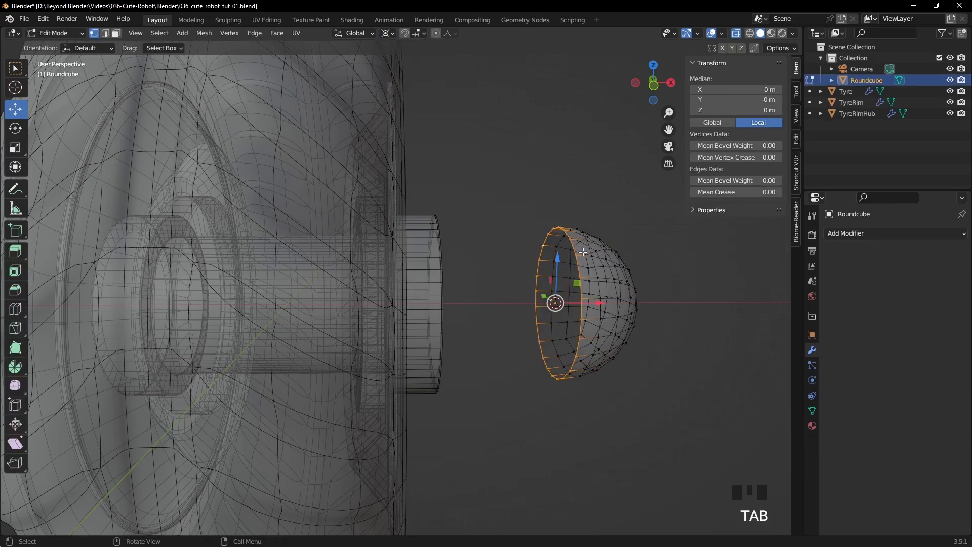
middle_drag(593, 254, 557, 264)
scroll(605, 260, up, 3)
key(f)
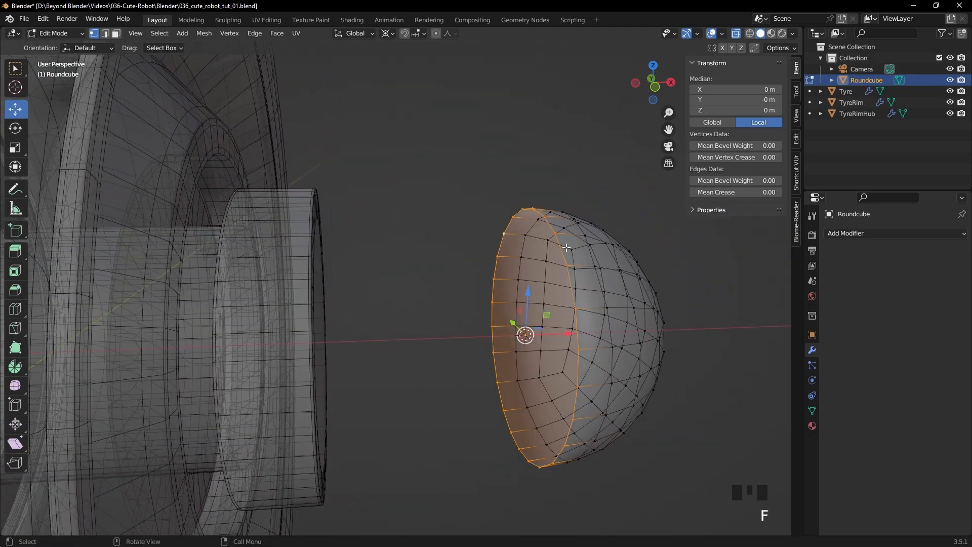
- Select the dome's flat back face with X-ray off and inset it by about 0.0097 m
click(117, 35)
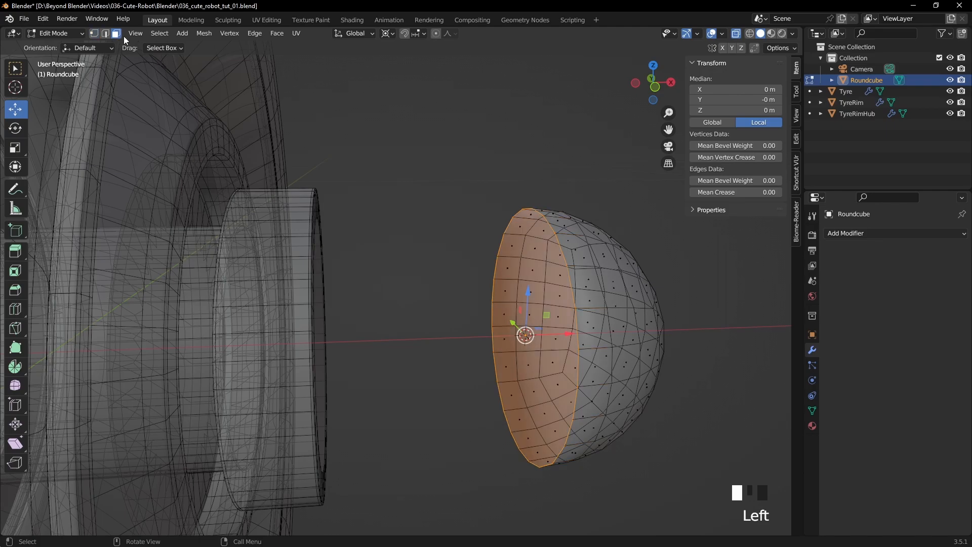
click(475, 258)
click(736, 33)
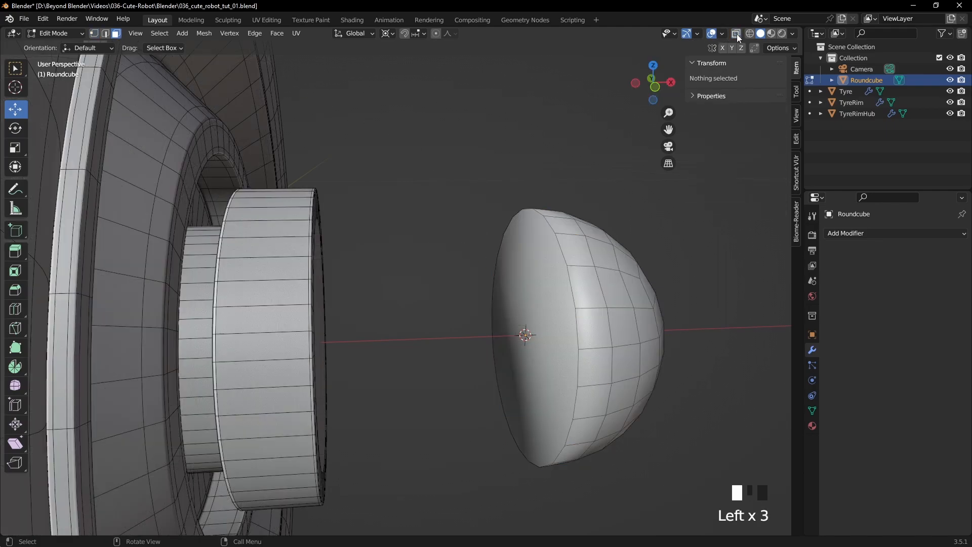
click(530, 301)
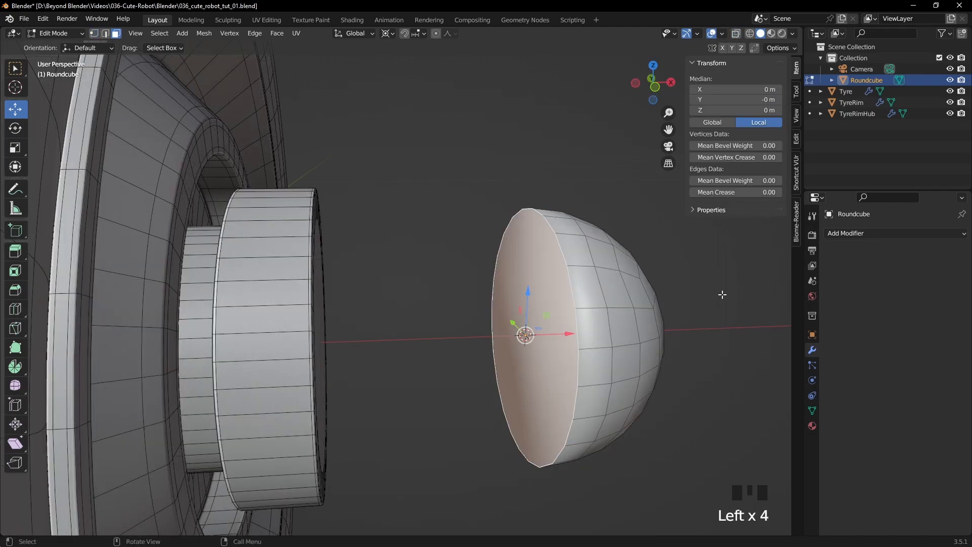
key(i)
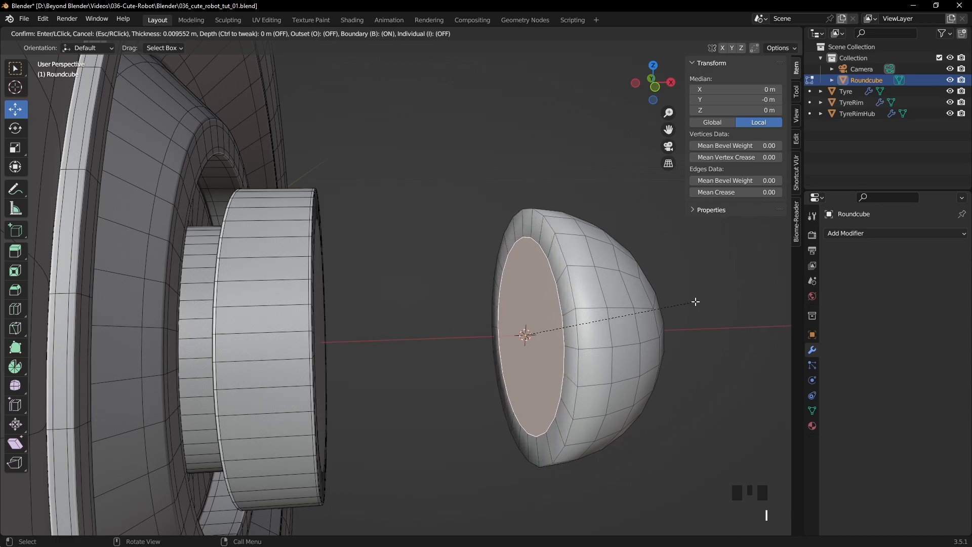
click(695, 302)
mouse_move(695, 301)
middle_down()
mouse_move(691, 310)
mouse_move(712, 312)
middle_up()
scroll(692, 310, up, 4)
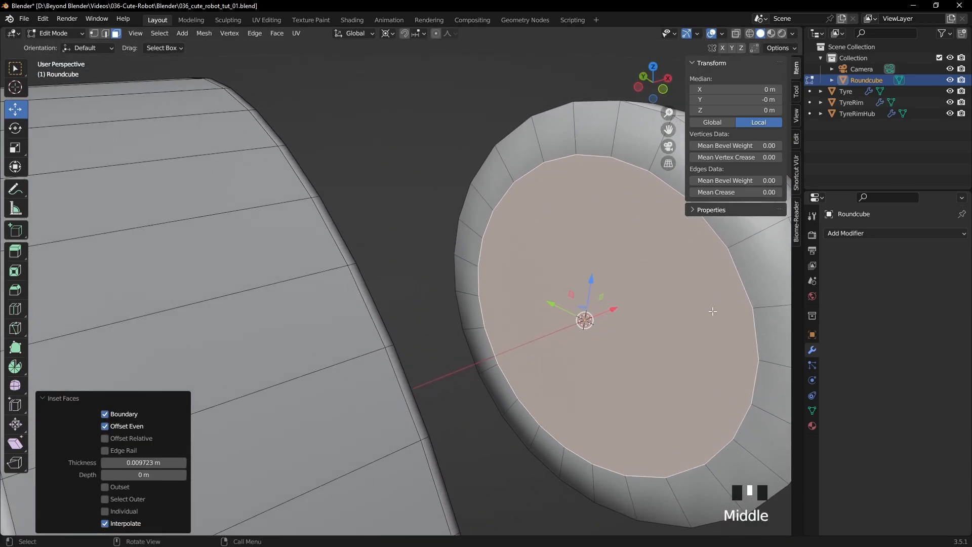
- Scale the inset back face by a factor of 1.034 around the 3D cursor
key(s)
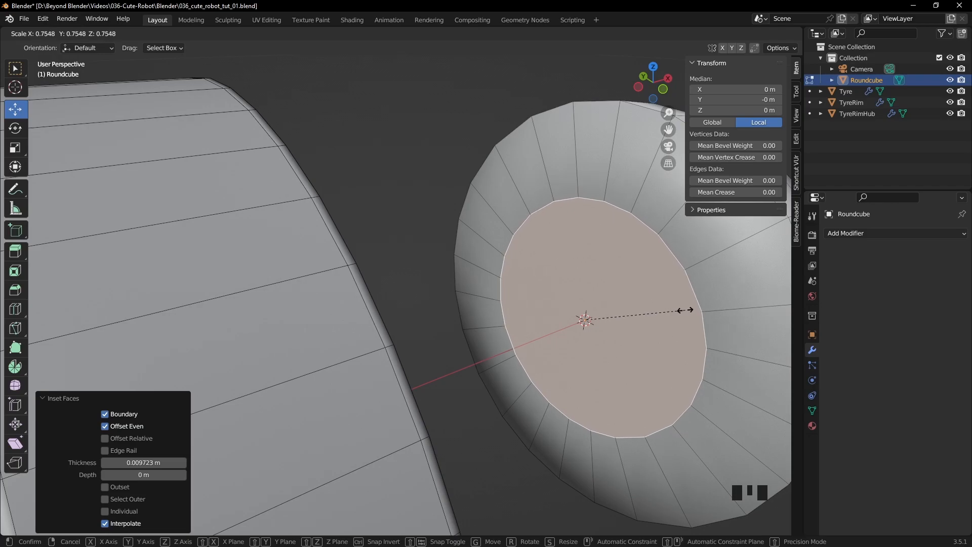
click(723, 306)
middle_drag(723, 305, 634, 303)
scroll(565, 319, down, 4)
scroll(537, 313, down, 2)
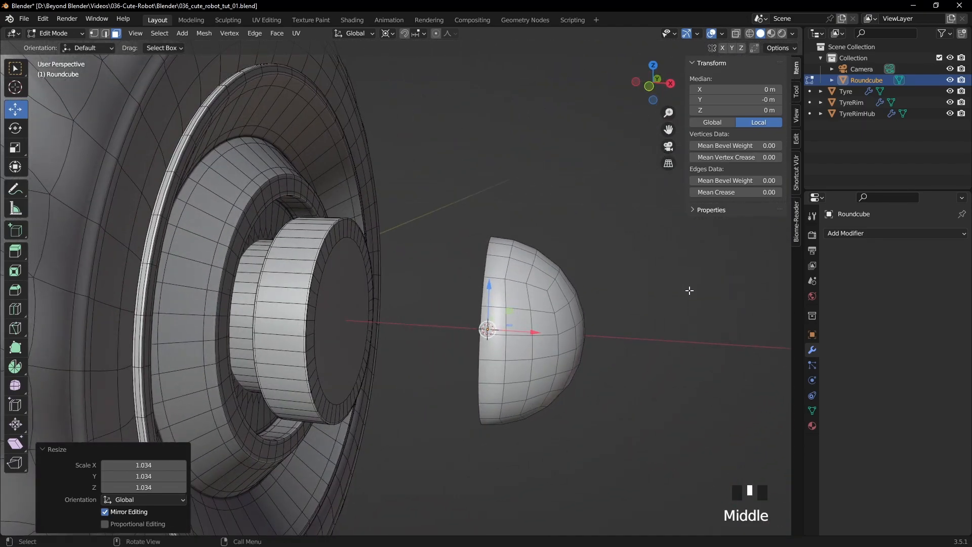
- With X-ray on, select all the dome's vertices except those on its flat back plane and scale them along X by 0.436
key(KP_1)
click(737, 33)
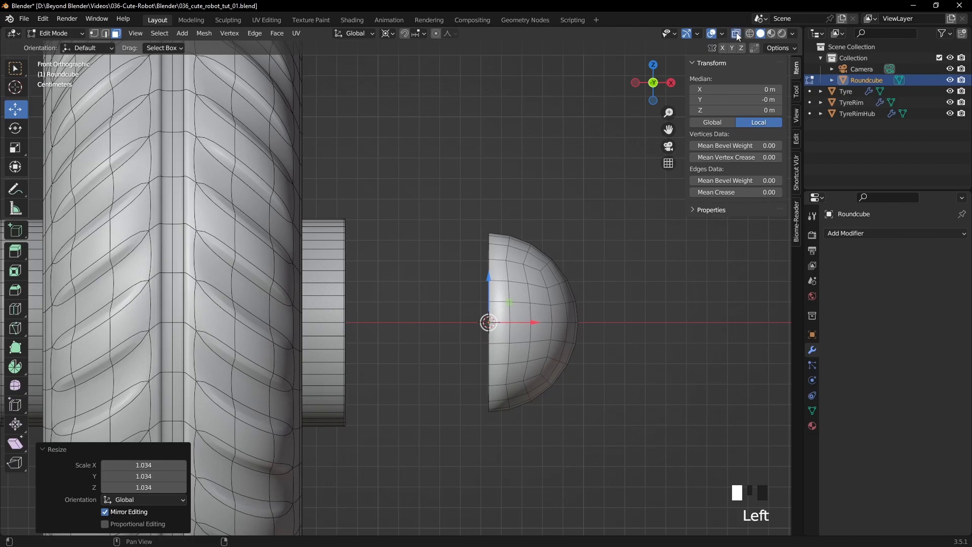
shift+middle_drag(632, 254, 597, 246)
click(598, 246)
key(1)
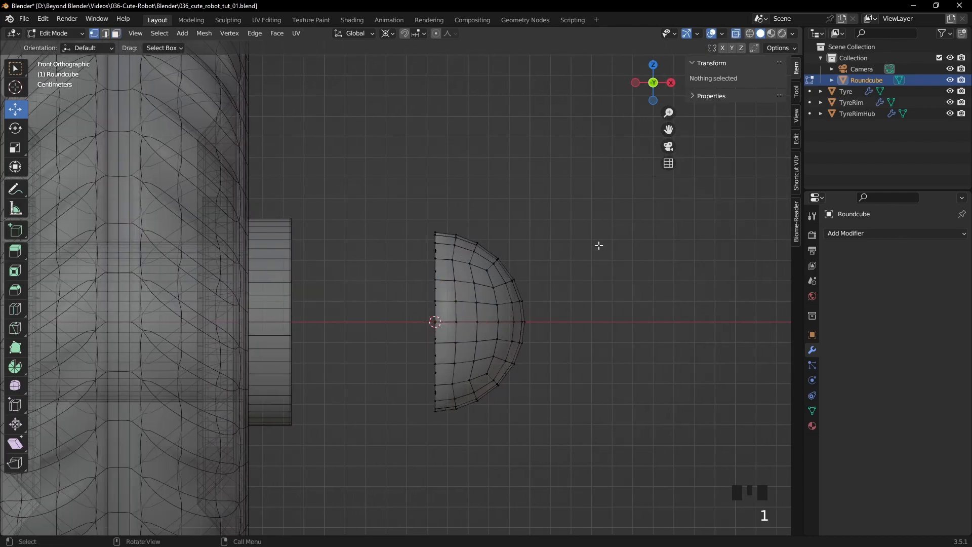
drag(610, 166, 451, 474)
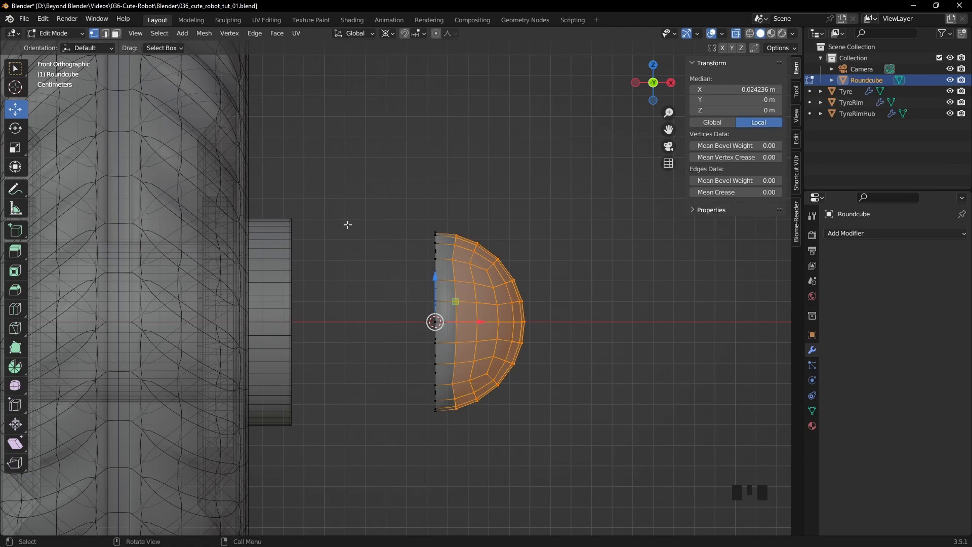
click(17, 148)
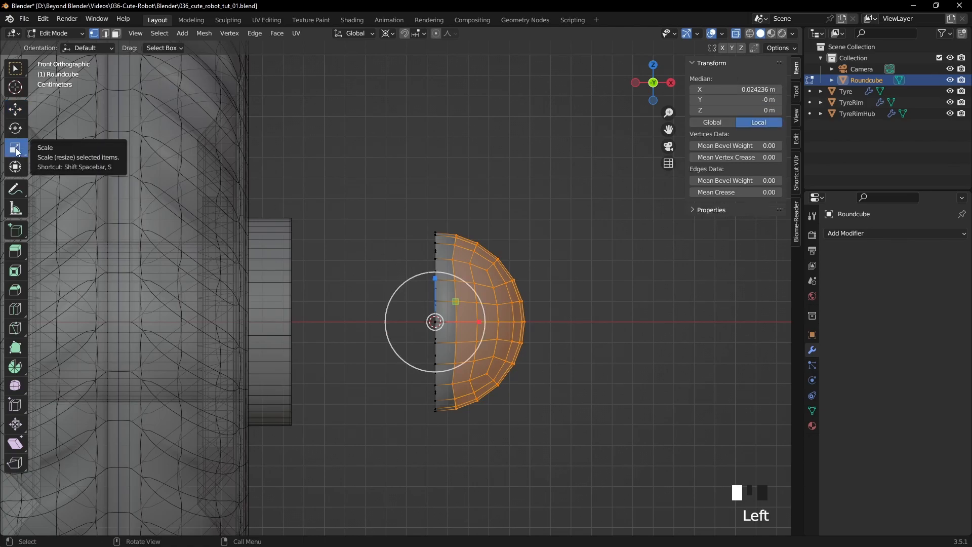
scroll(501, 273, up, 4)
shift+middle_drag(577, 286, 477, 213)
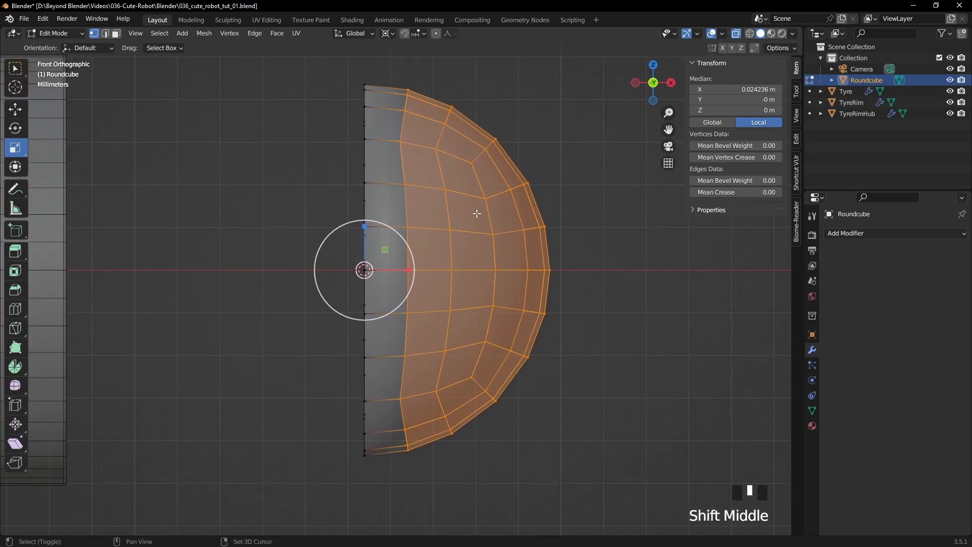
click(388, 34)
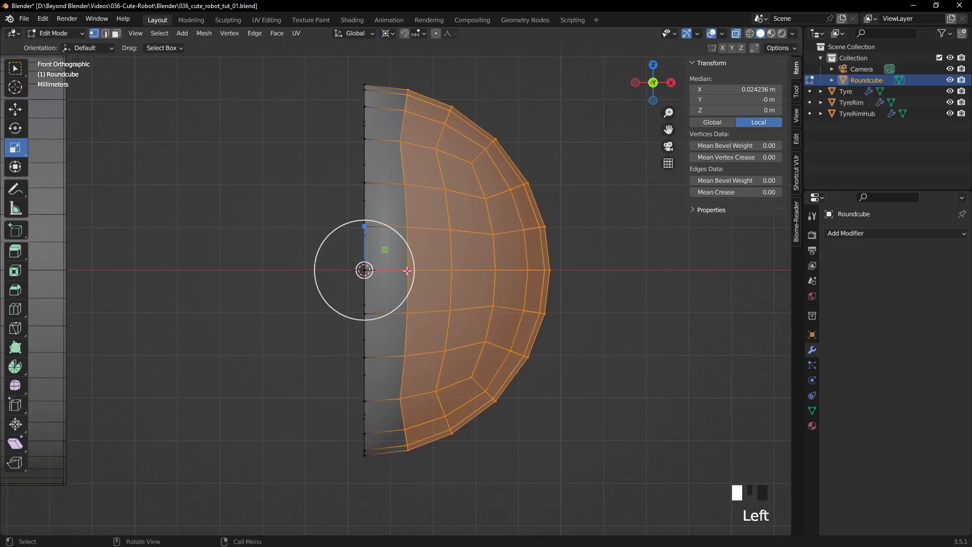
drag(407, 271, 382, 274)
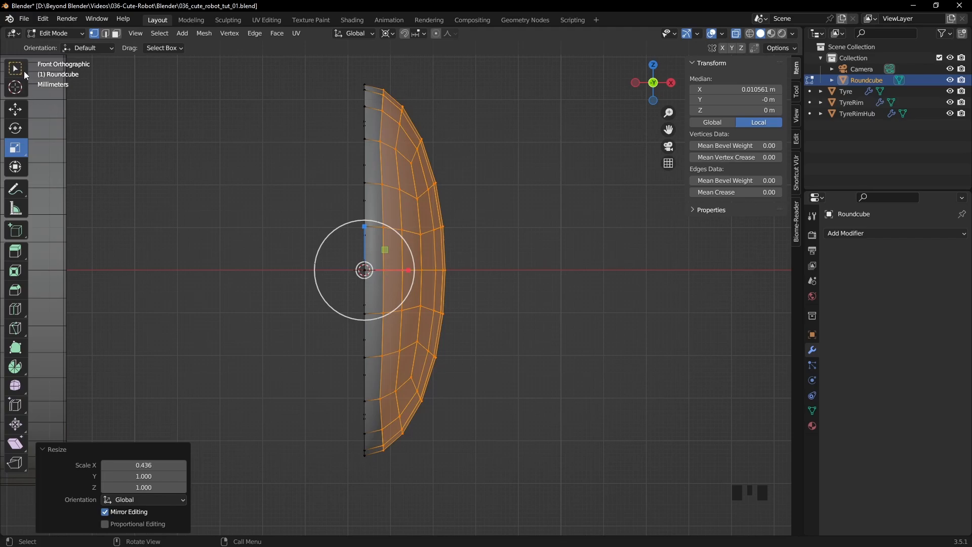
- Leave Edit Mode on the flattened dome and turn X-ray off
click(586, 184)
click(612, 202)
key(Tab)
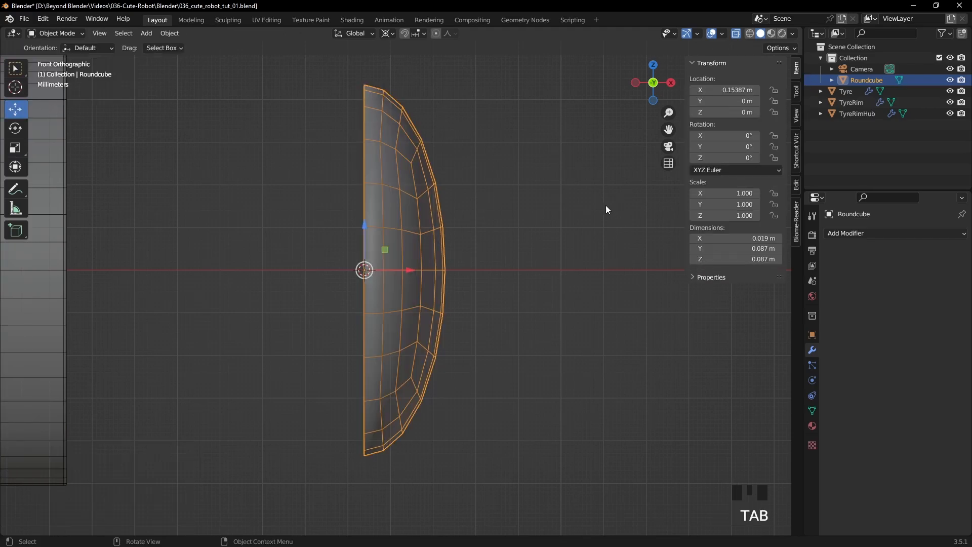
click(736, 33)
- Rename the flattened dome to TyreCap and keep an in-place duplicate of it hidden
scroll(588, 226, down, 3)
click(588, 226)
middle_drag(588, 227, 355, 253)
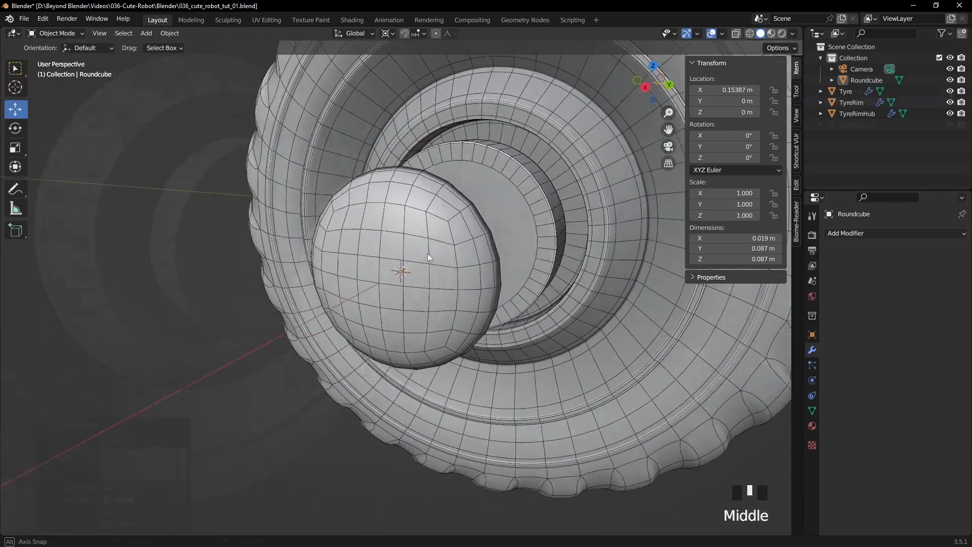
key(shift+d)
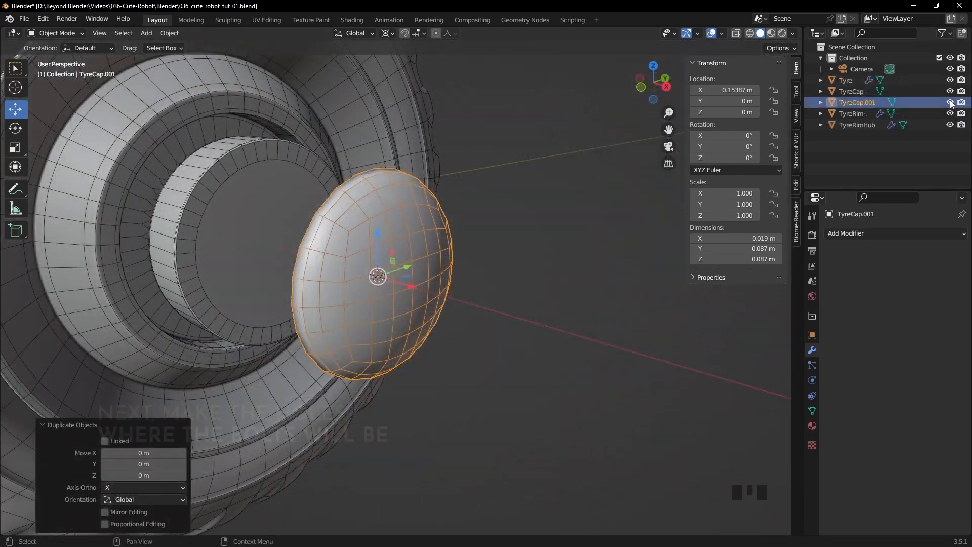
click(950, 102)
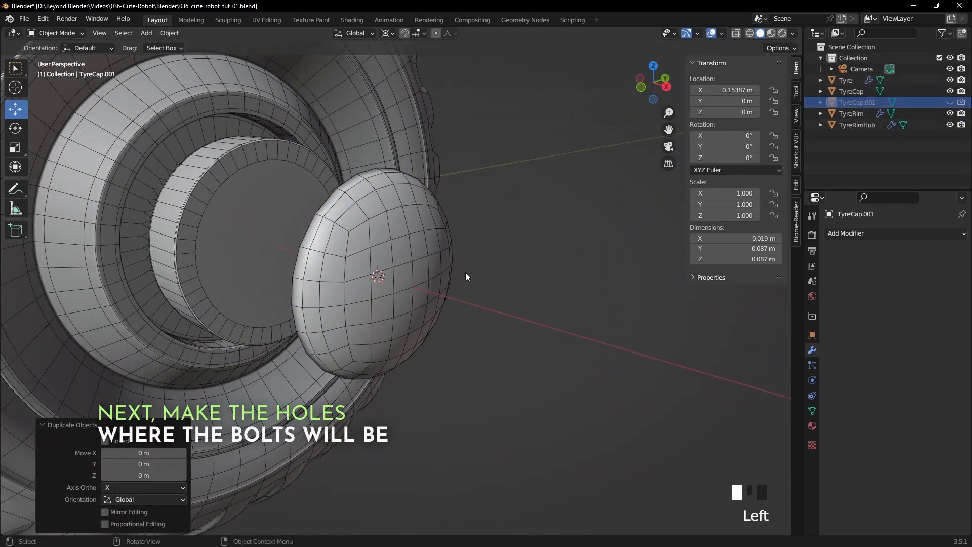
- In Edit Mode on TyreCap, select a block of faces two wide and three deep at the upper rim of the curved side
click(399, 243)
middle_drag(538, 219, 470, 208)
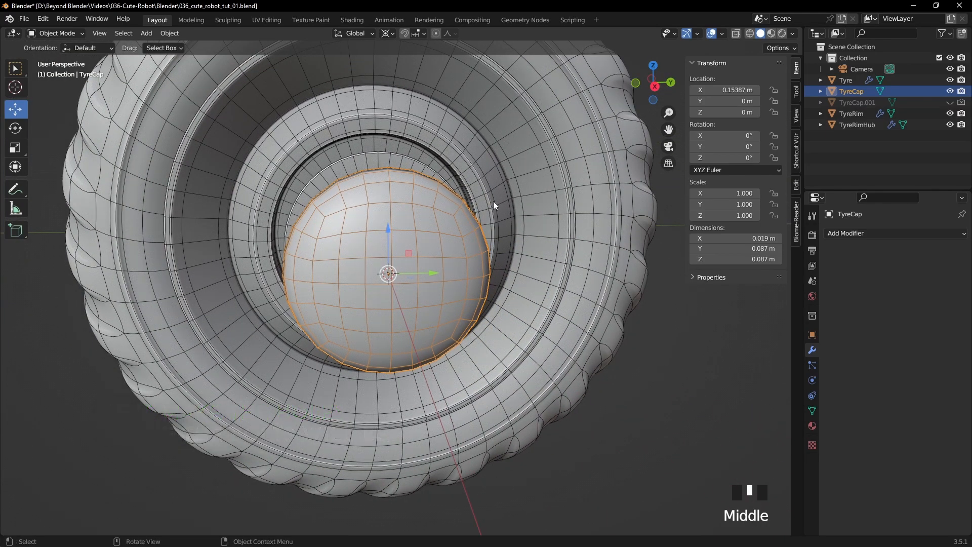
key(Tab)
middle_drag(494, 201, 157, 66)
click(116, 34)
shift+middle_drag(509, 140, 398, 247)
click(398, 246)
shift+click(424, 251)
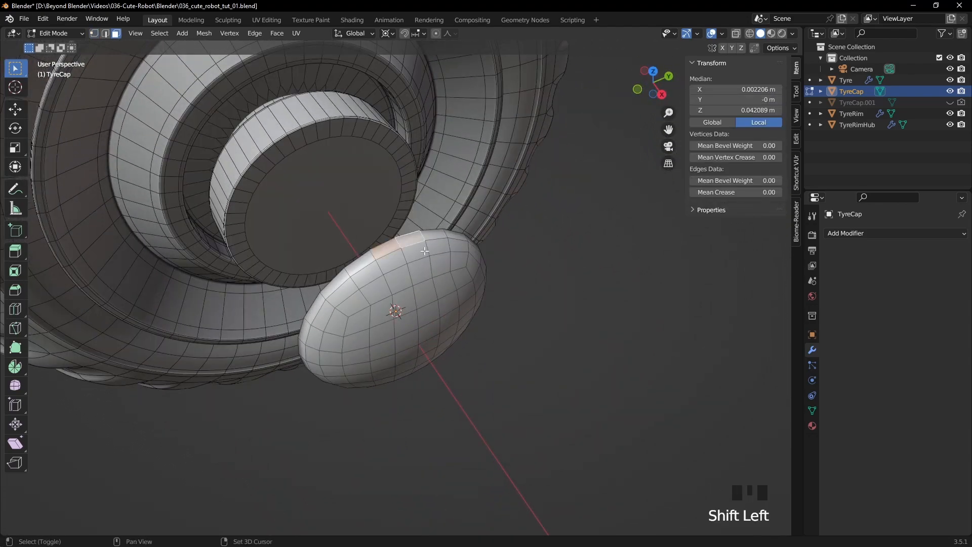
shift+click(415, 251)
shift+click(393, 262)
shift+click(400, 280)
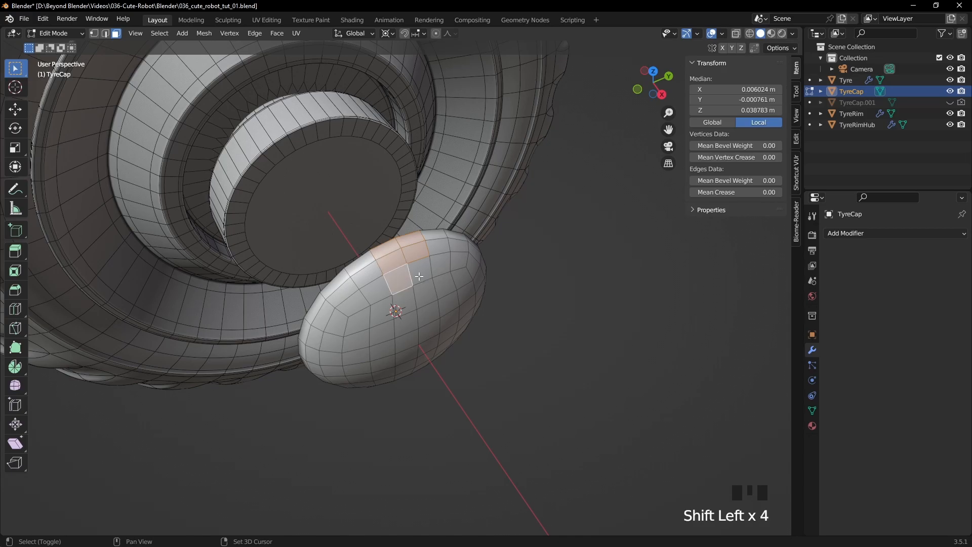
shift+click(419, 276)
- Add the matching block of six faces at the cap's positive Y rim to the selection
middle_drag(553, 264, 505, 199)
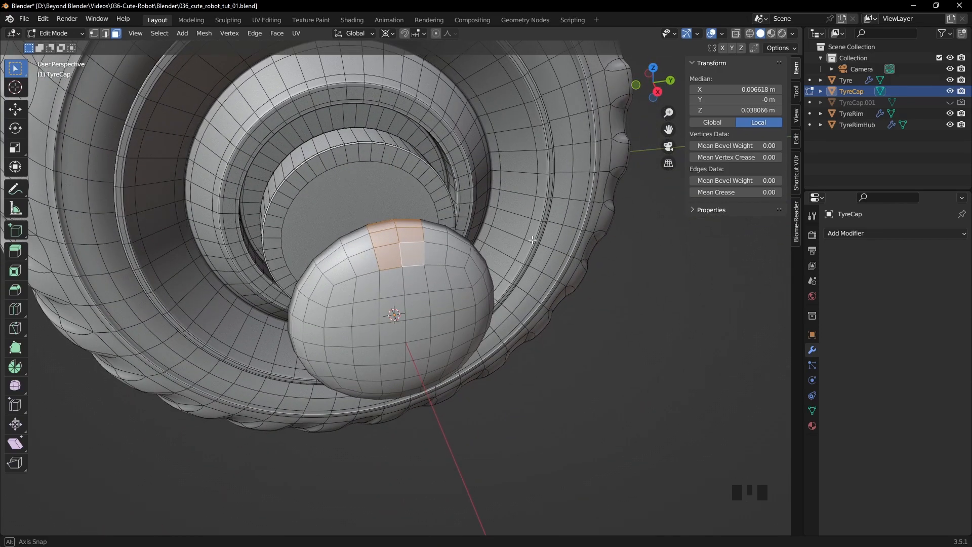
middle_drag(533, 238, 478, 207)
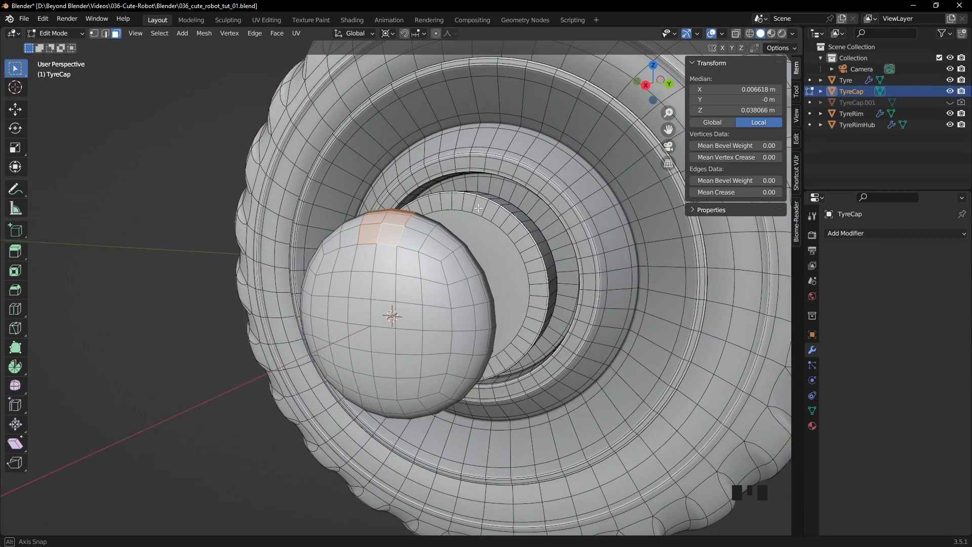
shift+click(465, 320)
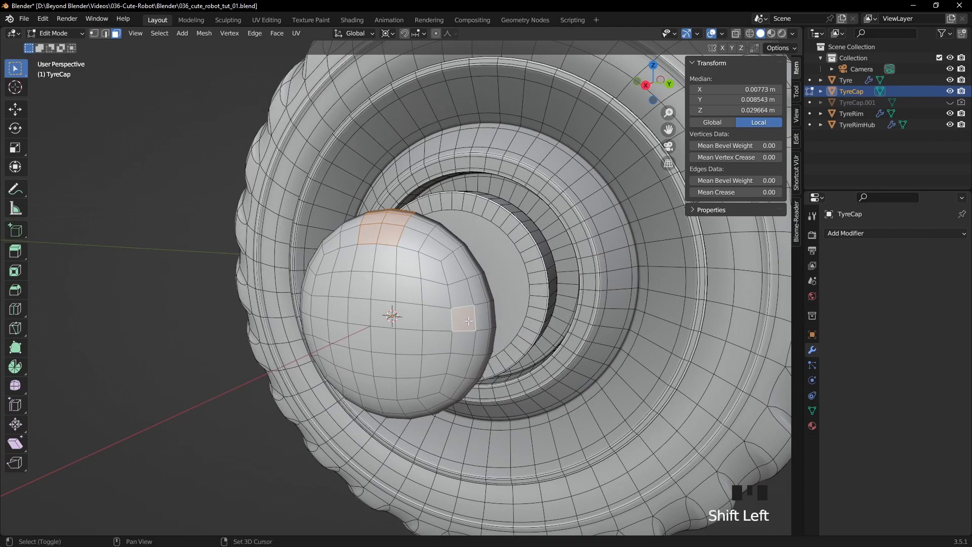
shift+click(488, 317)
shift+click(493, 318)
shift+click(492, 341)
shift+click(483, 342)
shift+click(467, 341)
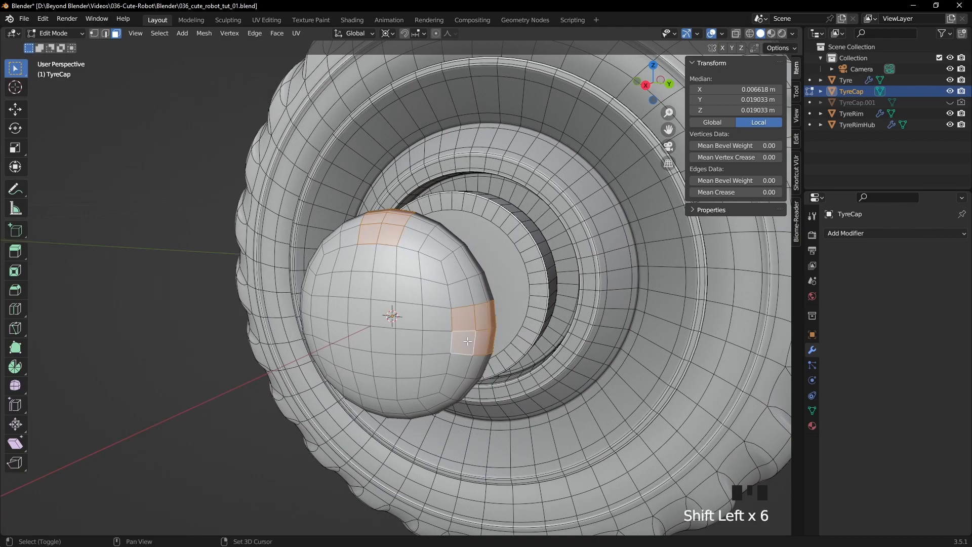
- Extend the selection with the two back-ring faces adjoining the cap's upper block
middle_drag(398, 244, 466, 278)
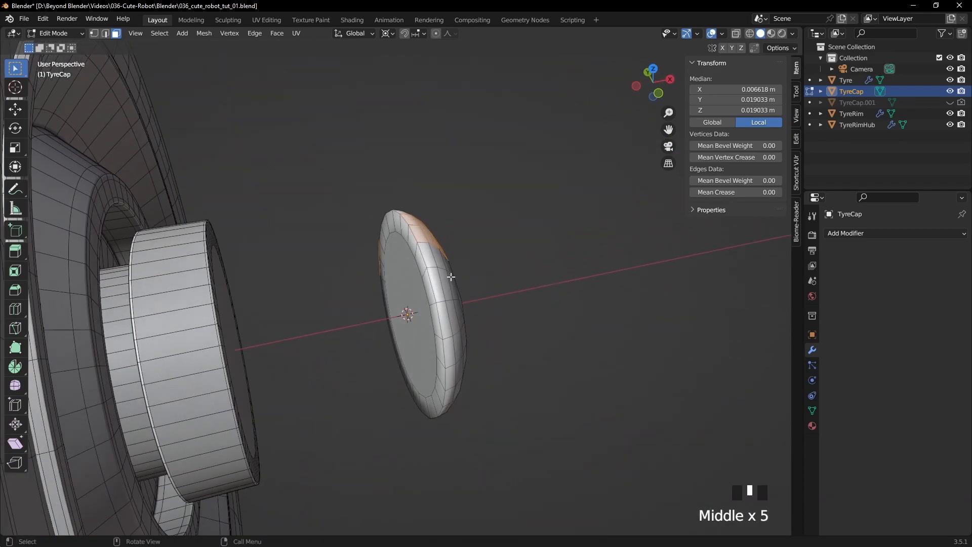
shift+click(412, 246)
shift+click(413, 246)
middle_drag(412, 246, 509, 206)
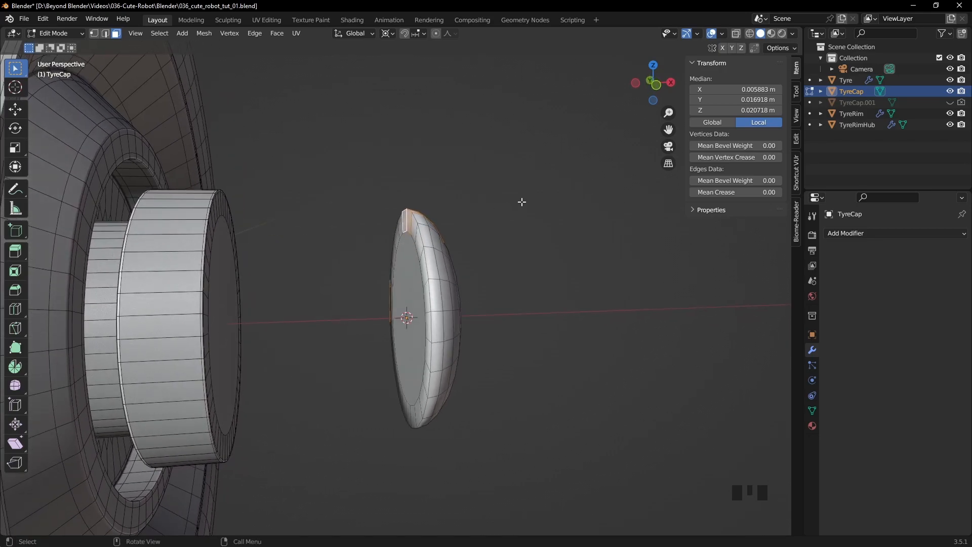
- Show the cap in wireframe with vertex selection and examine the upper selected block from the front and at an angle
key(KP_1)
key(z)
scroll(522, 202, up, 6)
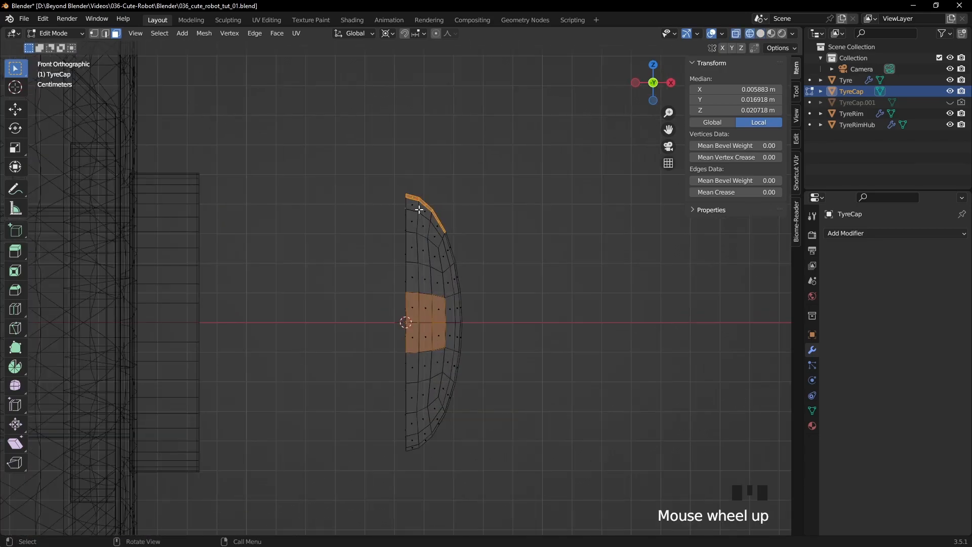
shift+middle_drag(491, 159, 465, 247)
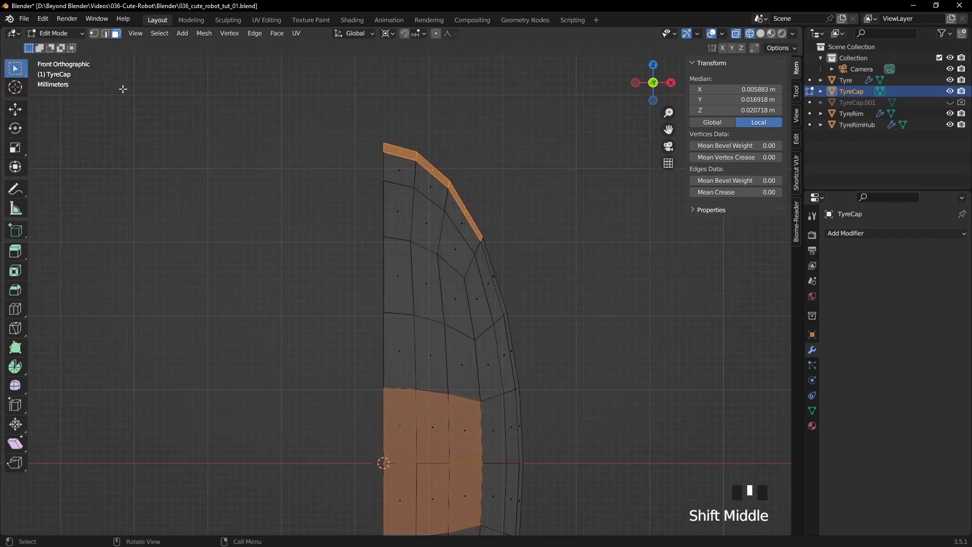
click(94, 34)
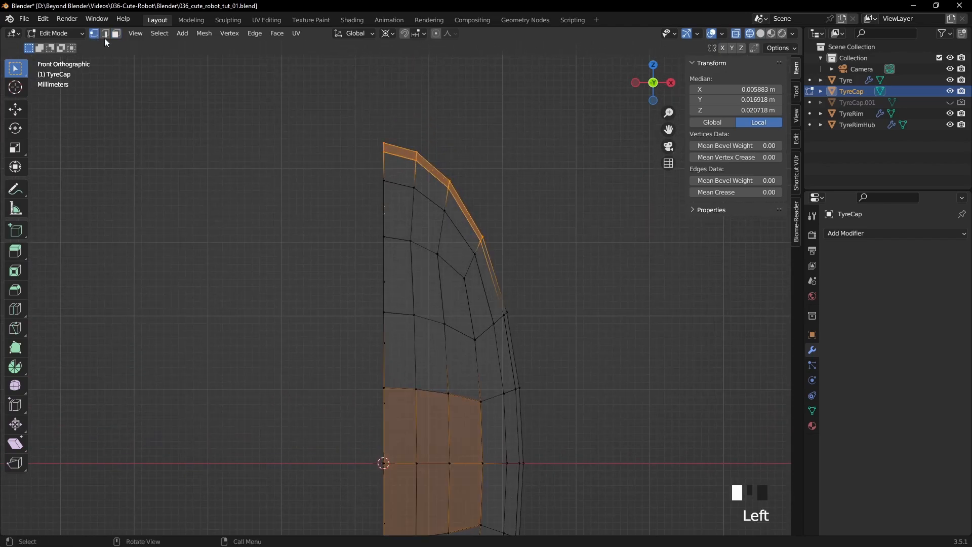
shift+middle_drag(445, 240, 459, 256)
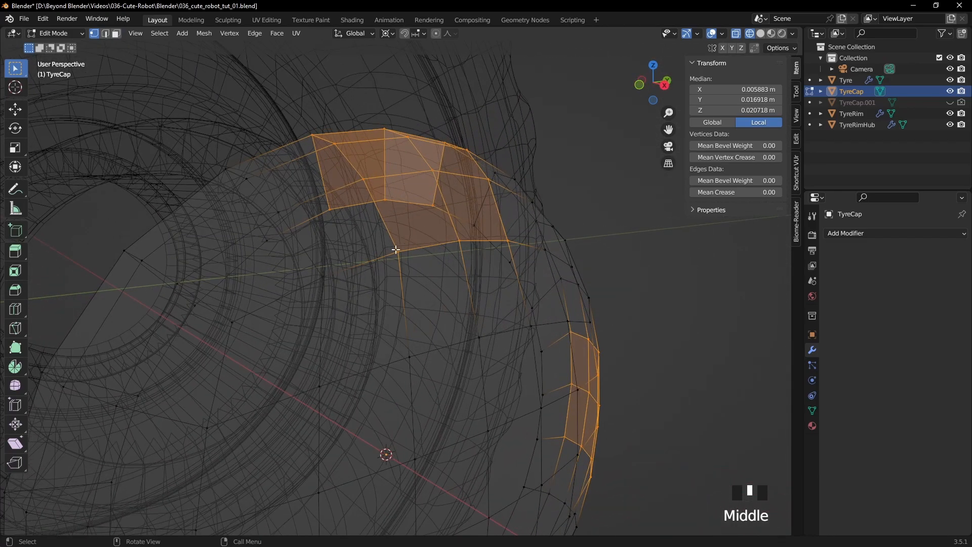
key(KP_1)
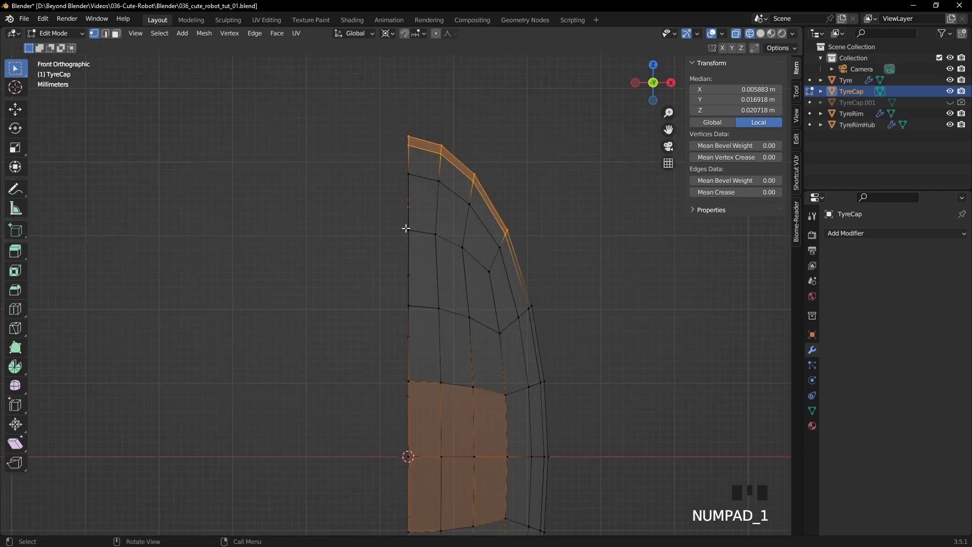
middle_drag(445, 221, 458, 224)
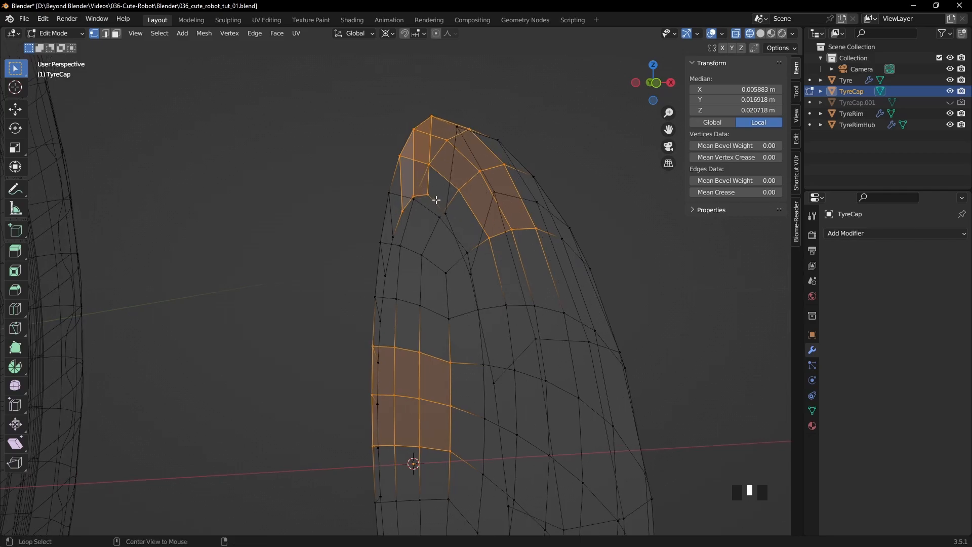
- Split the 3D viewport into two side-by-side views and isolate TyreCap in local view in both
drag(798, 27, 420, 228)
key(Tab)
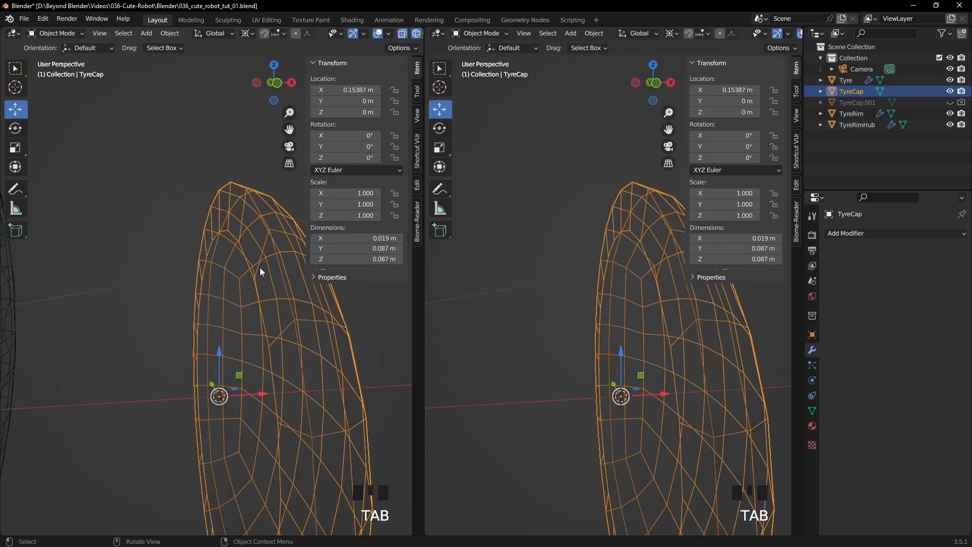
key(slash)
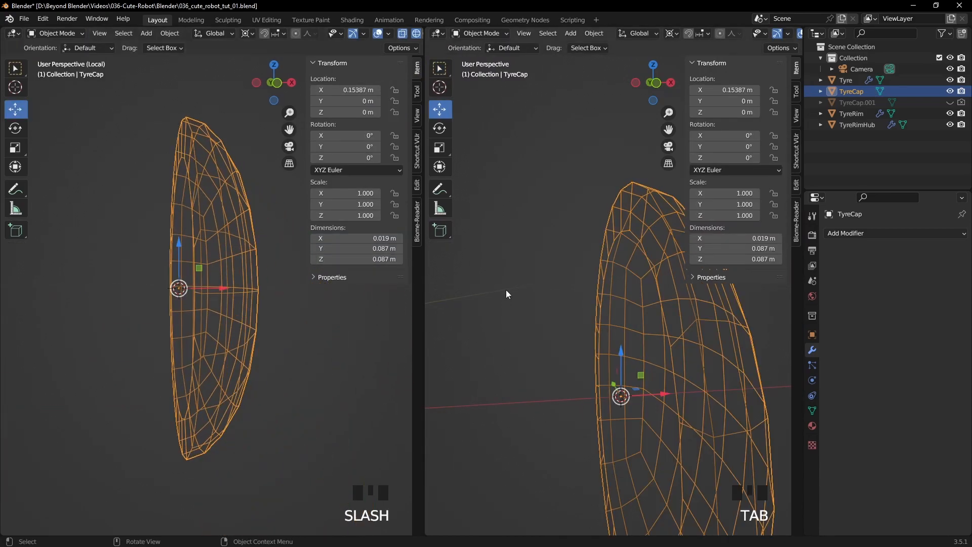
key(slash)
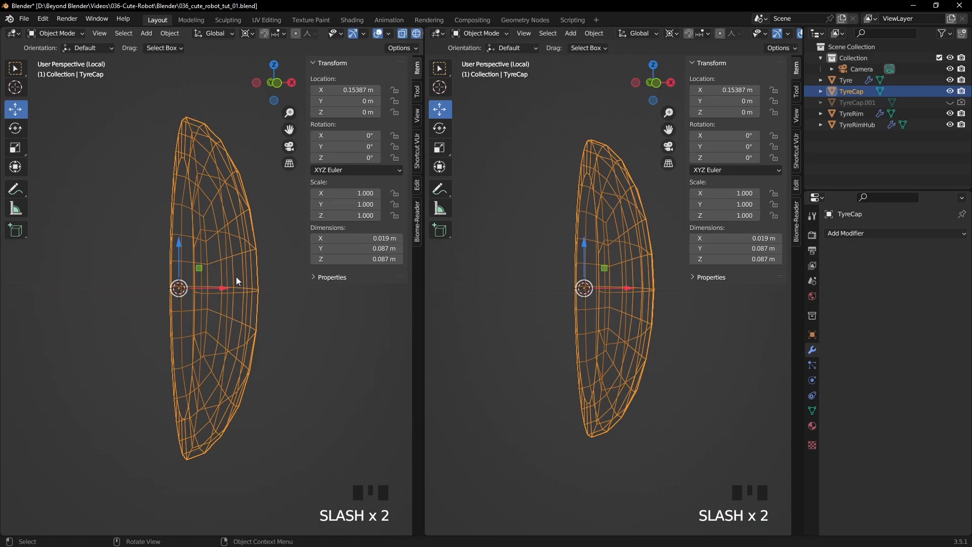
- Set one viewport to a left orthographic solid view with X-ray and no sidebar, and return TyreCap to Edit Mode
key(KP_1)
key(KP_3)
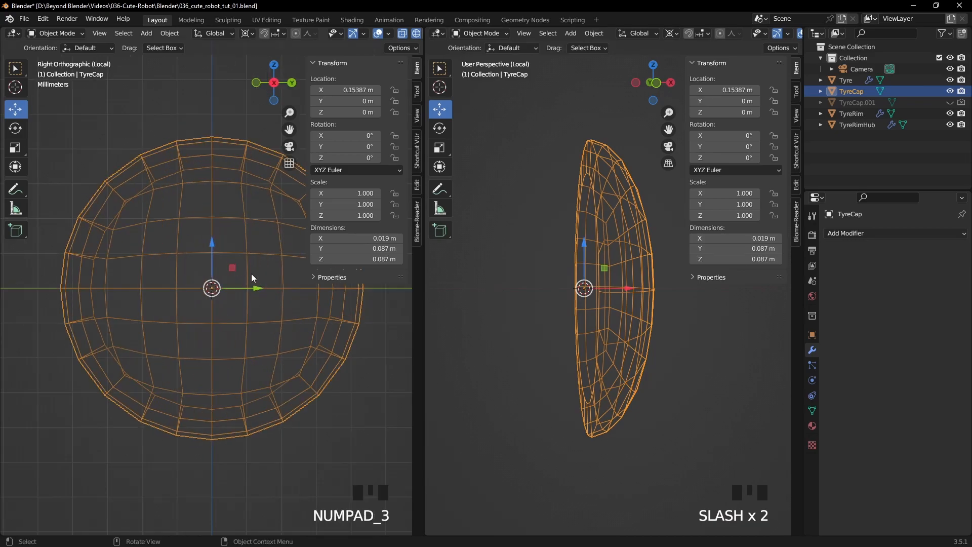
shift+middle_drag(236, 273, 191, 285)
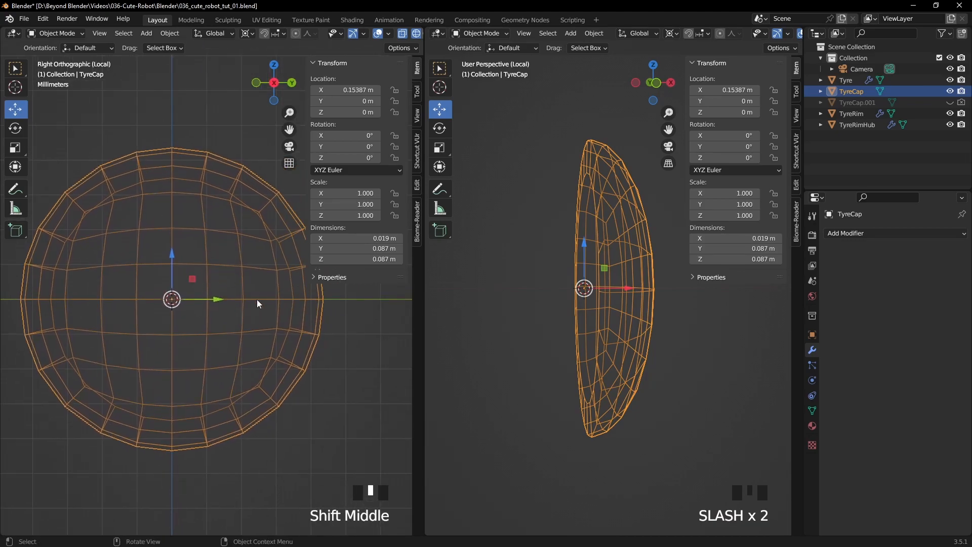
key(z)
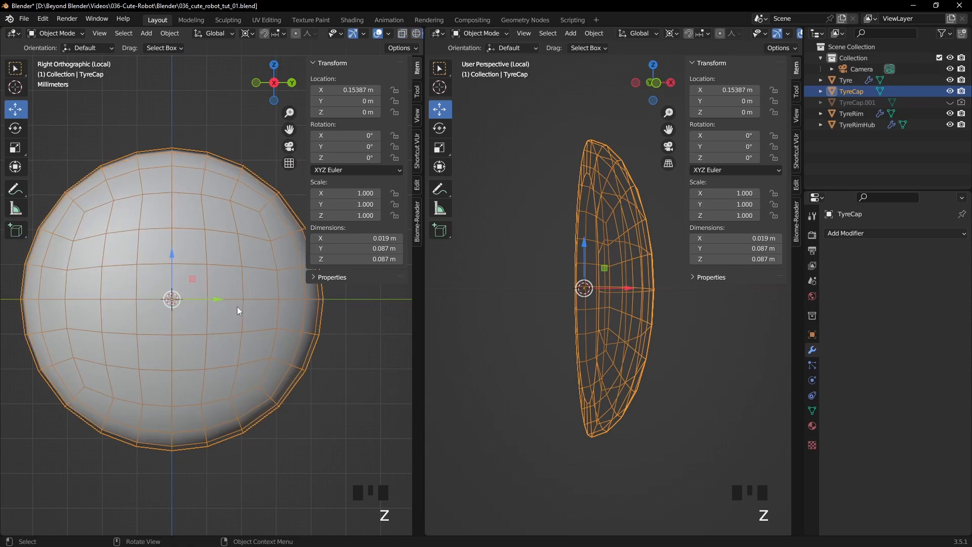
key(ctrl+KP_3)
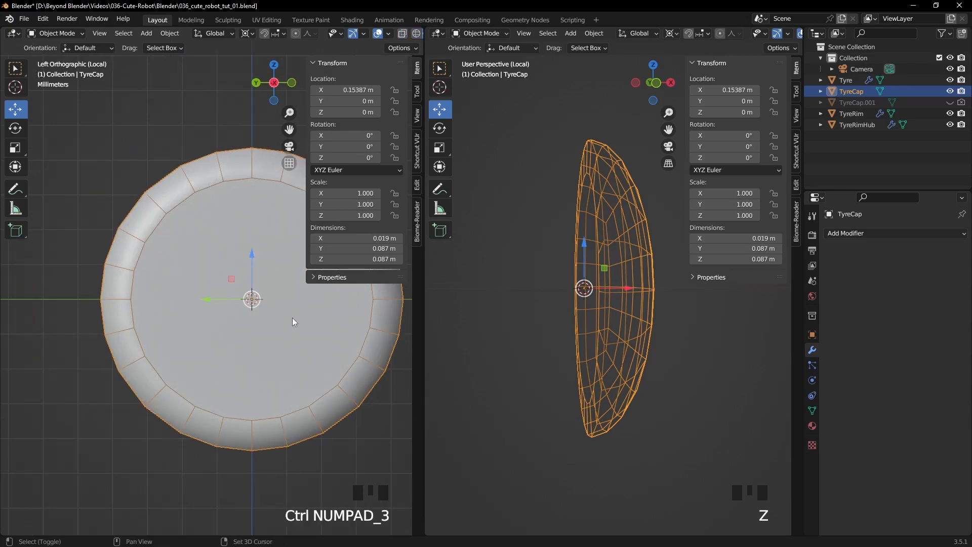
shift+middle_drag(290, 318, 250, 321)
key(n)
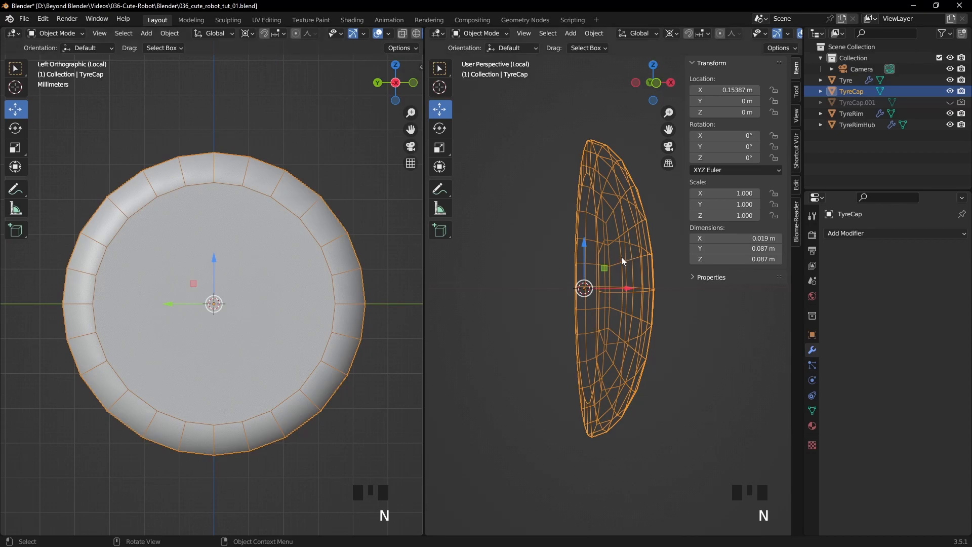
click(403, 35)
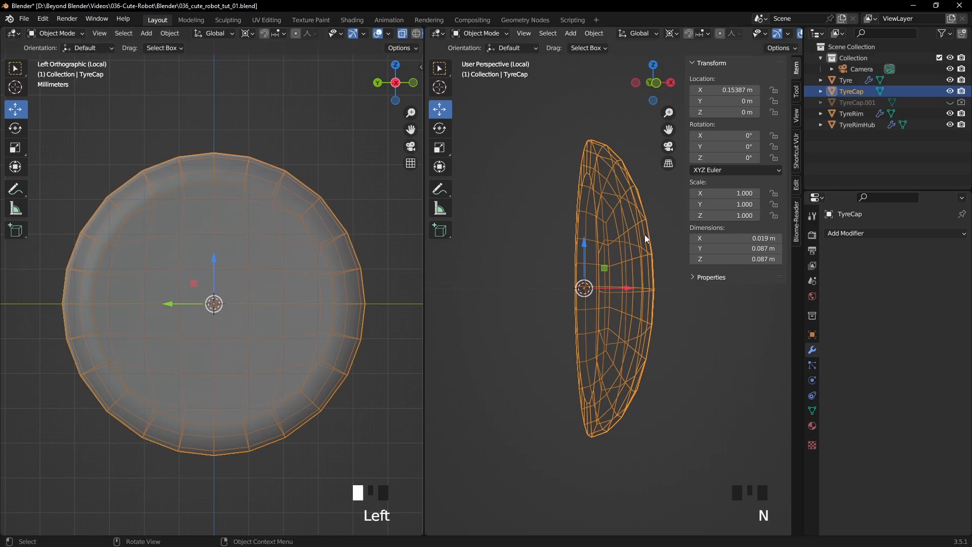
key(Tab)
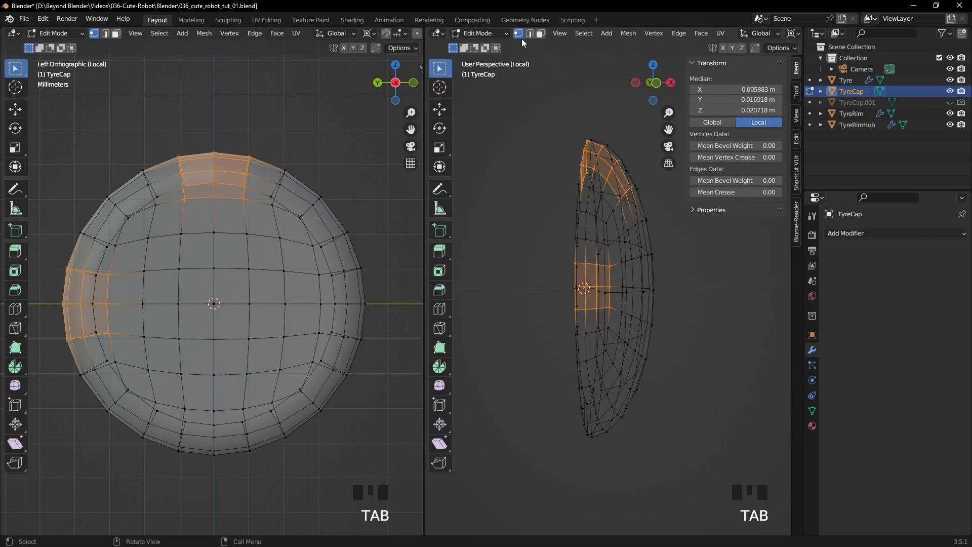
- Select the inner edge loop around the cap's flat back face and scale it by 0.883
click(534, 237)
middle_drag(534, 237, 626, 221)
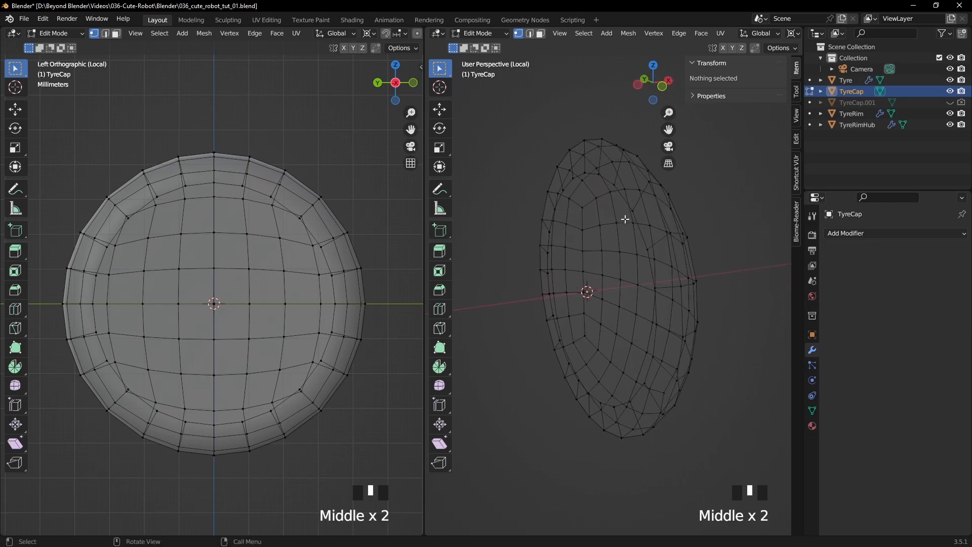
alt+click(589, 209)
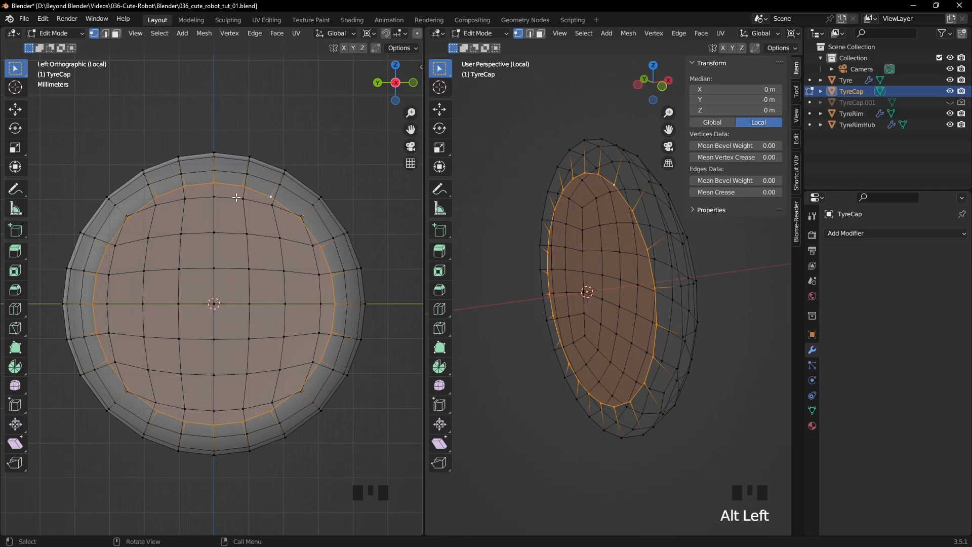
key(s)
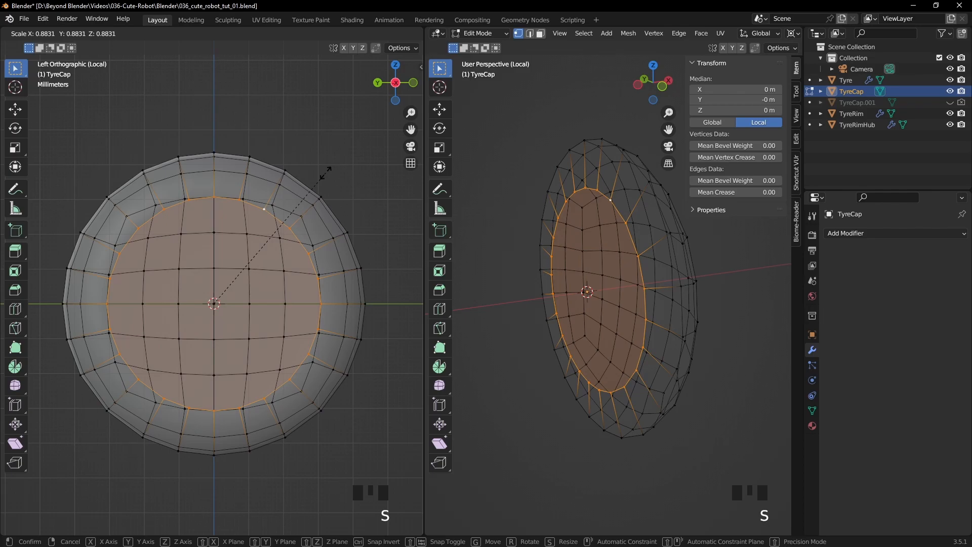
click(326, 173)
middle_drag(671, 264, 638, 244)
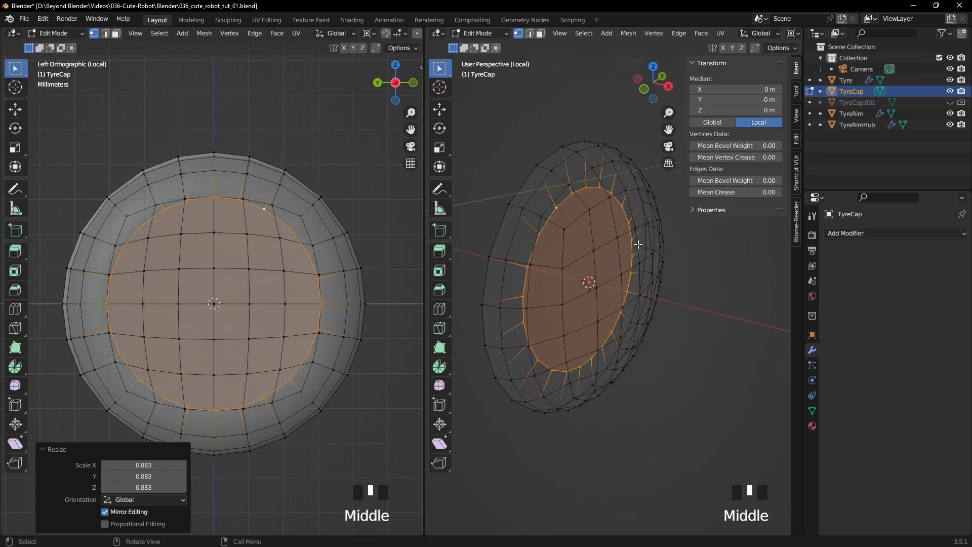
- Check the upper vertices of the scaled back loop, then clear the selection and switch to face selection
click(607, 195)
click(607, 194)
shift+click(583, 190)
middle_drag(583, 190, 707, 263)
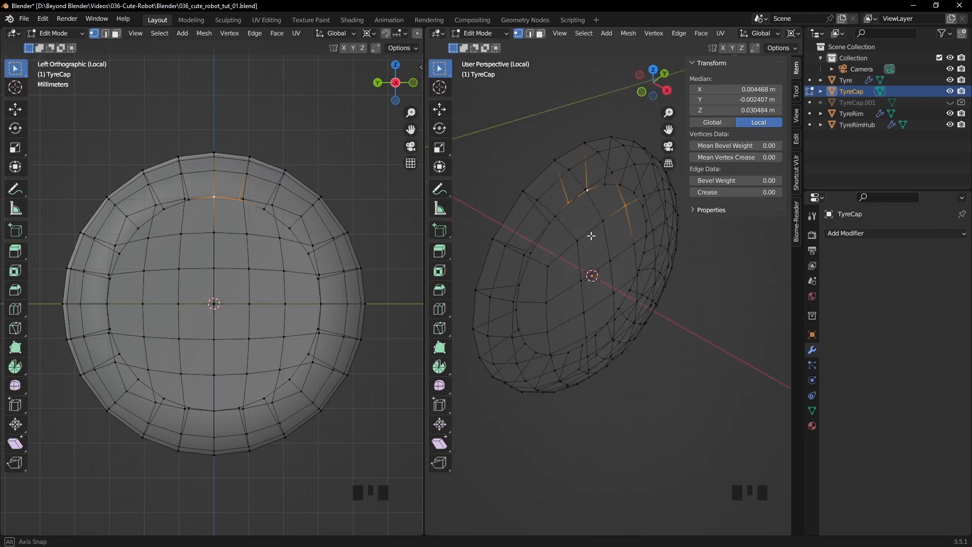
click(708, 263)
click(541, 33)
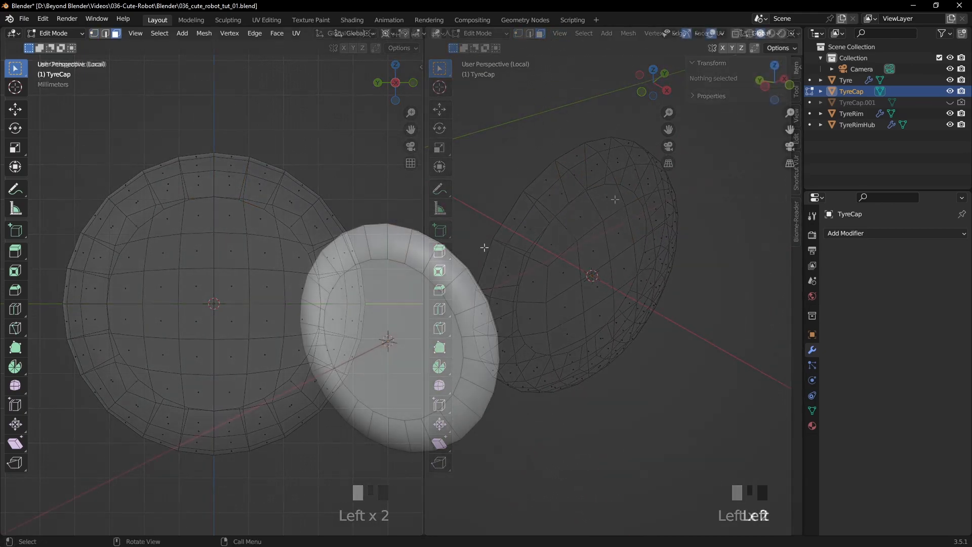
- Add two evenly spaced loop cuts around the ring on the back of the cap, without sliding them
key(ctrl+r)
scroll(440, 258, up, 1)
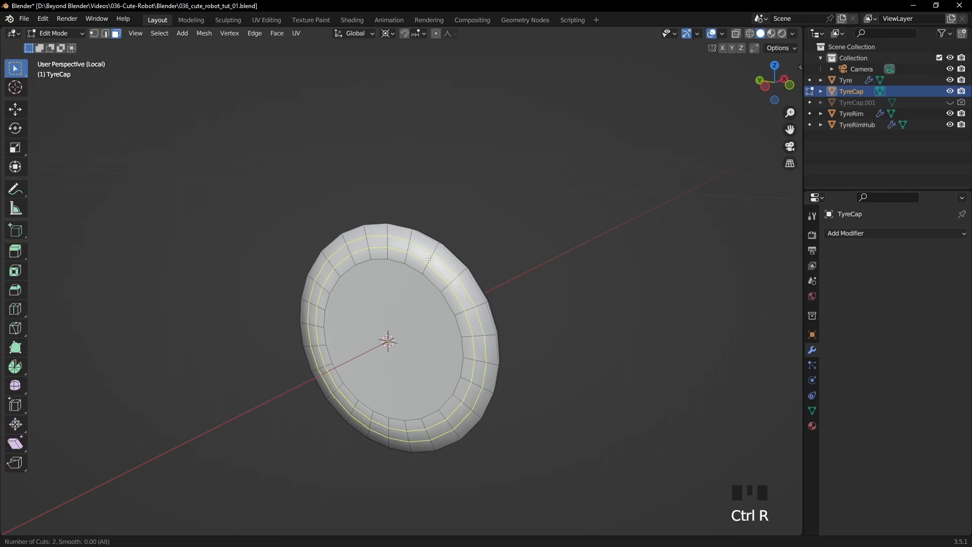
click(435, 256)
right_click(520, 220)
middle_drag(520, 221, 345, 198)
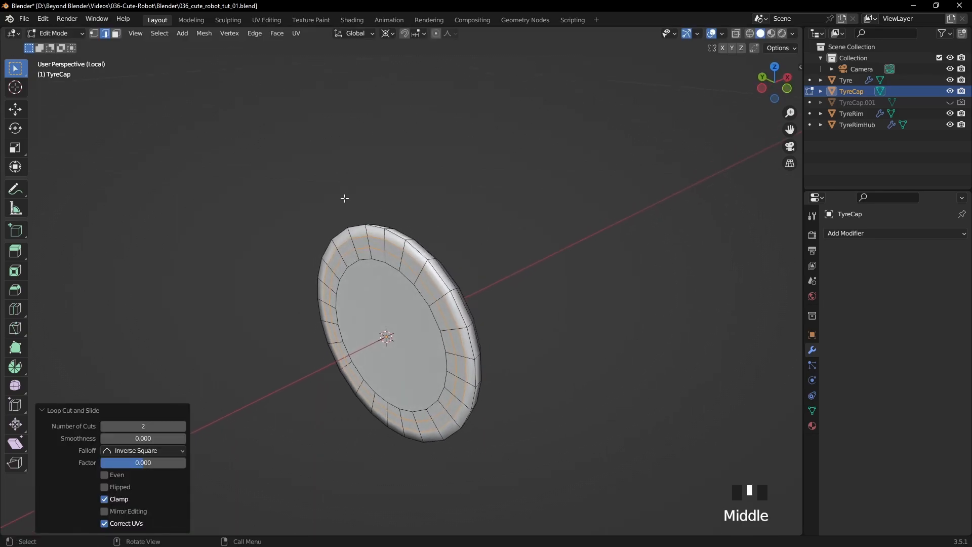
- In face selection, select the two-by-two block of faces at the upper edge of the cap's front
click(116, 33)
middle_drag(448, 252, 263, 219)
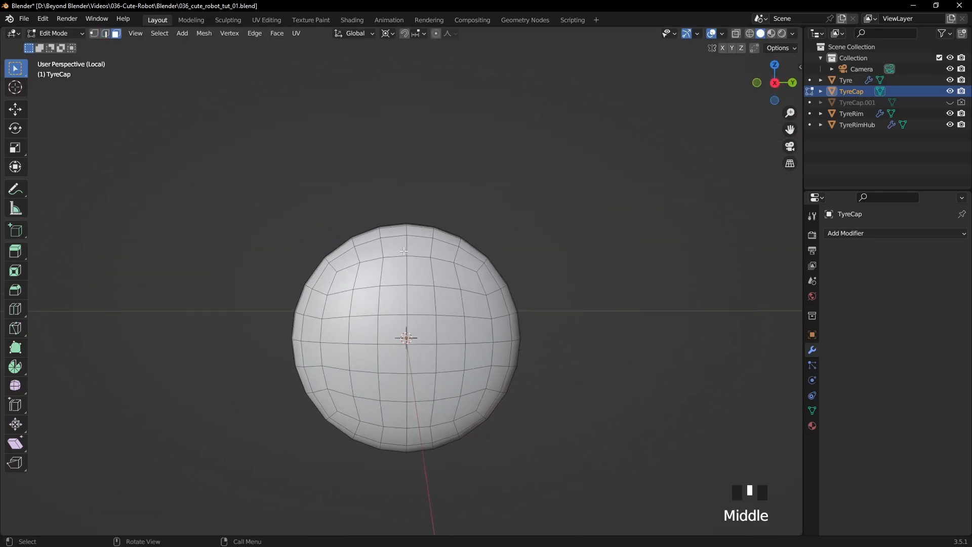
shift+click(395, 235)
shift+click(419, 232)
shift+click(420, 247)
shift+click(394, 247)
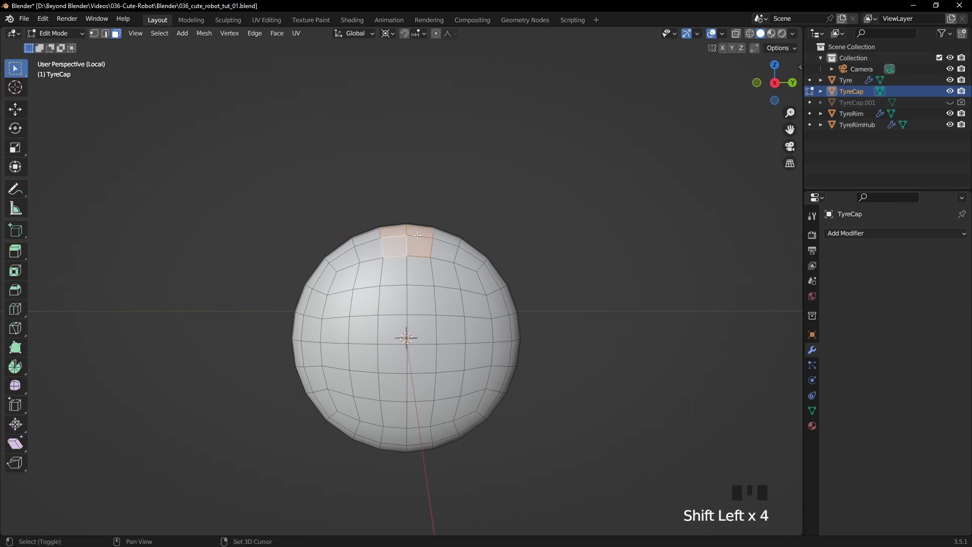
- Extend the upper selection over the rim to the adjoining back-ring faces down to the inner loop
middle_drag(394, 247, 440, 284)
shift+click(391, 234)
shift+click(391, 234)
middle_drag(392, 234, 534, 219)
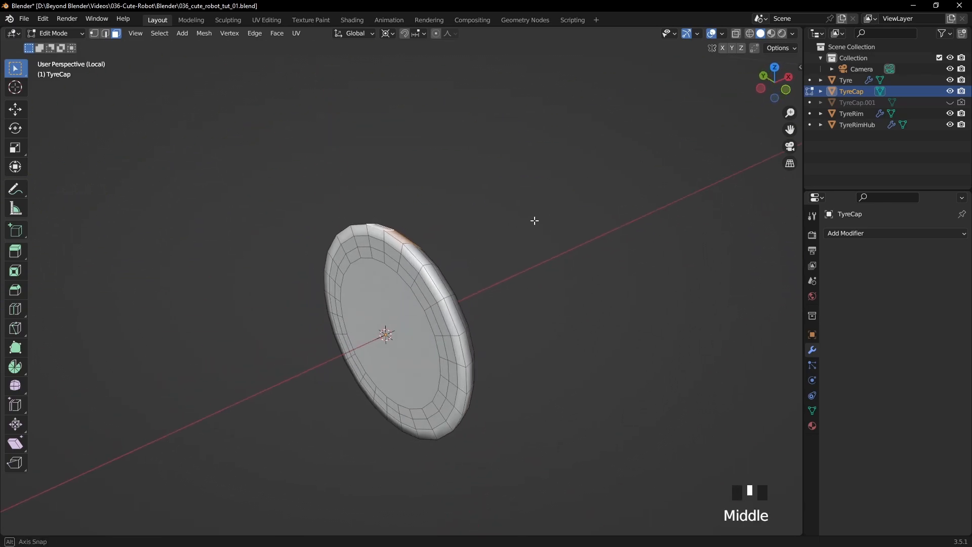
shift+click(379, 234)
shift+click(379, 234)
shift+click(384, 240)
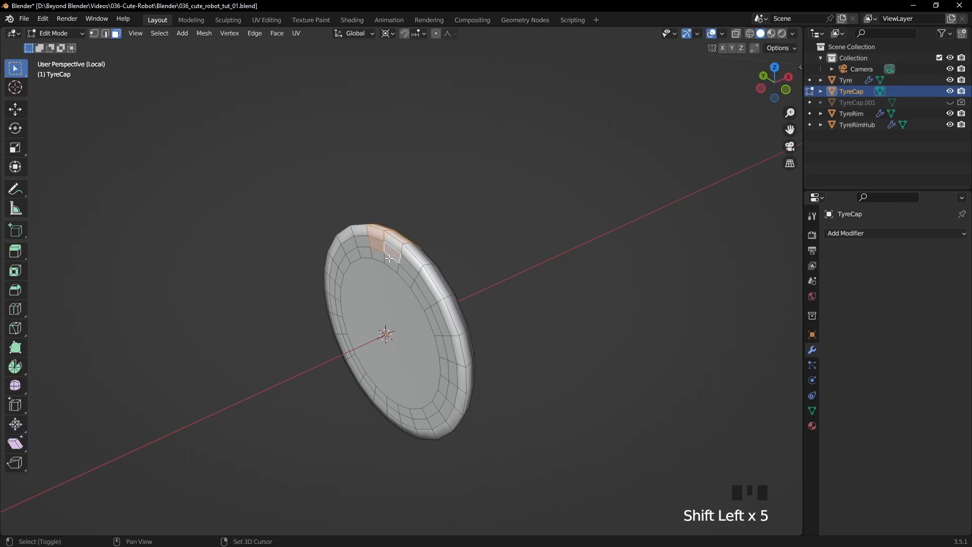
scroll(427, 247, up, 4)
middle_drag(427, 247, 514, 208)
scroll(527, 228, down, 3)
shift+middle_drag(535, 243, 481, 189)
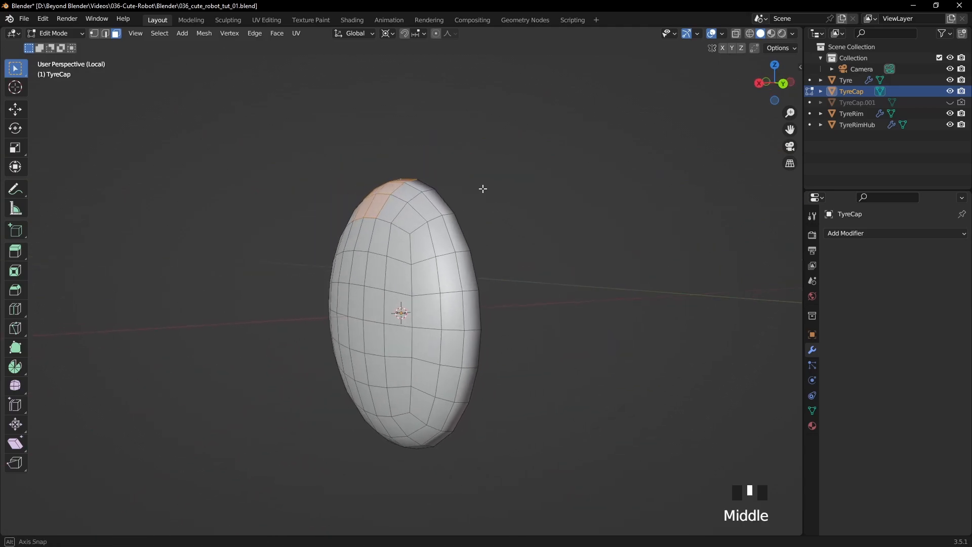
- Add the matching block of faces at the cap's side edge, two rows high, to the selection
scroll(484, 251, up, 1)
shift+click(433, 317)
shift+click(466, 317)
shift+click(490, 316)
shift+click(490, 362)
shift+click(466, 362)
shift+click(433, 362)
- Extend the side block's selection around the rim to the adjoining back-ring faces
middle_drag(436, 361, 371, 330)
shift+click(317, 325)
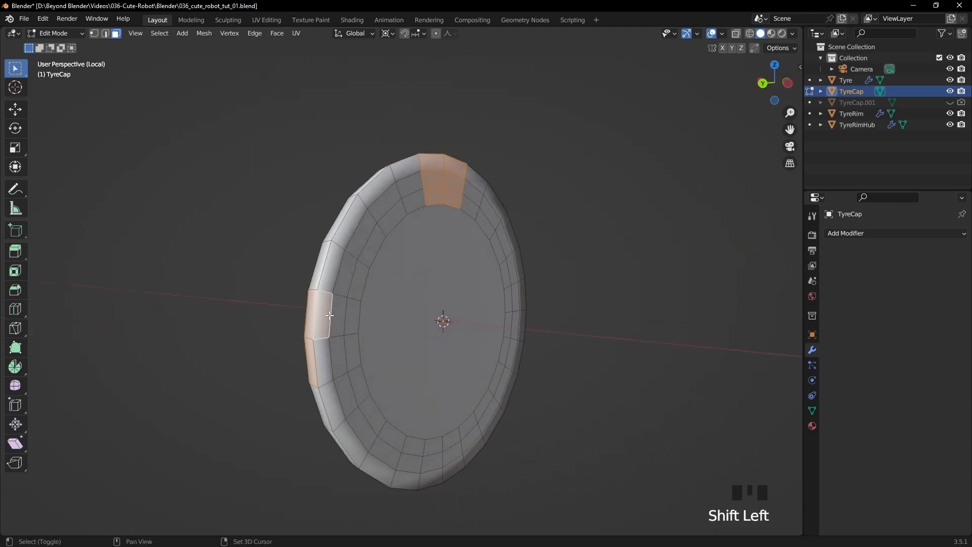
shift+click(324, 314)
shift+click(345, 314)
shift+click(350, 353)
shift+click(337, 357)
shift+click(324, 362)
- Delete the selected upper and side blocks of faces to open two notches in the cap
middle_drag(327, 360, 567, 312)
key(Delete)
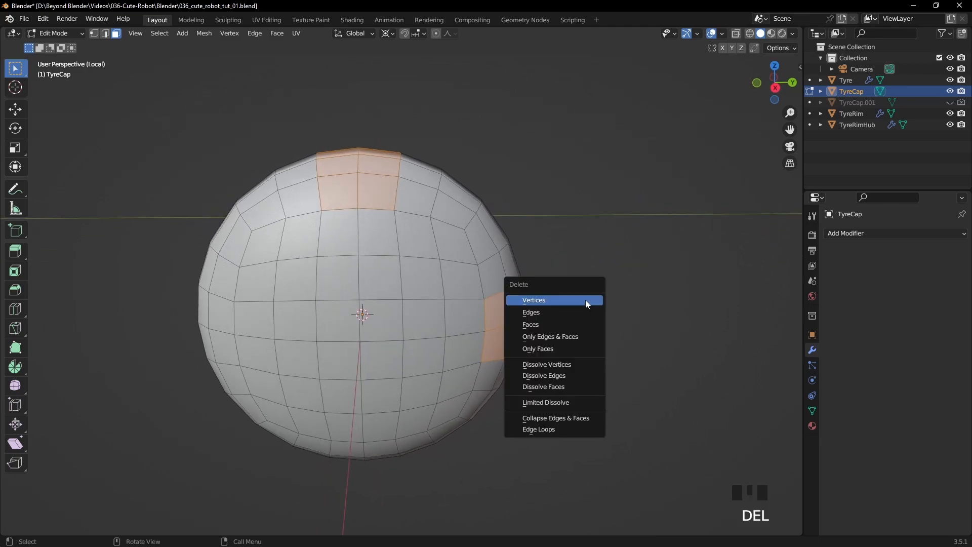
click(552, 321)
scroll(559, 289, down, 2)
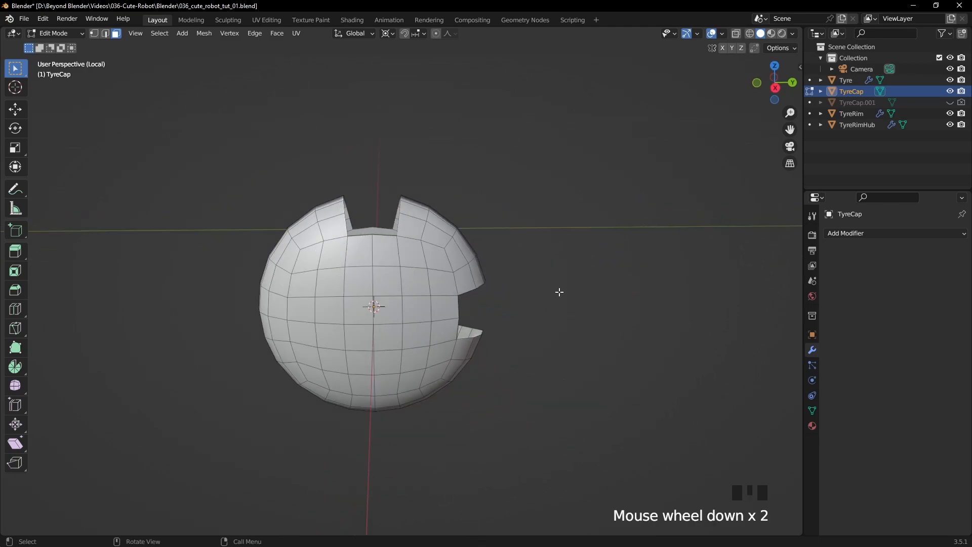
- Return to Object Mode and add a Subdivision Surface modifier to TyreCap
key(Tab)
click(853, 252)
click(854, 233)
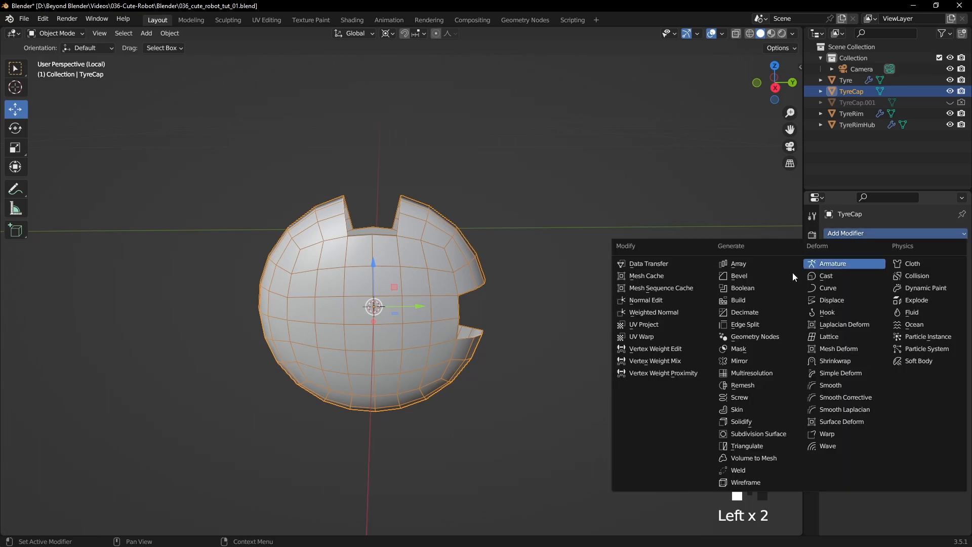
click(740, 433)
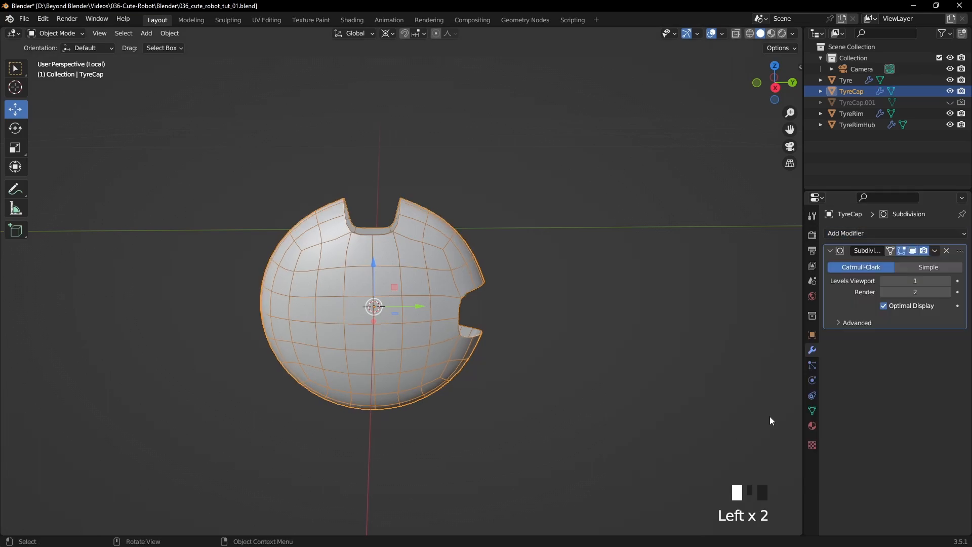
- Deselect the cap, turn off the wireframe overlay and examine the smoothed notches from an angle
click(612, 337)
middle_drag(546, 302, 560, 268)
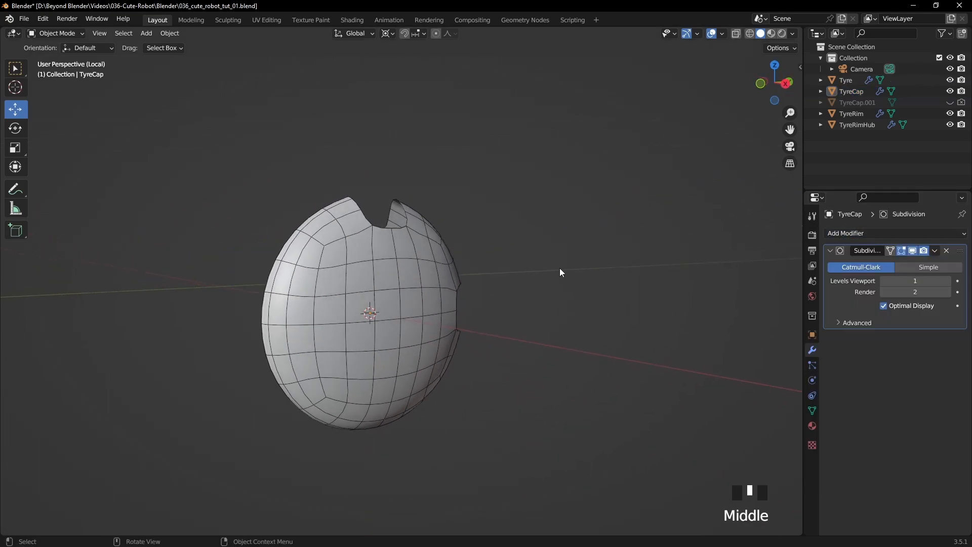
click(723, 33)
click(654, 219)
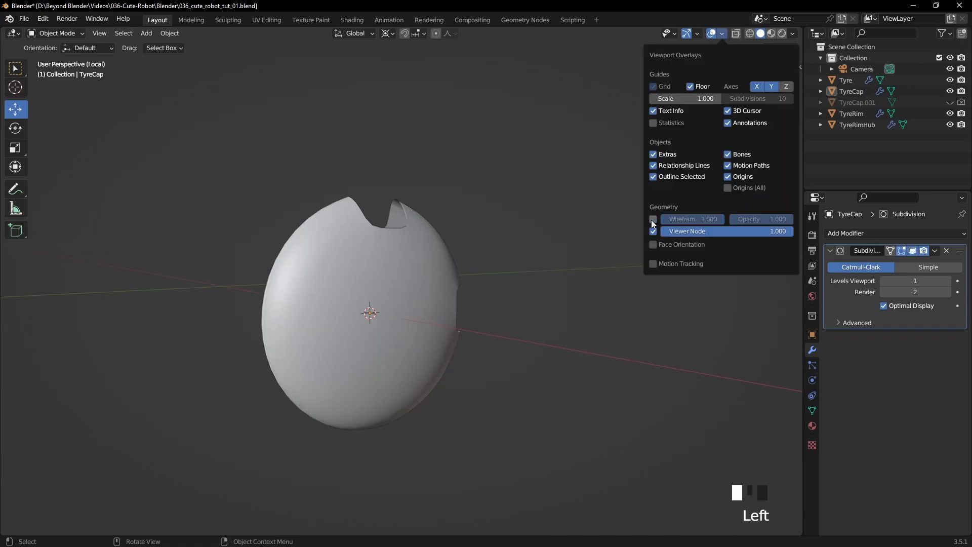
middle_drag(577, 220, 582, 250)
- Open TyreCap in Edit Mode with edge selection and turn off the Subdivision modifier's viewport display
click(436, 248)
key(Tab)
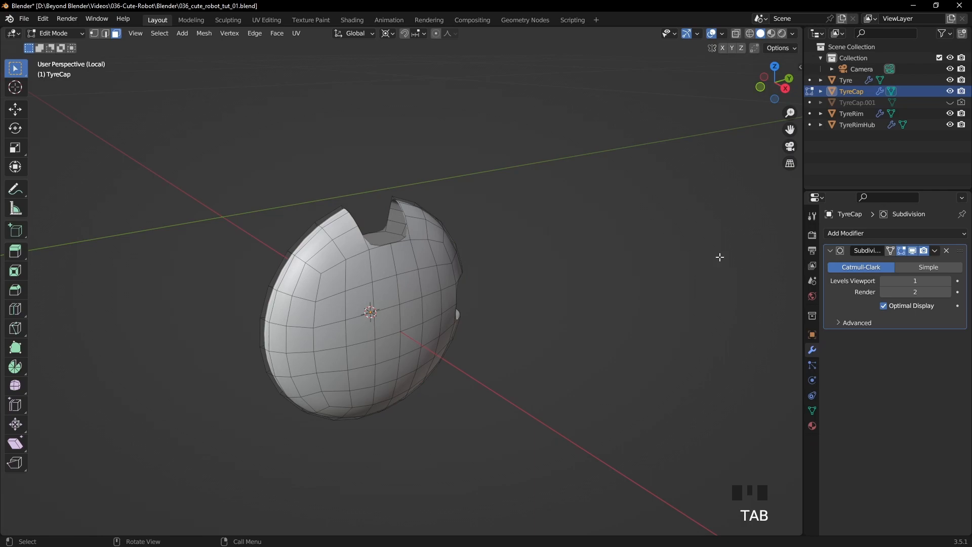
click(913, 251)
shift+middle_drag(586, 252, 504, 258)
scroll(502, 259, up, 2)
scroll(502, 259, up, 1)
key(2)
- Fill the floor of the upper notch with two faces joining its front and back edges
click(405, 300)
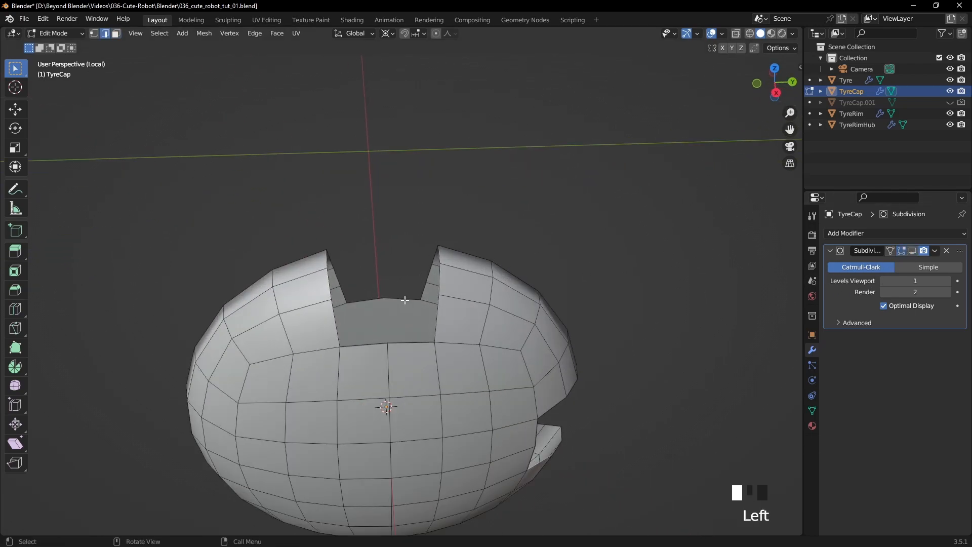
shift+click(418, 345)
key(f)
click(383, 312)
key(f)
middle_drag(382, 312, 378, 300)
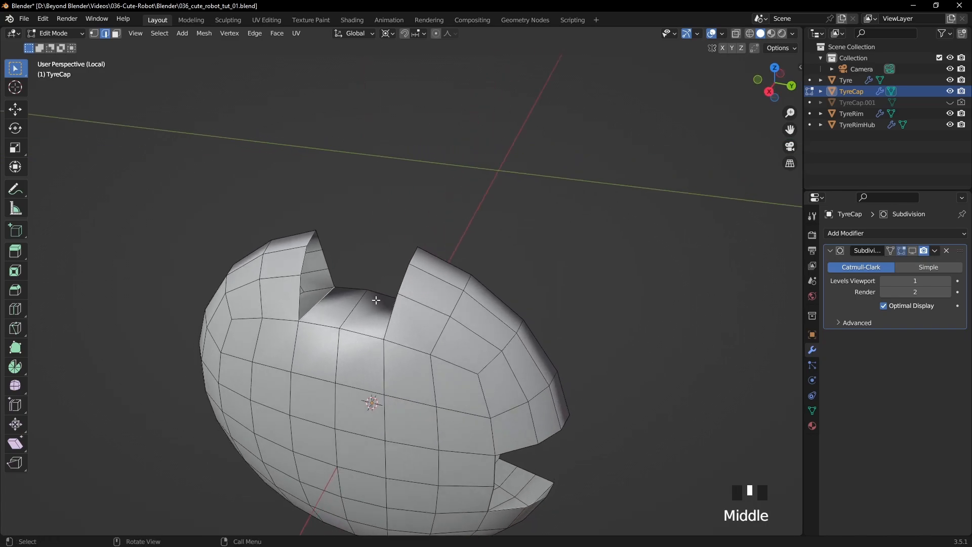
- Fill the side wall of the upper notch with faces, starting from its inner corner
double_click(327, 298)
key(f)
middle_drag(360, 248, 376, 201)
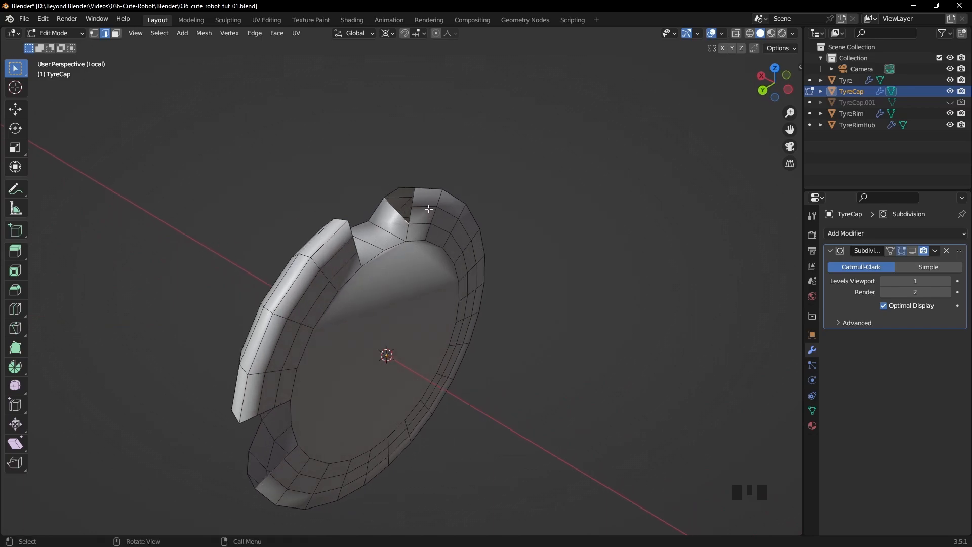
- Dissolve the outer of the two intermediate edge loops running around the cap's back rim
alt+click(428, 206)
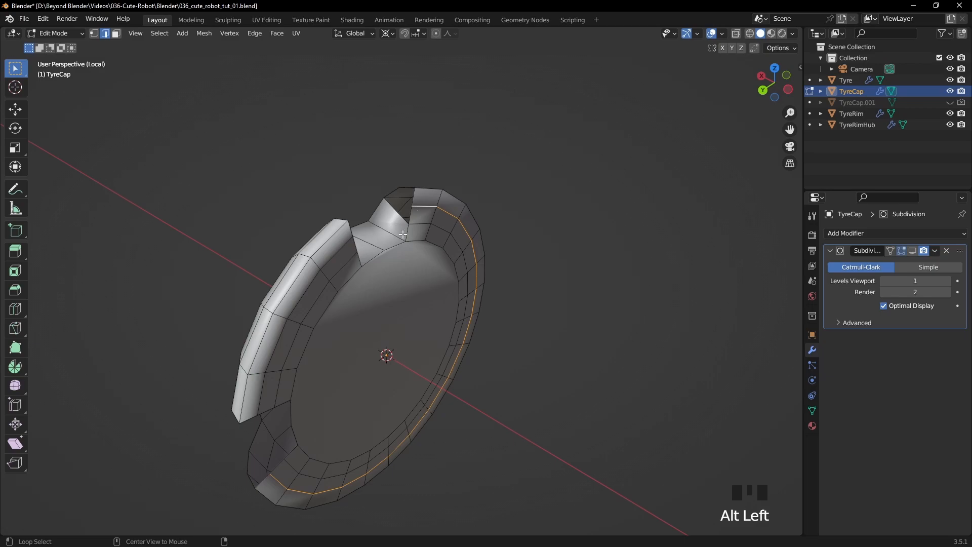
alt+shift+click(477, 226)
key(ctrl+Delete)
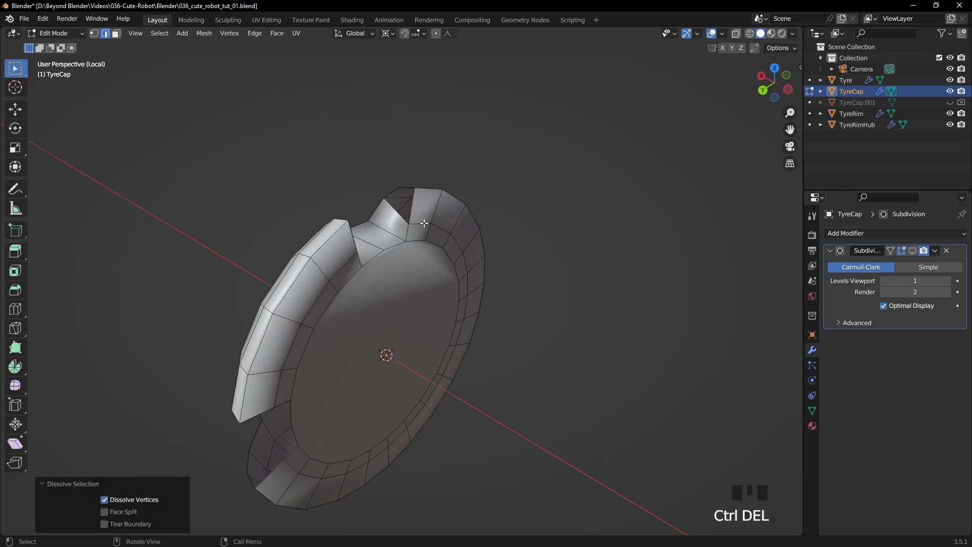
- Scale the remaining intermediate edge loop on the back rim outward by about 1.05, including its segment between the notches
alt+click(424, 224)
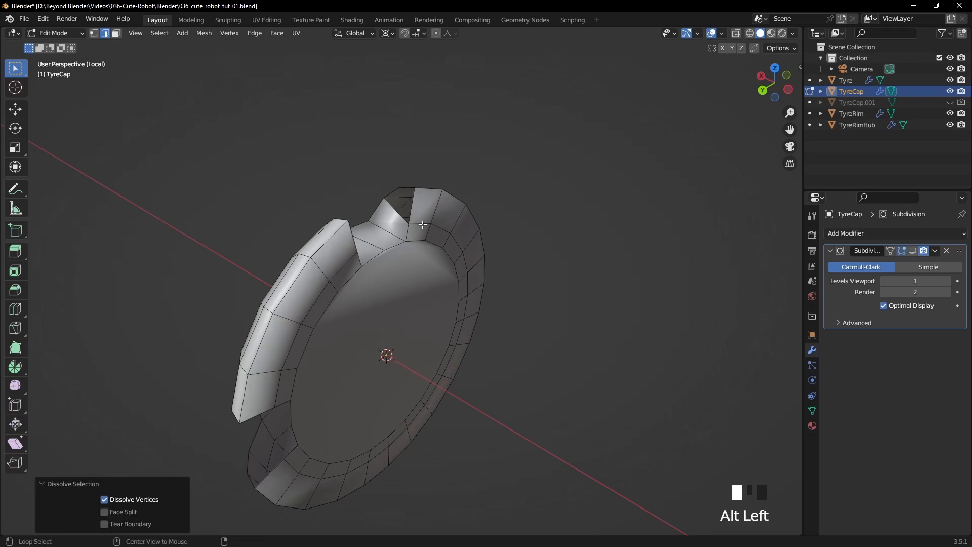
alt+shift+click(345, 263)
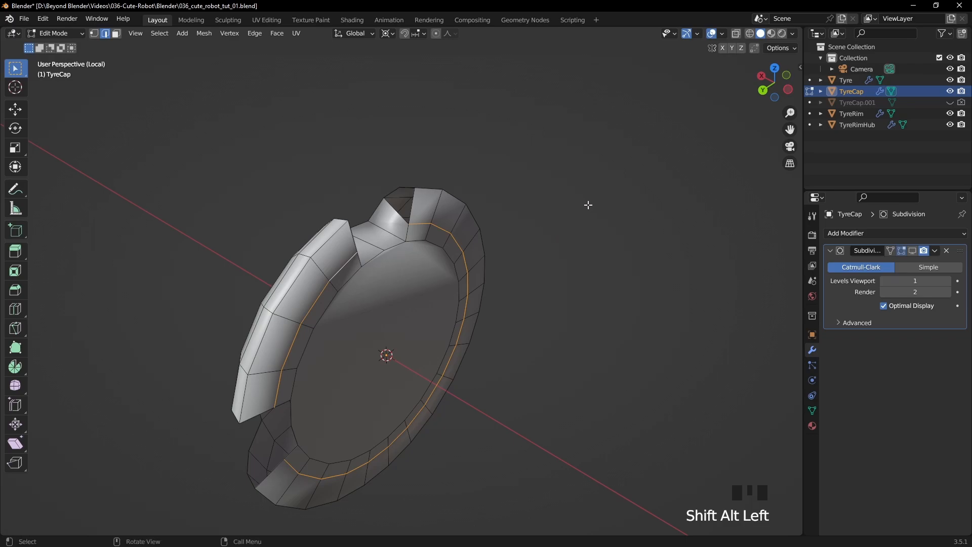
middle_drag(589, 205, 567, 175)
key(s)
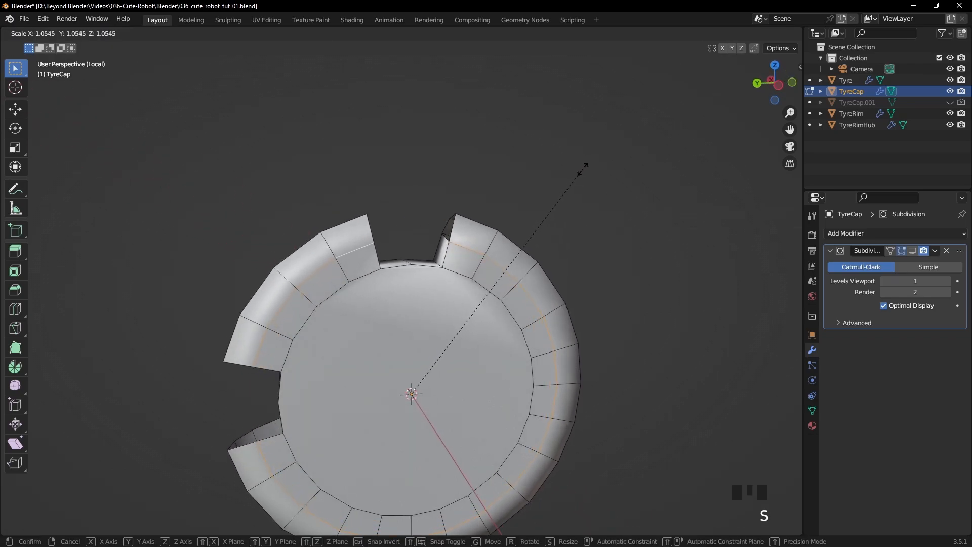
click(582, 168)
- Fill the remaining gaps in the upper notch's side walls with faces
middle_drag(581, 167, 375, 219)
click(468, 224)
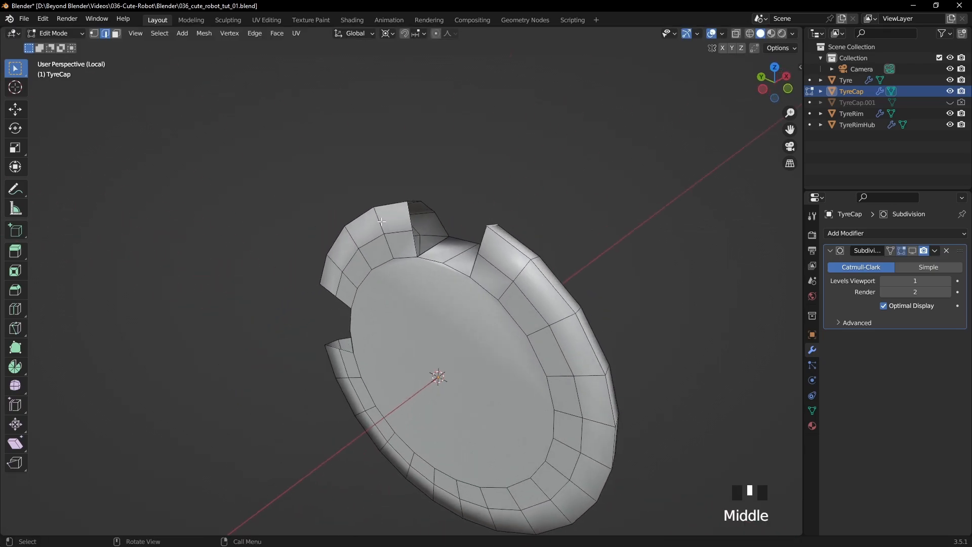
click(434, 248)
key(f)
key(f)
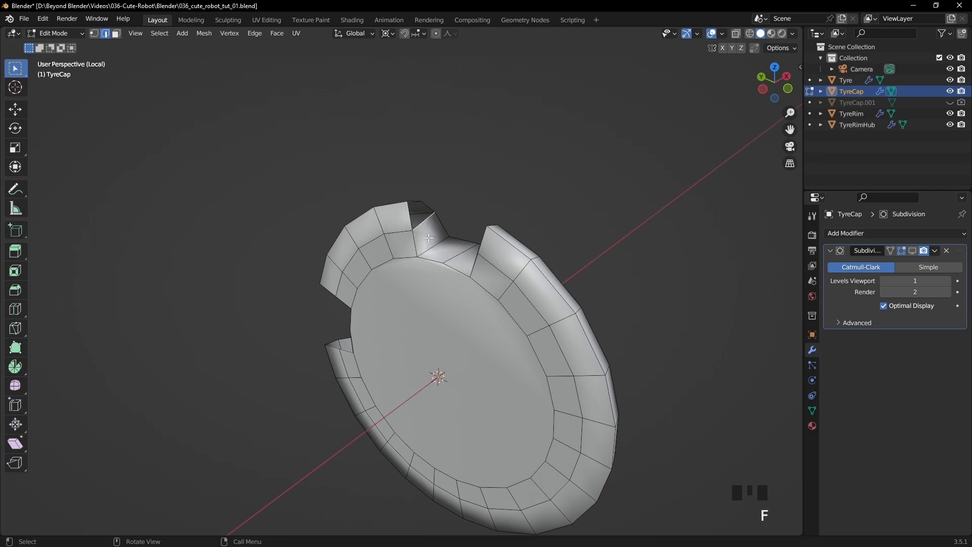
middle_drag(375, 229, 471, 234)
click(381, 238)
shift+click(458, 250)
key(f)
- Fill the floor and both side walls of the second notch with faces
click(417, 260)
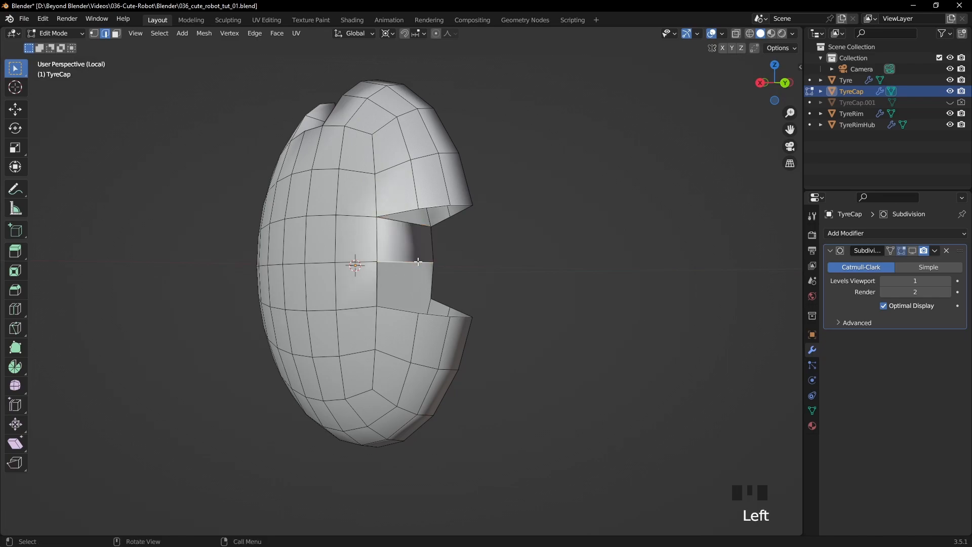
key(f)
key(f)
key(f)
key(f)
key(f)
click(439, 249)
click(418, 227)
key(f)
key(f)
key(f)
- Return to Object Mode, re-enable the Subdivision modifier's viewport display and deselect the cap
mouse_move(497, 235)
middle_down()
mouse_move(556, 228)
mouse_move(507, 210)
mouse_move(603, 228)
mouse_move(510, 245)
middle_up()
scroll(583, 238, down, 2)
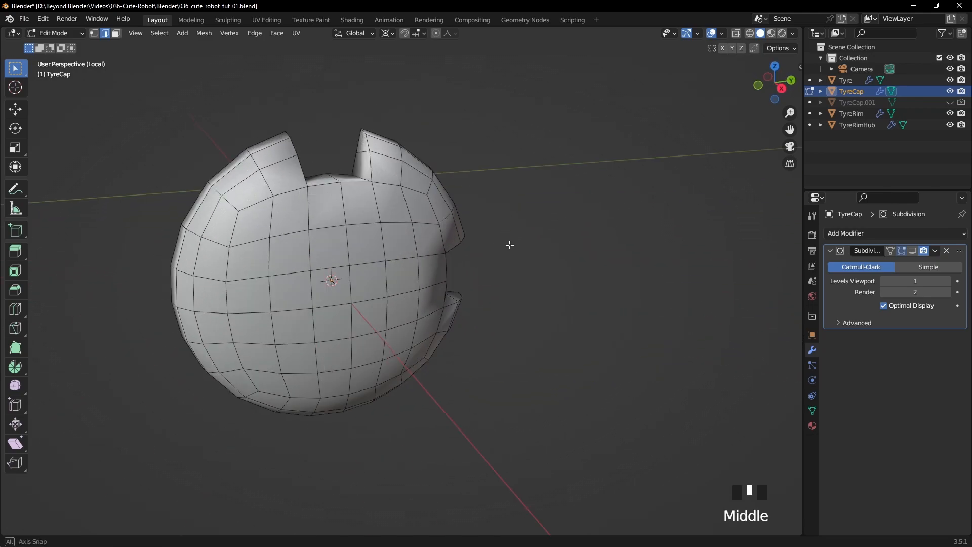
key(Tab)
click(913, 251)
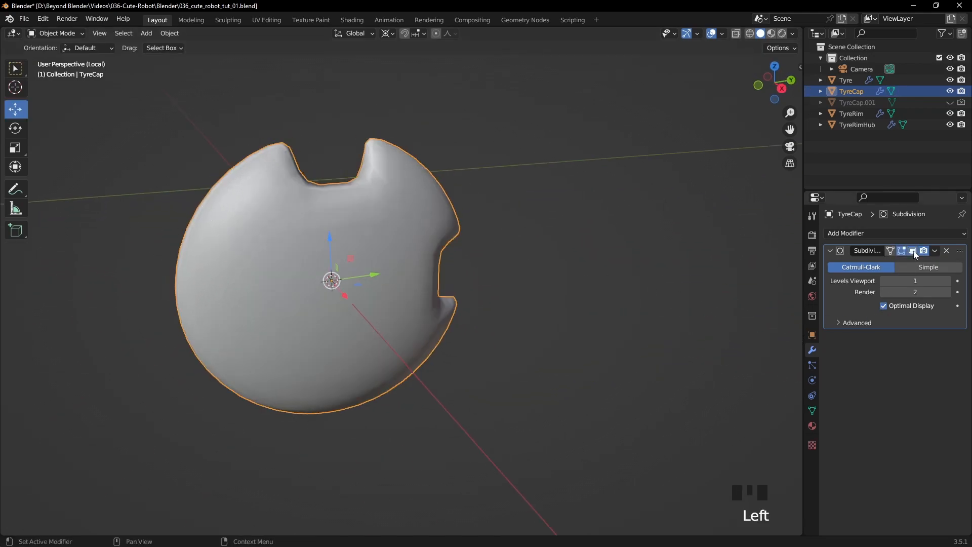
click(566, 287)
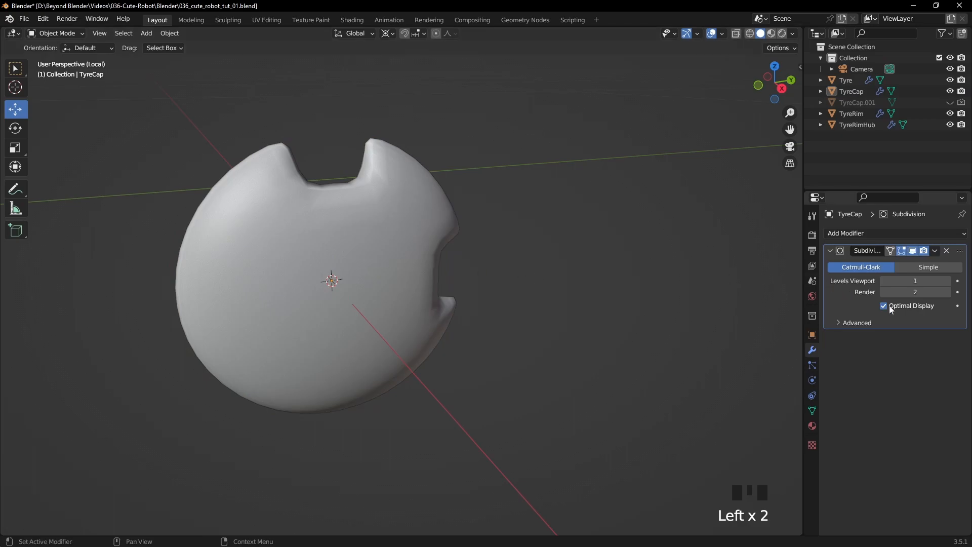
- Turn on the wireframe overlay with Optimal Display off and set the Subdivision viewport level to 2
click(722, 34)
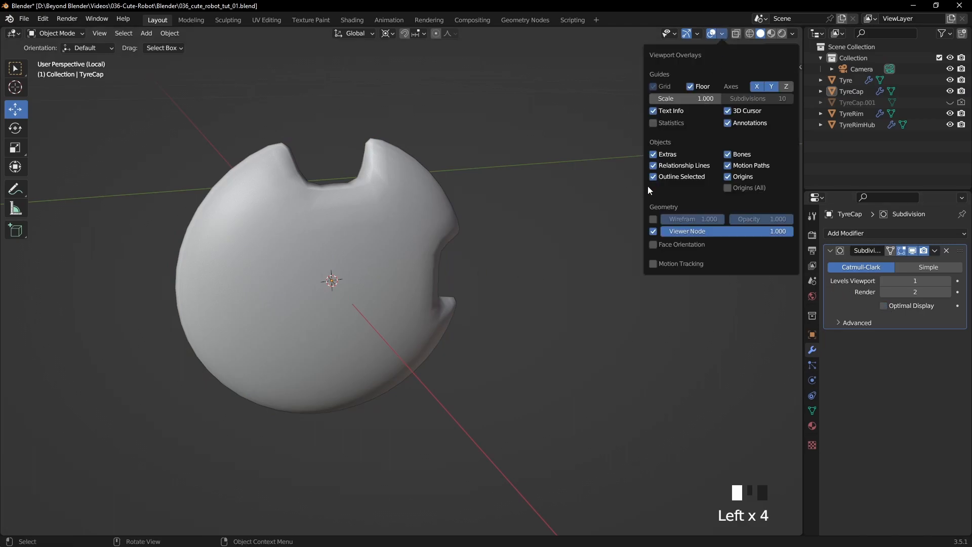
click(653, 219)
mouse_move(497, 211)
middle_down()
mouse_move(540, 224)
mouse_move(506, 212)
mouse_move(504, 199)
middle_up()
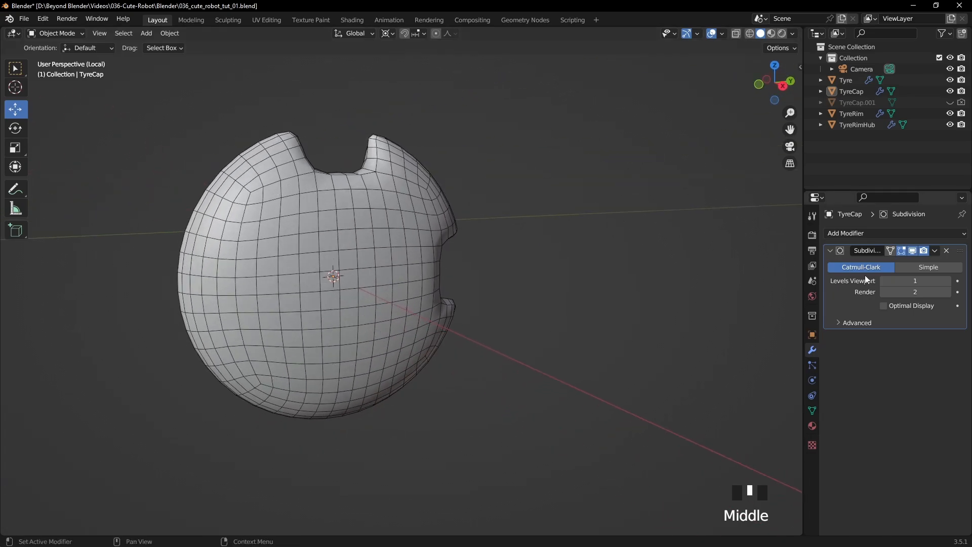
click(945, 281)
- Turn the wireframe overlay off again and view the smoothed cap from an angle
click(724, 34)
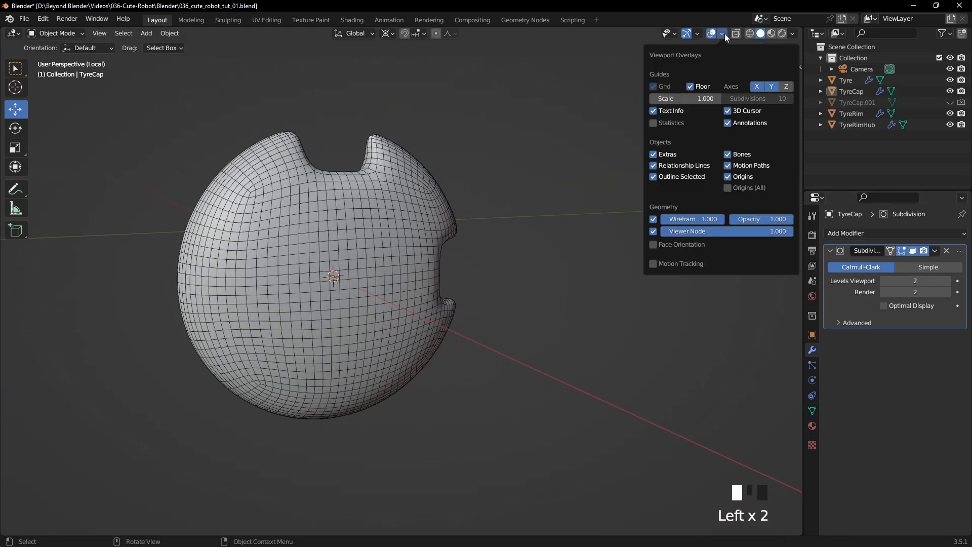
click(654, 219)
click(540, 232)
middle_drag(540, 233, 571, 262)
- Open TyreCap in Edit Mode and turn off the Subdivision modifier's viewport display
click(389, 235)
key(Tab)
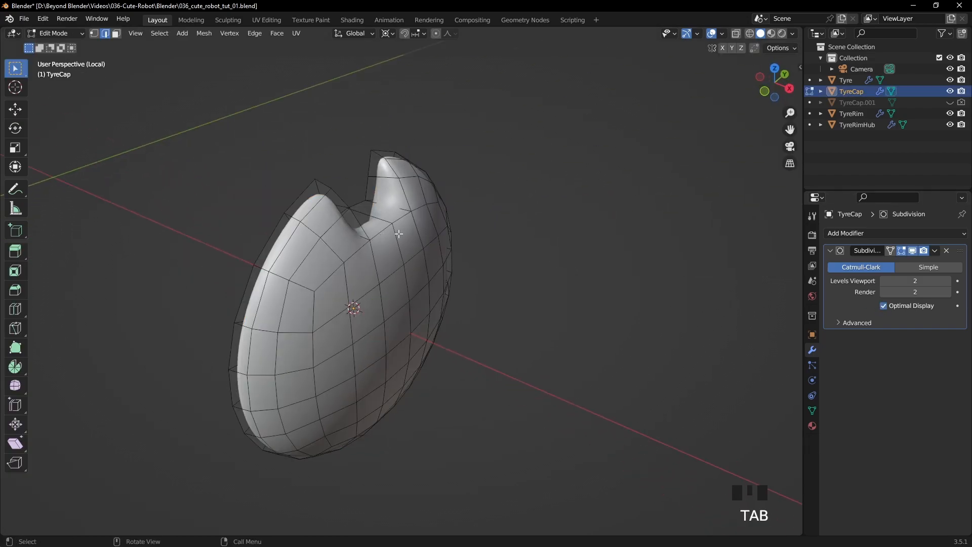
middle_drag(608, 229, 580, 222)
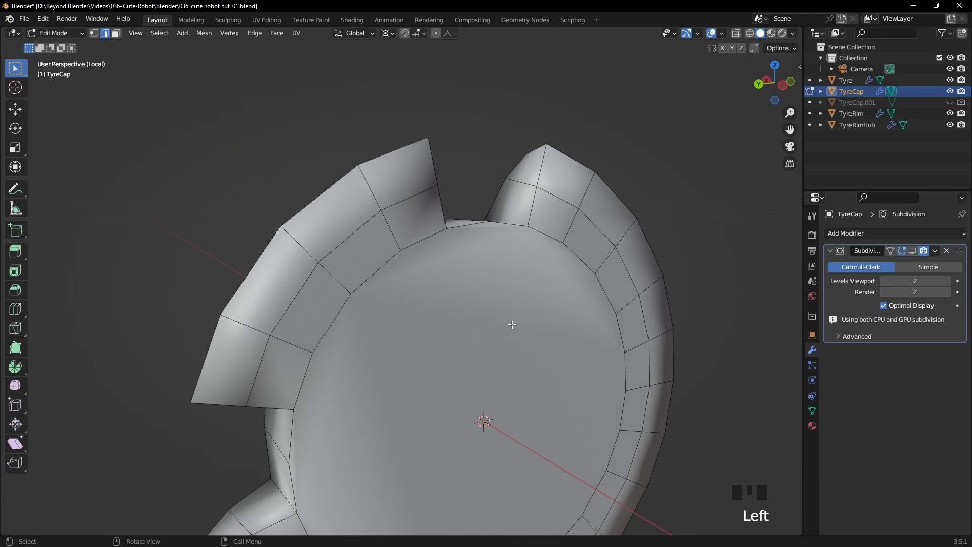
- Inset the large flat face on the back of the cap by about 0.006 m
key(3)
click(524, 316)
key(i)
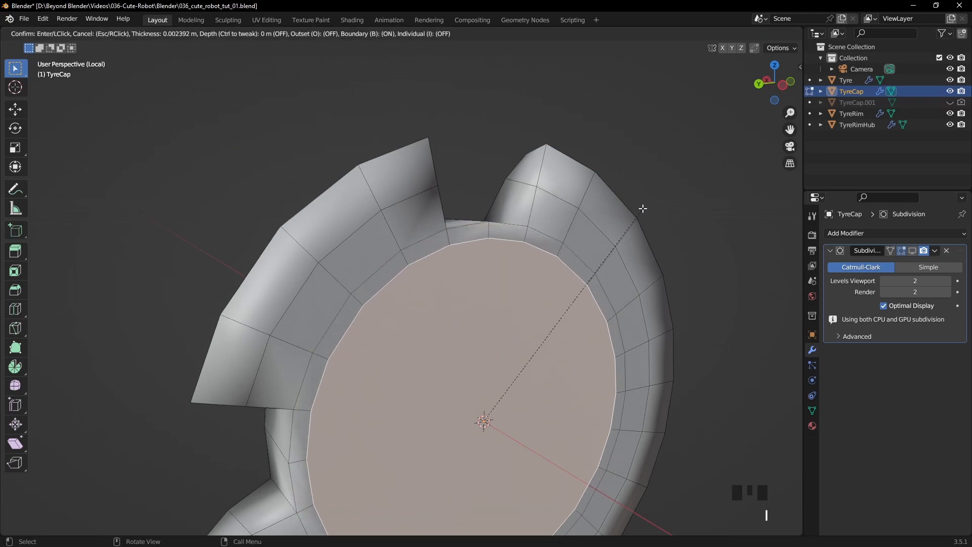
click(614, 217)
click(601, 173)
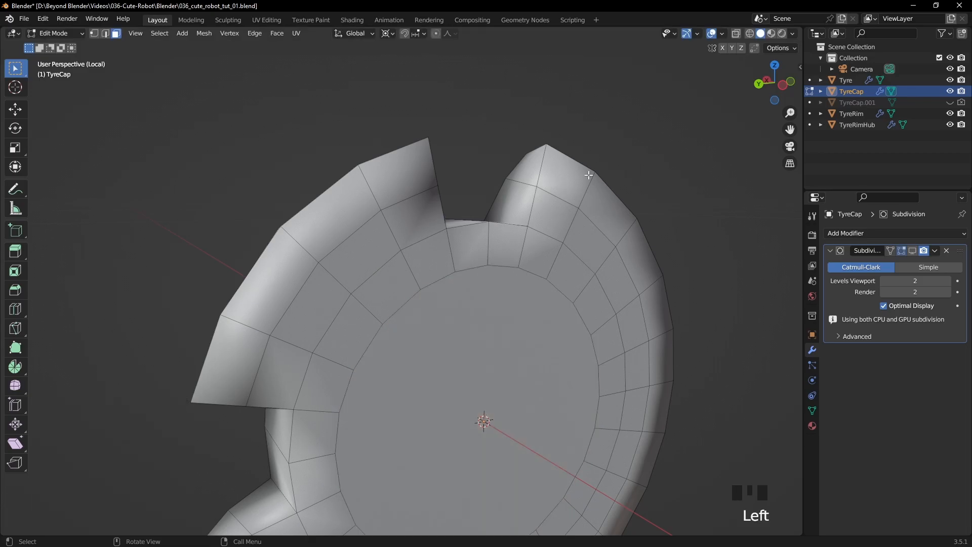
- Bevel all front and back border edges of the upper notch with 2 segments and a 0.00145 m width, and copy the width value
click(106, 34)
key(a)
key(a)
key(a)
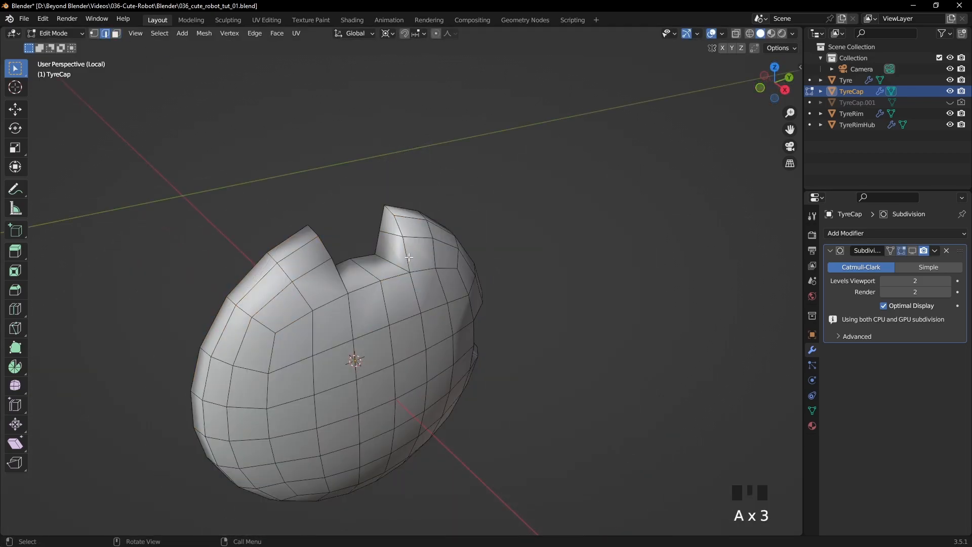
click(409, 257)
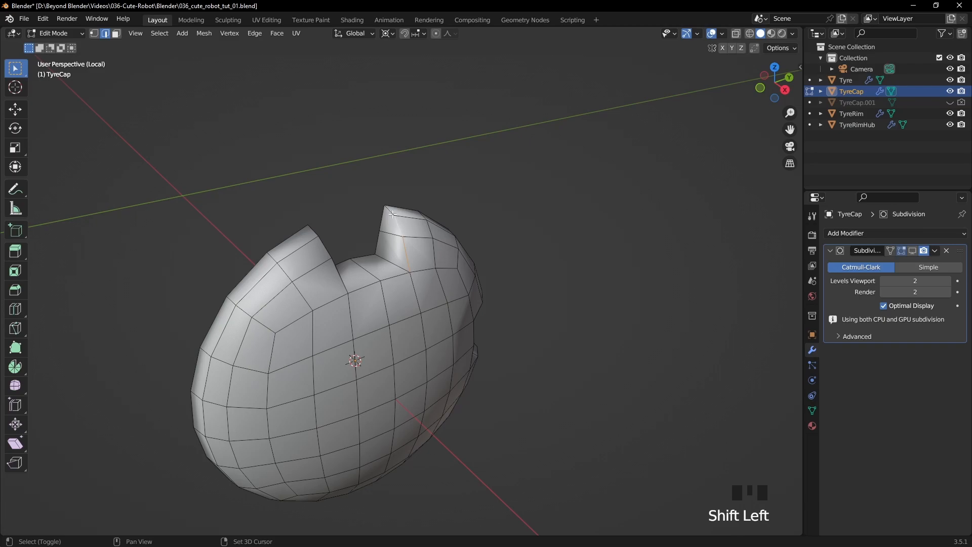
shift+click(393, 214)
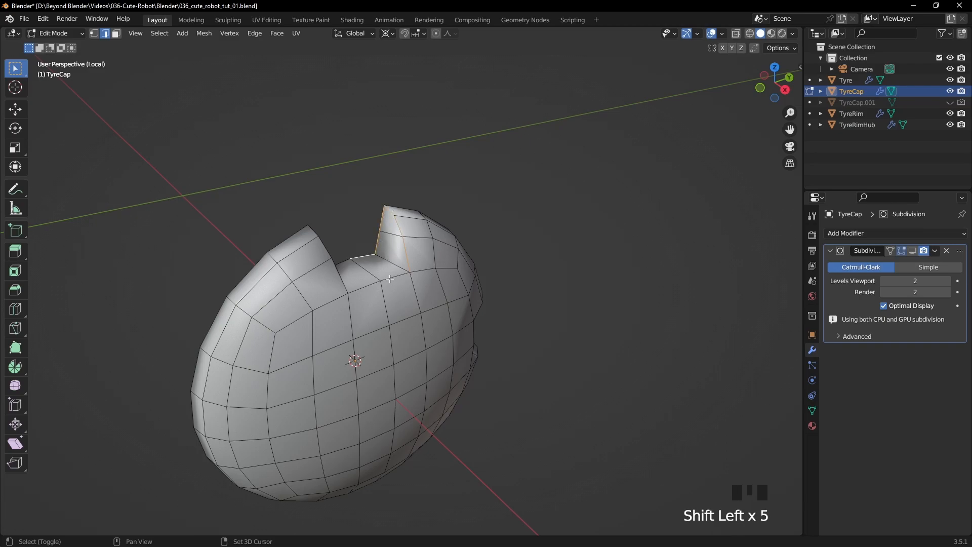
shift+click(318, 241)
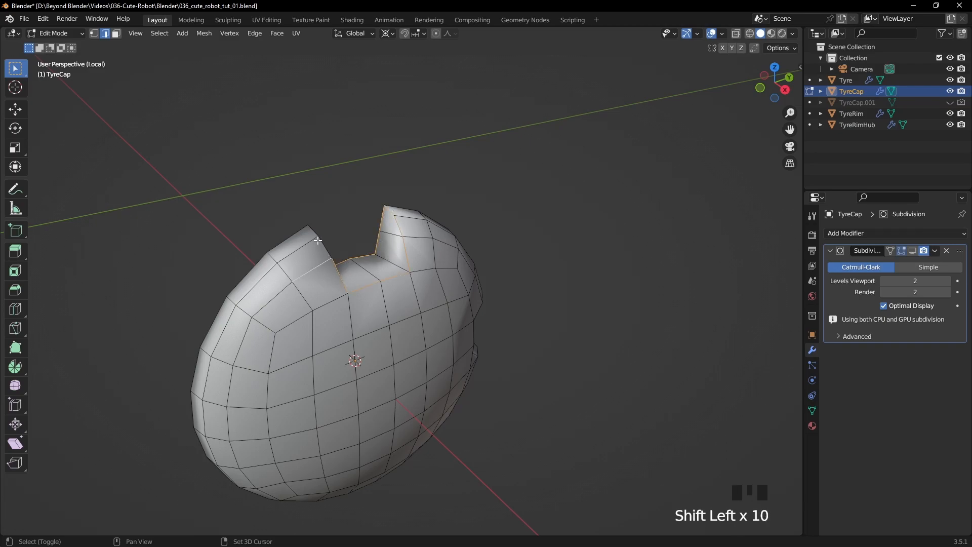
middle_drag(353, 238, 539, 231)
shift+click(574, 199)
shift+click(550, 233)
scroll(353, 223, down, 1)
scroll(539, 232, up, 1)
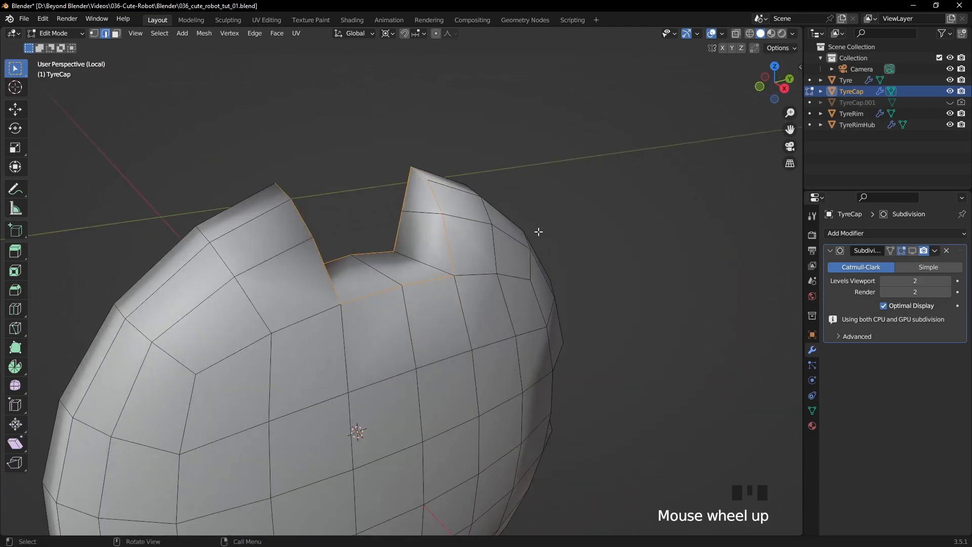
key(ctrl+b)
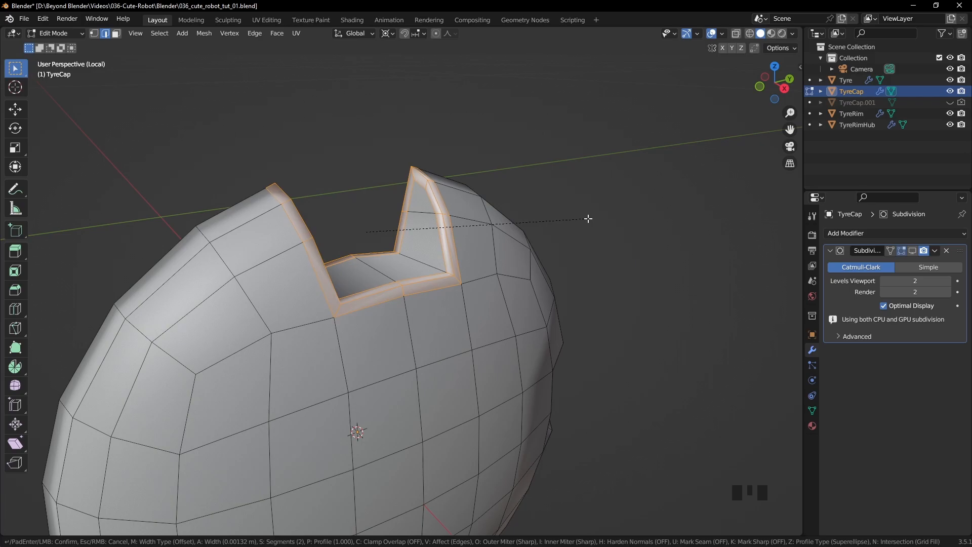
click(588, 219)
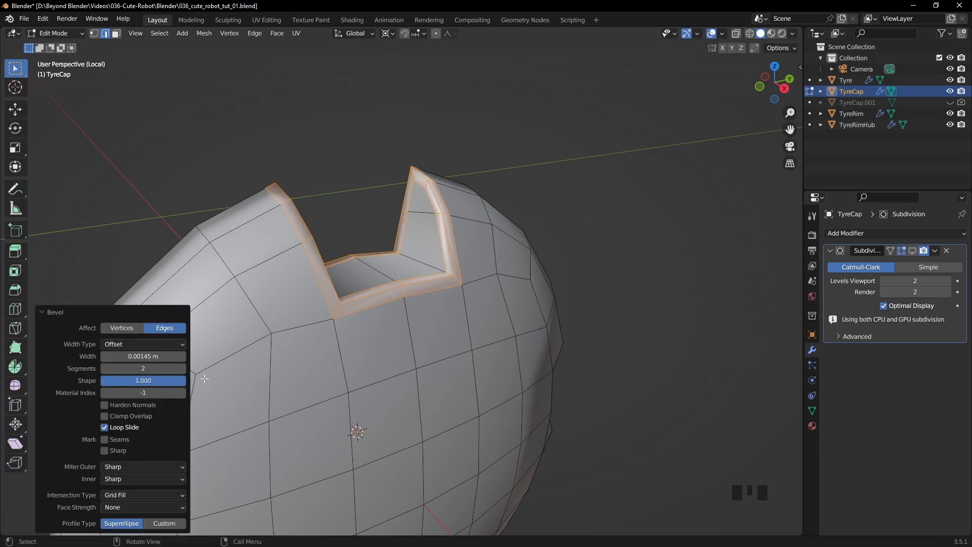
scroll(633, 241, down, 2)
shift+middle_drag(634, 239, 609, 204)
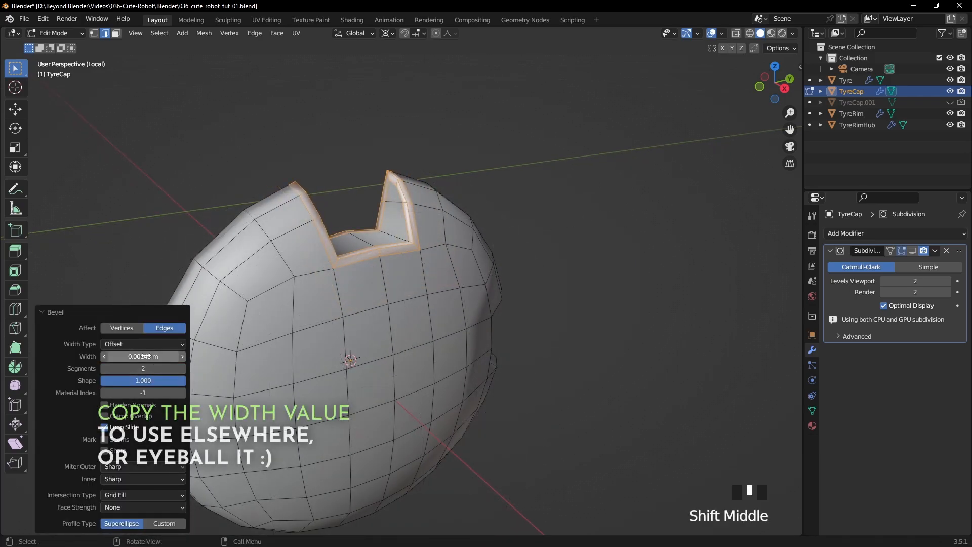
key(ctrl+c)
- Bevel all border edges of the second notch with 2 segments, using the copied width of 0.00145 m
shift+middle_drag(564, 315, 485, 293)
click(486, 289)
shift+click(527, 280)
shift+click(542, 282)
shift+click(522, 305)
shift+click(460, 318)
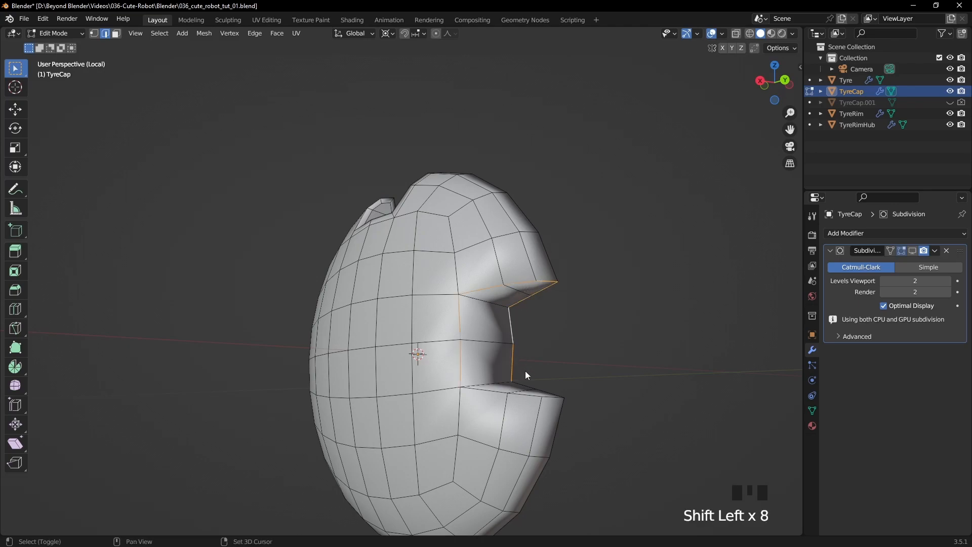
shift+click(553, 399)
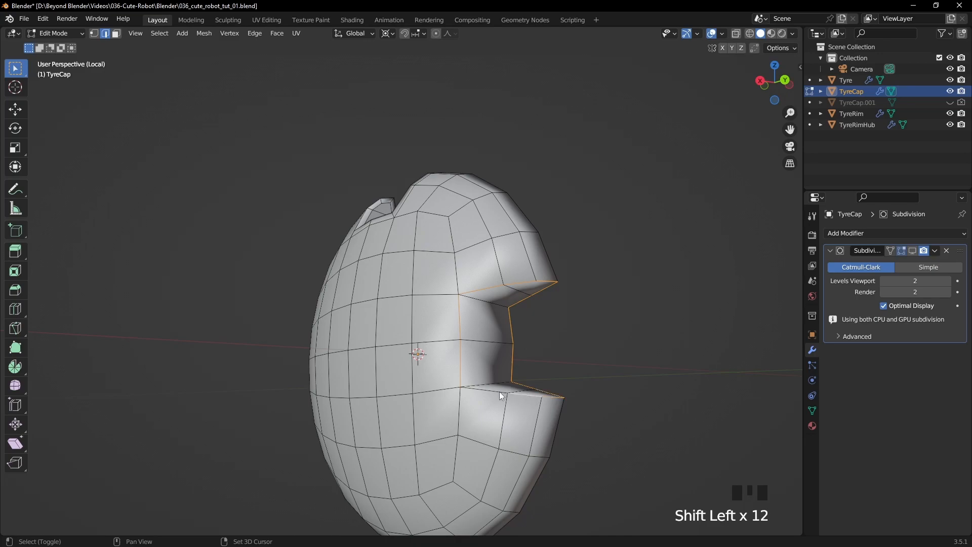
key(ctrl+b)
click(575, 348)
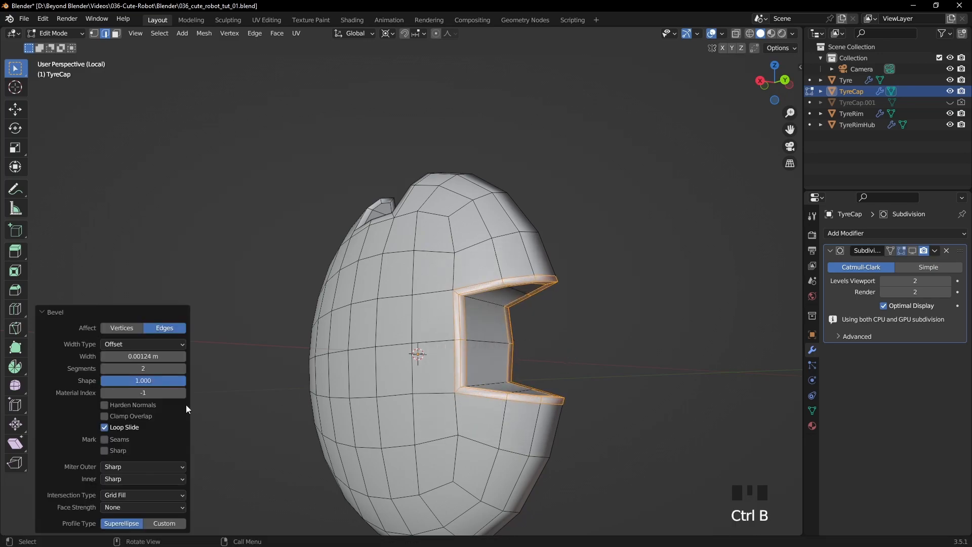
key(ctrl+v)
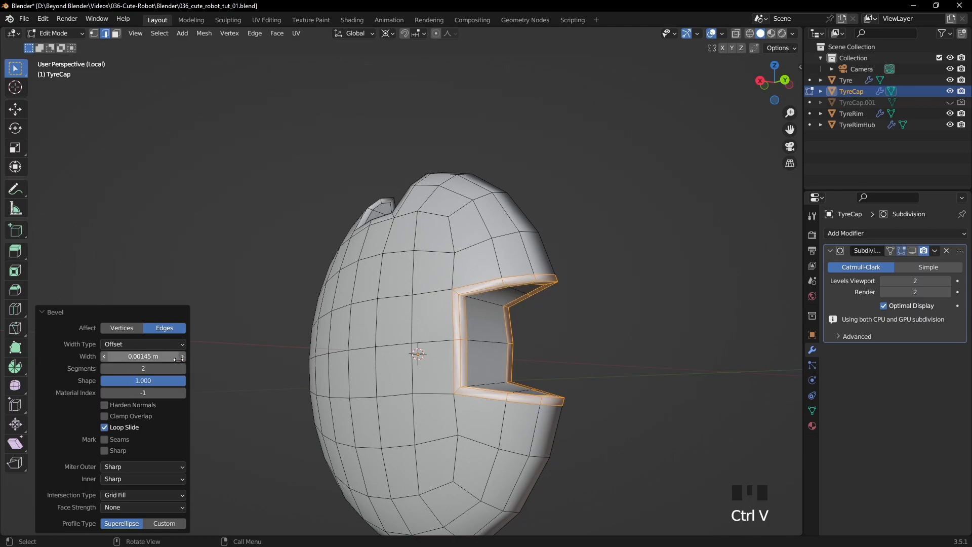
- Return to Object Mode and re-enable the Subdivision modifier's viewport display on the bevelled cap
click(610, 308)
middle_drag(610, 308, 654, 340)
key(Tab)
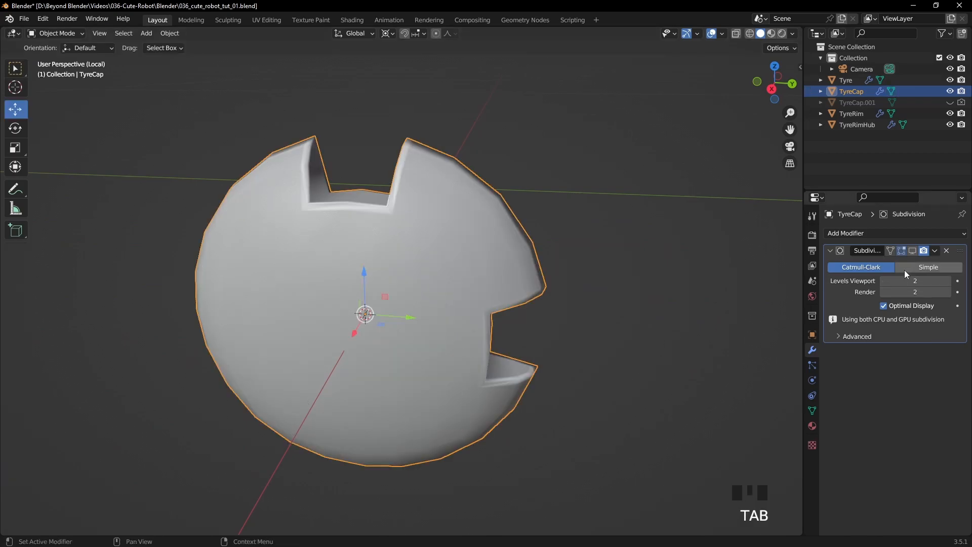
click(914, 251)
click(616, 301)
- Apply Shade Smooth to TyreCap
middle_drag(616, 301, 472, 294)
scroll(322, 304, up, 2)
click(467, 292)
right_click(467, 291)
click(416, 291)
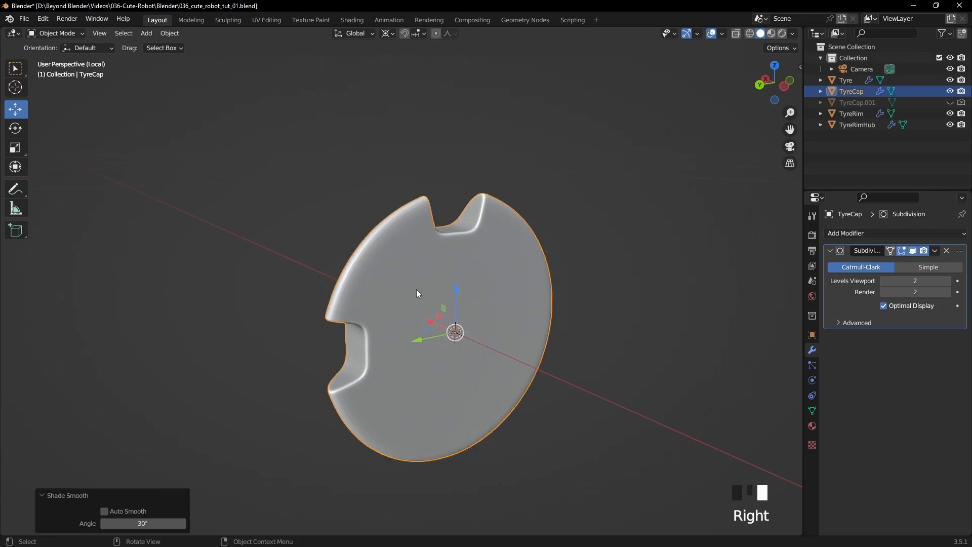
- Deselect the cap, switch to the right orthographic view and save the file
click(589, 241)
middle_drag(588, 241, 664, 253)
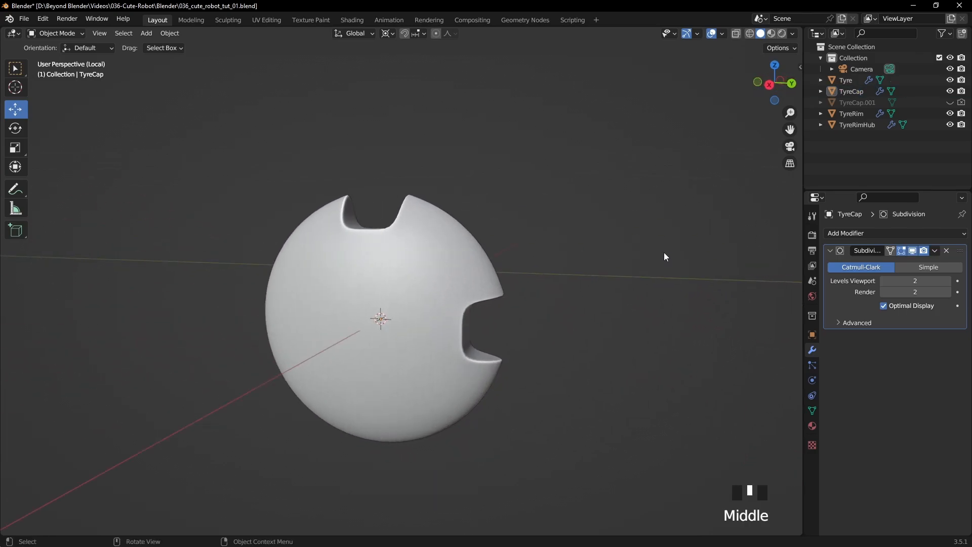
key(KP_3)
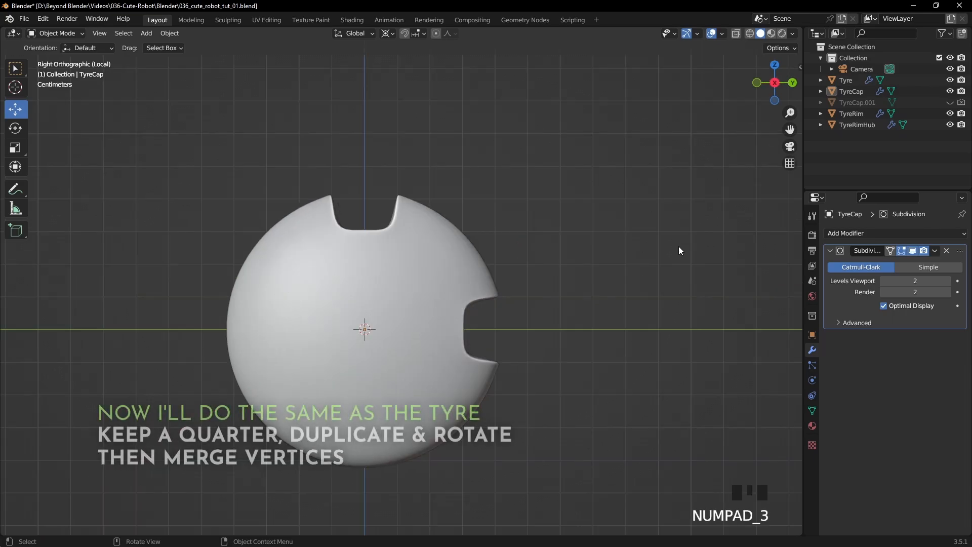
key(ctrl+s)
- Turn off the Subdivision modifier's viewport display on TyreCap and enter Edit Mode in wireframe shading
click(413, 273)
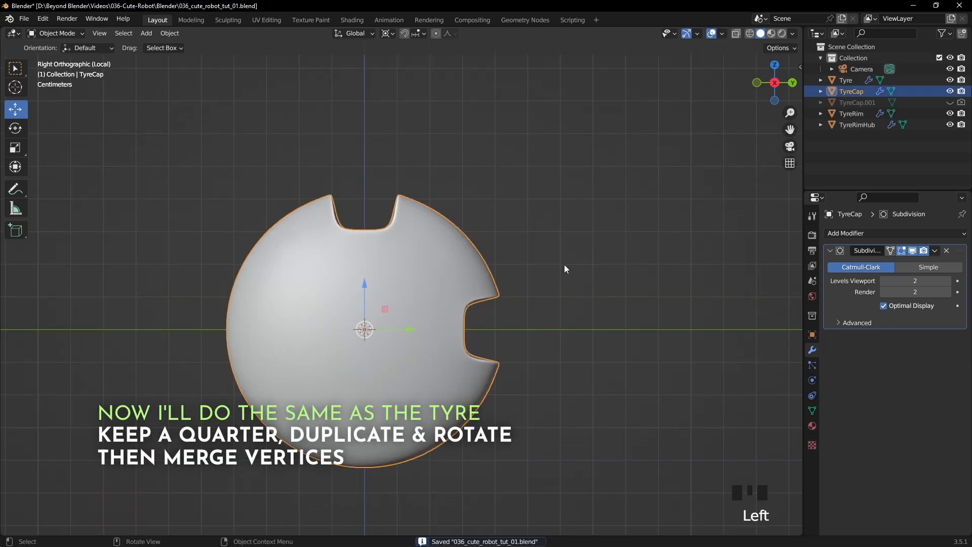
click(914, 252)
shift+middle_drag(590, 244, 648, 233)
key(z)
click(571, 236)
click(612, 185)
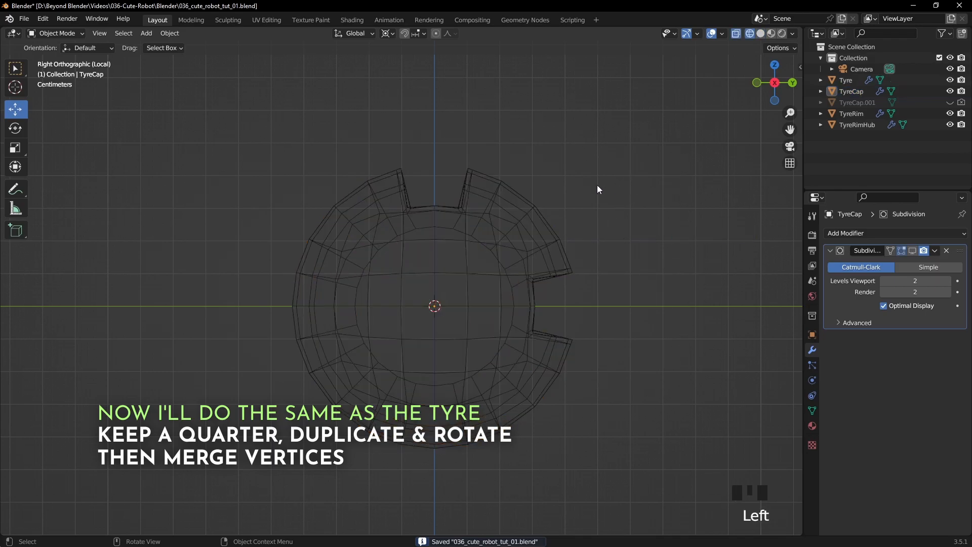
click(55, 32)
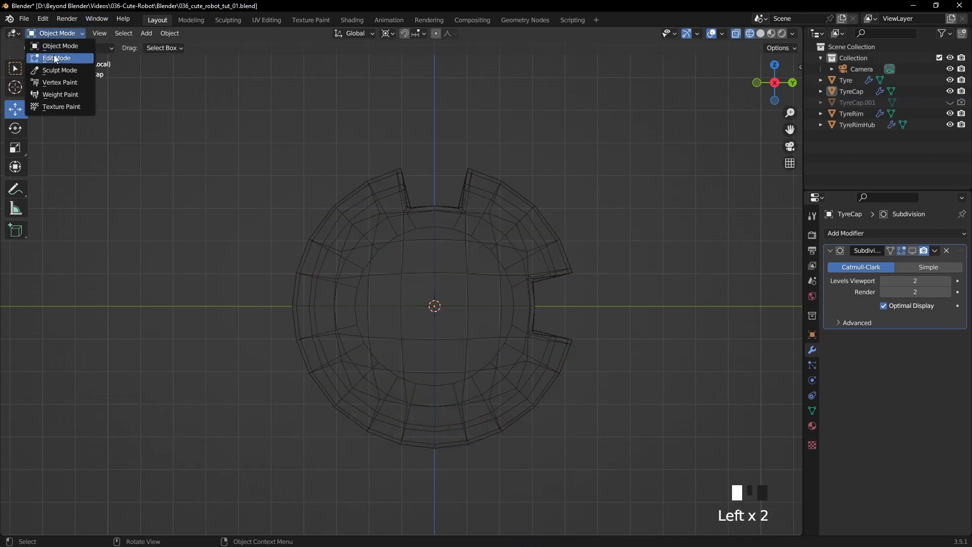
click(53, 59)
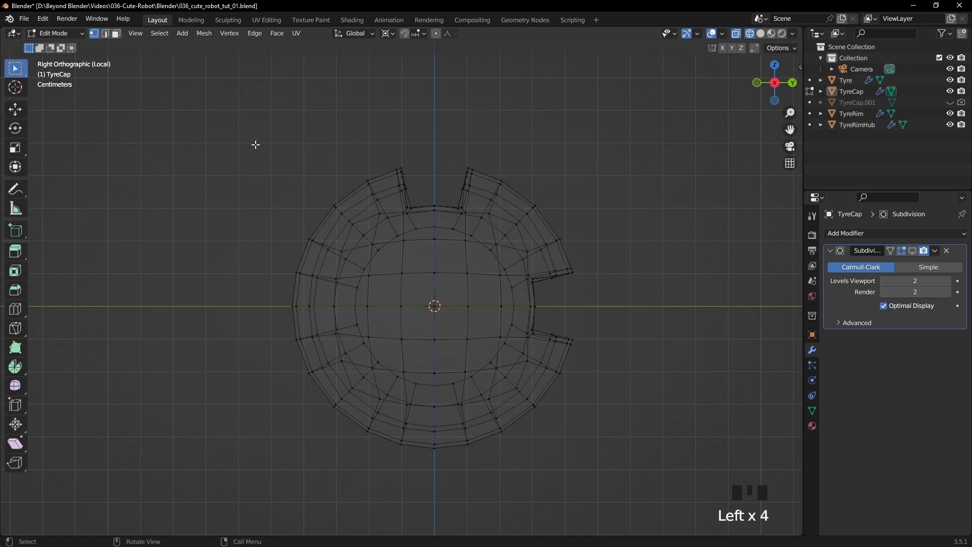
- Delete the vertices of every TyreCap quarter except the one in positive Y and positive Z, leaving the vertices on the axes
drag(244, 136, 427, 468)
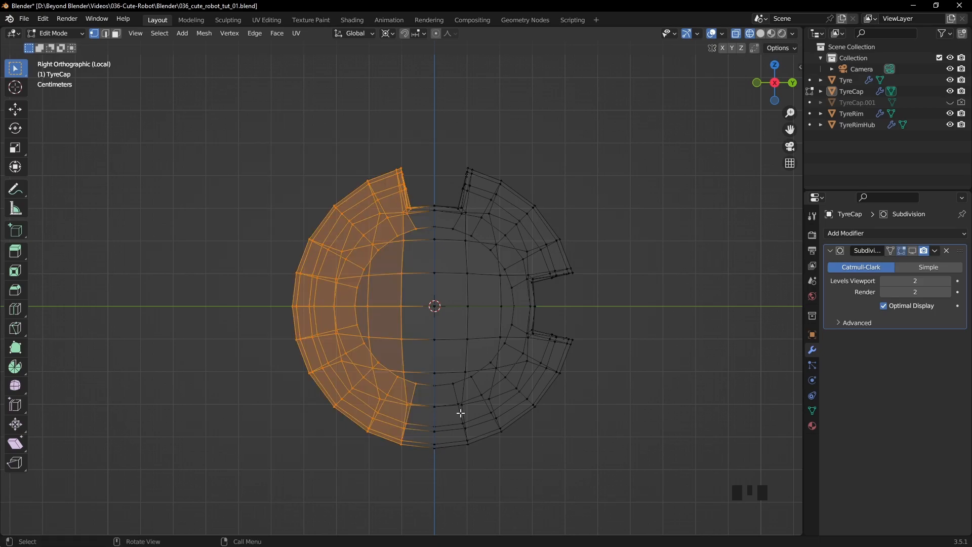
middle_drag(392, 279, 376, 328)
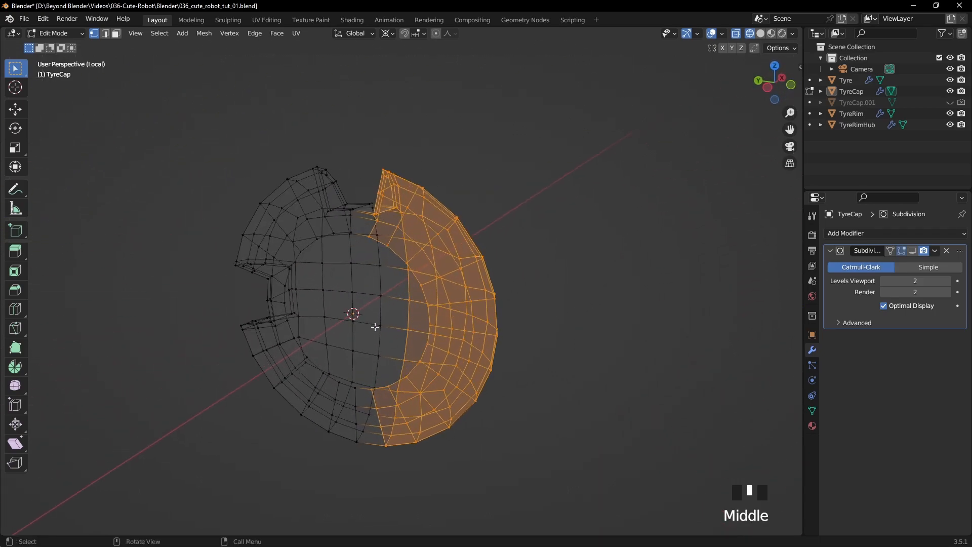
middle_drag(450, 304, 357, 261)
key(KP_3)
shift+drag(665, 489, 280, 315)
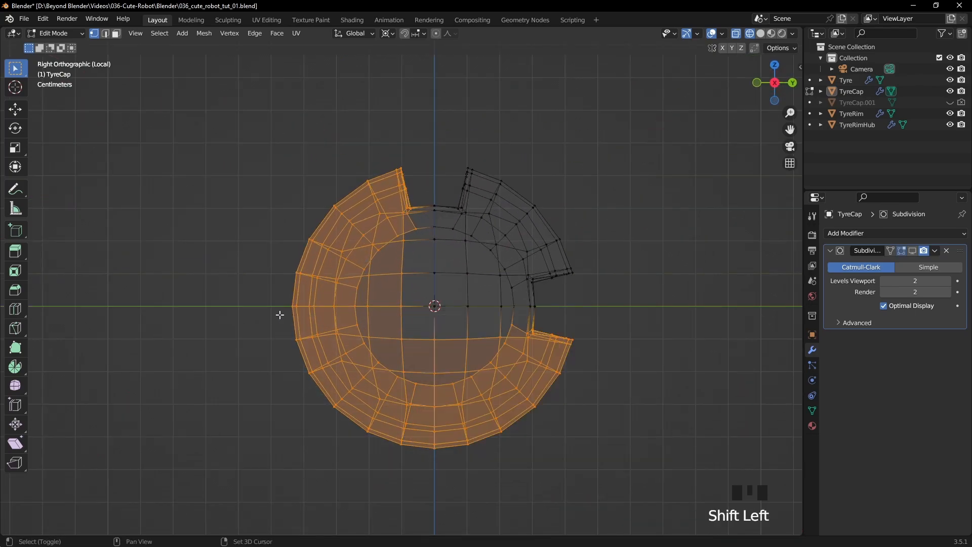
key(Delete)
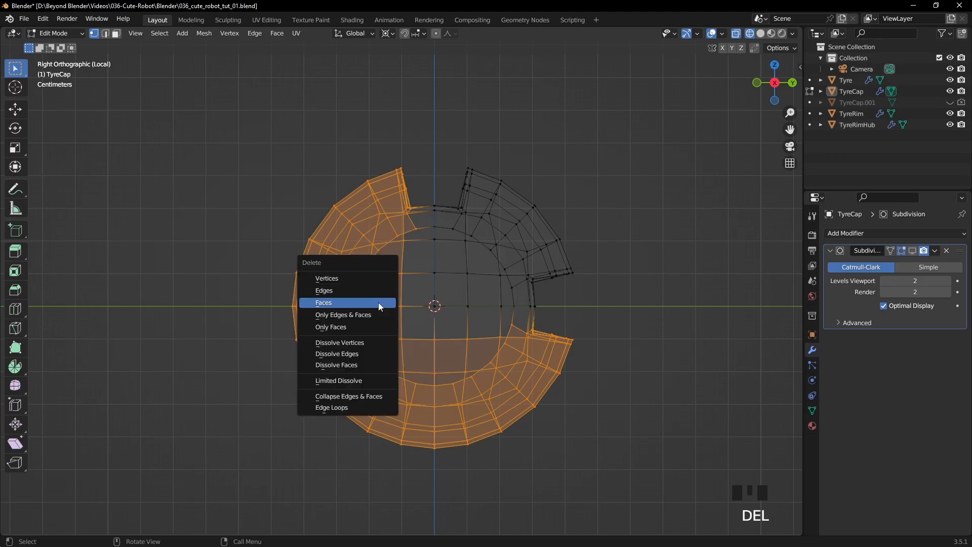
key(Up)
key(Up)
click(380, 306)
- Return to solid shading, select the whole remaining quarter and set the transform pivot point to 3D Cursor
key(z)
middle_drag(624, 265, 646, 242)
key(KP_3)
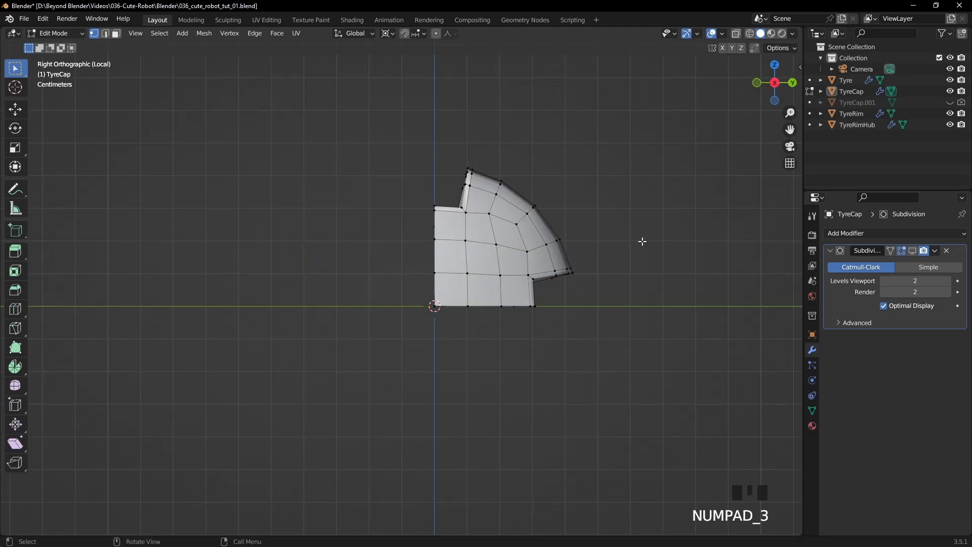
key(a)
middle_drag(643, 242, 595, 255)
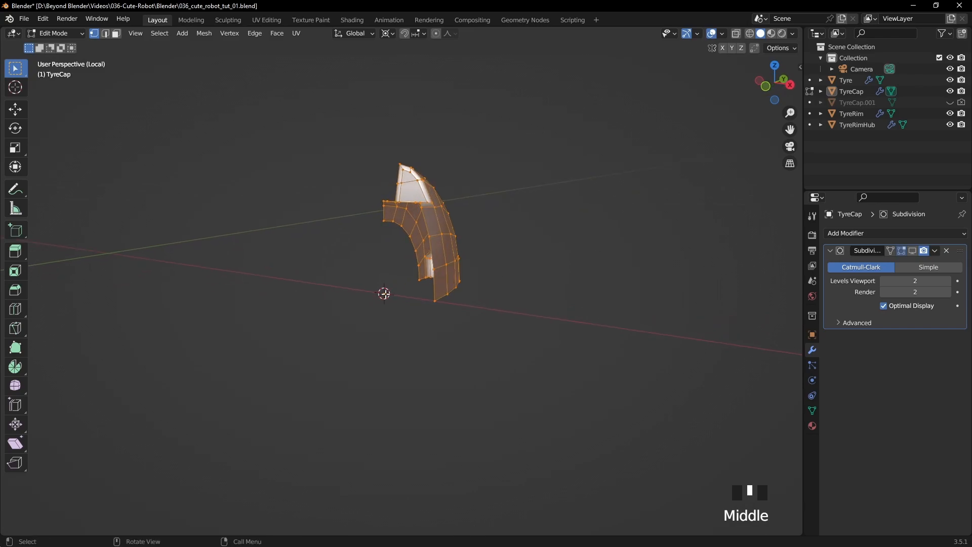
click(386, 35)
click(415, 56)
key(KP_3)
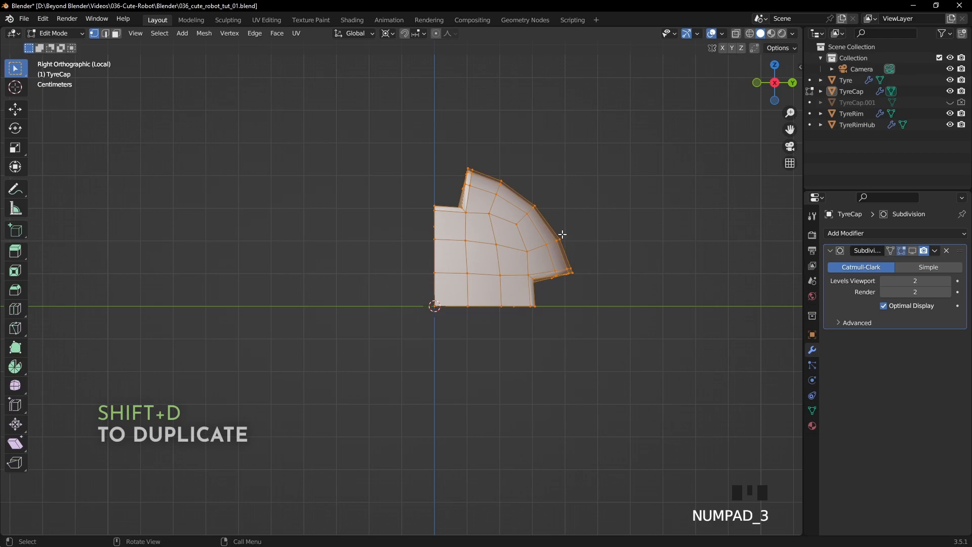
- Duplicate the quarter rotated 90° about the 3D cursor in the right view, repeating it twice to complete the cap
key(shift+d)
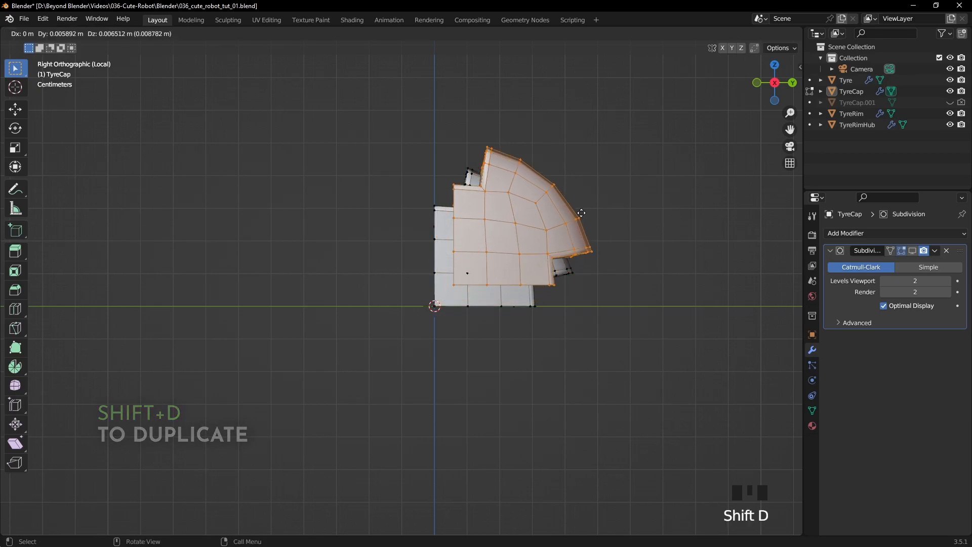
text(r90)
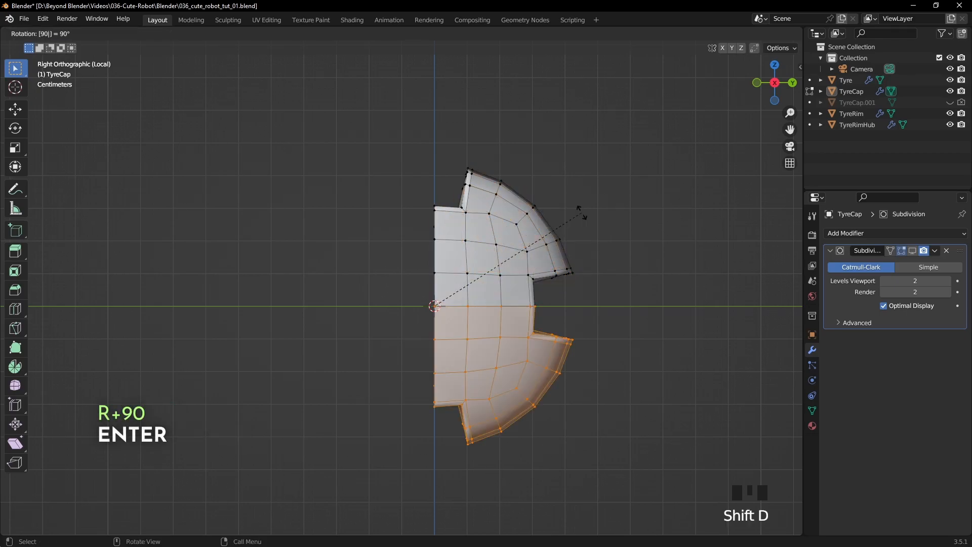
key(Return)
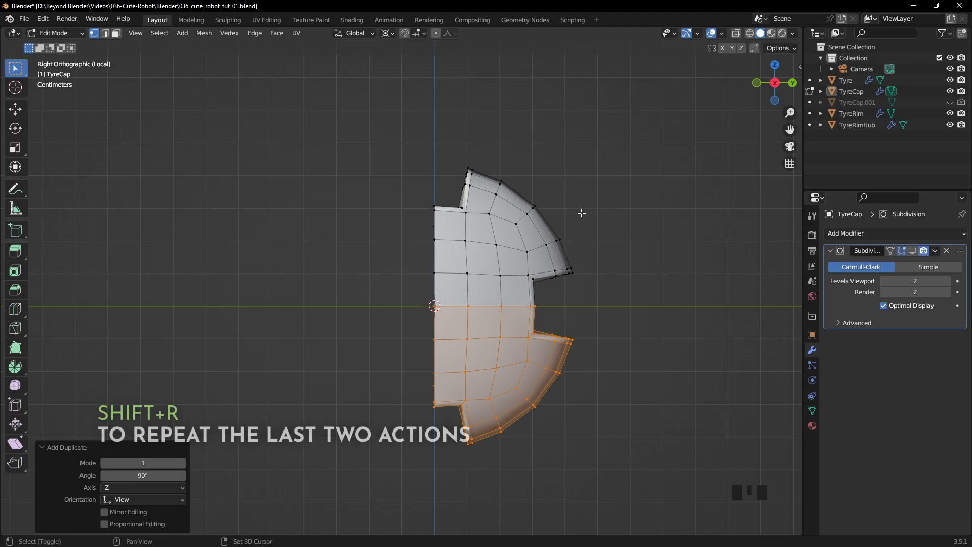
key(shift+r)
key(shift+r)
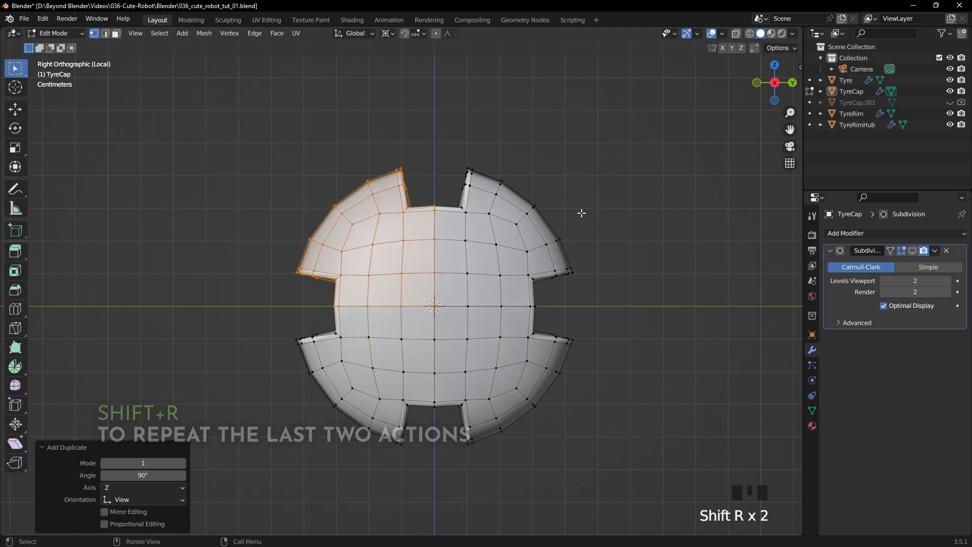
- Merge all the cap's overlapping vertices by distance and return to Object Mode
key(1)
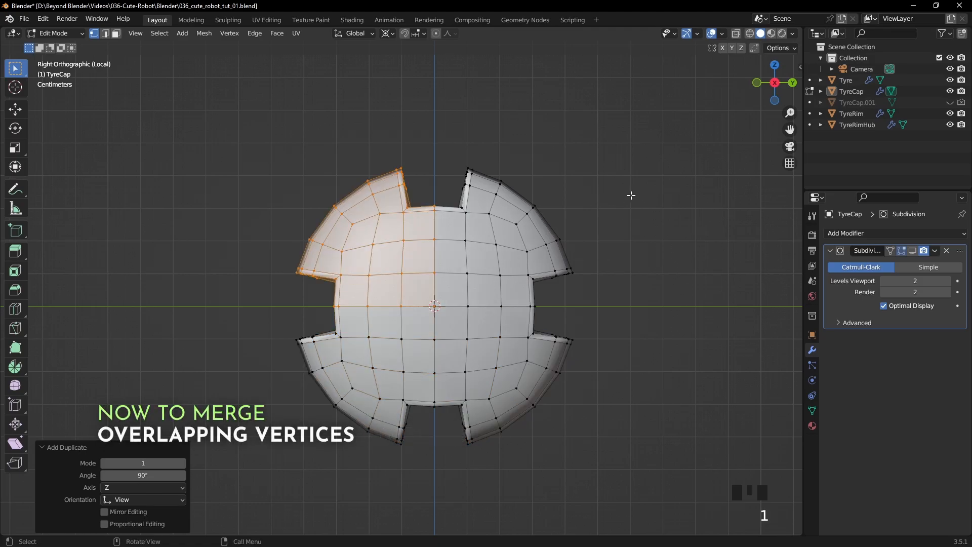
key(a)
right_click(631, 196)
mouse_move(588, 400)
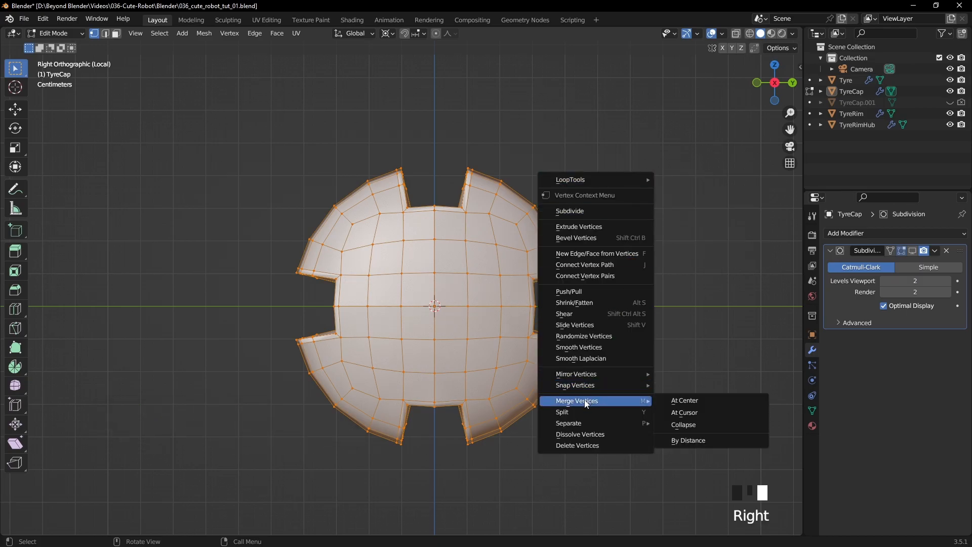
click(687, 440)
key(Tab)
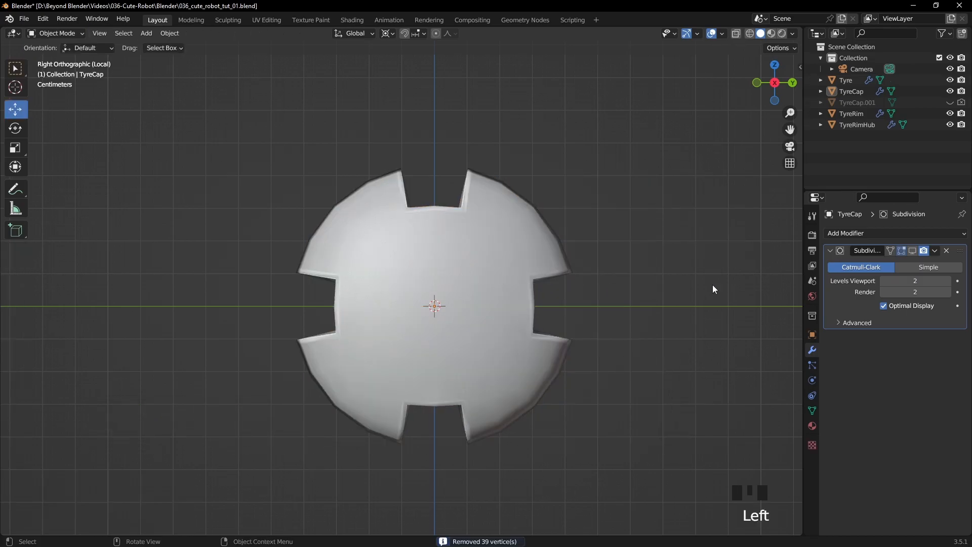
- Re-enable the Subdivision modifier's viewport display and leave local view with TyreCap selected beside the wheel
click(912, 250)
click(591, 291)
middle_drag(591, 291, 702, 295)
middle_drag(702, 292, 601, 312)
mouse_move(622, 278)
middle_down()
mouse_move(654, 277)
mouse_move(636, 282)
middle_up()
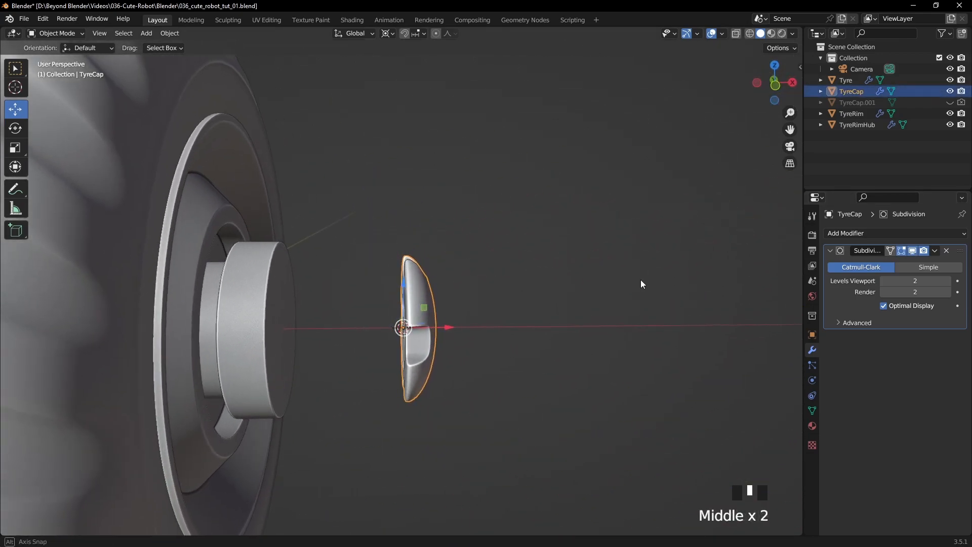
- Set the transform pivot to Median Point and the snapping target to Vertex
click(387, 34)
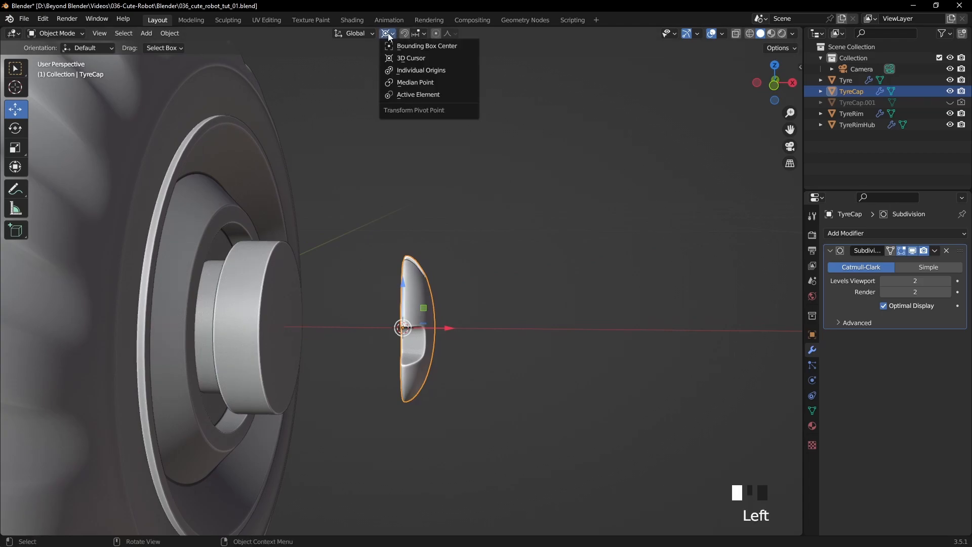
click(411, 86)
click(418, 34)
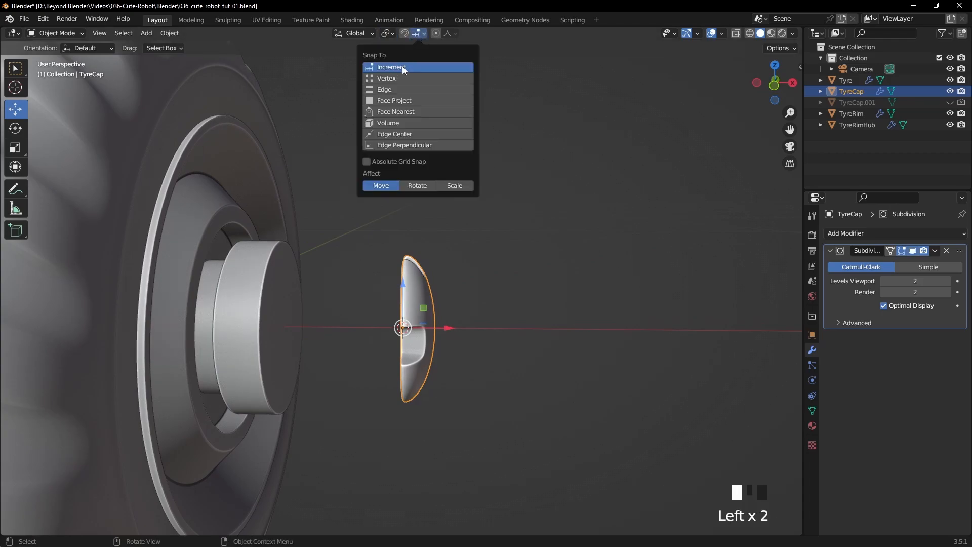
click(391, 79)
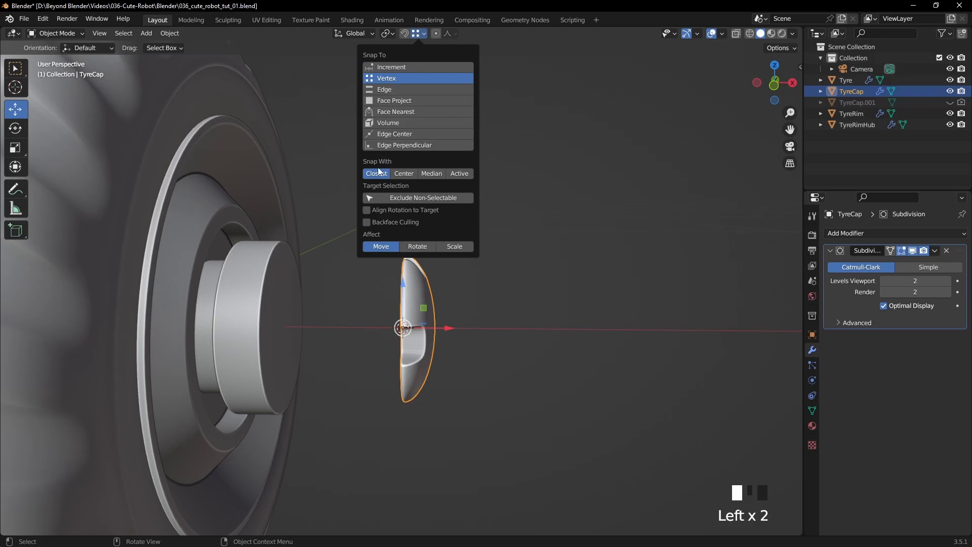
- Move TyreCap along the X axis onto the outer face of the wheel hub
shift+middle_drag(518, 288, 586, 265)
scroll(587, 274, up, 2)
drag(582, 317, 380, 285)
middle_drag(433, 287, 470, 283)
key(KP_1)
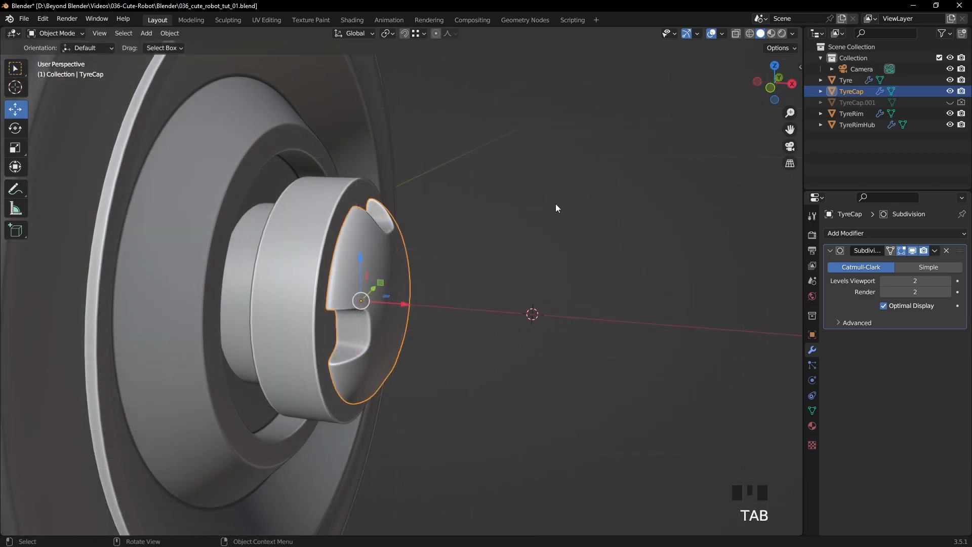
- Isolate TyreCap in Edit Mode, with the Subdivision modifier's viewport display off and nothing selected
key(KP_Divide)
key(Tab)
mouse_move(555, 203)
middle_down()
mouse_move(540, 187)
mouse_move(552, 200)
middle_up()
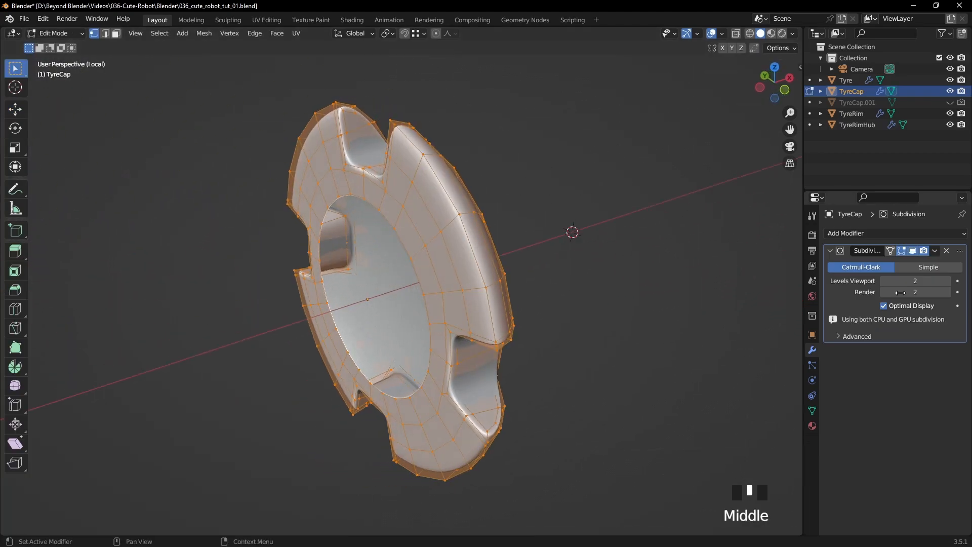
click(913, 252)
click(581, 165)
middle_drag(537, 150, 538, 171)
scroll(523, 130, down, 2)
- Bevel the outer rim edge loops of all four cap segments with a width of 0.00137 m and 2 segments
key(2)
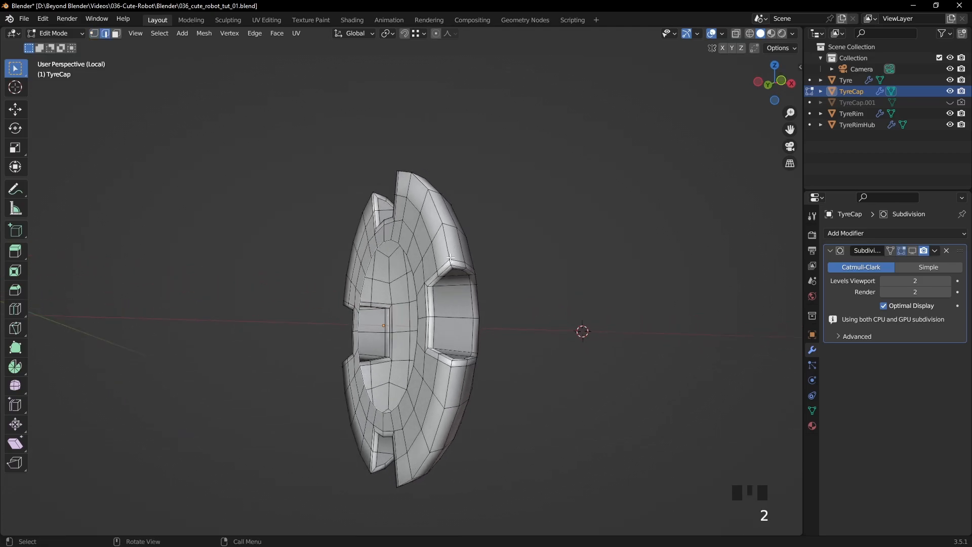
middle_drag(450, 259, 448, 231)
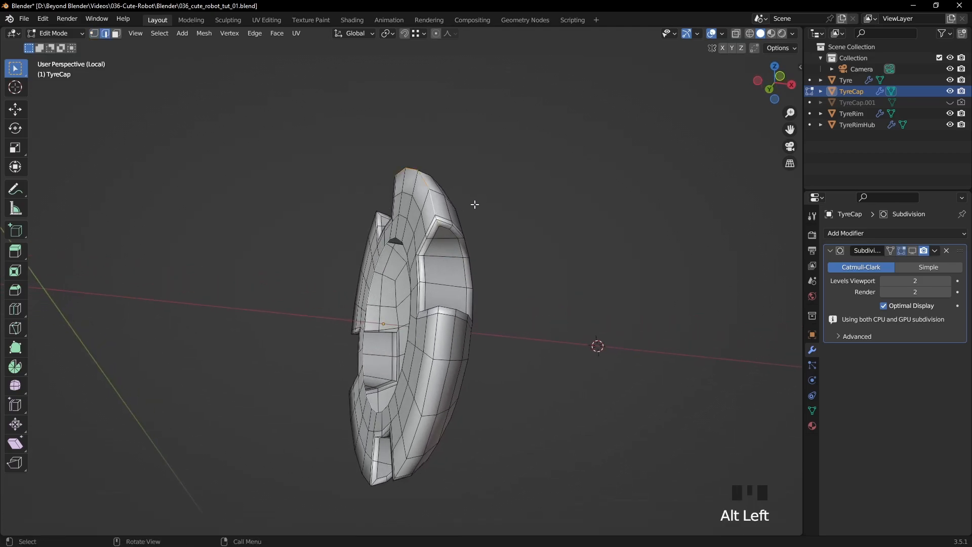
middle_drag(465, 296, 632, 287)
alt+shift+click(353, 225)
alt+shift+click(345, 233)
middle_drag(344, 233, 453, 292)
alt+shift+click(337, 272)
alt+shift+click(342, 288)
scroll(437, 305, up, 3)
middle_drag(548, 284, 595, 295)
key(ctrl+b)
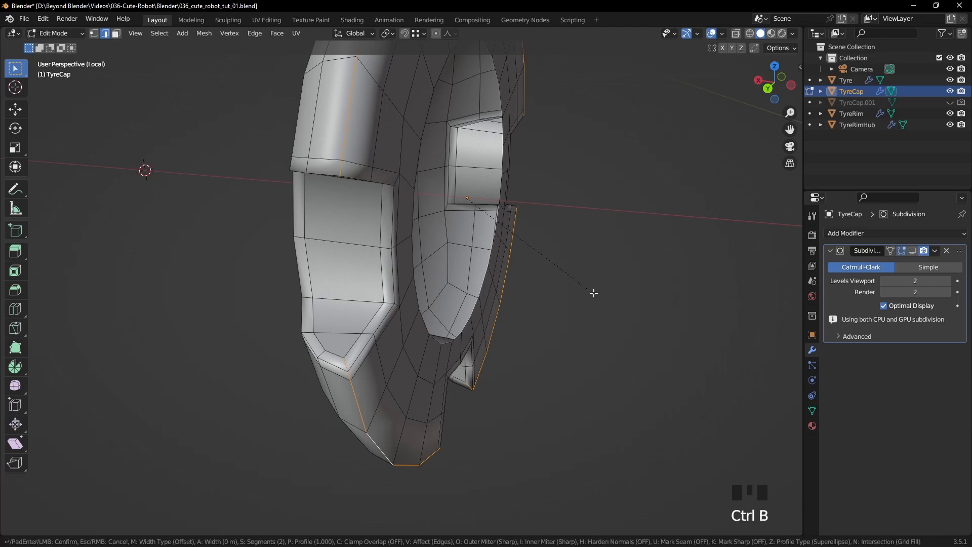
click(608, 287)
middle_drag(603, 288, 555, 278)
scroll(553, 269, down, 4)
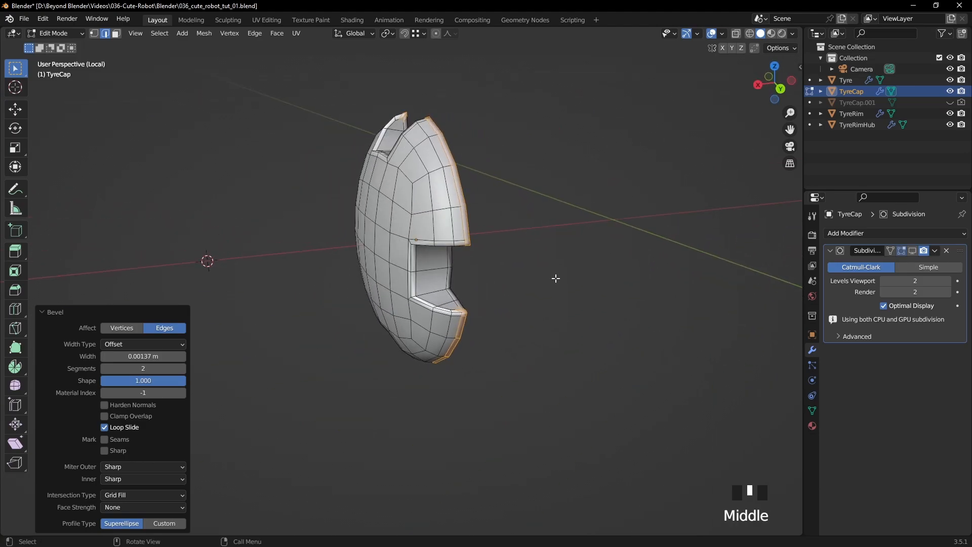
- Return to Object Mode and turn the Subdivision modifier's viewport display back on for the bevelled rim
key(Tab)
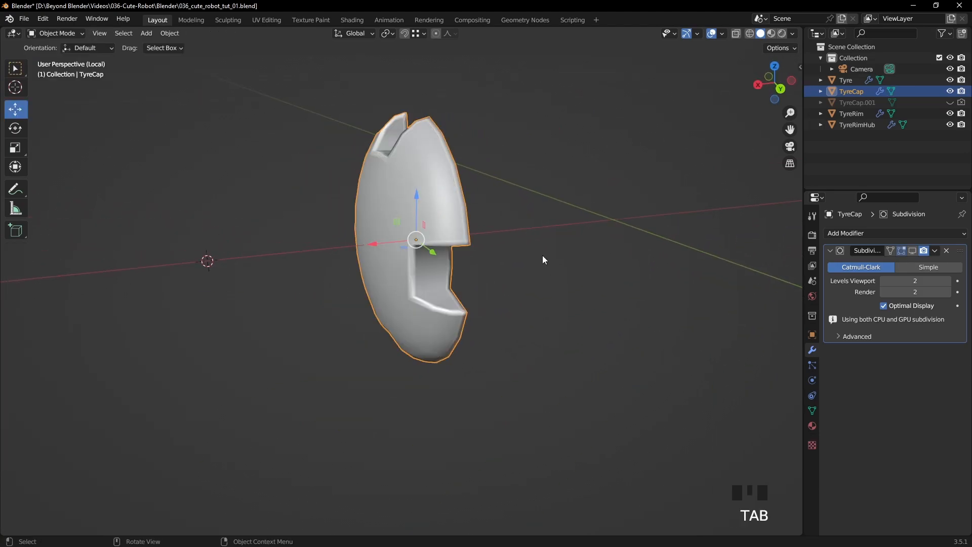
click(917, 251)
click(579, 288)
middle_drag(579, 288, 653, 246)
- Hide the duplicate TyreCap.002 from viewport and renders, and enter Edit Mode on TyreCap in edge selection with nothing selected
drag(950, 113, 962, 113)
click(534, 269)
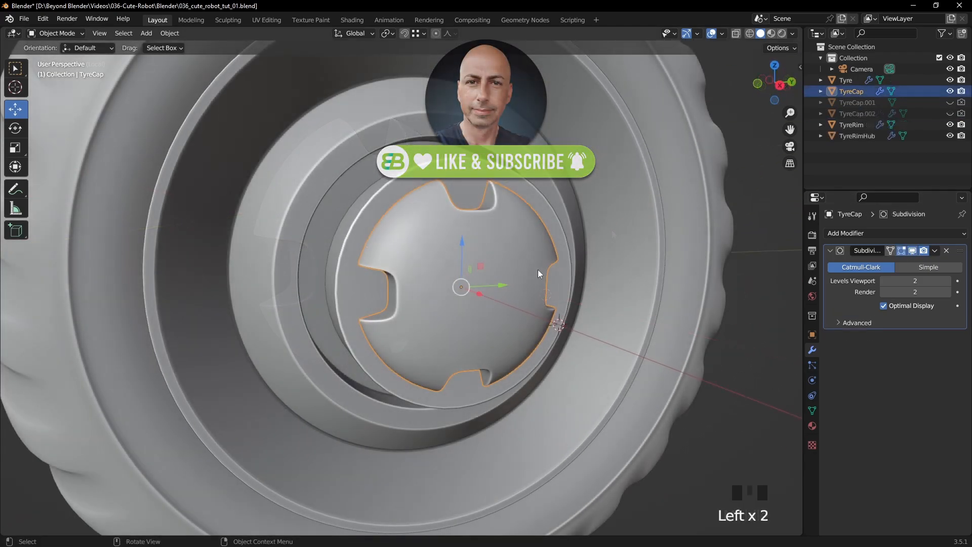
key(Tab)
shift+middle_drag(540, 269, 190, 183)
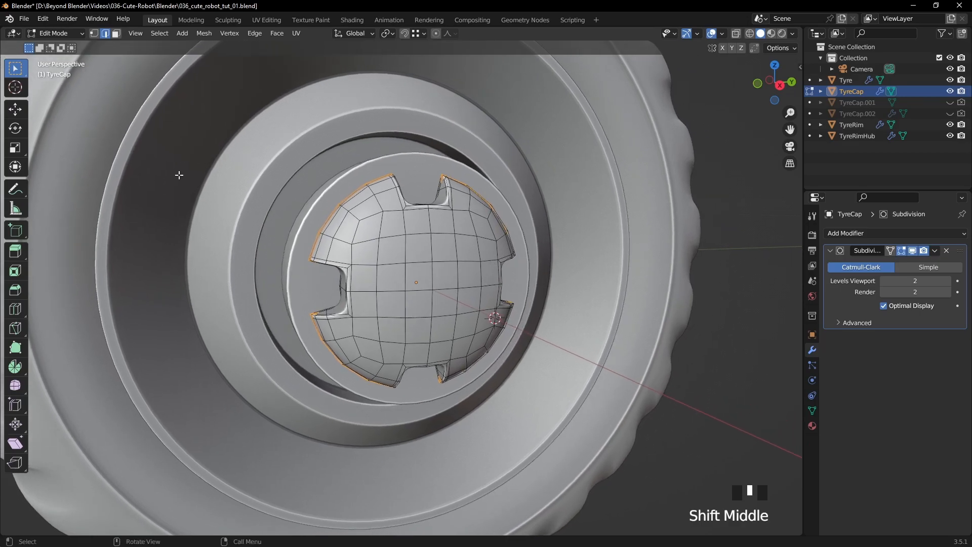
click(105, 34)
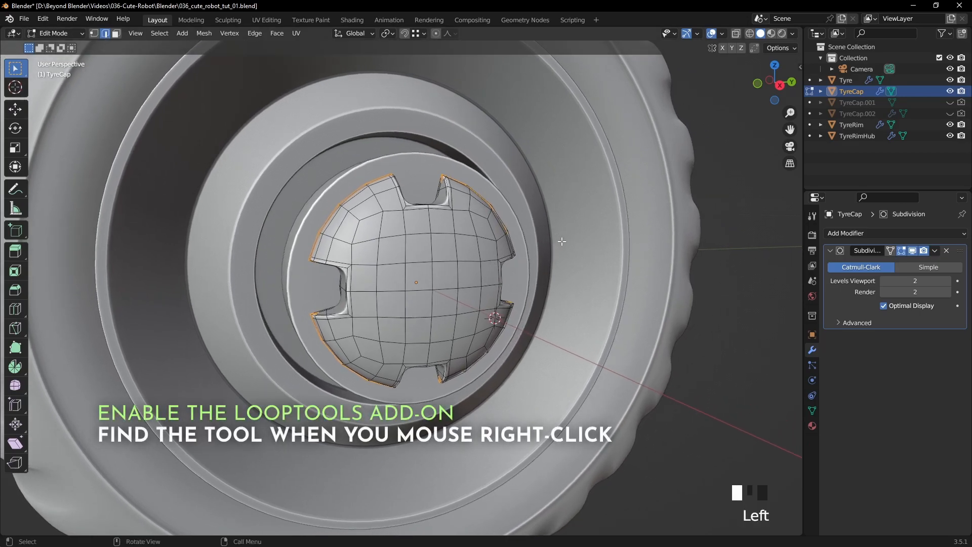
key(a)
key(a)
key(a)
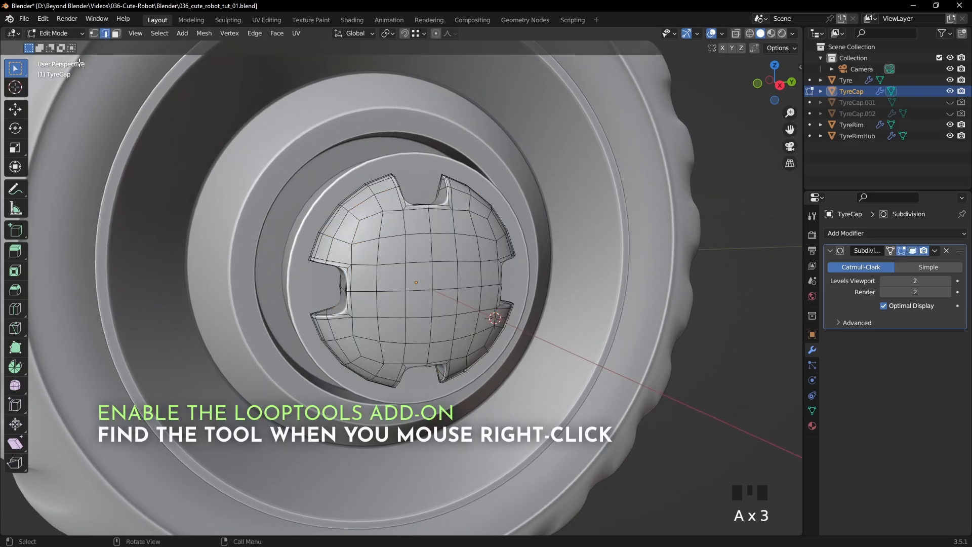
- Open the add-on preferences and search the enabled add-ons for "loop" to check LoopTools
click(43, 19)
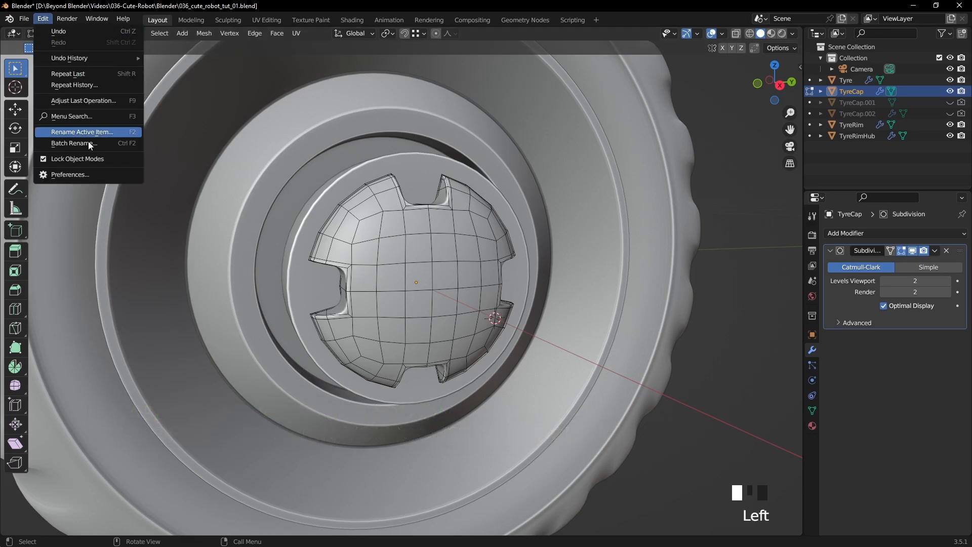
click(75, 174)
click(306, 53)
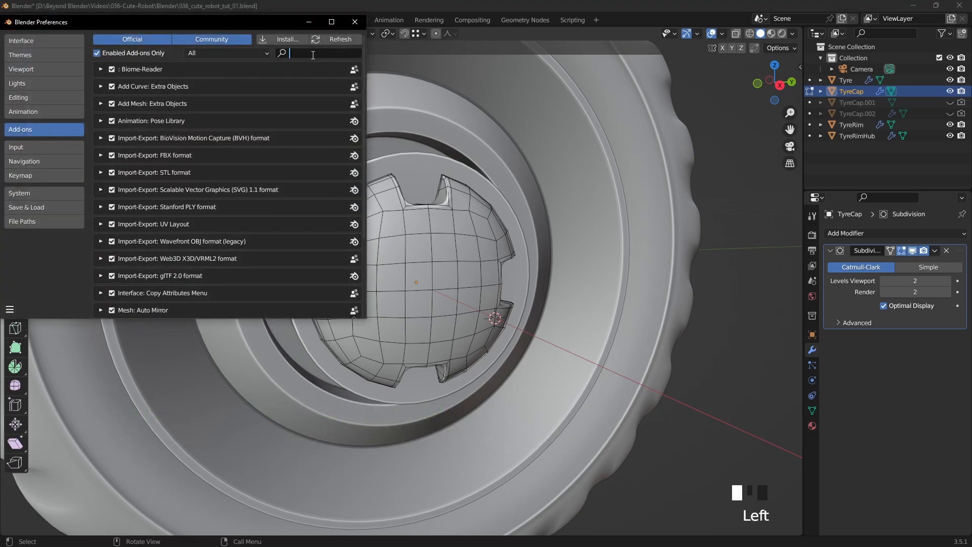
text(loop)
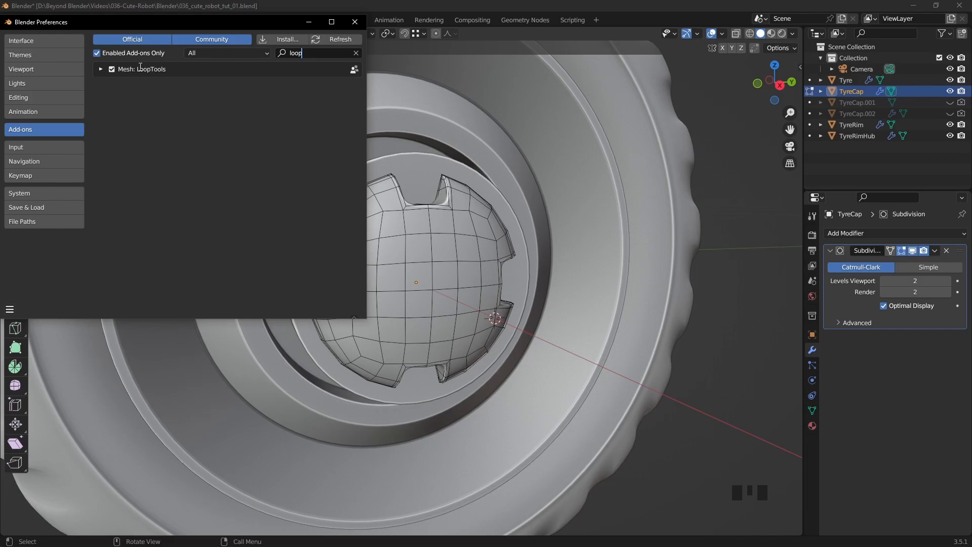
- Close the preferences window and return to the TyreCap mesh
key(Escape)
click(356, 23)
middle_drag(520, 240, 514, 235)
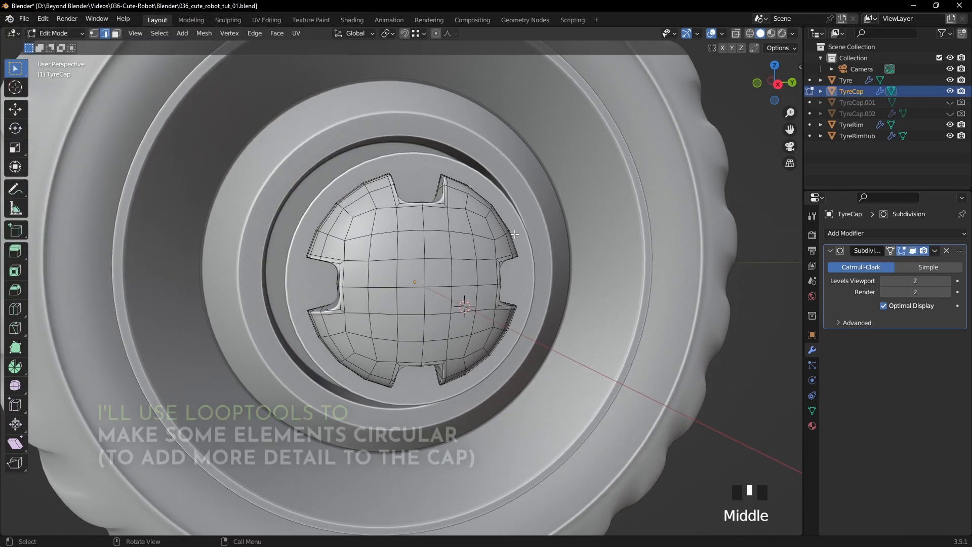
- Select the central 4 by 4 block of faces on TyreCap's dome and inset it with a thickness of about 0.0023 m
key(KP_3)
scroll(490, 234, up, 2)
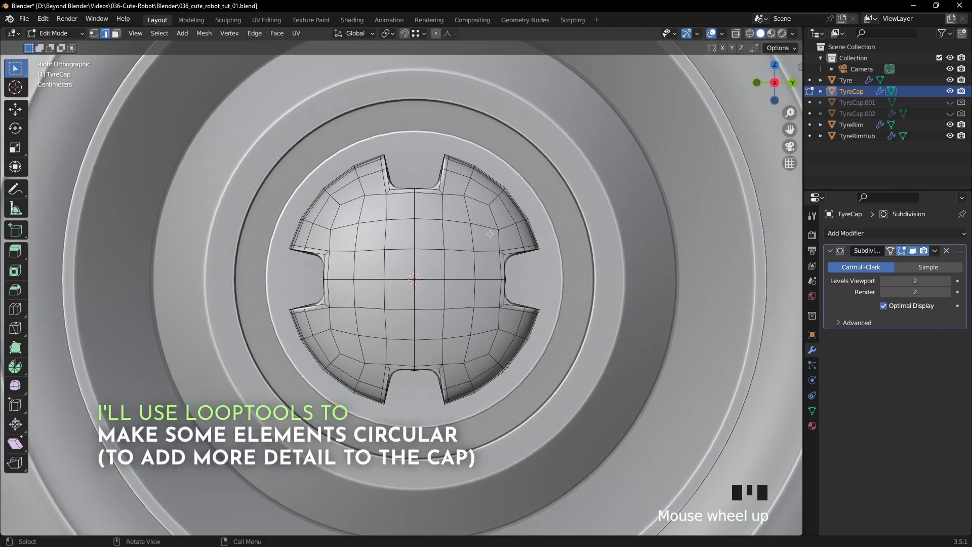
key(3)
click(365, 223)
shift+click(400, 223)
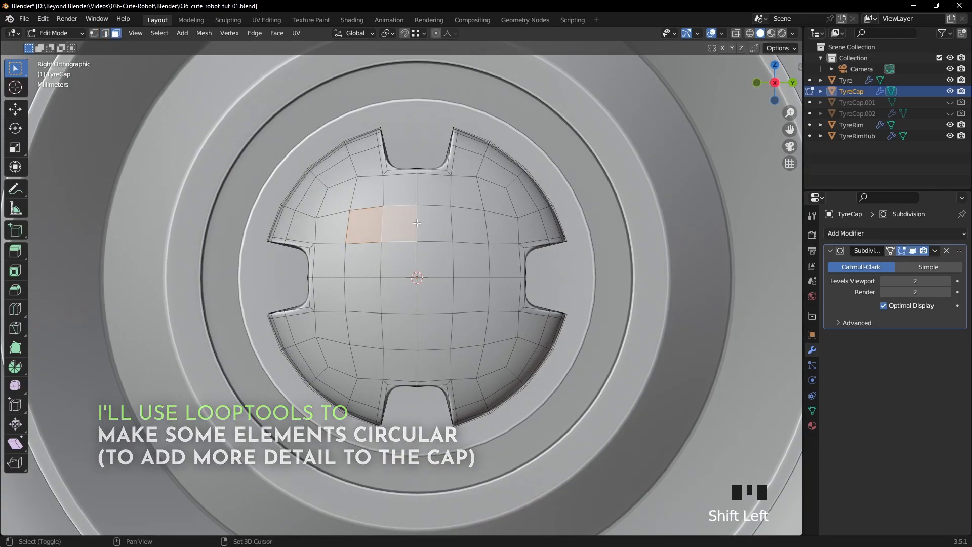
shift+click(434, 223)
shift+click(470, 223)
shift+click(470, 258)
shift+click(470, 293)
shift+click(470, 329)
shift+click(434, 330)
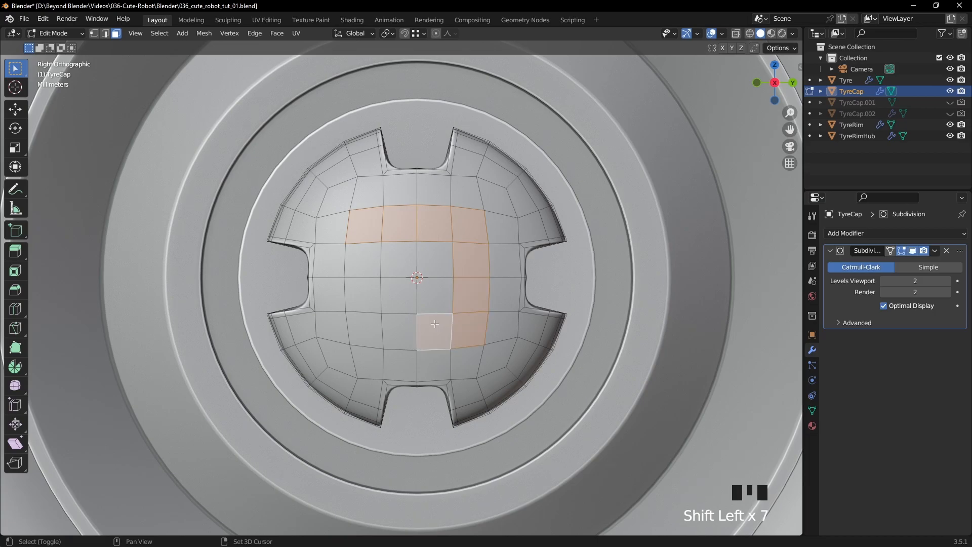
shift+click(400, 331)
shift+click(364, 329)
shift+click(364, 293)
shift+click(365, 257)
shift+click(400, 257)
shift+click(435, 257)
shift+click(434, 293)
shift+click(400, 293)
key(i)
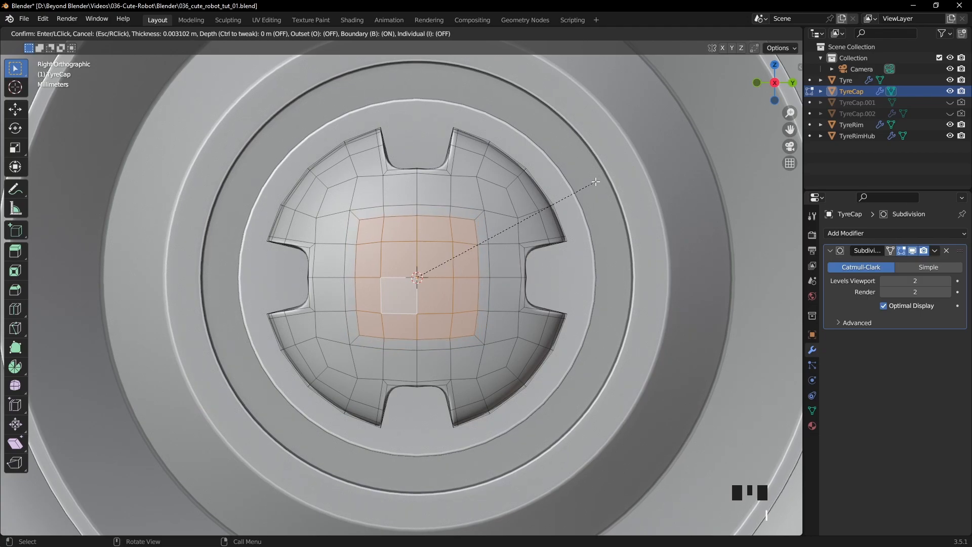
click(598, 181)
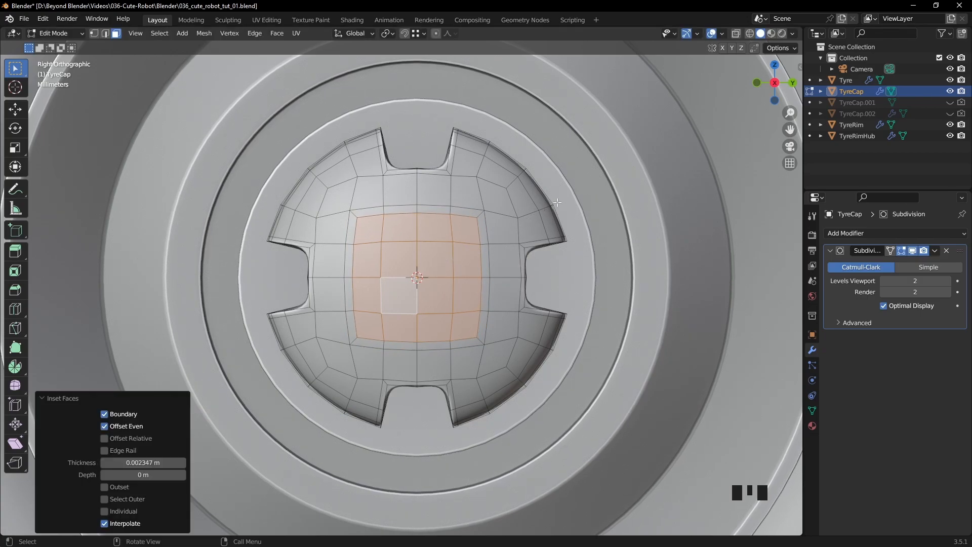
- Select the square edge loop bounding the inset faces and round it into a circle with LoopTools
alt+click(474, 221)
key(2)
alt+click(469, 218)
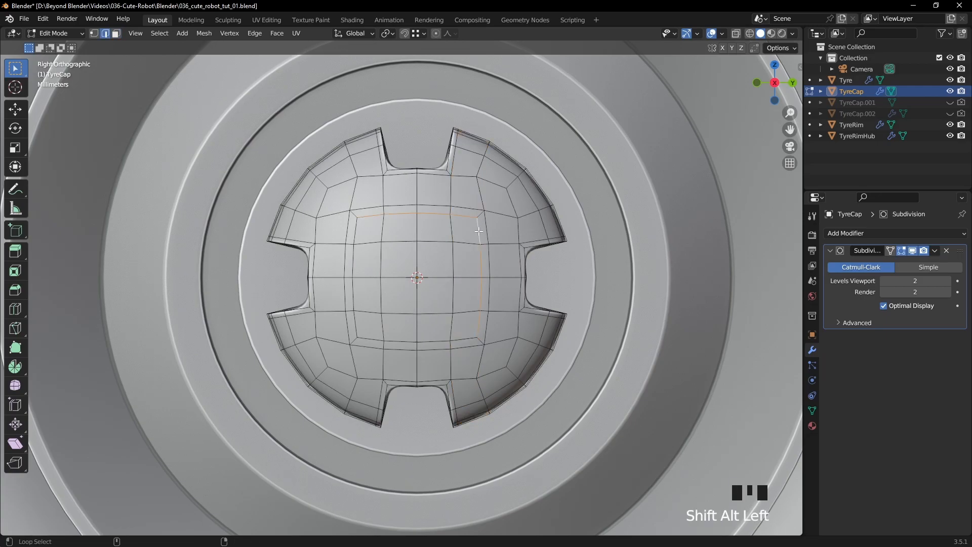
alt+shift+click(463, 334)
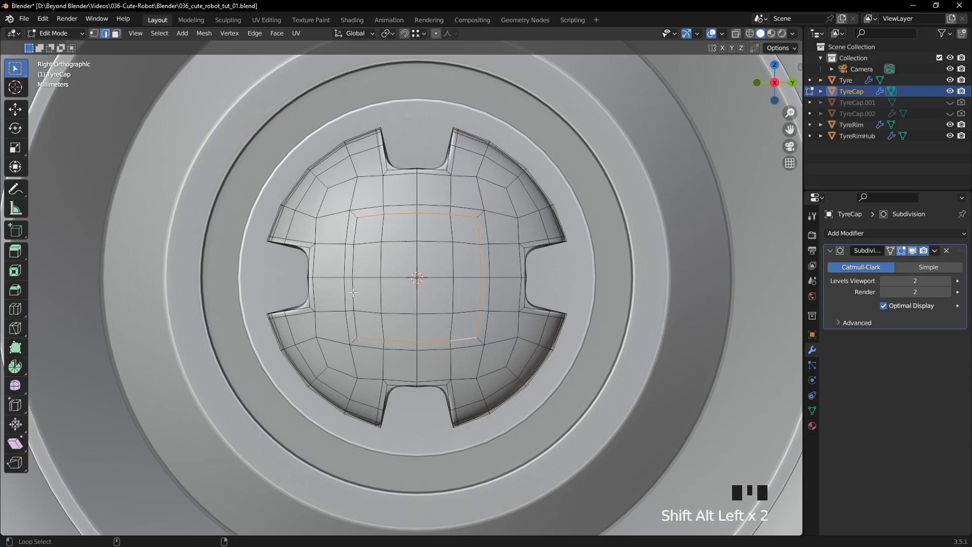
right_click(625, 178)
mouse_move(622, 165)
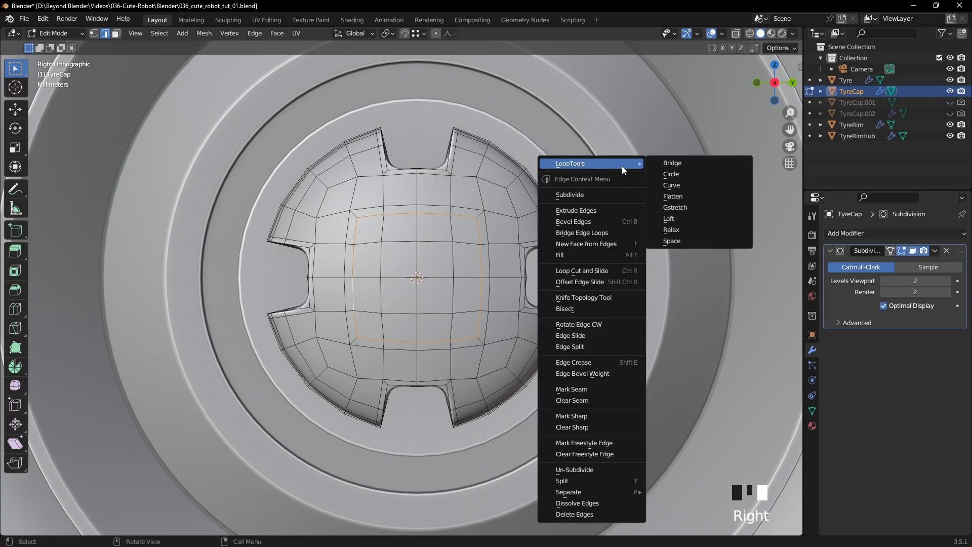
click(680, 175)
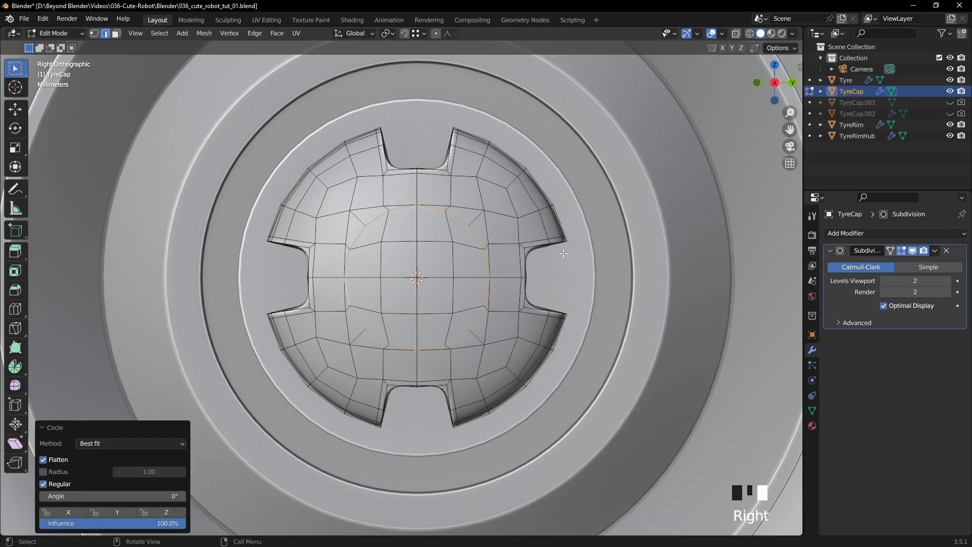
- Select all faces inside the new circle and scale them uniformly to 0.898
middle_drag(476, 271, 612, 247)
key(KP_3)
scroll(468, 263, up, 3)
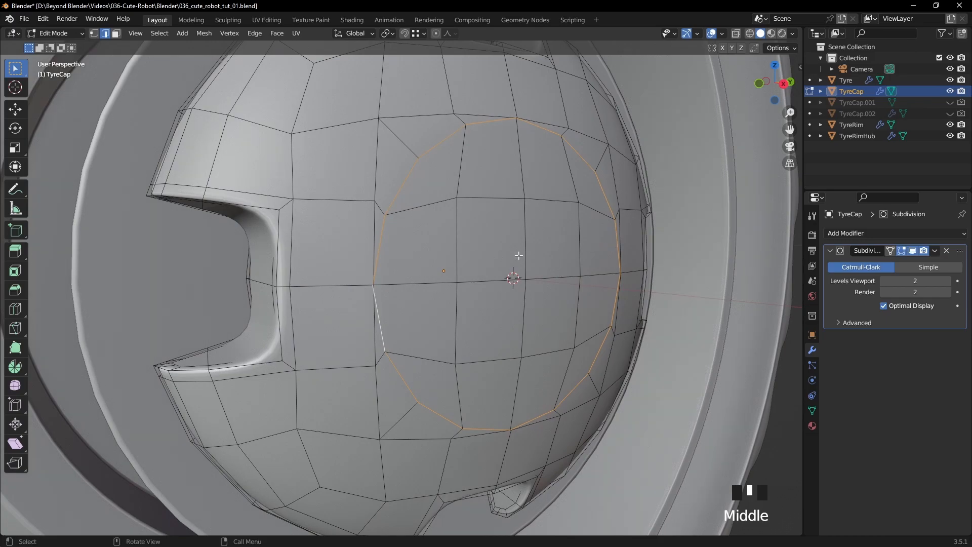
key(3)
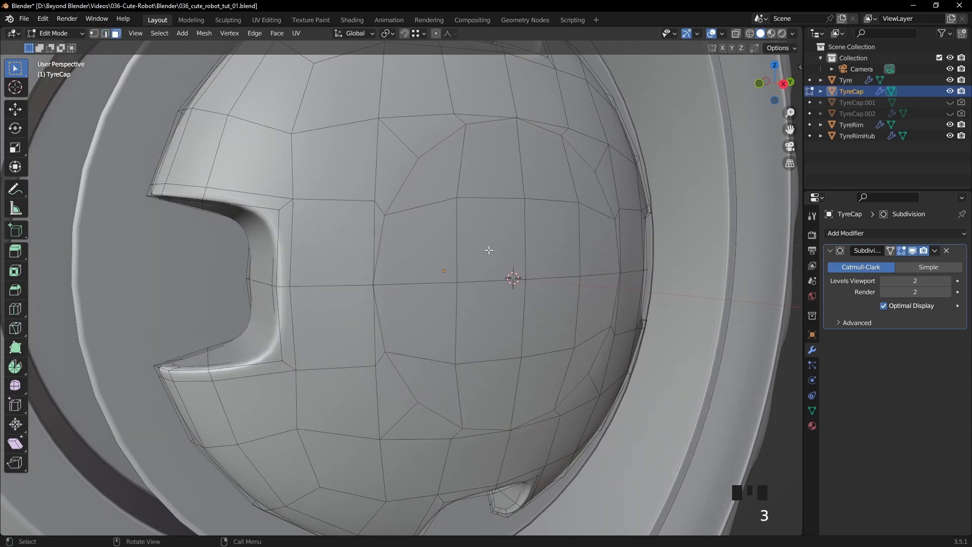
click(448, 174)
middle_drag(578, 199, 573, 197)
ctrl+click(578, 197)
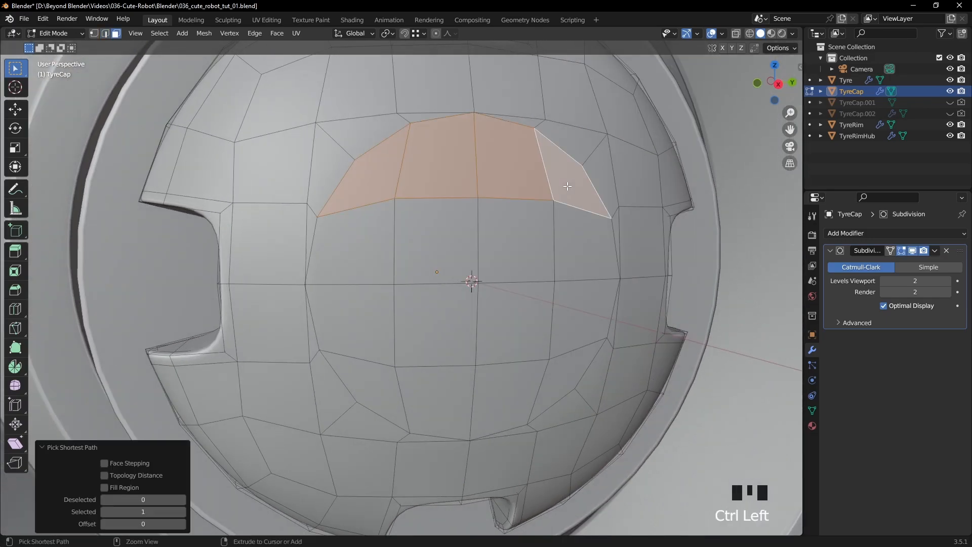
ctrl+click(572, 360)
ctrl+click(383, 383)
ctrl+click(354, 244)
shift+click(455, 250)
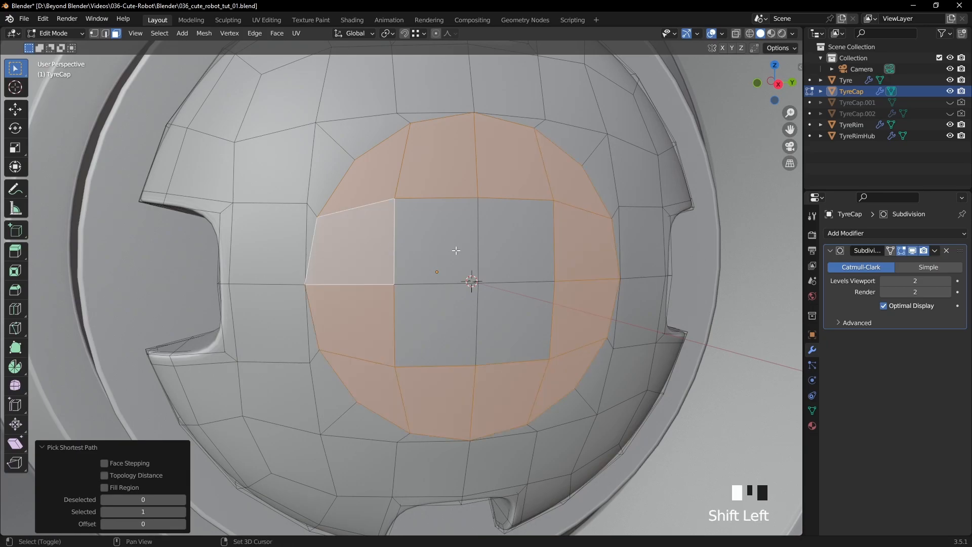
shift+click(514, 241)
shift+click(468, 320)
shift+click(532, 317)
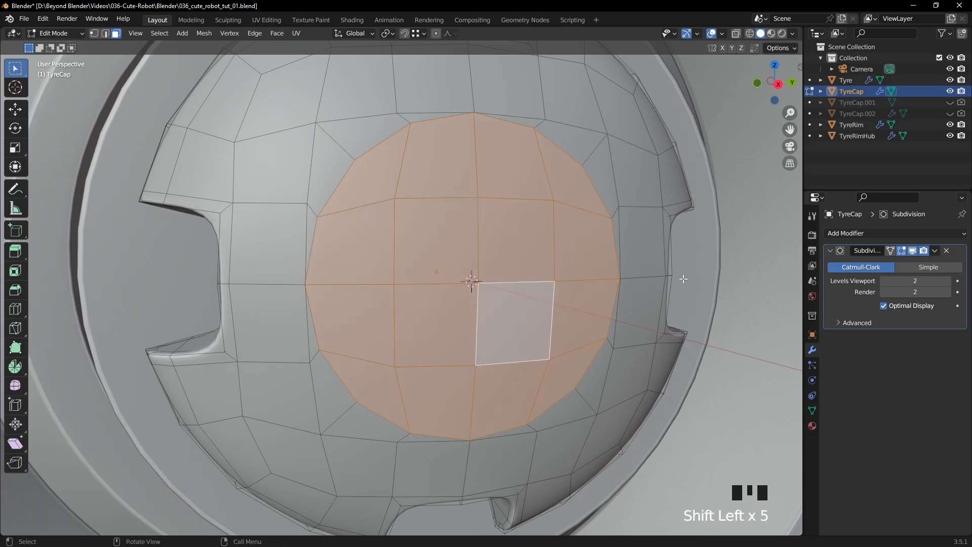
key(s)
click(657, 276)
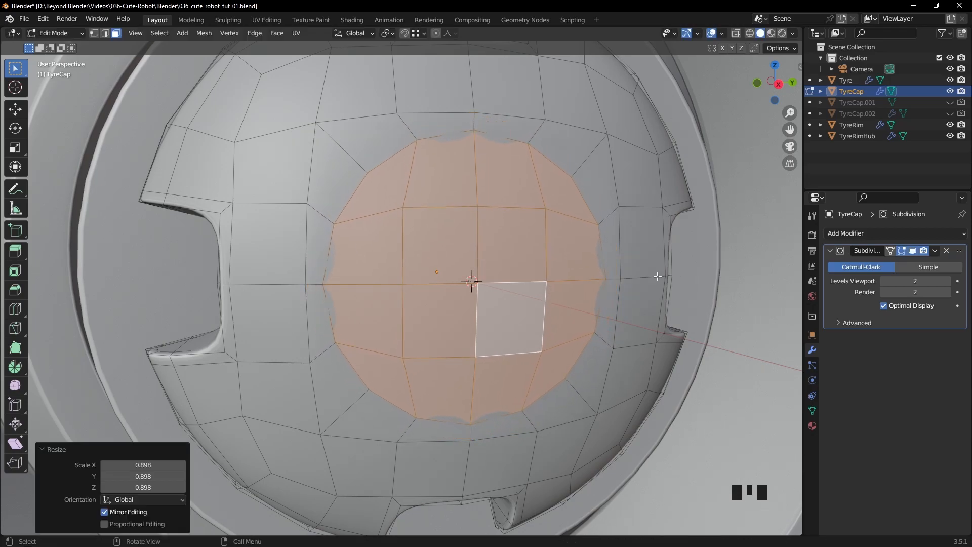
- Turn off the Subdivision modifier's viewport display to expose TyreCap's base mesh
key(KP_3)
scroll(559, 267, down, 3)
middle_drag(558, 267, 563, 220)
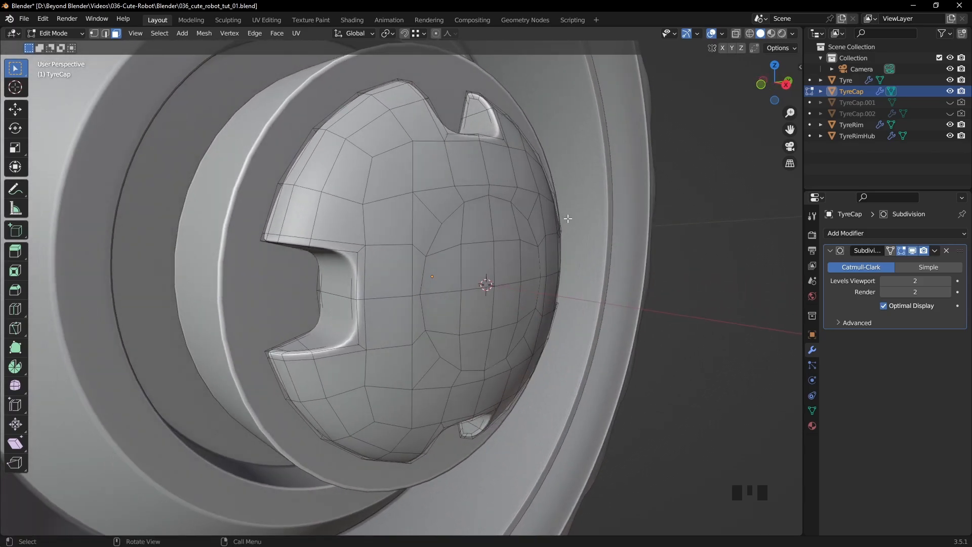
scroll(566, 219, up, 2)
click(912, 250)
middle_drag(588, 253, 570, 191)
- Select the complete circular loop in vertex mode and shift it slightly outward along X with the Move tool
key(1)
click(501, 250)
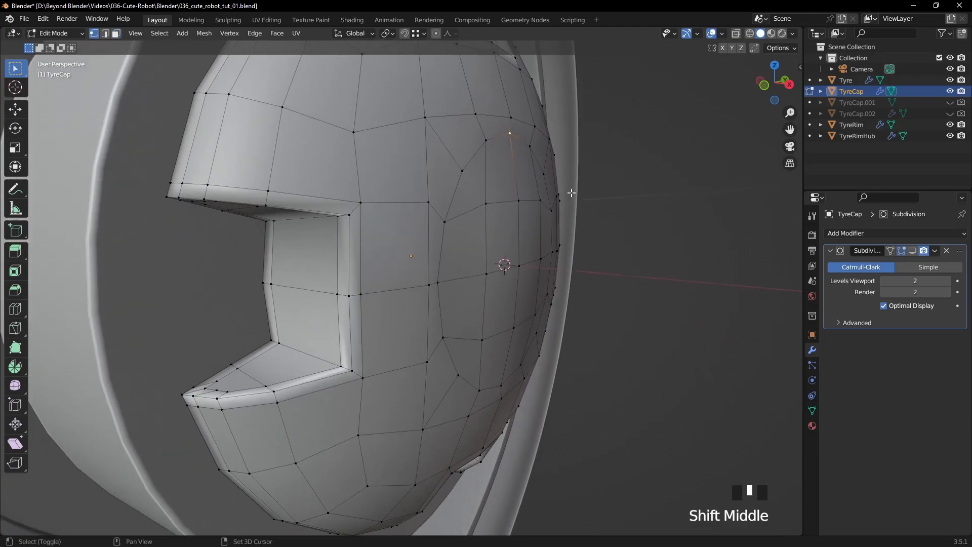
middle_drag(569, 281, 571, 275)
middle_drag(507, 376, 274, 217)
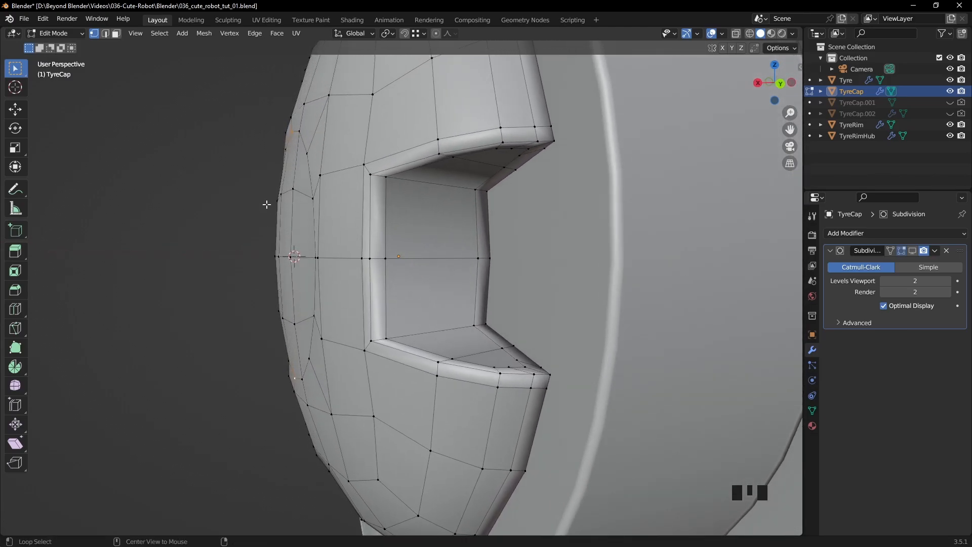
alt+click(308, 178)
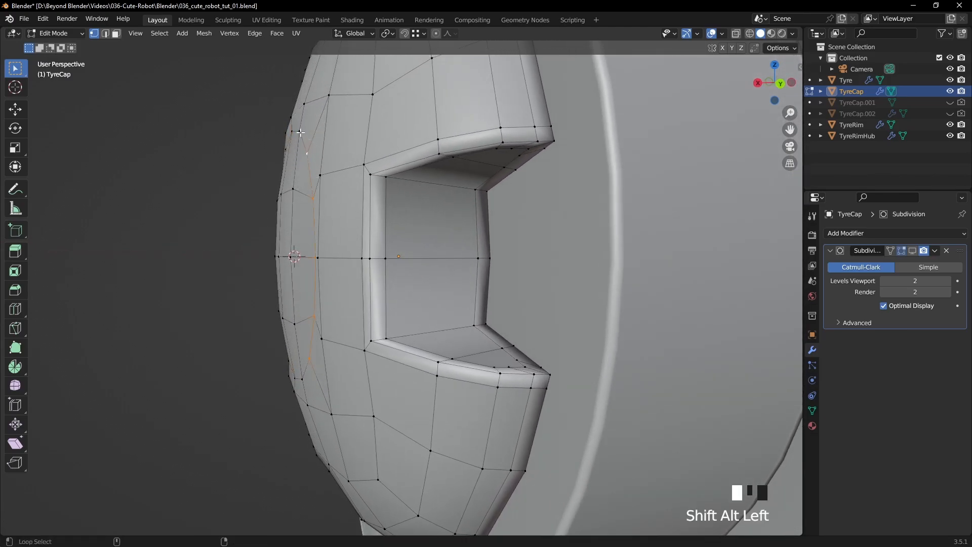
middle_drag(358, 163, 304, 212)
alt+shift+click(303, 214)
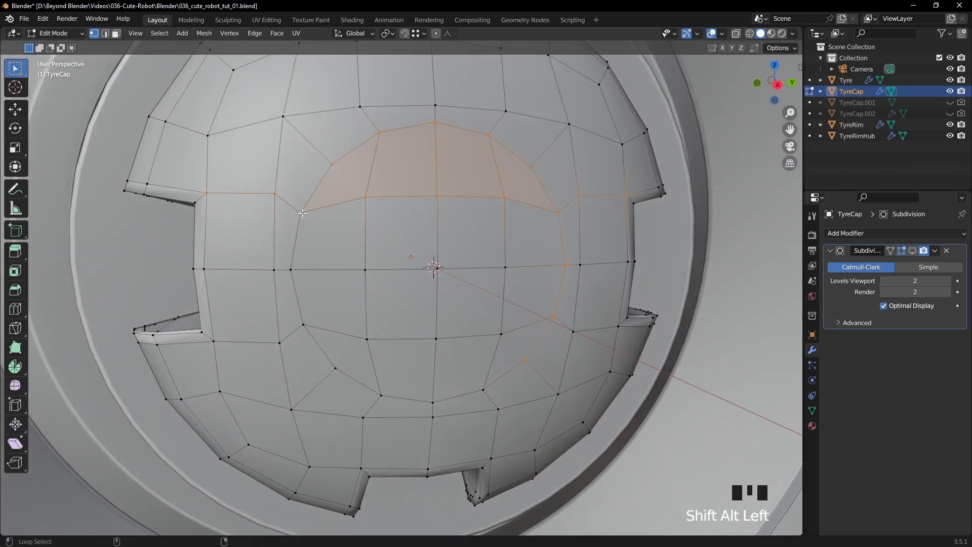
key(ctrl+2)
alt+shift+click(296, 239)
alt+shift+click(391, 395)
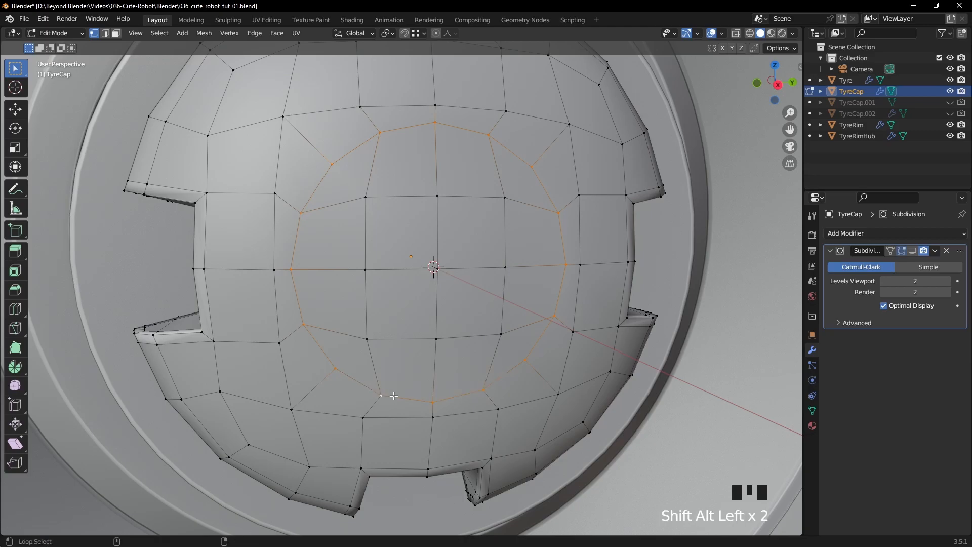
middle_drag(562, 338, 510, 300)
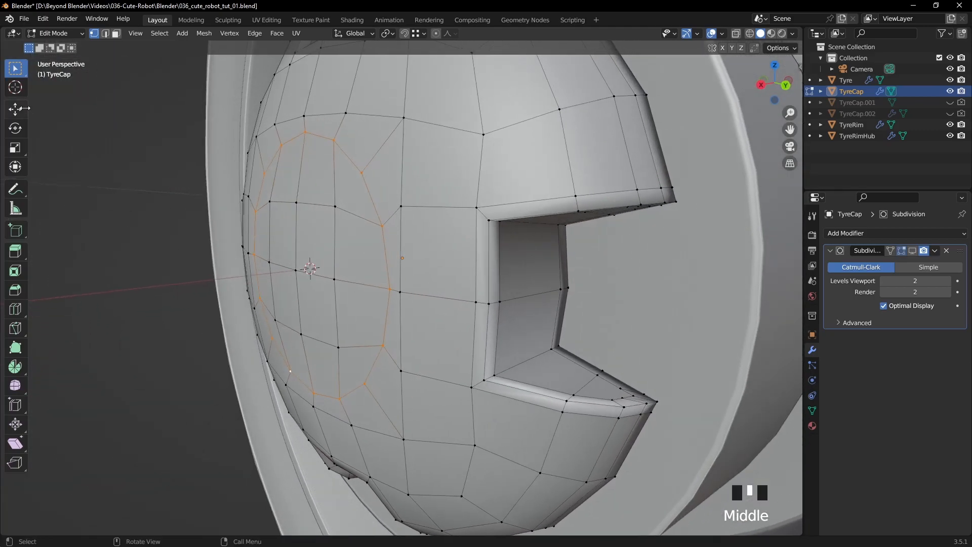
click(16, 109)
middle_drag(96, 119, 329, 175)
drag(245, 265, 240, 263)
middle_drag(240, 262, 284, 238)
- Select every face inside the circle in face mode and inset them with a thickness of 0.000935 m
click(116, 33)
click(339, 189)
ctrl+click(511, 197)
ctrl+click(512, 360)
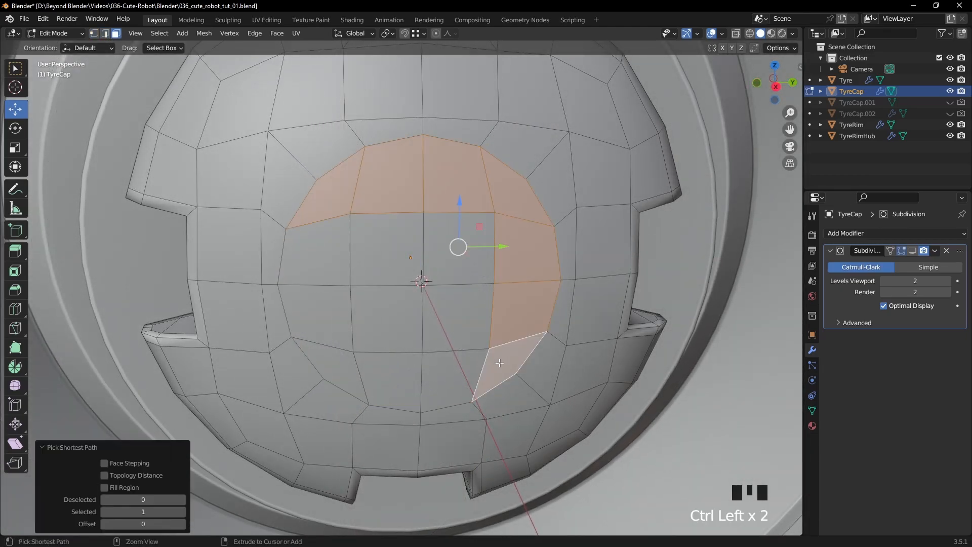
ctrl+click(354, 370)
ctrl+click(336, 260)
shift+click(366, 258)
shift+click(456, 243)
shift+click(456, 317)
shift+click(398, 315)
middle_drag(397, 315, 668, 208)
key(i)
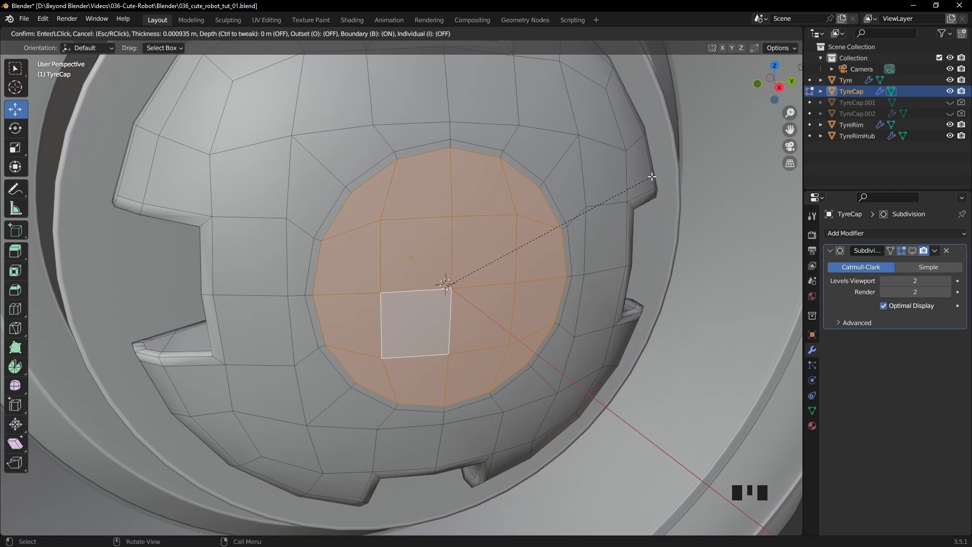
click(653, 176)
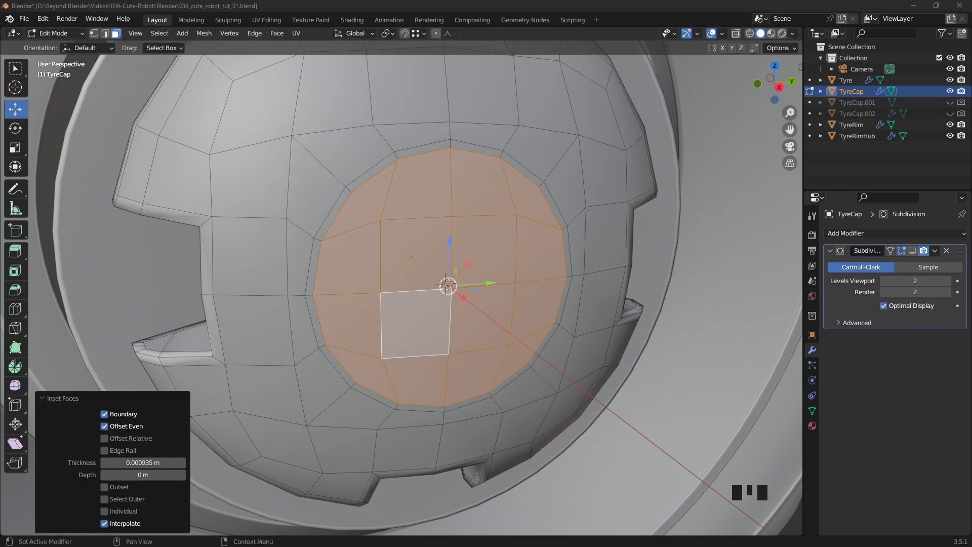
- Select the narrow ring of faces around the central disc and extrude it inward about -0.0085 m along global X
middle_drag(699, 276, 679, 265)
middle_drag(565, 230, 575, 232)
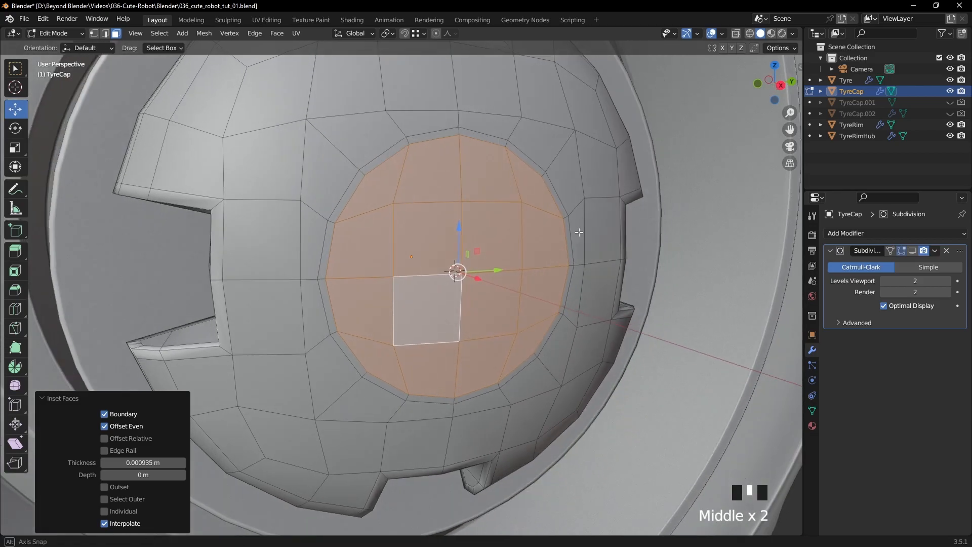
alt+click(507, 143)
middle_drag(594, 176, 631, 185)
key(KP_1)
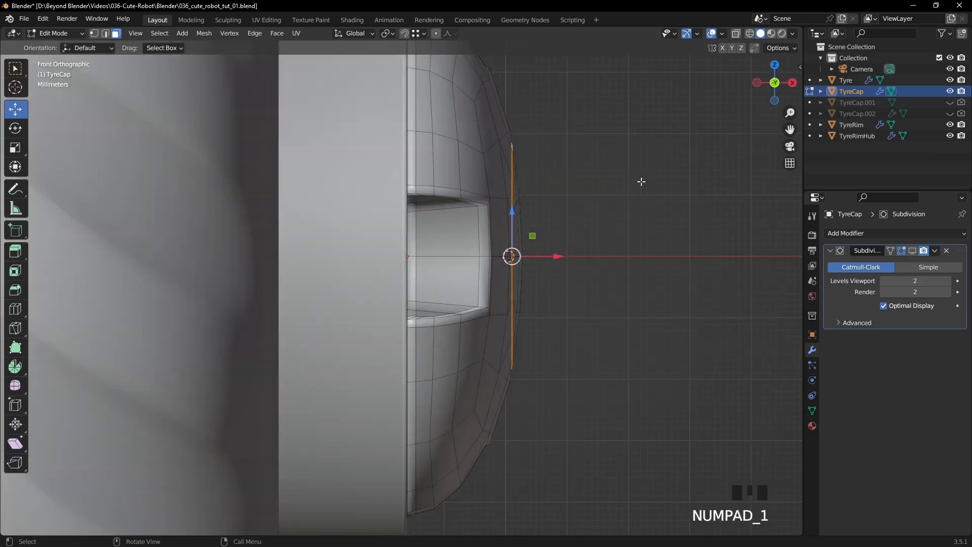
scroll(579, 173, up, 4)
shift+middle_drag(623, 158, 490, 226)
scroll(588, 210, down, 3)
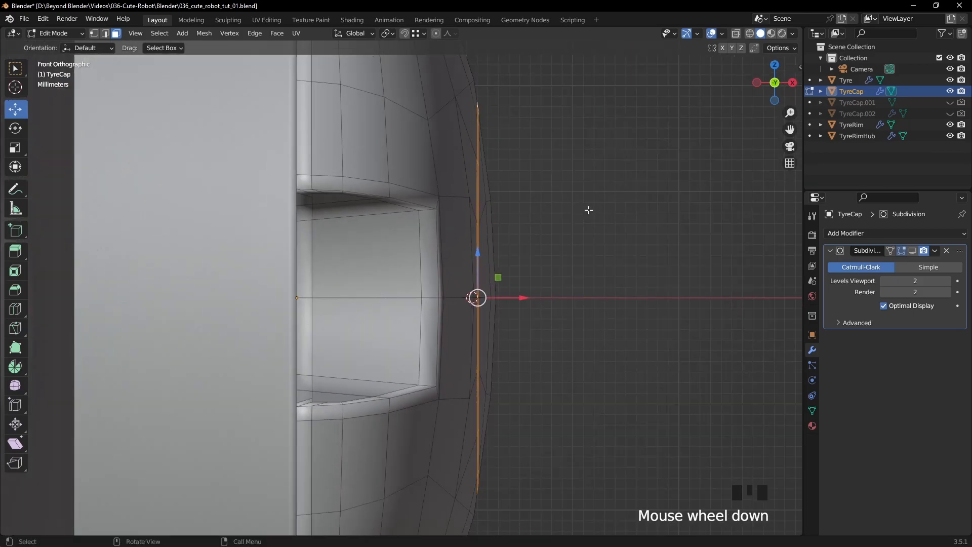
key(z)
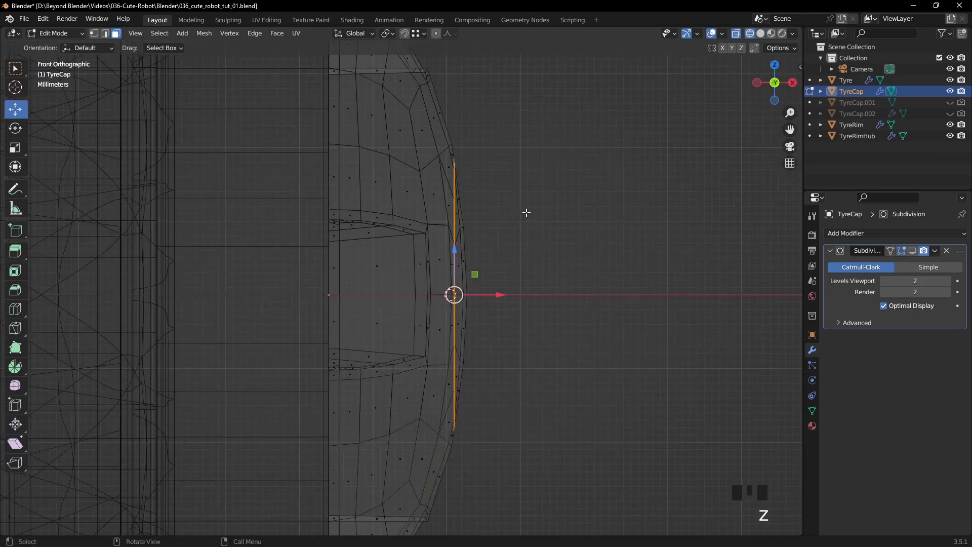
key(e)
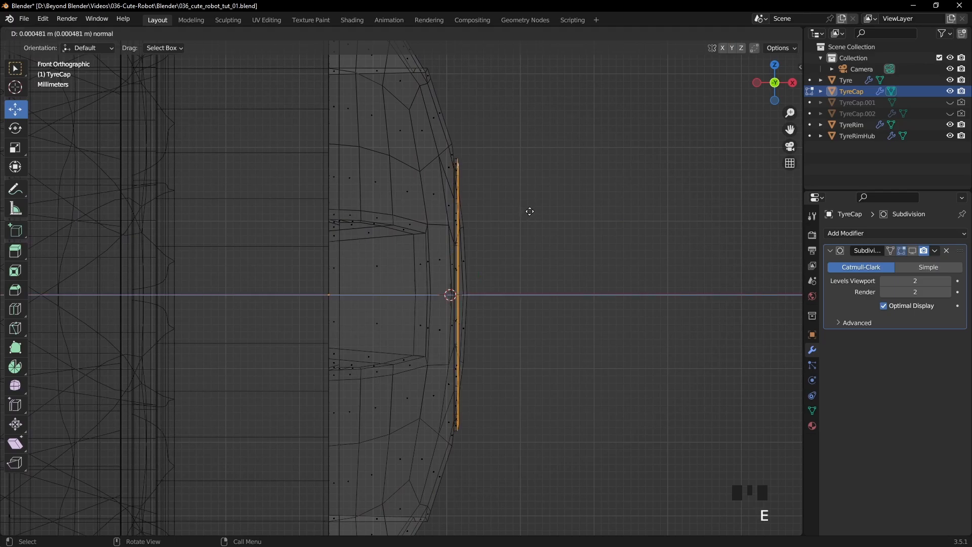
key(x)
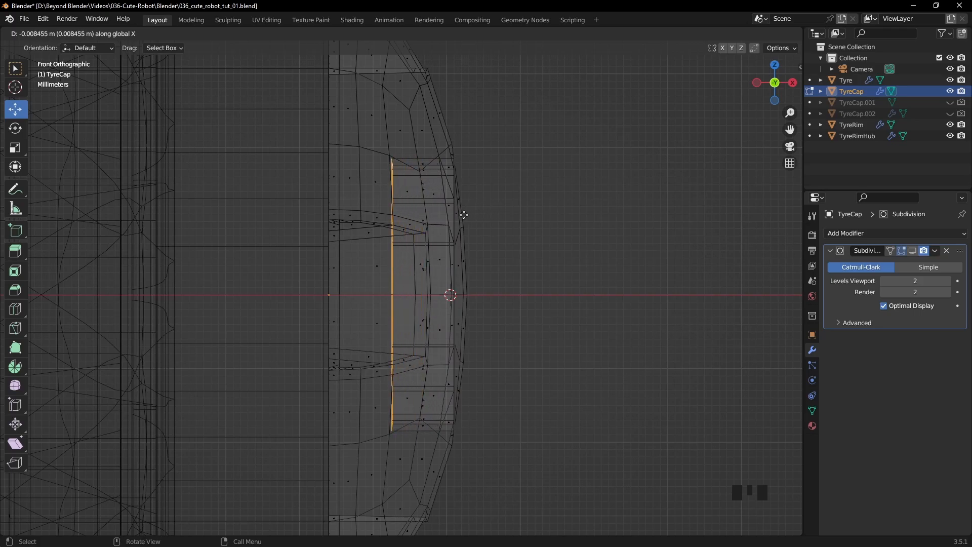
click(463, 215)
- Return to solid shading and Object Mode, turn the Subdivision viewport display back on, and deselect the cap
key(z)
scroll(642, 231, down, 3)
middle_drag(642, 232, 580, 218)
key(Tab)
click(912, 251)
click(667, 248)
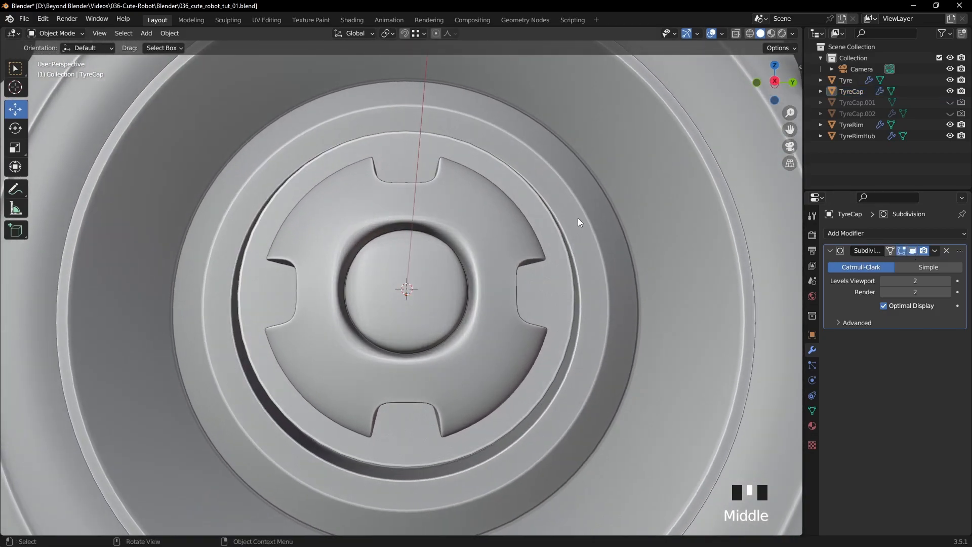
- Select the edges of the squarish loop just outside TyreCap's central groove and round them with LoopTools Circle
click(500, 259)
key(Tab)
mouse_move(496, 238)
middle_down()
mouse_move(514, 257)
mouse_move(498, 241)
middle_up()
key(2)
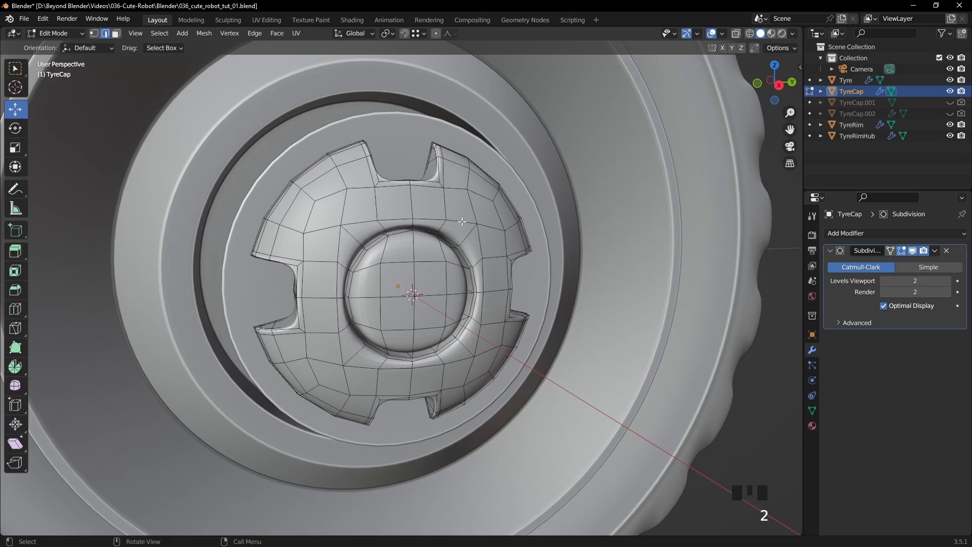
alt+click(457, 224)
alt+shift+click(338, 252)
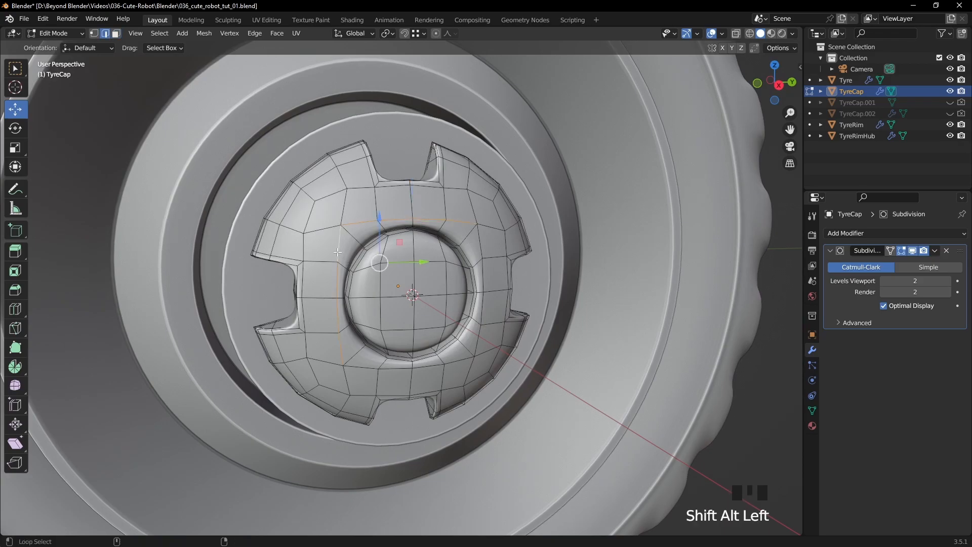
alt+shift+click(479, 344)
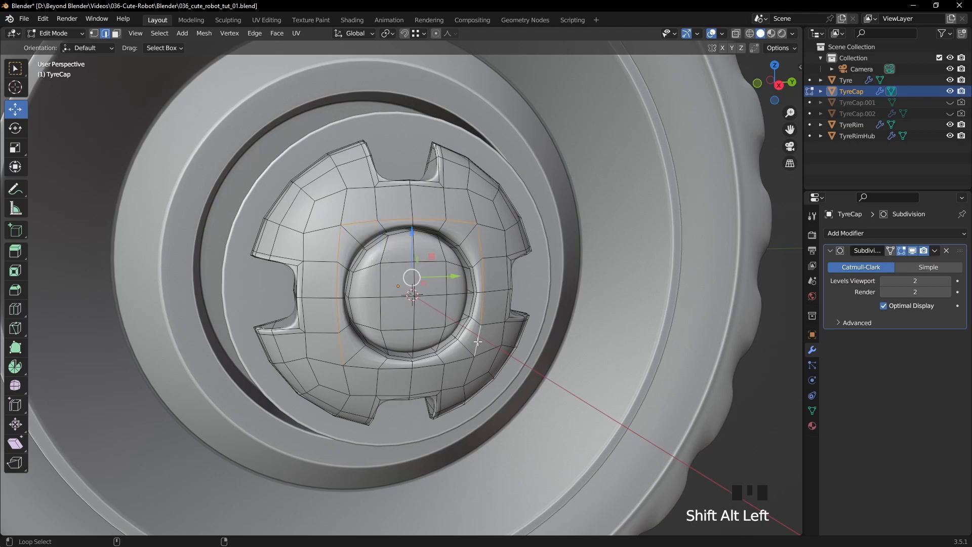
alt+shift+click(460, 362)
right_click(648, 185)
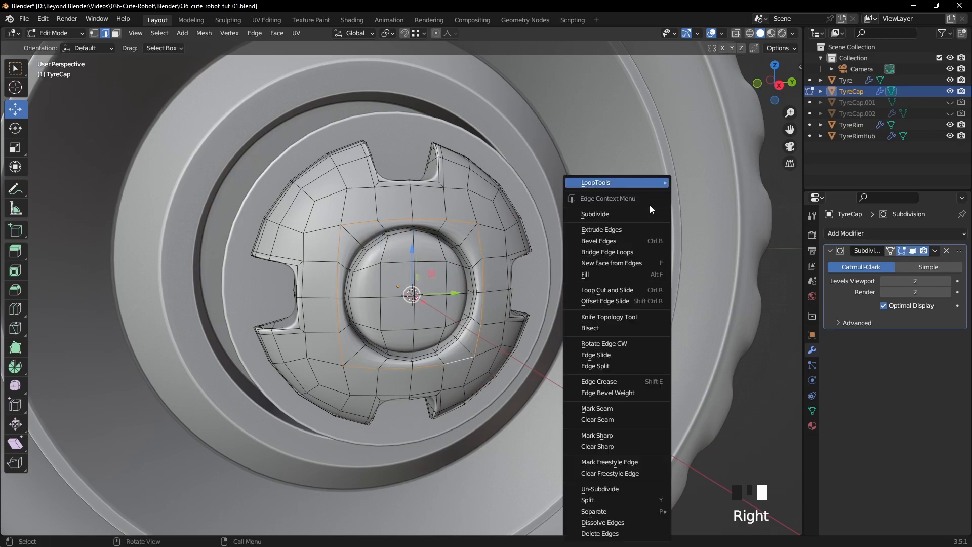
mouse_move(647, 185)
click(713, 193)
middle_drag(674, 205, 593, 206)
key(Tab)
click(423, 273)
- Select all faces of TyreCap's raised central disc in face mode and inset them with a thickness of 0.004157 m
key(Tab)
middle_drag(452, 267, 550, 274)
middle_drag(397, 253, 384, 252)
scroll(383, 253, up, 3)
key(3)
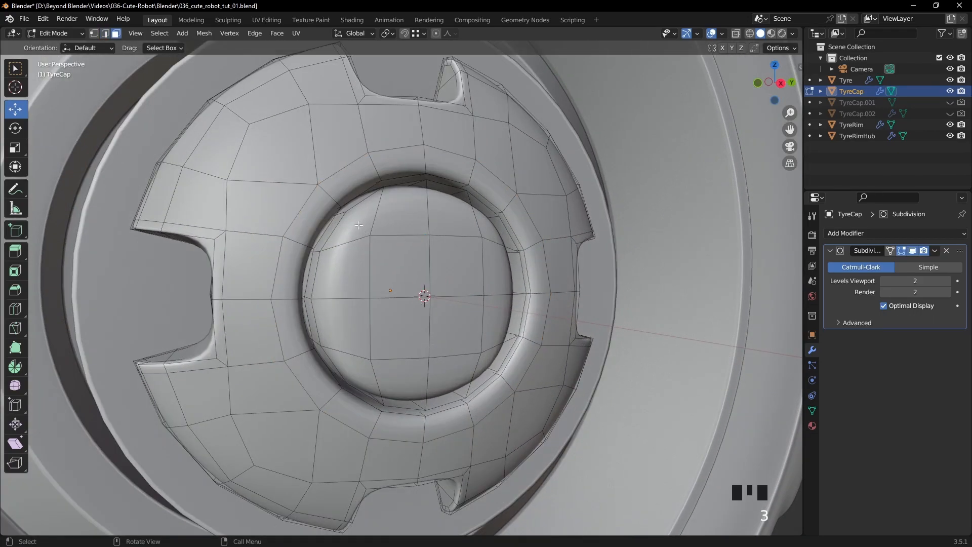
click(355, 221)
ctrl+click(479, 231)
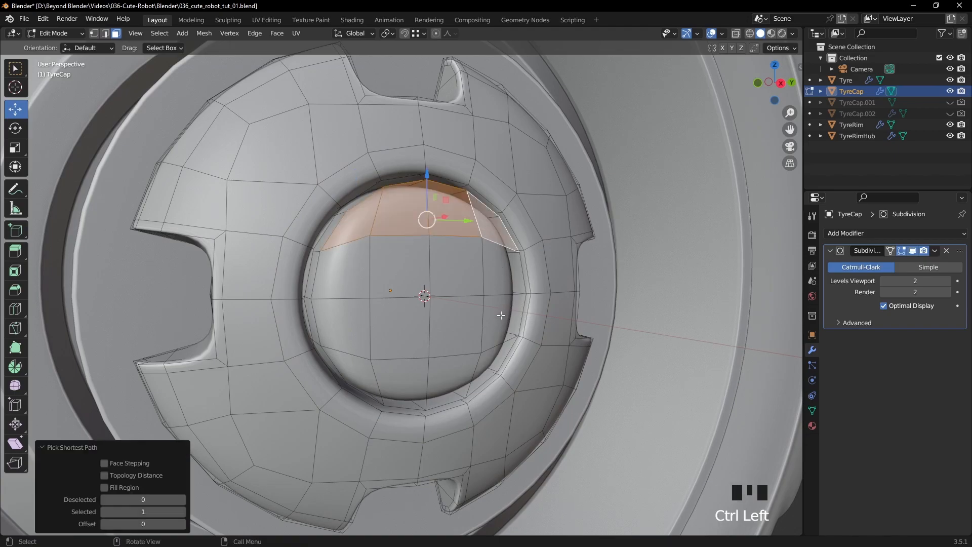
ctrl+click(491, 356)
ctrl+click(372, 371)
shift+click(355, 285)
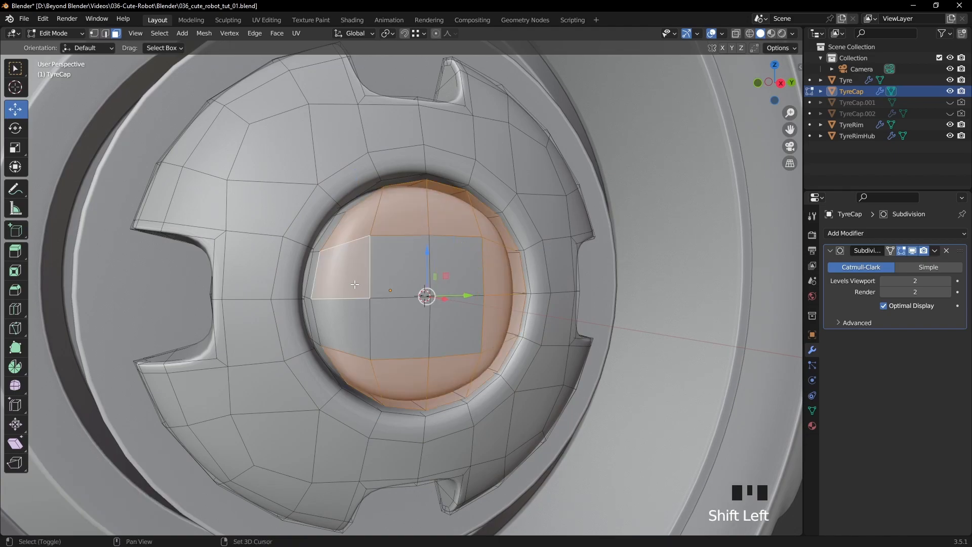
shift+click(391, 281)
shift+click(456, 268)
shift+click(457, 335)
shift+click(400, 326)
shift+click(341, 326)
middle_drag(621, 248, 574, 247)
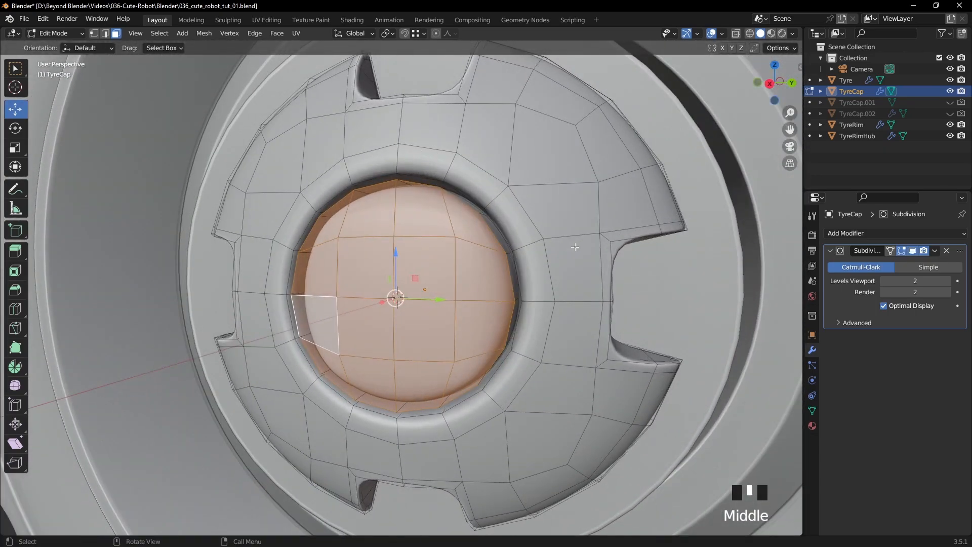
key(i)
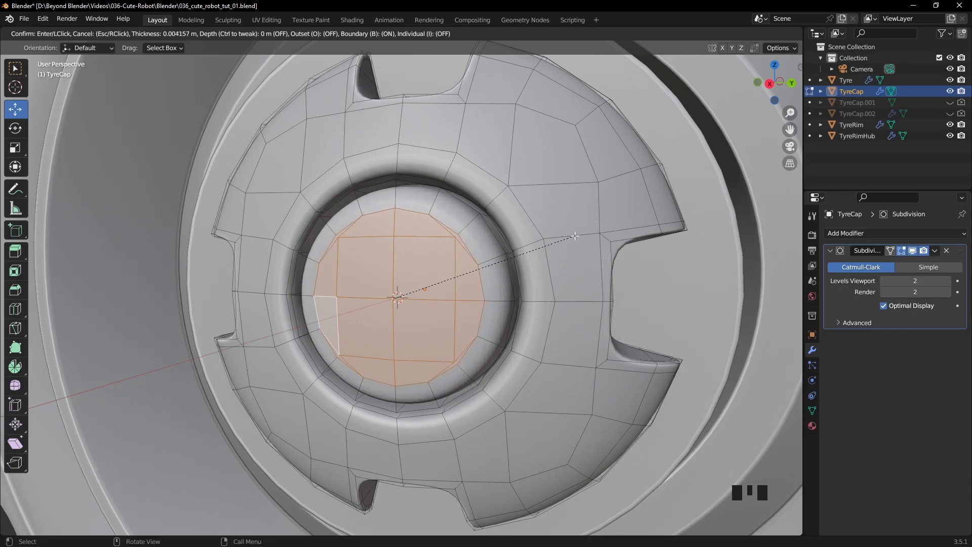
click(575, 236)
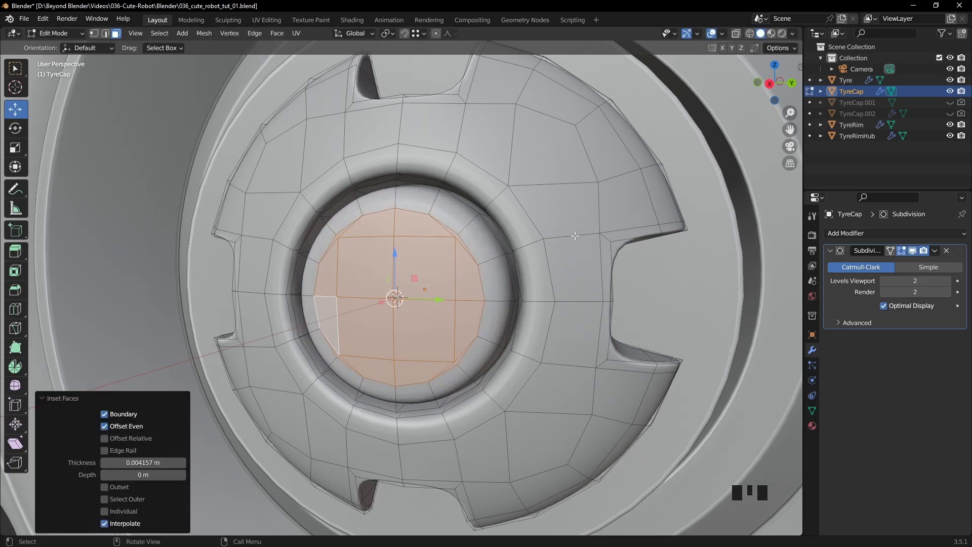
- Select the four corner vertices of the disc's inner face grid, scale them to about 0.71, and return to Object Mode
key(1)
click(341, 238)
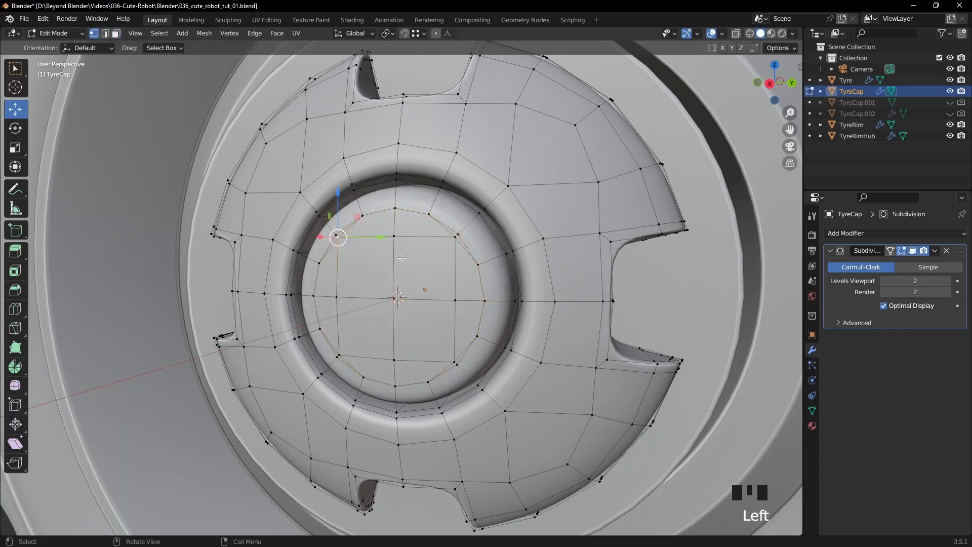
shift+click(454, 240)
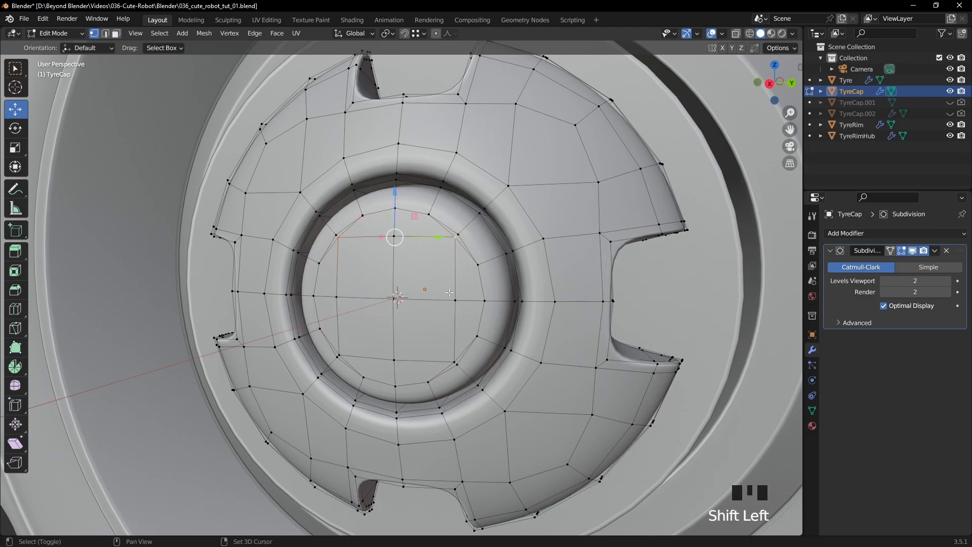
shift+click(451, 359)
shift+click(344, 347)
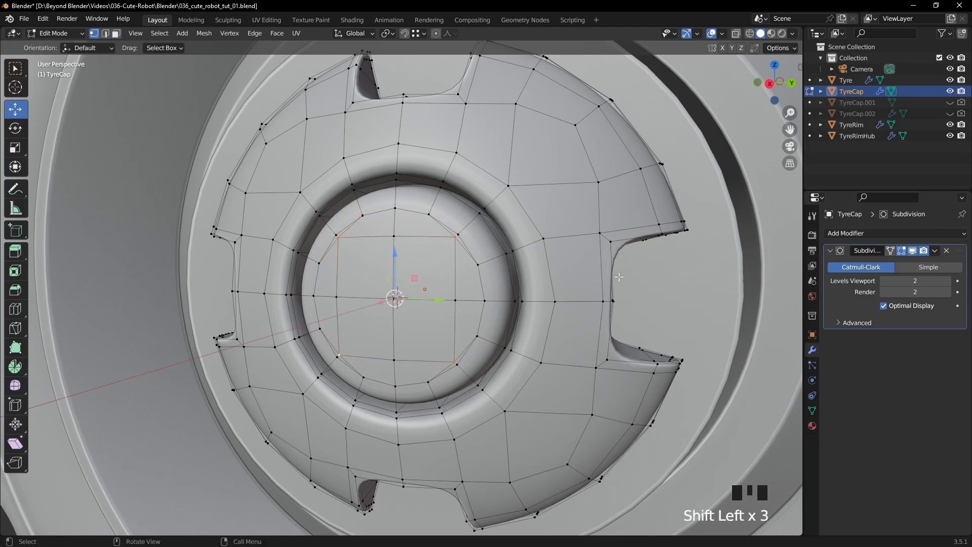
key(s)
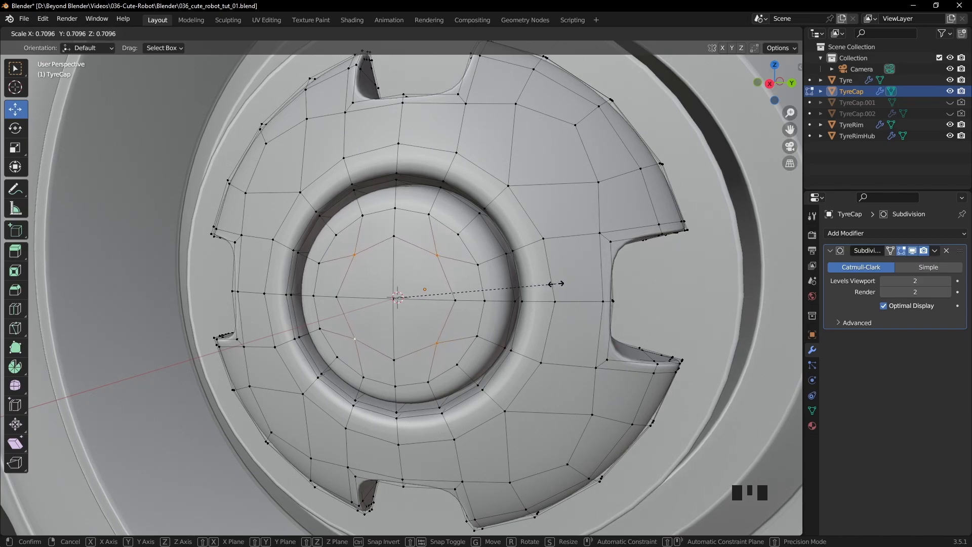
click(556, 283)
key(Tab)
scroll(633, 276, down, 3)
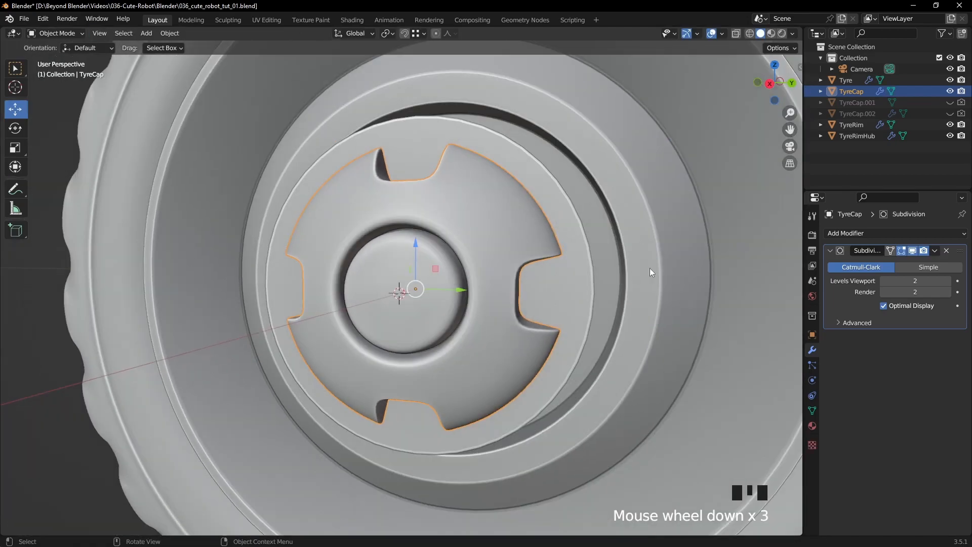
scroll(535, 276, down, 4)
middle_drag(169, 297, 481, 285)
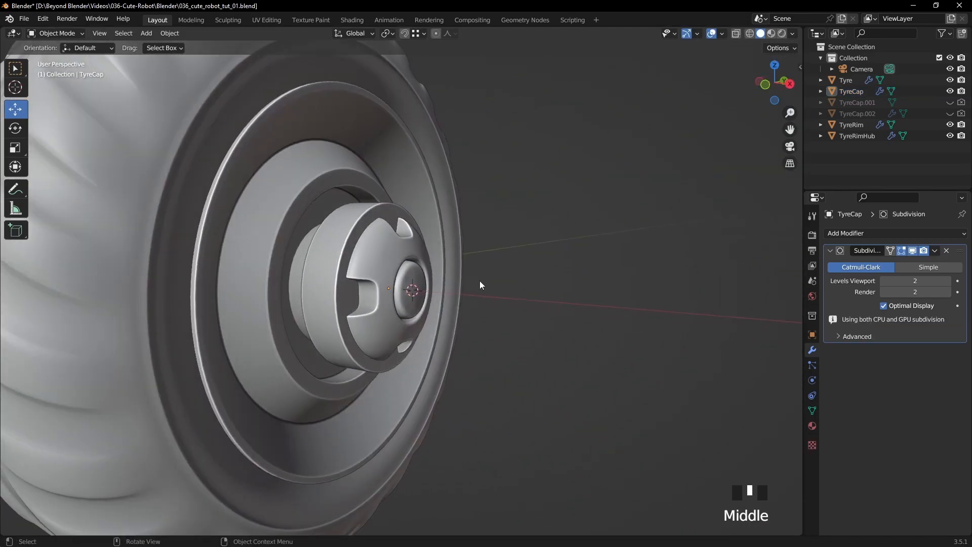
- Enter Edit Mode on TyreCap and turn off the Subdivision modifier's viewport display
scroll(471, 283, up, 8)
click(439, 255)
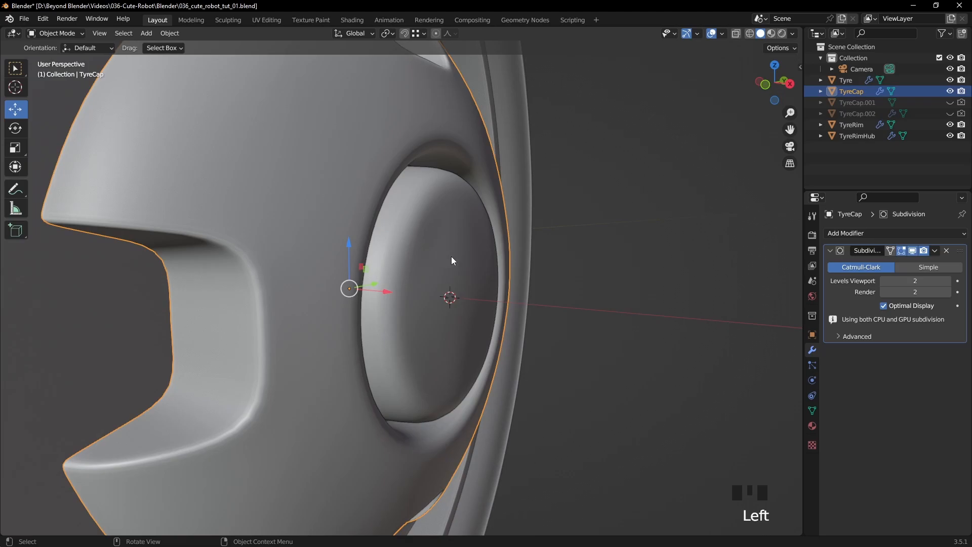
scroll(452, 258, down, 3)
key(Tab)
scroll(451, 259, up, 2)
shift+middle_drag(452, 259, 830, 261)
click(912, 250)
middle_drag(577, 245, 554, 235)
- Select the inner and outer rim edge loops of the central groove and bevel them about 0.00105 m with 2 segments
key(2)
alt+click(405, 216)
alt+shift+click(405, 218)
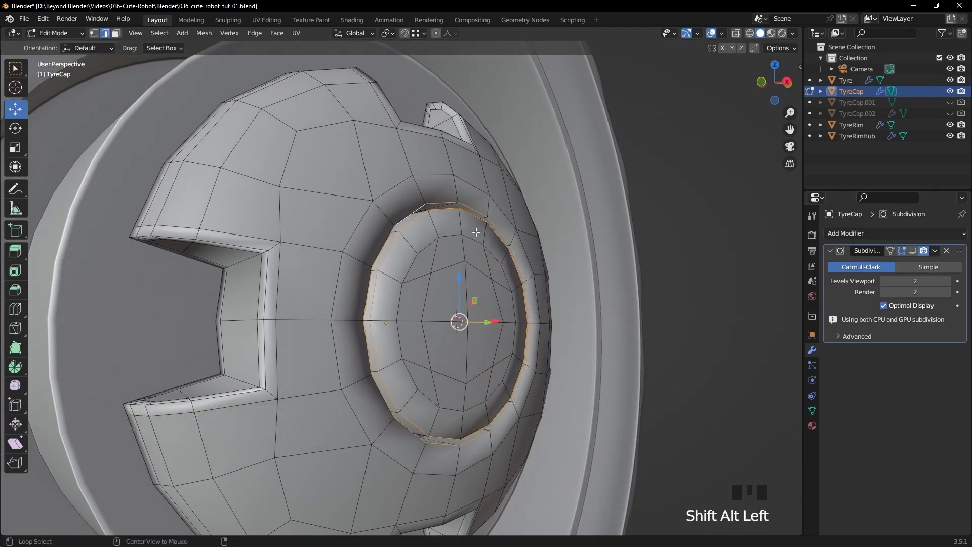
middle_drag(604, 243, 582, 237)
key(ctrl+b)
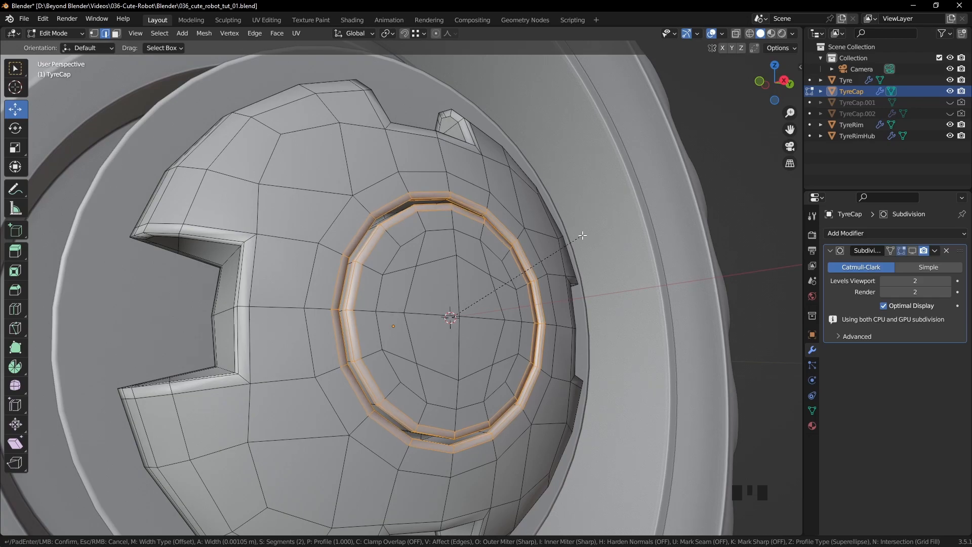
click(582, 235)
key(Tab)
- Shade TyreCap smooth and turn its Subdivision viewport display back on
click(768, 237)
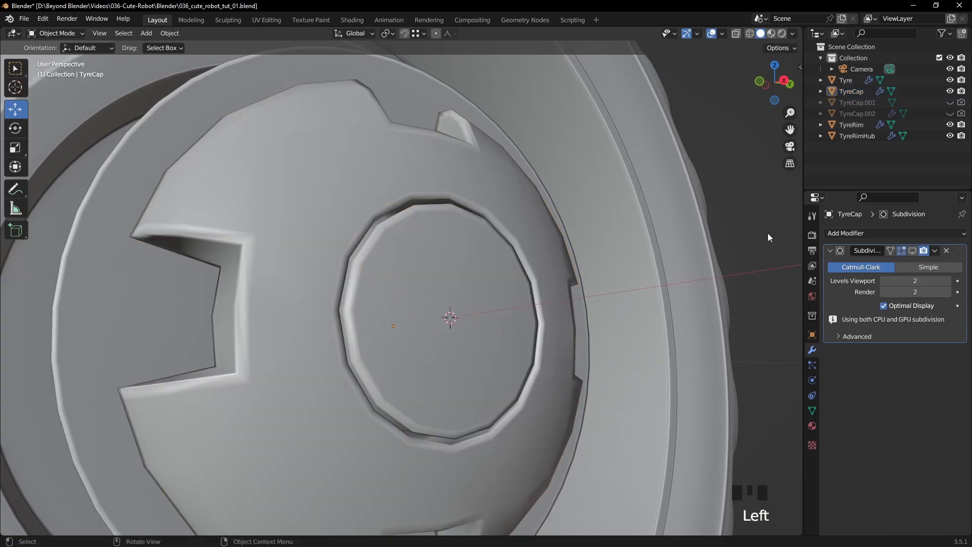
click(579, 284)
right_click(554, 278)
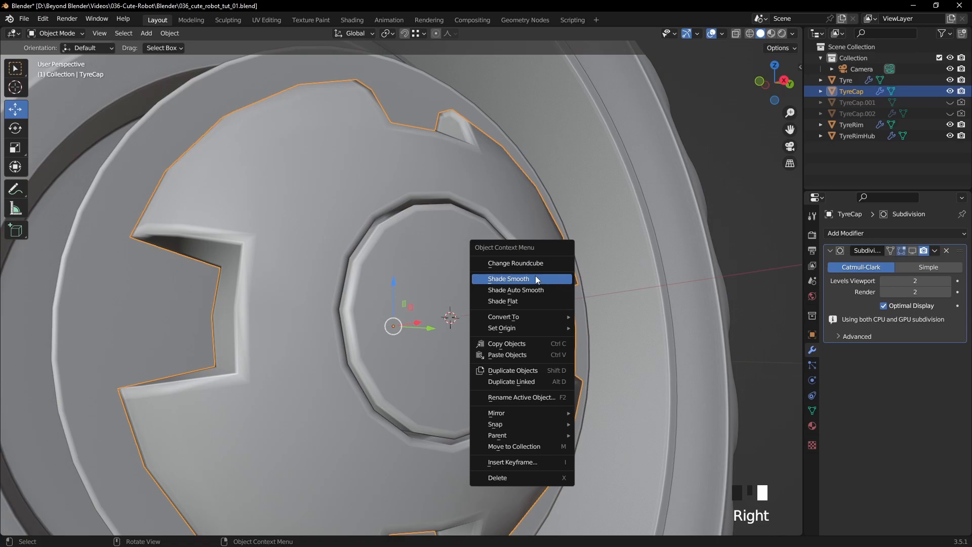
click(555, 278)
click(913, 251)
scroll(643, 221, down, 3)
click(649, 219)
middle_drag(642, 238, 688, 229)
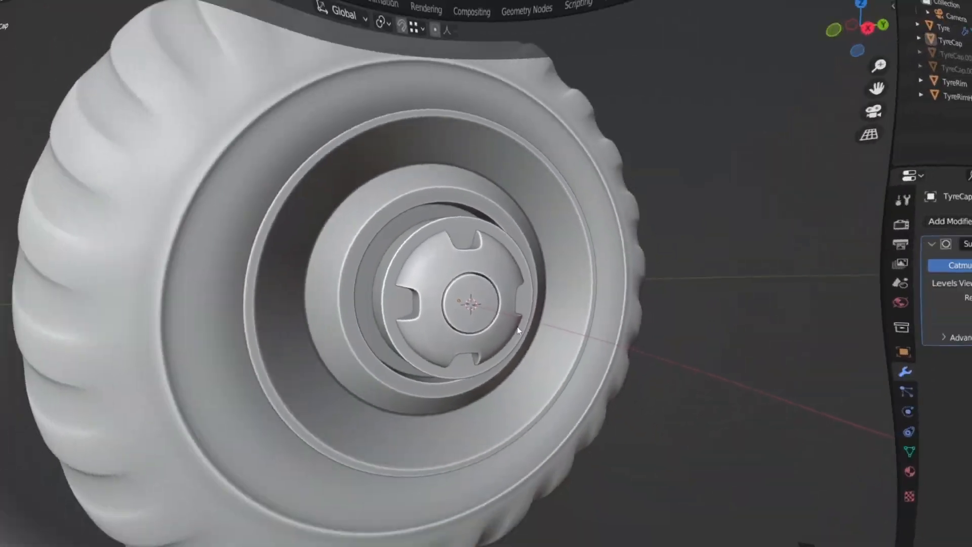
middle_drag(517, 324, 571, 310)
scroll(571, 309, up, 1)
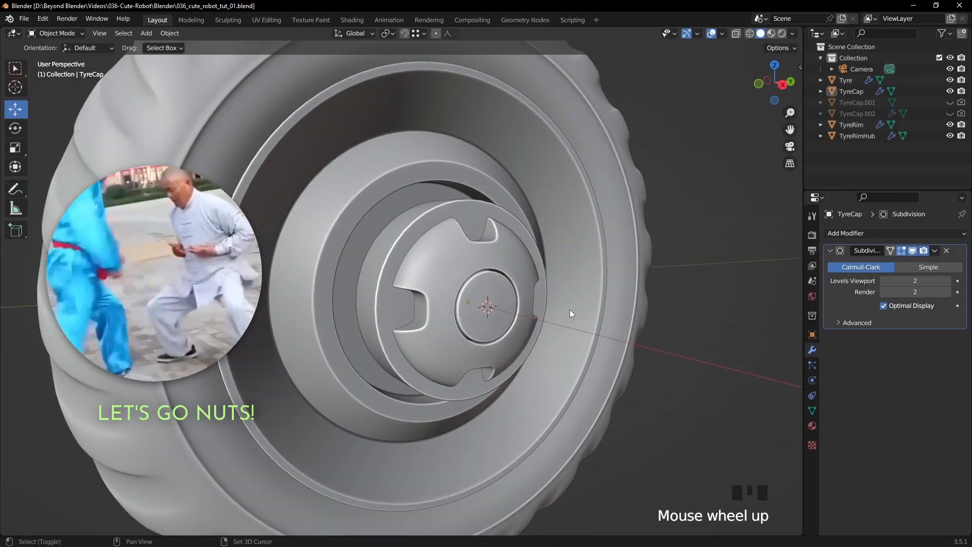
- Add a six-sided mesh cylinder at the wheel centre and reduce its radius and depth to nut size, about 0.018 m across
key(shift+a)
mouse_move(568, 310)
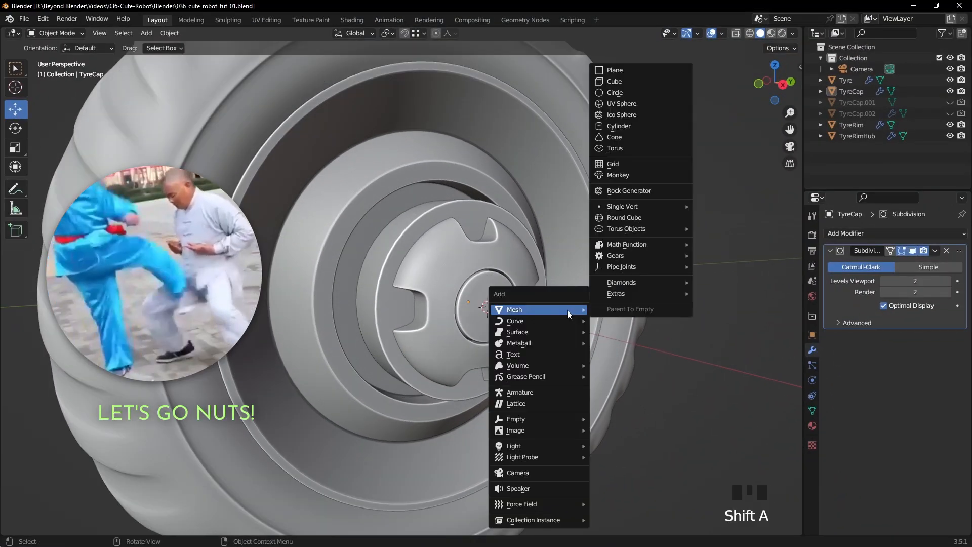
click(619, 126)
click(180, 394)
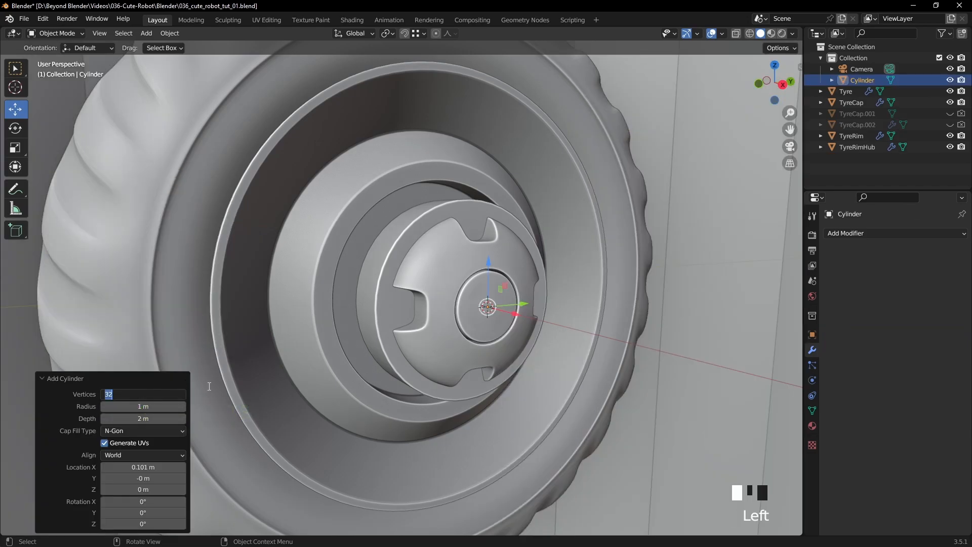
key(Return)
drag(169, 406, 373, 271)
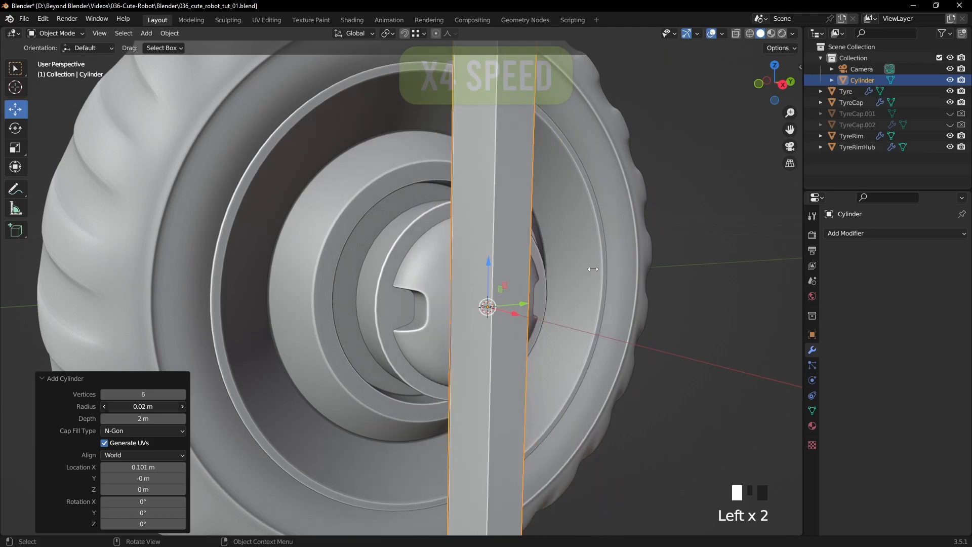
drag(142, 419, 121, 407)
- Rotate the hexagonal cylinder 90° about Y and raise it along Z to about 0.0396 m, beside the cap's upper notch
key(KP_3)
click(120, 512)
text(90)
key(Return)
shift+middle_drag(501, 339, 481, 298)
drag(481, 298, 478, 190)
middle_drag(545, 226, 619, 265)
- Scale the hexagonal cylinder's mesh along X in Edit Mode to a thickness of about 0.0038 m
scroll(640, 257, up, 4)
key(Tab)
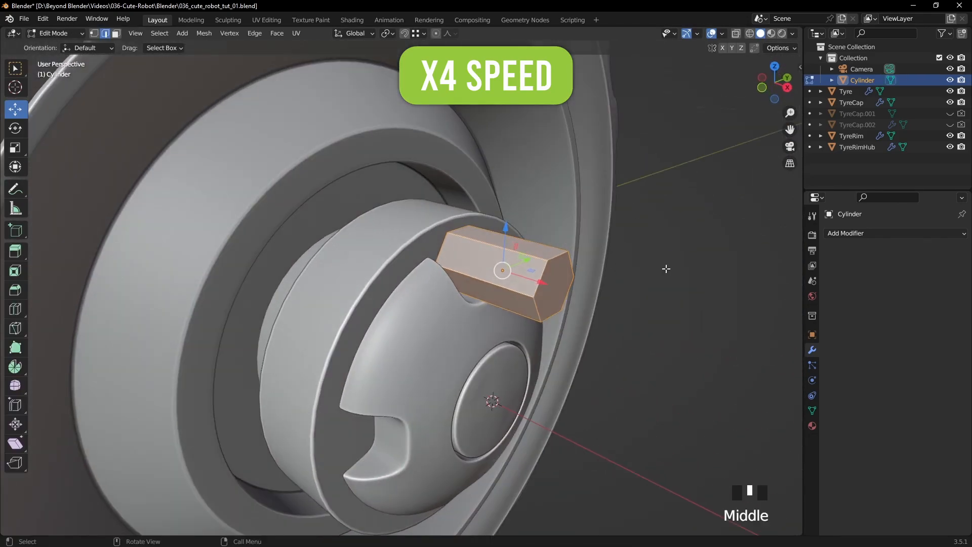
key(s)
key(x)
click(522, 272)
mouse_move(593, 313)
middle_down()
mouse_move(631, 283)
mouse_move(585, 322)
middle_up()
key(Tab)
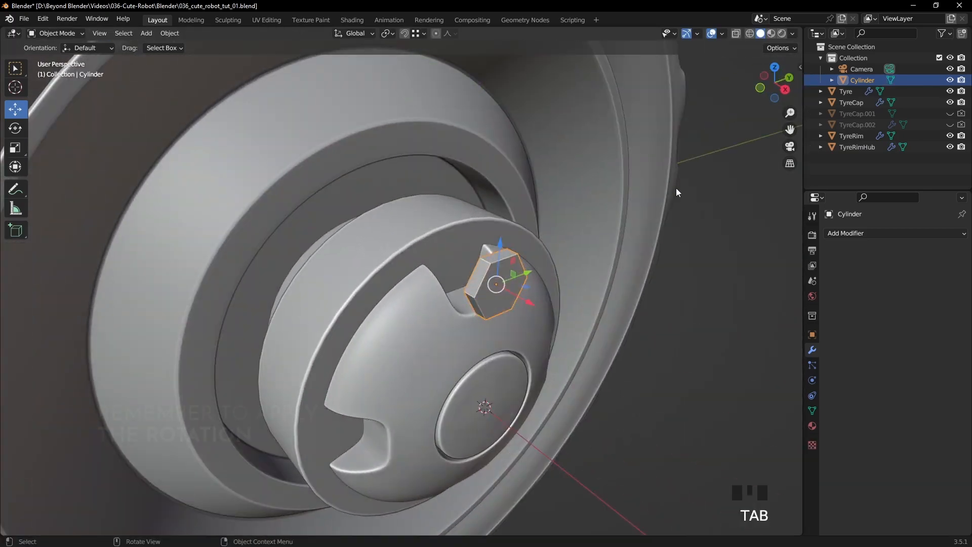
- Apply the hexagonal cylinder's rotation and move it outward 0.00582 m along X
key(n)
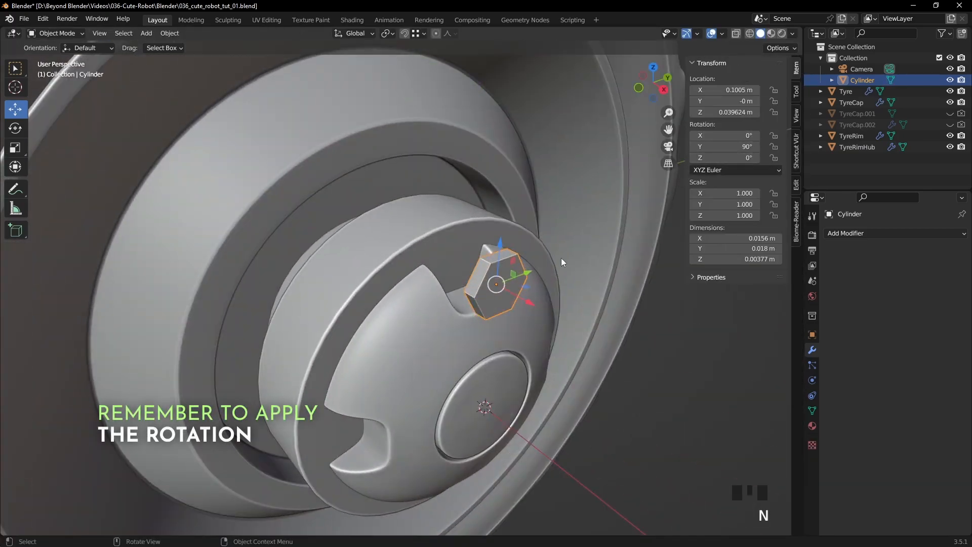
key(ctrl+a)
click(455, 278)
middle_drag(534, 266, 528, 314)
scroll(581, 268, up, 3)
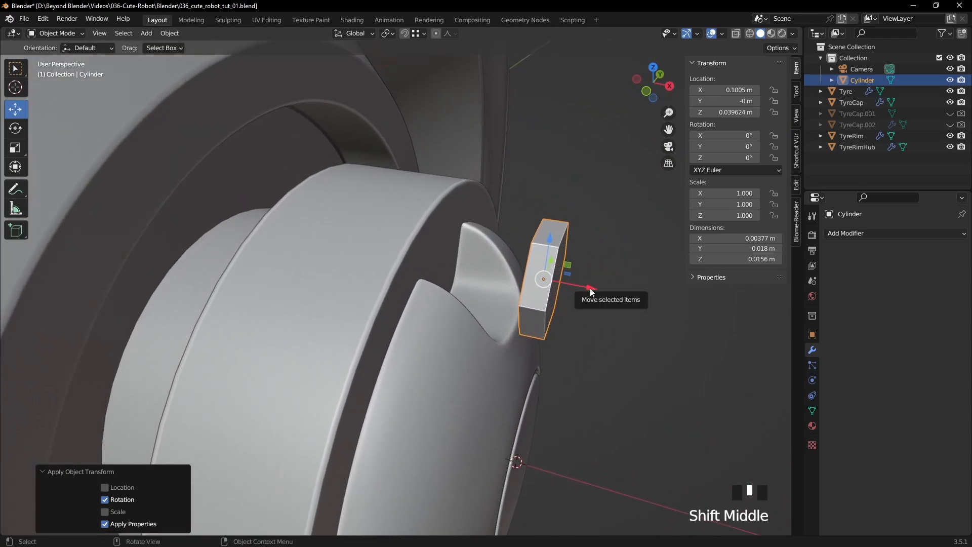
drag(591, 292, 626, 300)
middle_drag(626, 299, 572, 316)
middle_drag(572, 317, 485, 274)
- Select the hexagonal cylinder's outer face in face mode and inset it with a thickness of 0.001602 m
click(54, 33)
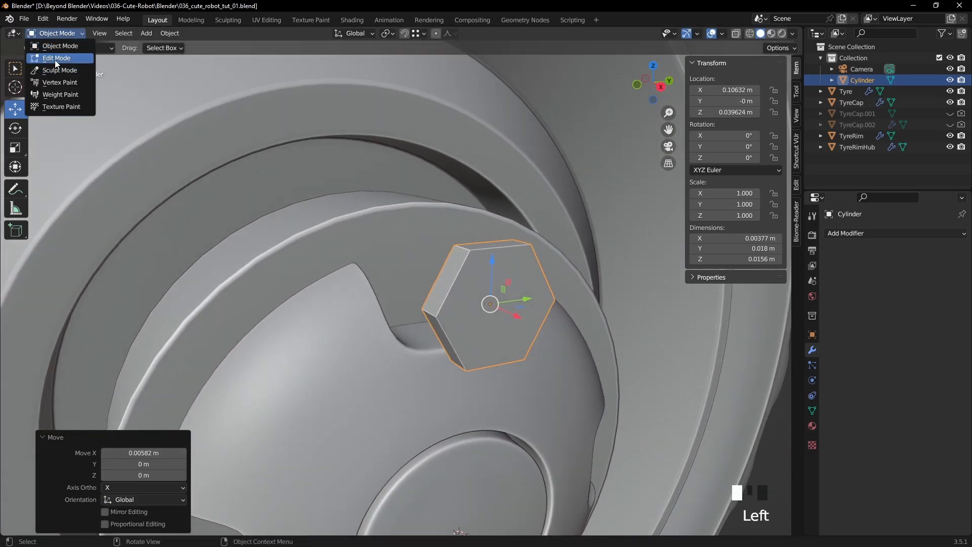
click(56, 57)
click(116, 34)
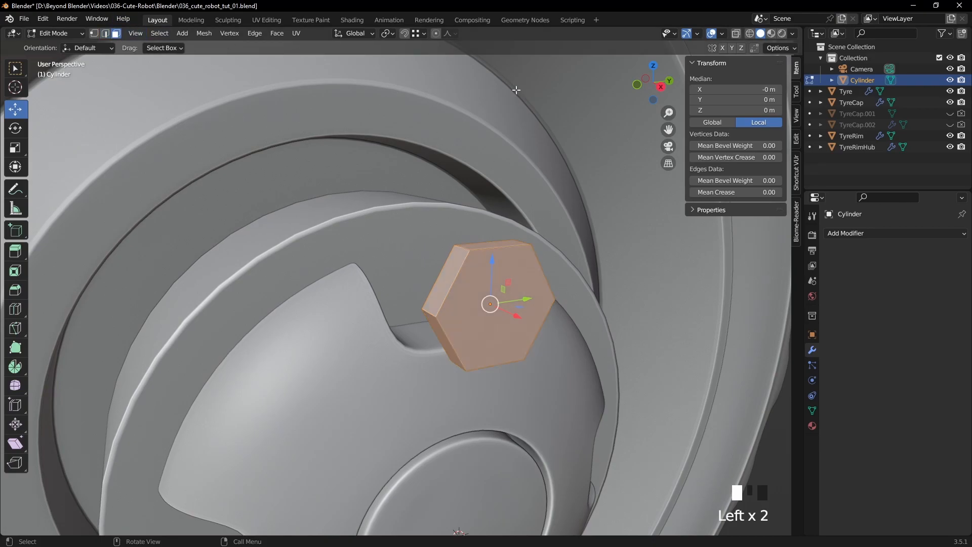
click(383, 37)
click(508, 287)
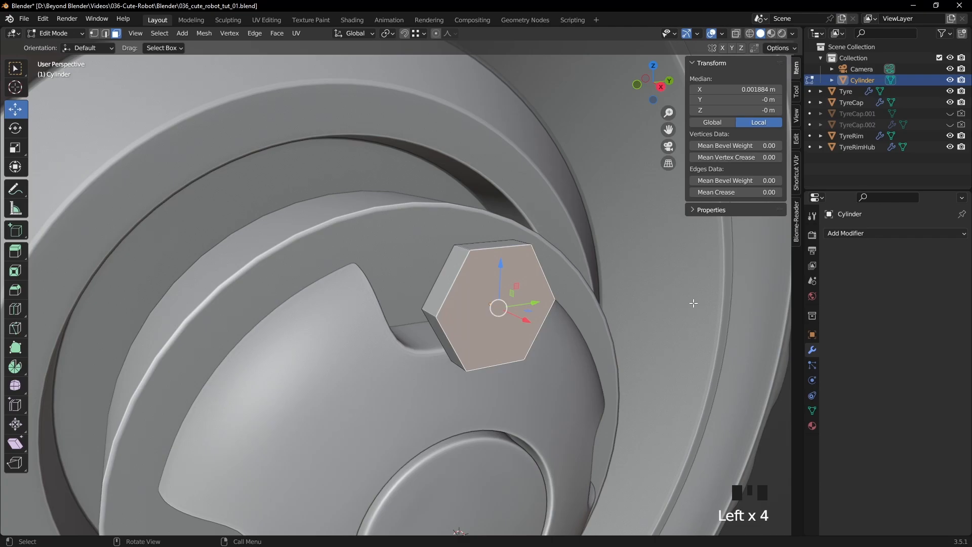
key(i)
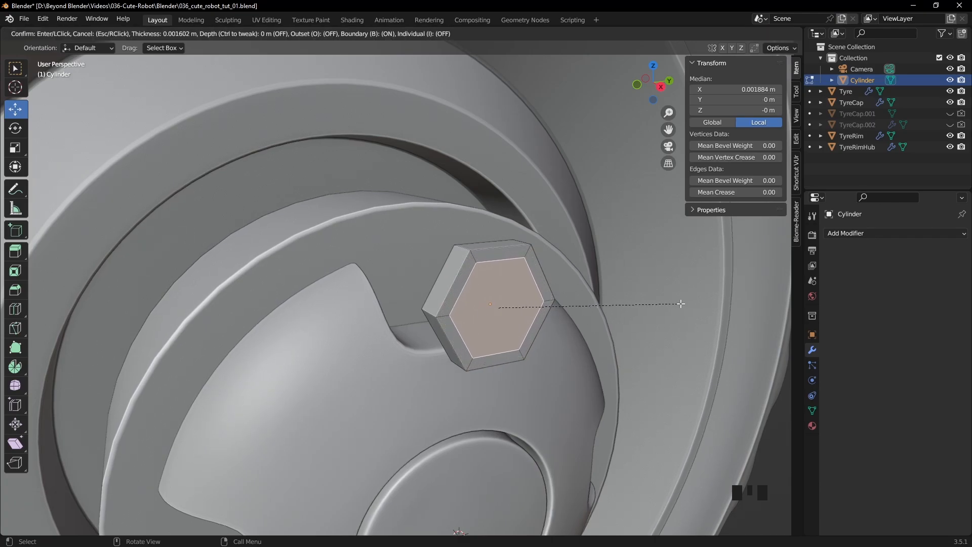
click(681, 304)
- Extrude the inner hexagonal face outward to a final length of about 0.007 m and inset its end face by 0.002159 m
key(e)
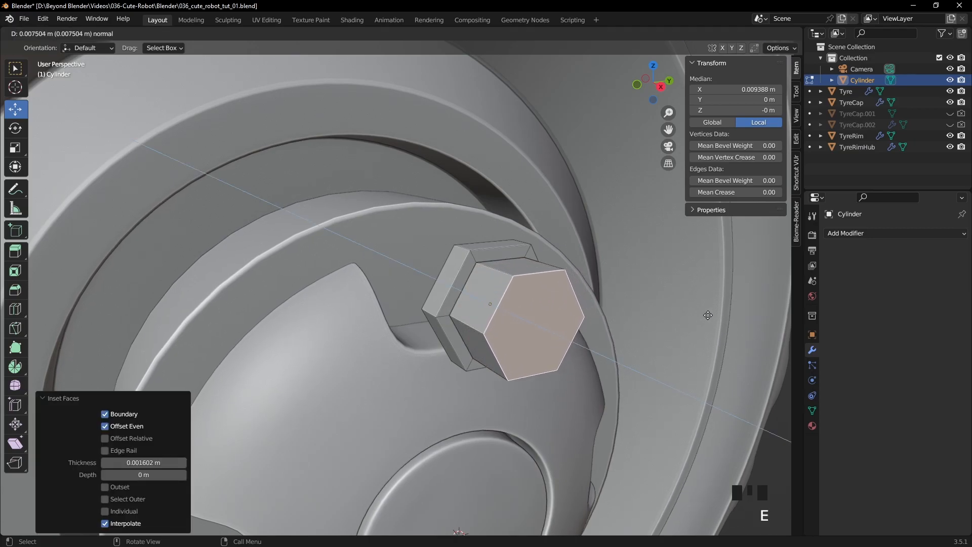
click(709, 315)
middle_drag(709, 315, 623, 335)
drag(659, 310, 649, 310)
middle_drag(649, 310, 523, 273)
key(i)
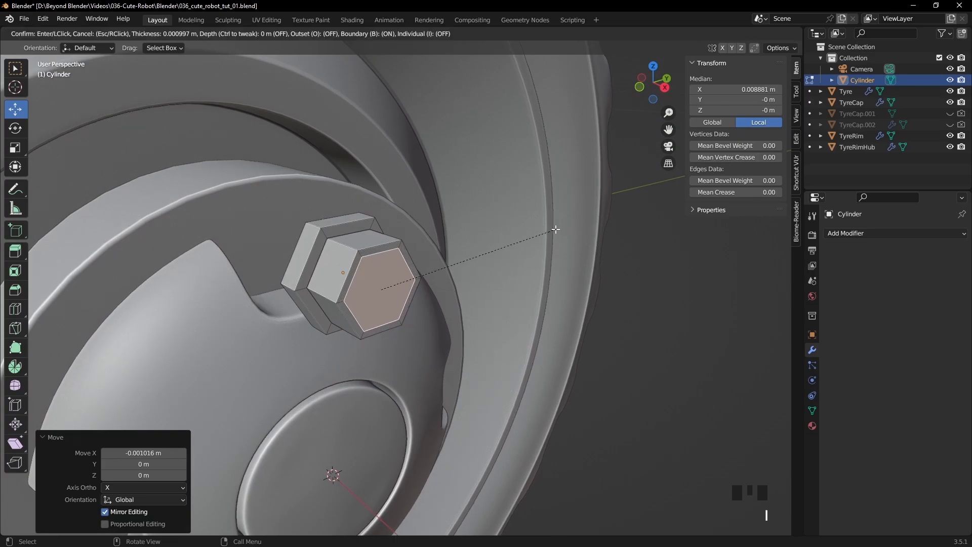
click(547, 229)
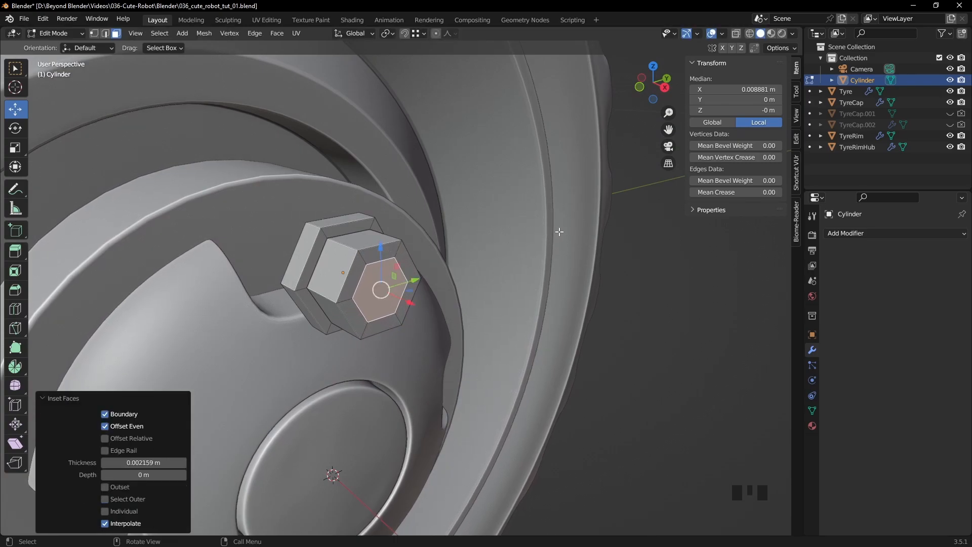
- Inset the nut's end face again by 0.001822 m and select the six ring faces around the resulting centre hexagon
key(i)
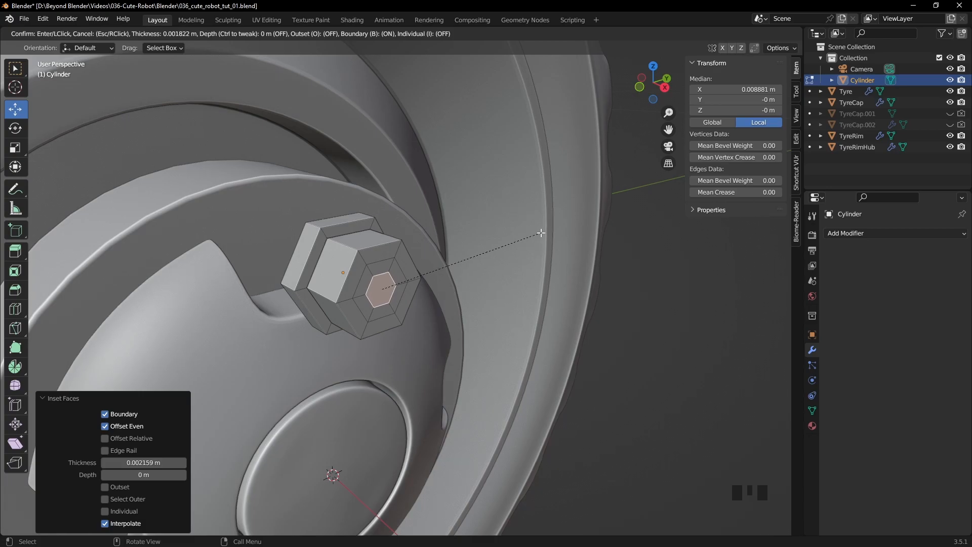
click(542, 233)
scroll(406, 298, up, 5)
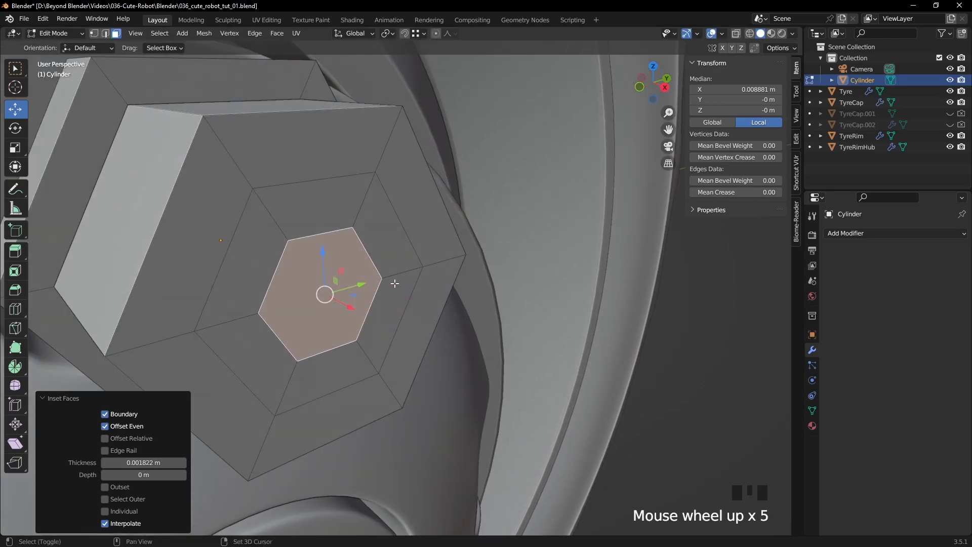
shift+middle_drag(397, 284, 445, 261)
click(448, 214)
shift+click(469, 238)
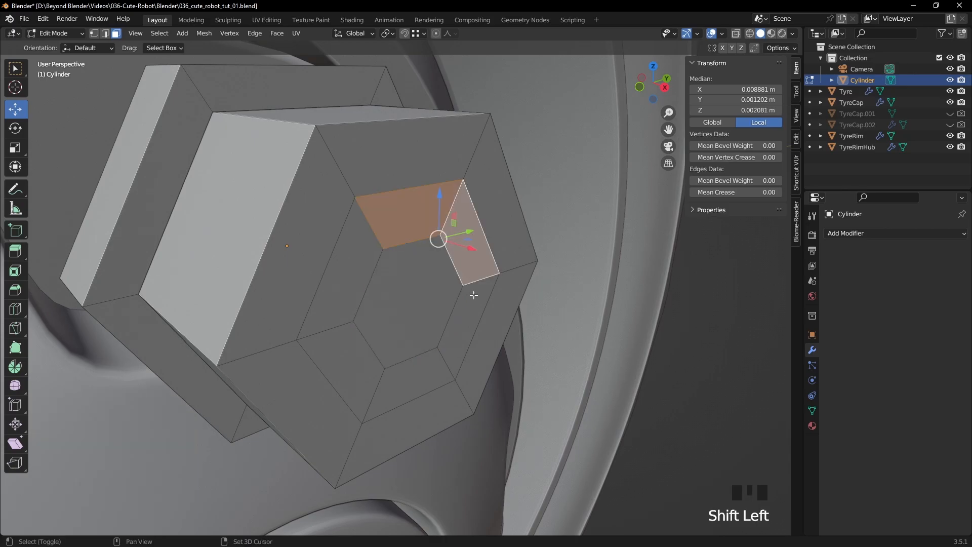
shift+click(464, 319)
shift+click(425, 362)
shift+click(347, 350)
shift+click(345, 309)
- Extrude the selected ring of faces inward by 0.006997 m, level with the nut's flange, and clear the selection
middle_drag(532, 292, 563, 286)
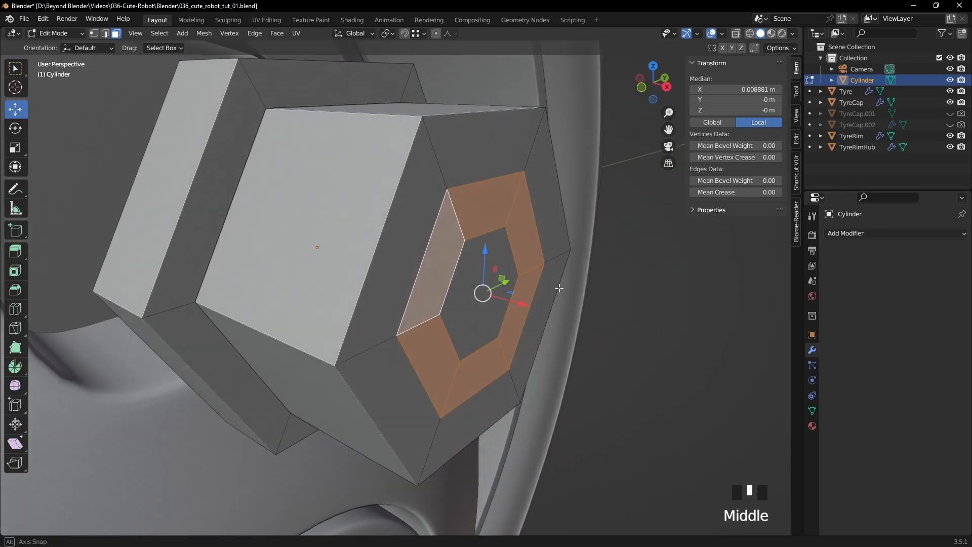
scroll(564, 285, down, 2)
key(e)
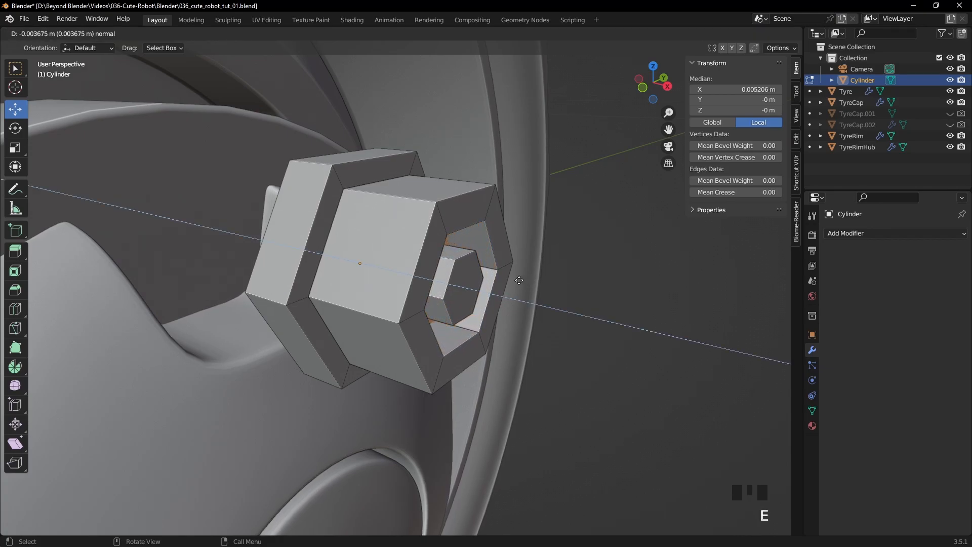
key(ctrl)
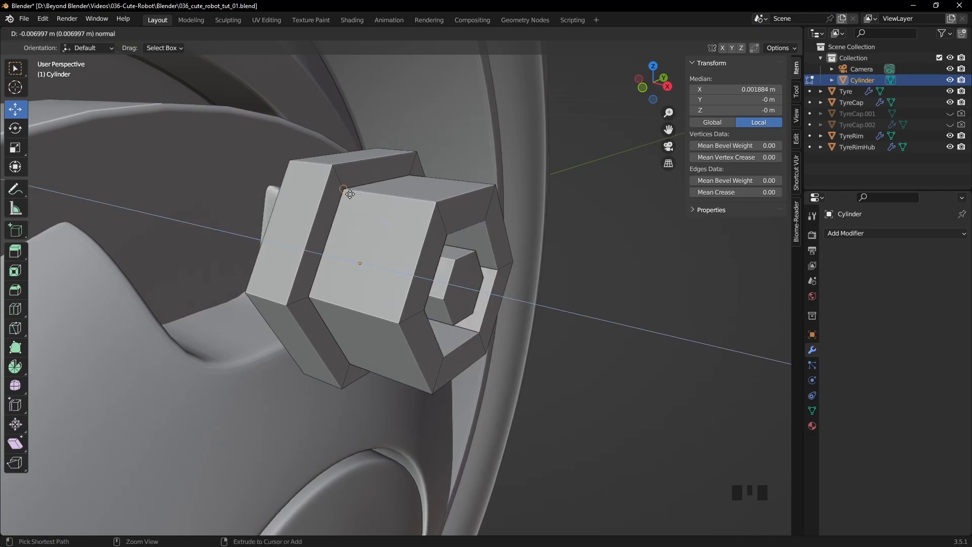
click(346, 190)
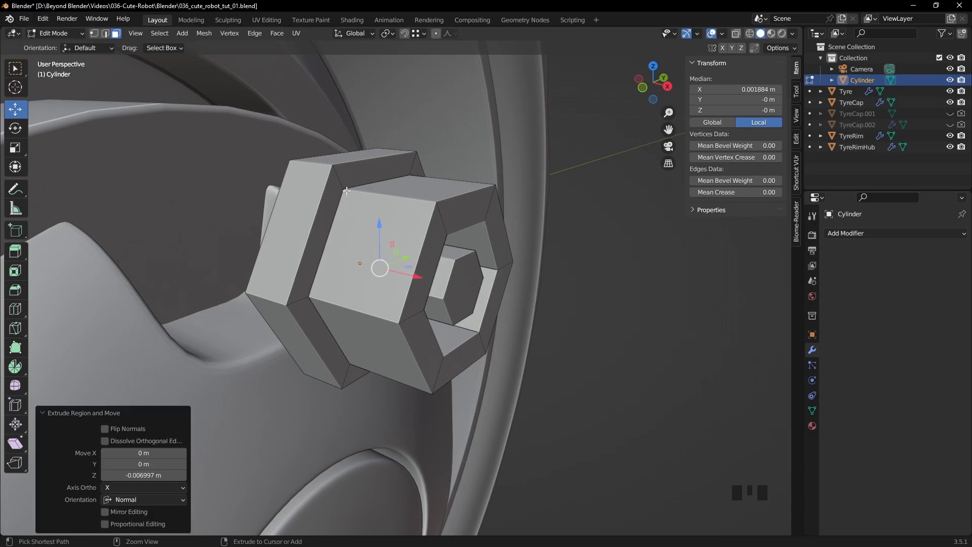
click(599, 280)
- Inset the large hexagonal face on the back of the nut by 0.002598 m
middle_drag(599, 280, 464, 271)
scroll(569, 279, down, 2)
key(Tab)
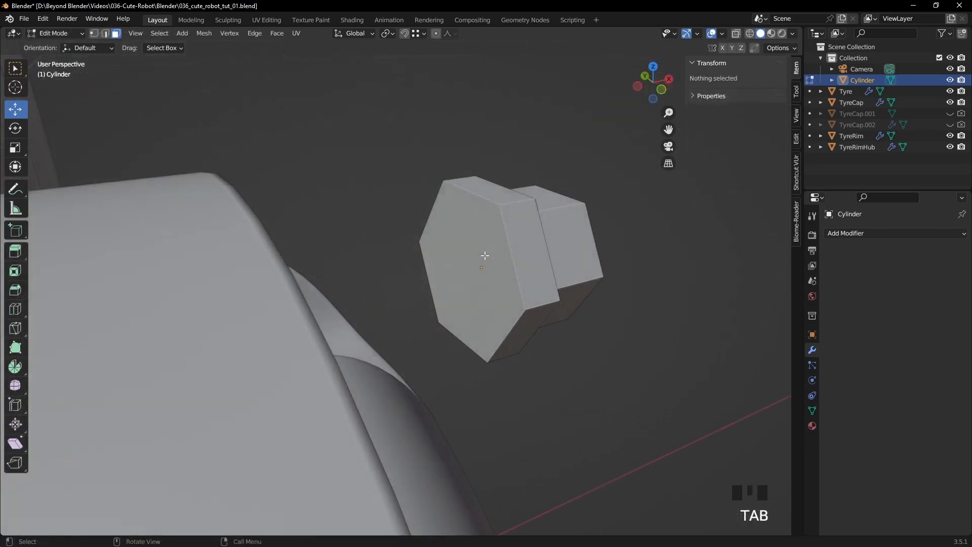
key(Tab)
key(Tab)
click(484, 255)
key(i)
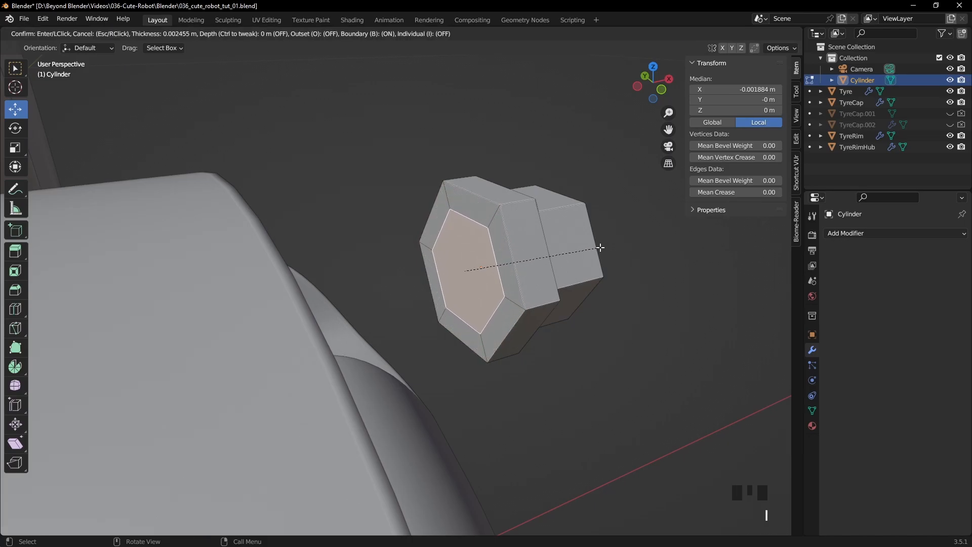
click(599, 247)
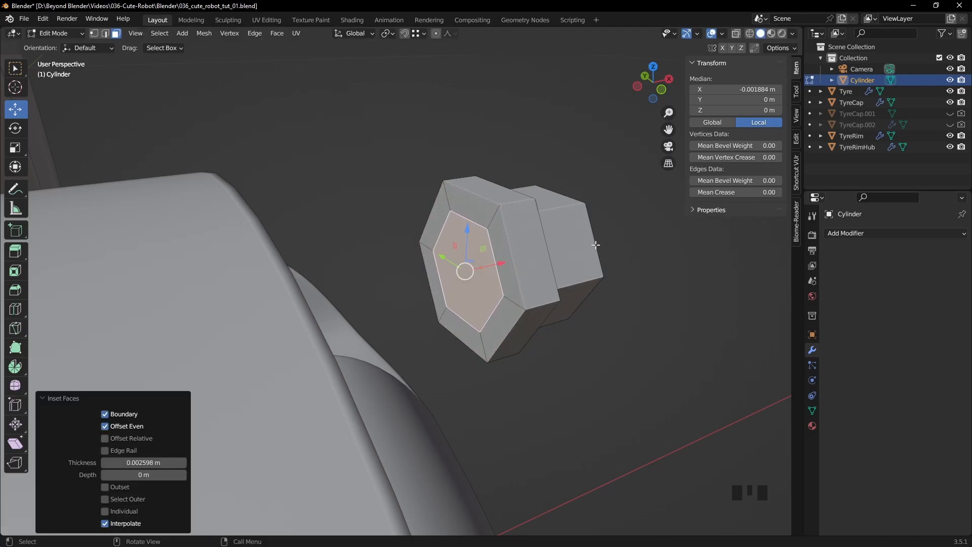
- Delete the inner hexagonal face on the nut's back and return to Object Mode
key(Delete)
key(Down)
key(Down)
key(Return)
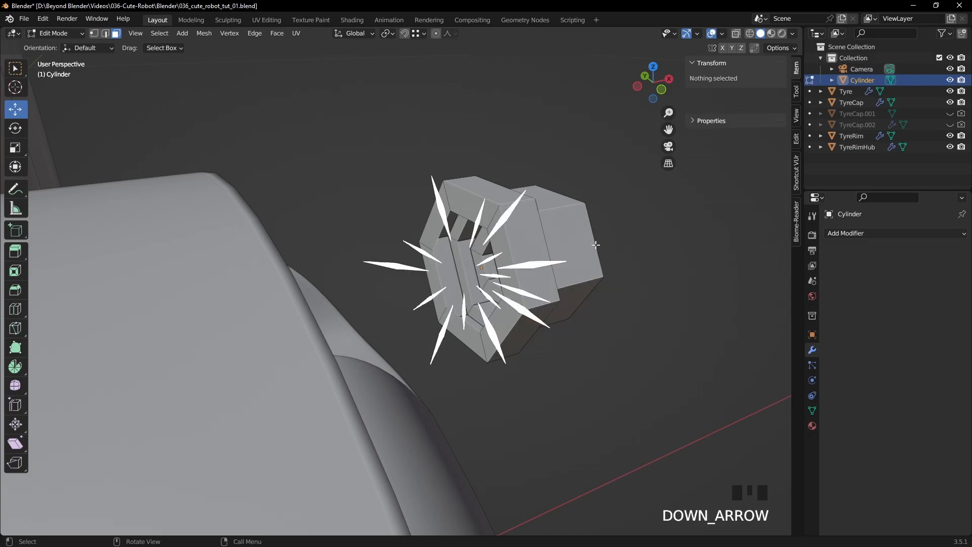
key(Tab)
- Isolate the nut in local view and add a Bevel modifier with 2 segments, expanding its profile settings
middle_drag(668, 257, 543, 251)
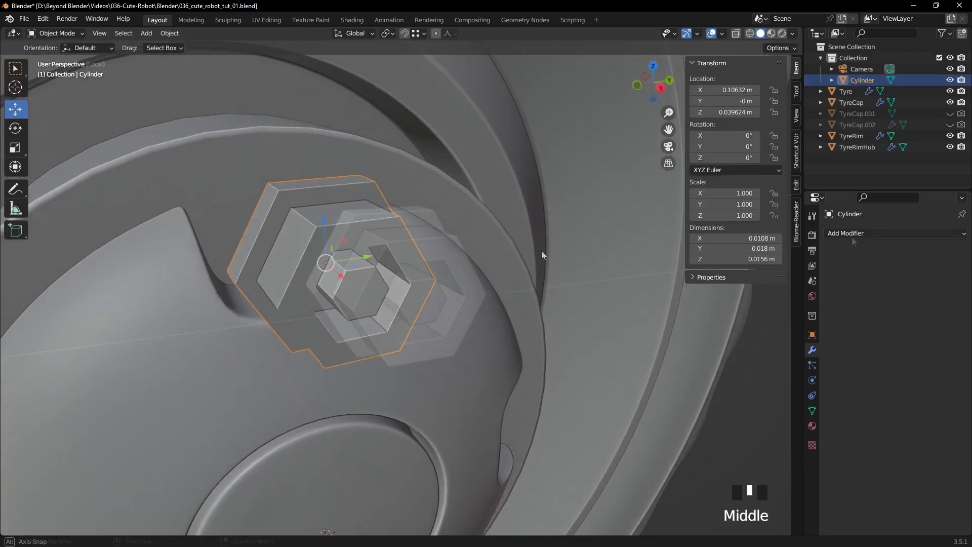
key(KP_Divide)
click(853, 235)
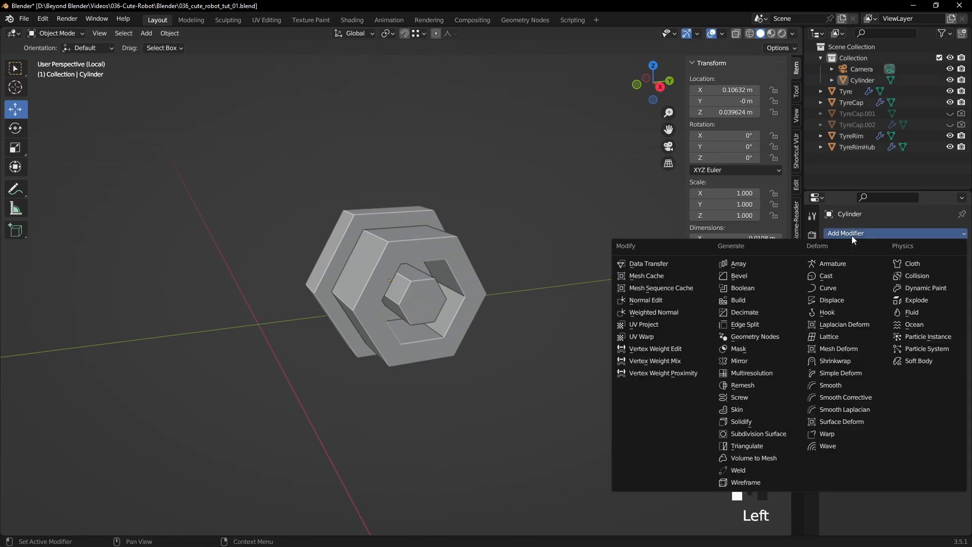
click(750, 275)
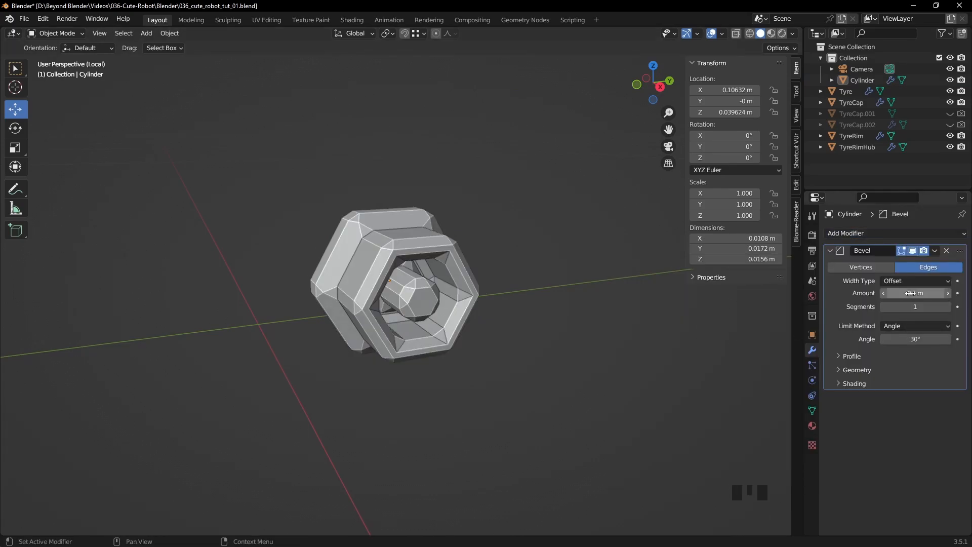
drag(910, 293, 884, 293)
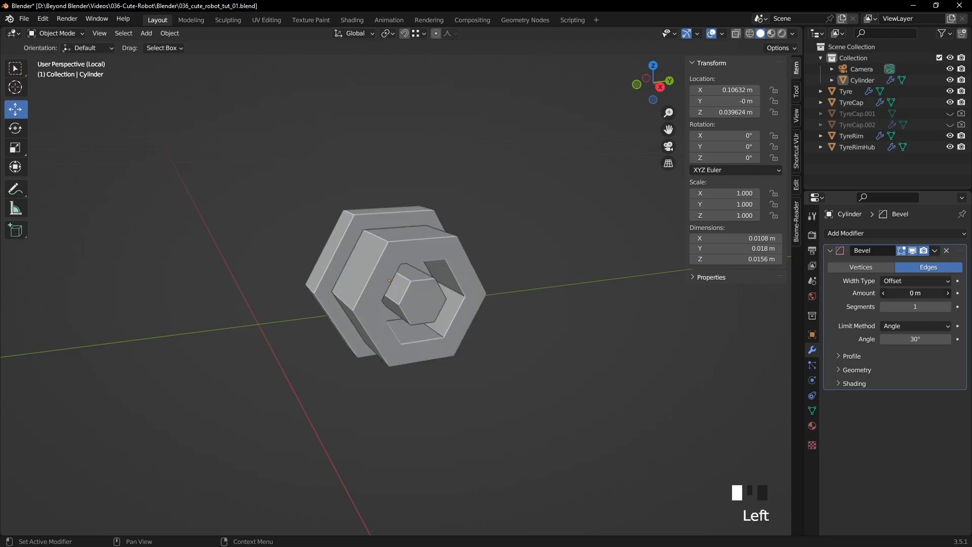
click(852, 357)
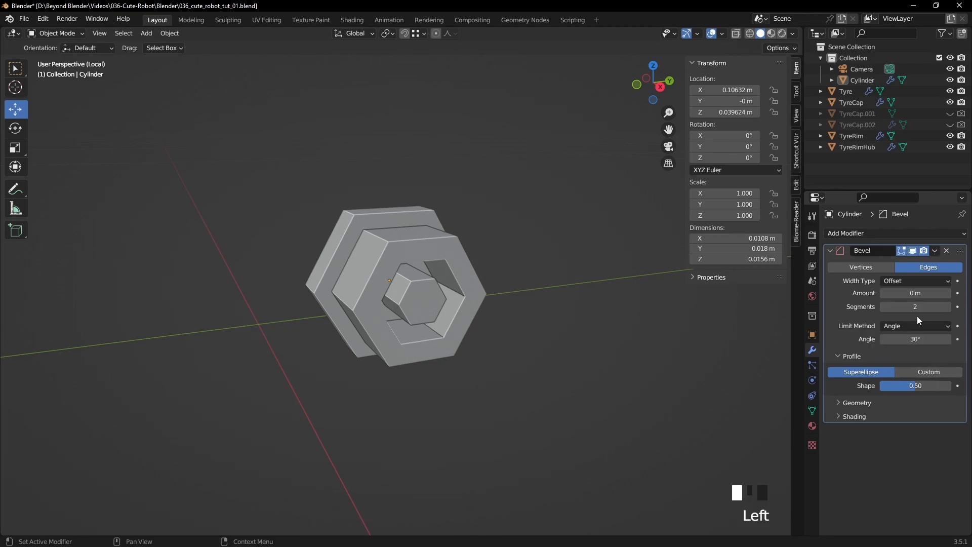
- Turn on the wireframe overlay to show the nut's bevelled edges
middle_drag(575, 279, 574, 274)
scroll(574, 274, up, 2)
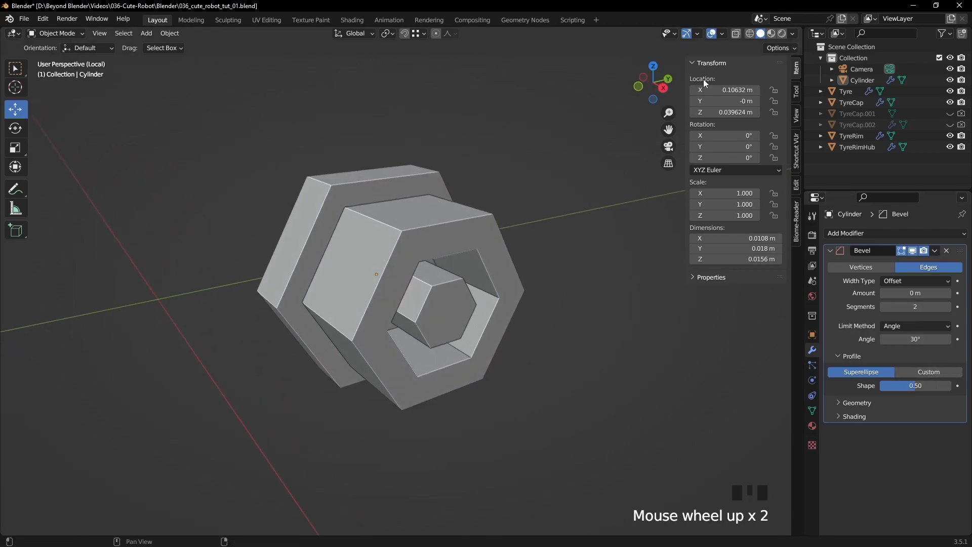
click(721, 34)
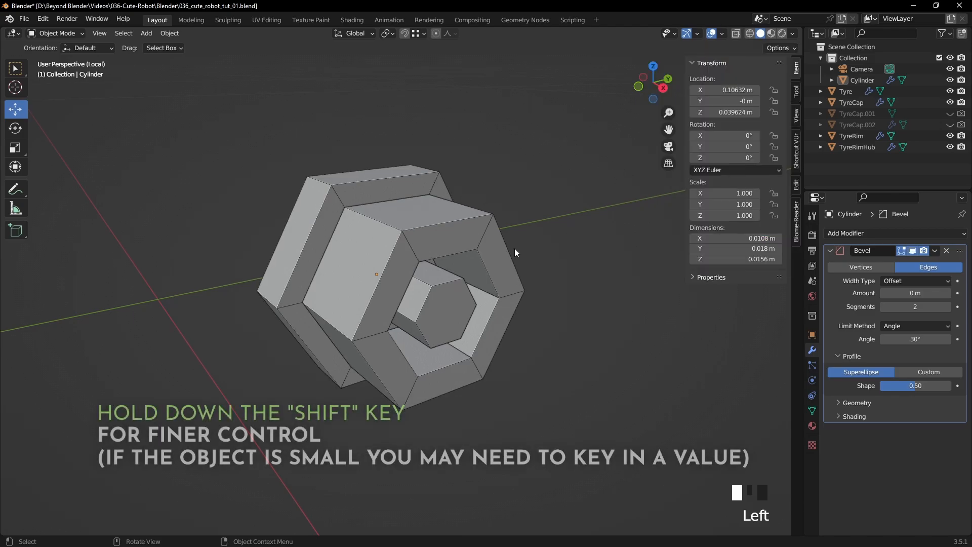
scroll(696, 303, up, 1)
- Set the Bevel modifier's amount to 0.0005 m
shift+drag(905, 294, 907, 299)
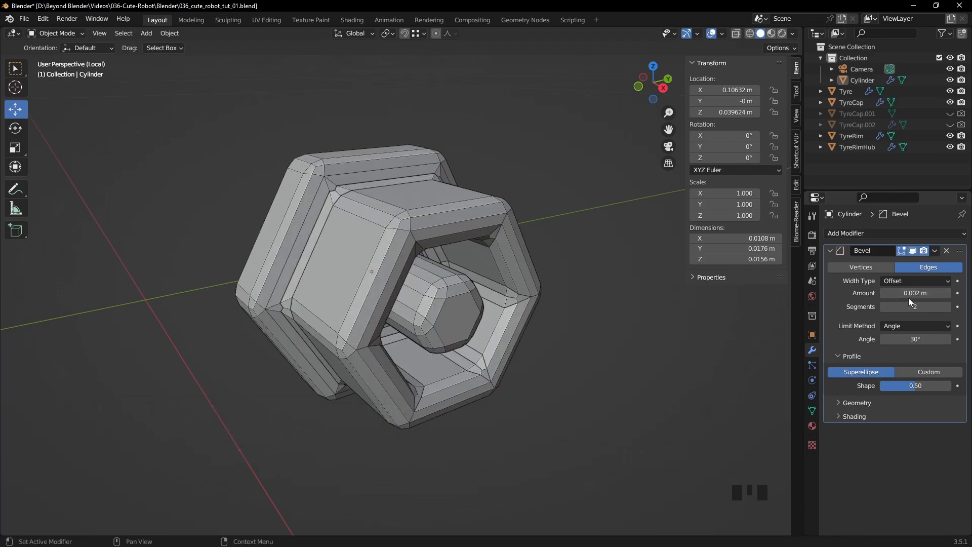
click(904, 294)
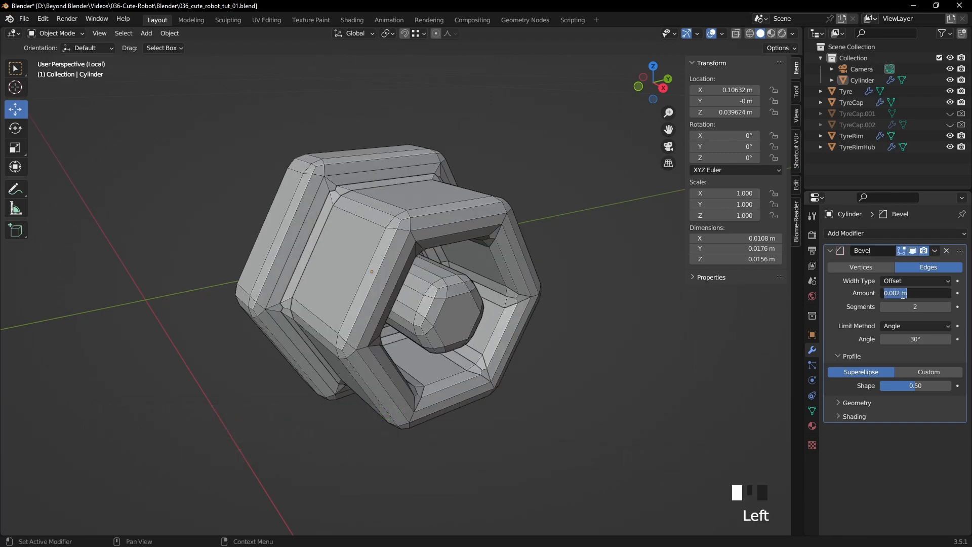
click(928, 288)
key(Return)
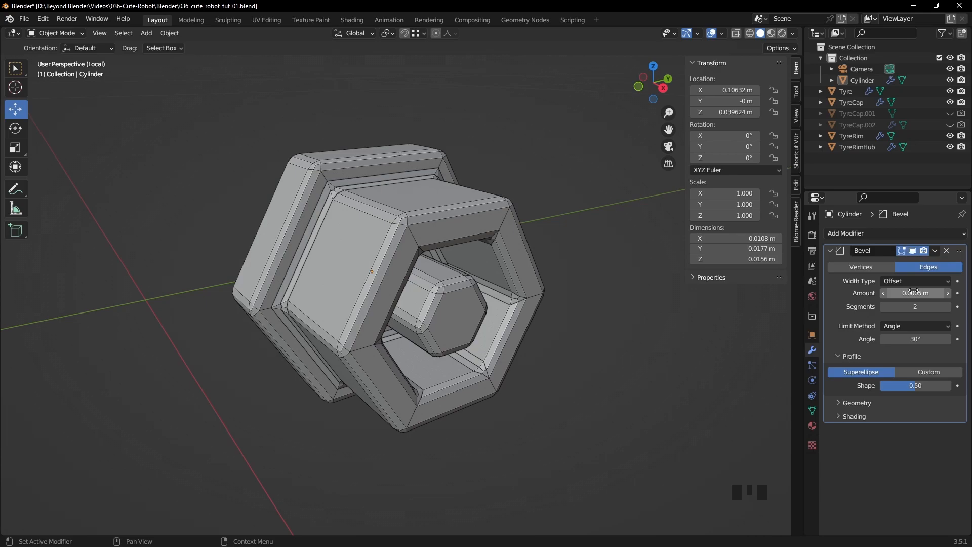
- Apply Shade Smooth to the nut and deselect it
mouse_move(450, 233)
middle_down()
mouse_move(593, 227)
mouse_move(442, 233)
middle_up()
scroll(435, 213, up, 2)
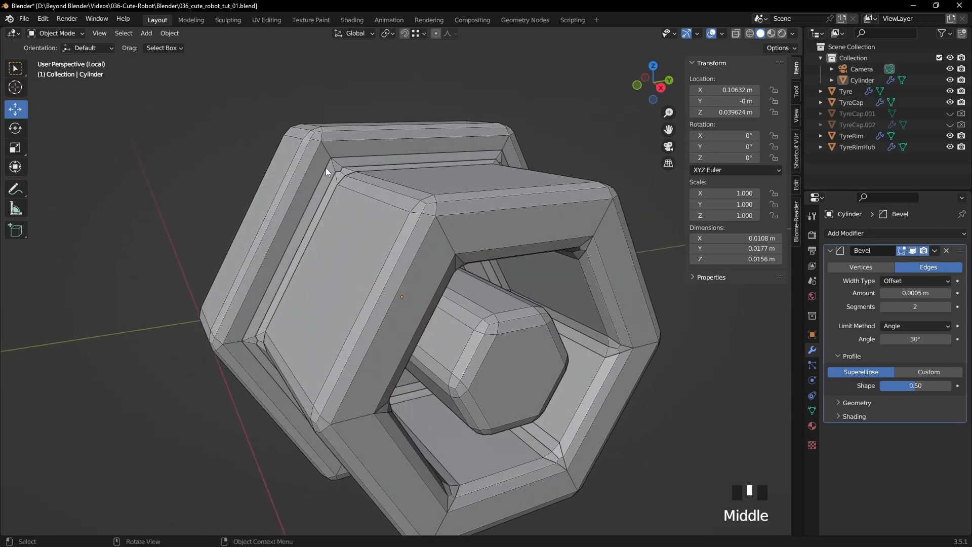
middle_drag(352, 177, 454, 200)
click(455, 199)
right_click(456, 197)
click(420, 196)
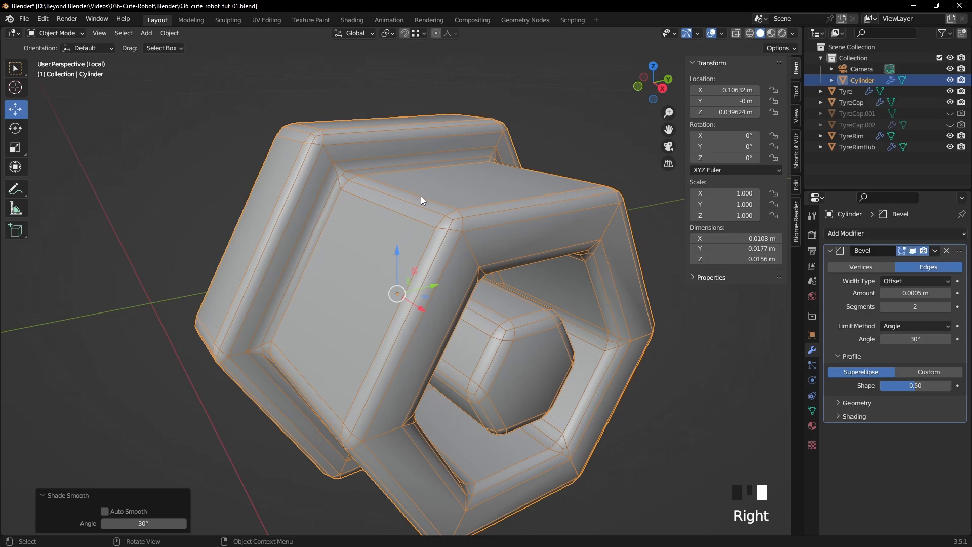
click(580, 138)
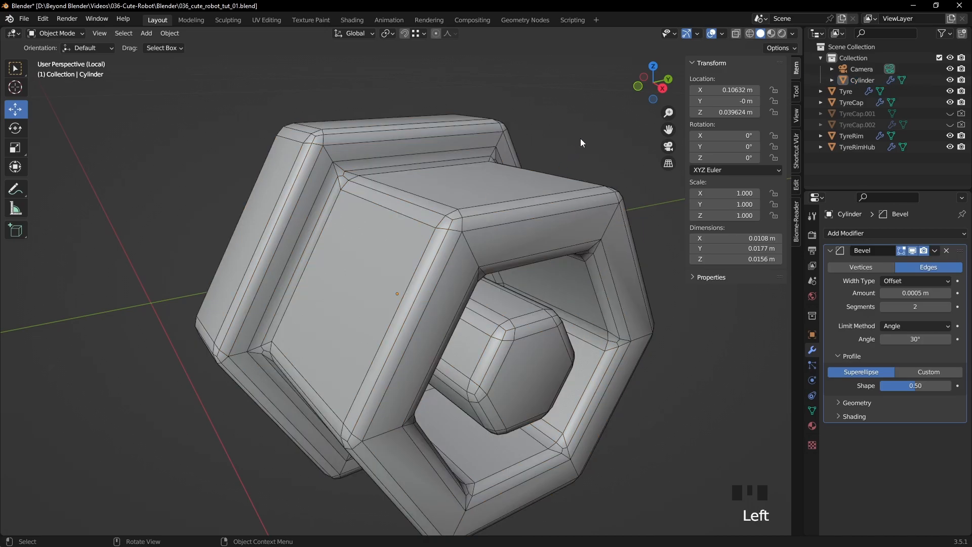
- Turn off the wireframe overlay and check the nut's smooth shading
click(722, 34)
click(653, 219)
scroll(521, 230, down, 5)
click(537, 228)
mouse_move(538, 237)
middle_down()
mouse_move(432, 243)
mouse_move(344, 211)
mouse_move(485, 217)
mouse_move(529, 236)
middle_up()
scroll(503, 254, up, 7)
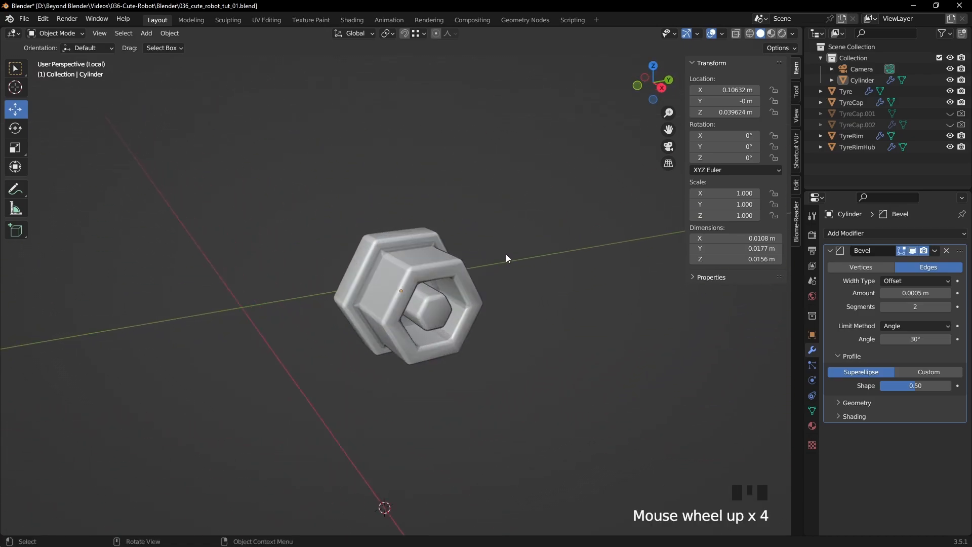
- Set the Bevel modifier's amount to 0.0004 m, trying 3 segments and returning to 2
click(903, 293)
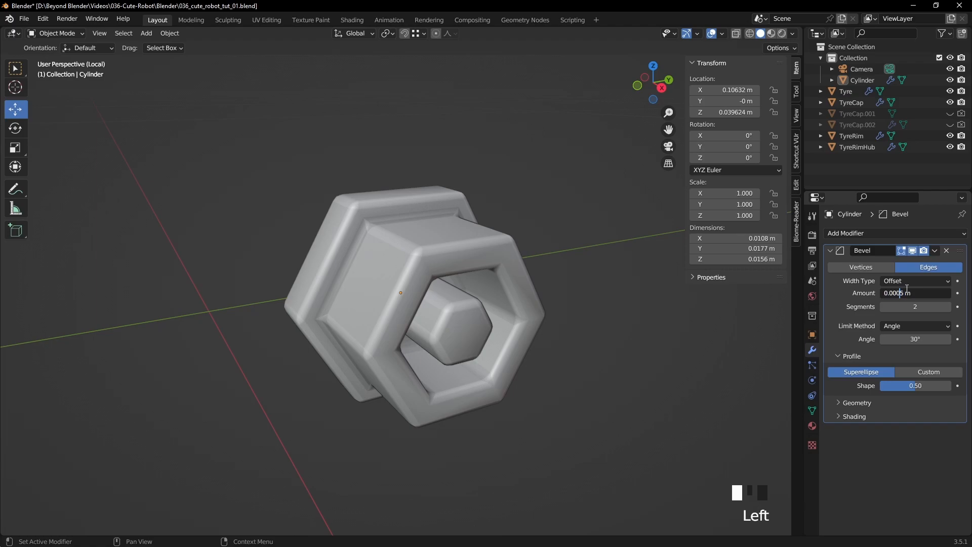
text(4)
key(Return)
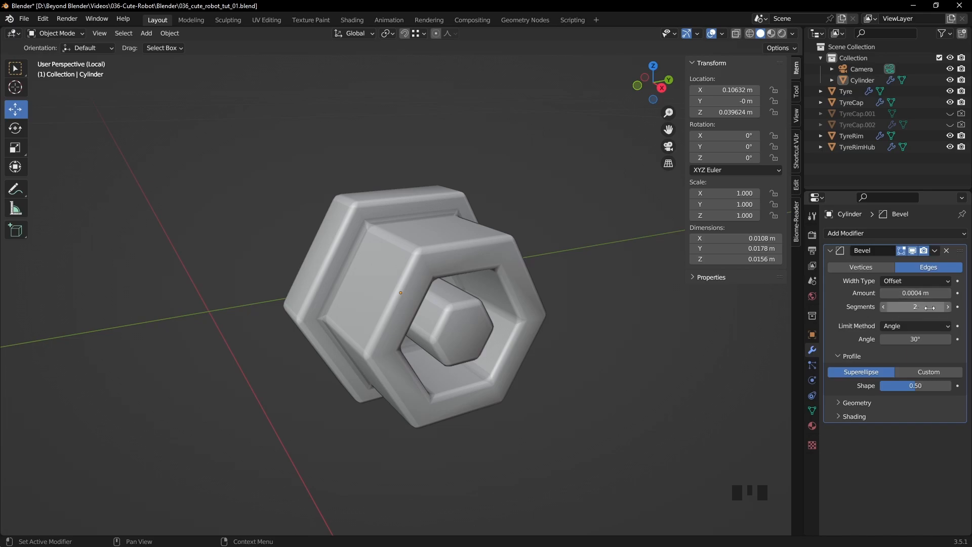
click(948, 307)
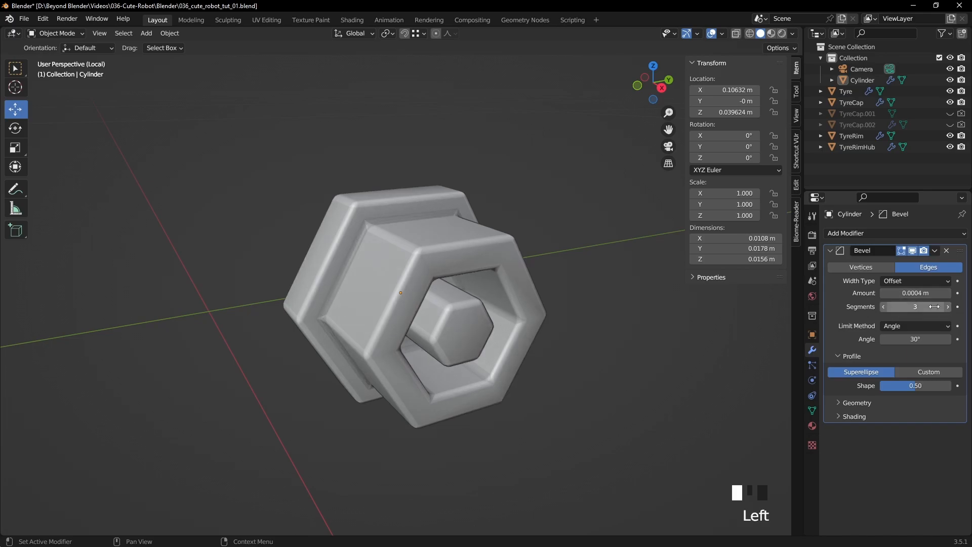
click(883, 307)
- Enter Edit Mode on the nut with edge selection and disable the Bevel modifier's viewport display
middle_drag(567, 307, 442, 254)
click(441, 254)
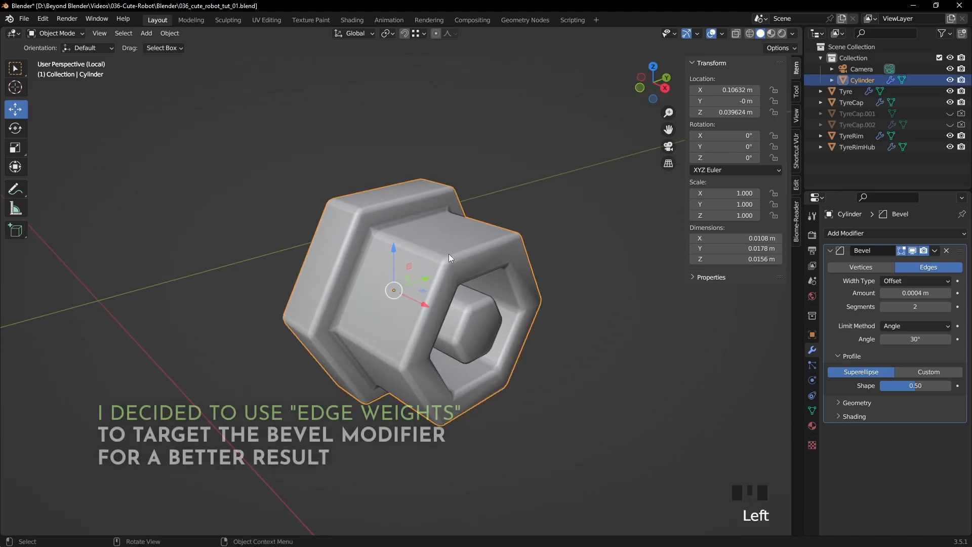
key(Tab)
key(2)
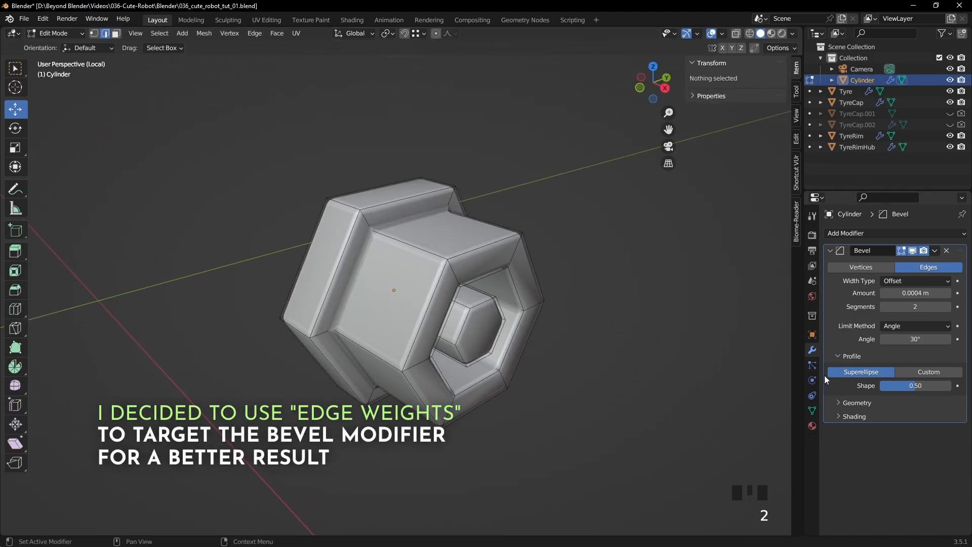
click(913, 251)
- Select the edge loop around the hexagonal opening on the nut's back and invert the selection
middle_drag(471, 228, 436, 203)
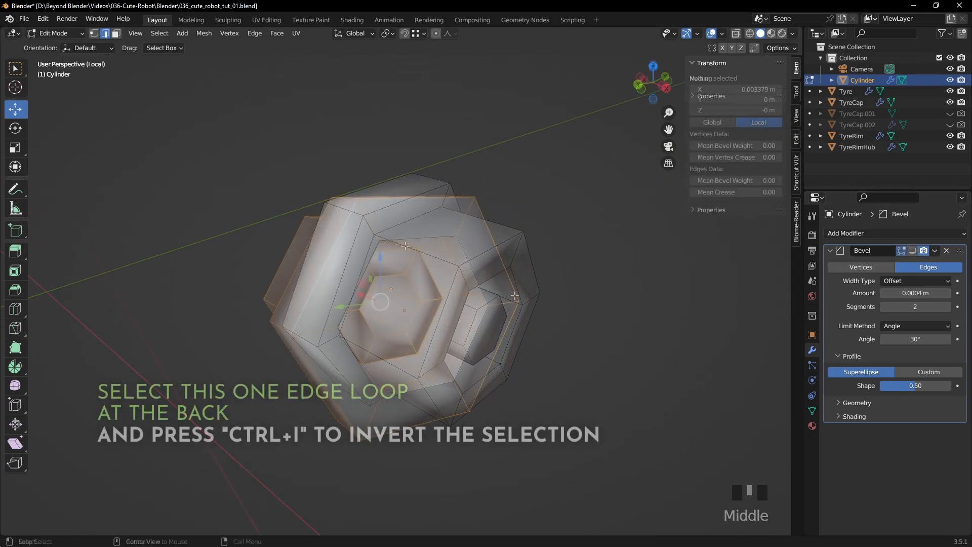
alt+click(471, 336)
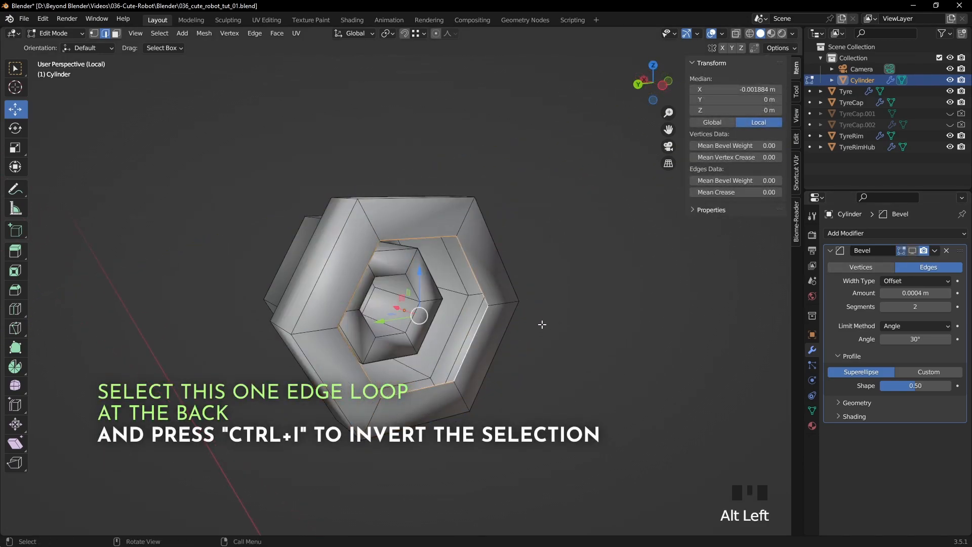
key(ctrl+i)
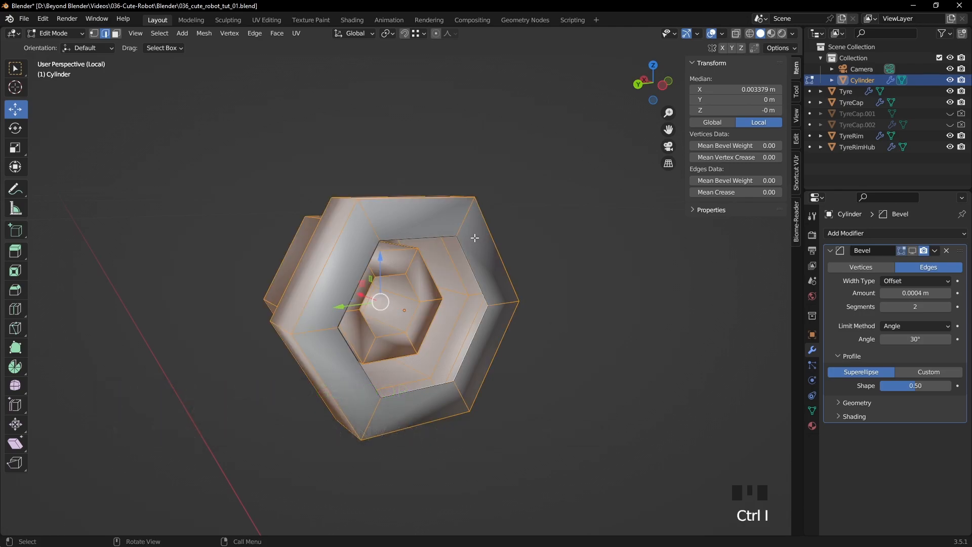
- Set the mean bevel weight of the selected edges to 1.00 and deselect them
middle_drag(362, 265, 653, 243)
drag(739, 181, 744, 181)
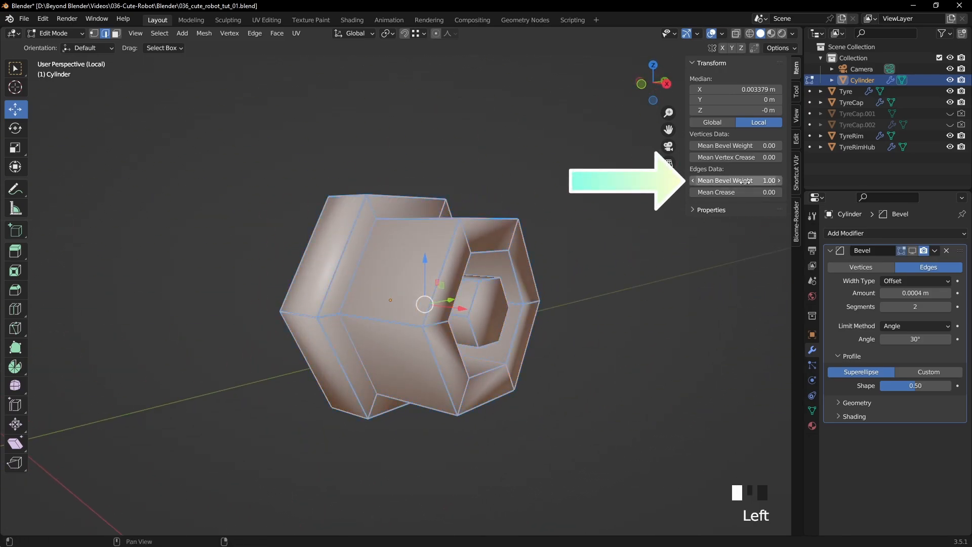
click(651, 317)
middle_drag(652, 317, 615, 326)
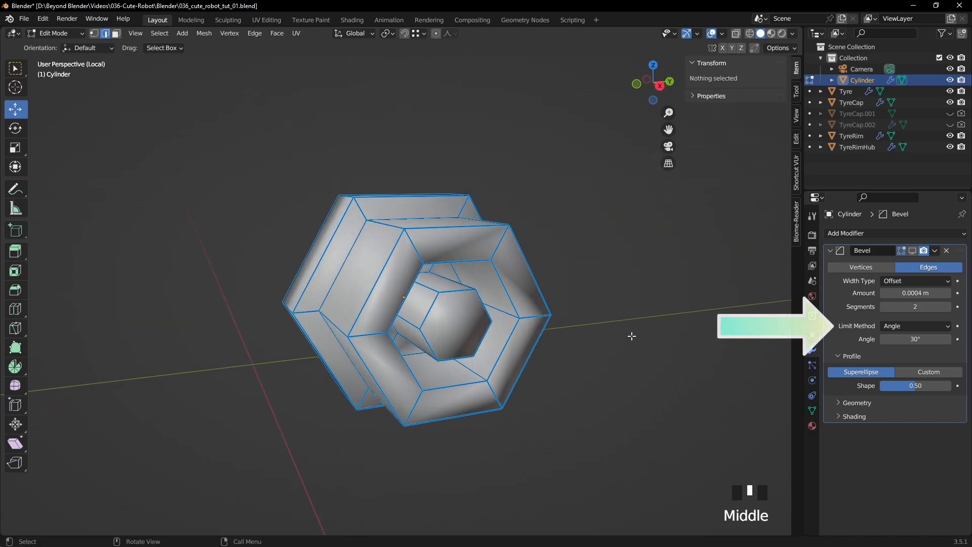
- Set the Bevel modifier's limit method to Weight, re-enable its viewport display and return the nut to Object Mode
click(897, 326)
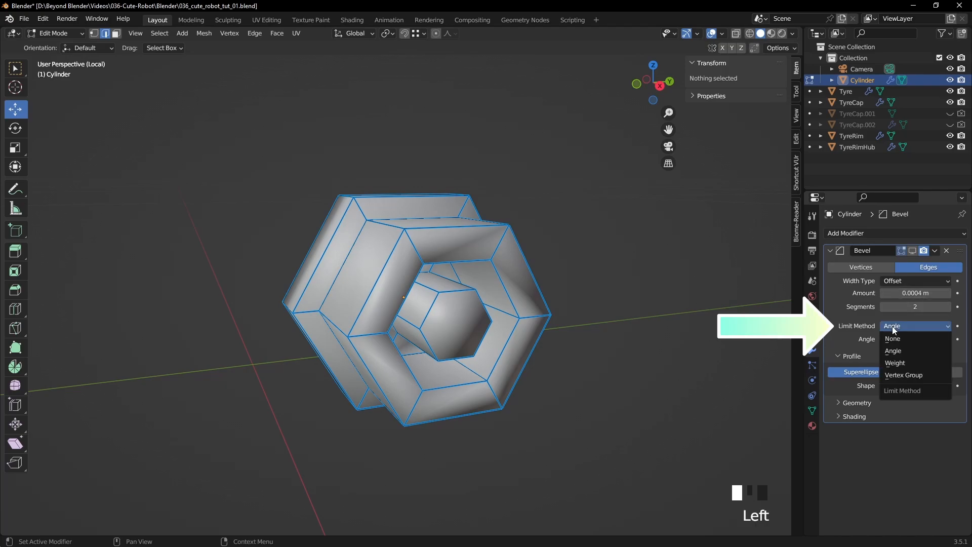
click(895, 362)
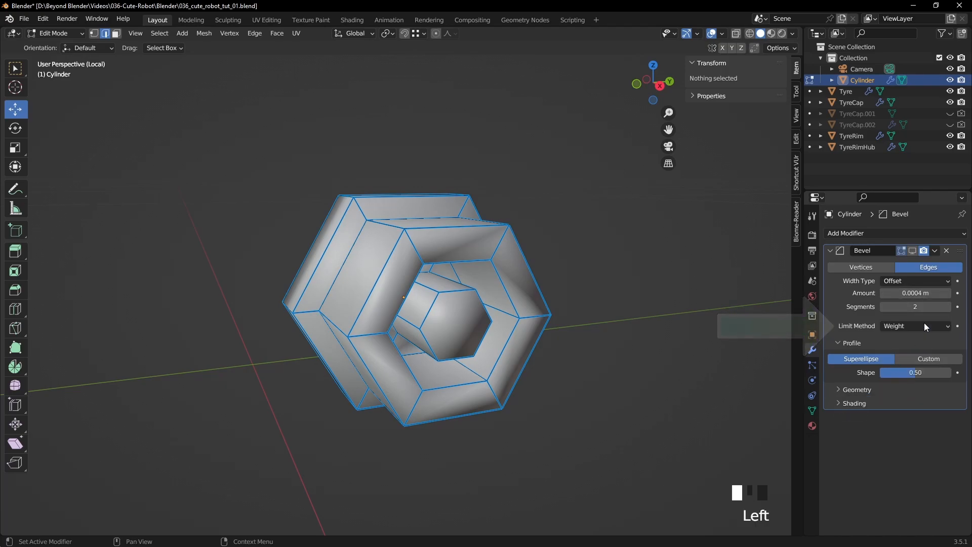
click(913, 251)
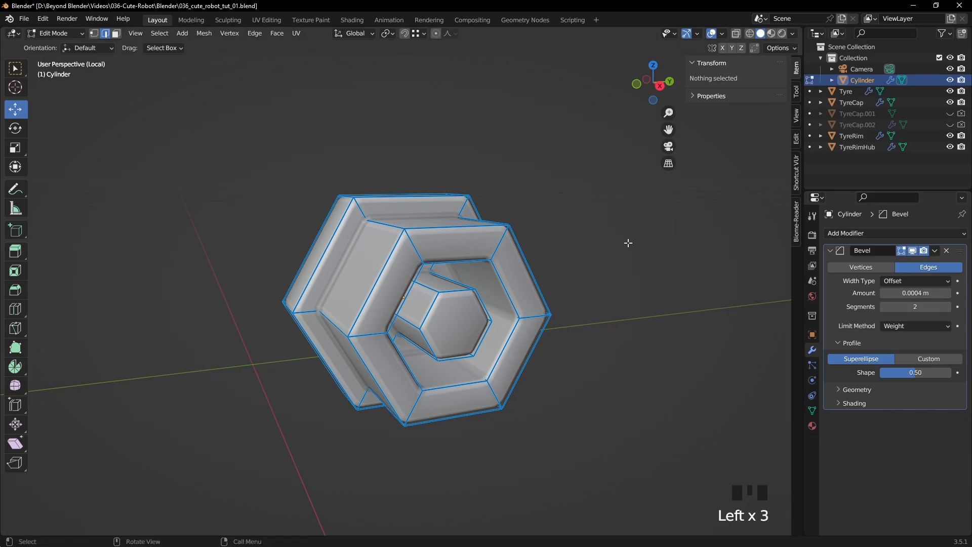
key(Tab)
click(571, 253)
scroll(487, 261, down, 1)
mouse_move(487, 261)
middle_down()
mouse_move(512, 282)
mouse_move(570, 289)
mouse_move(644, 269)
mouse_move(474, 264)
middle_up()
click(482, 268)
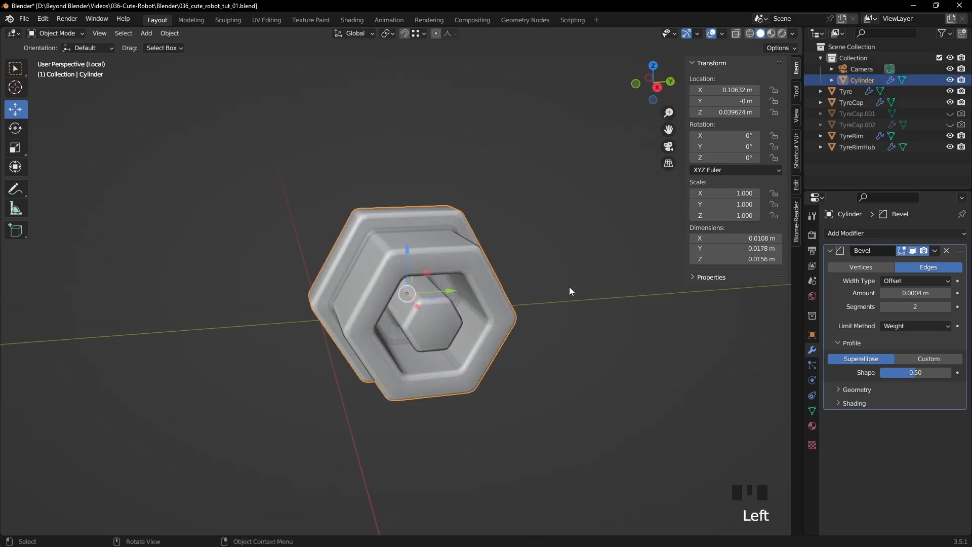
- Turn on the wireframe overlay and examine the bevelled edges of the nut up close
click(722, 34)
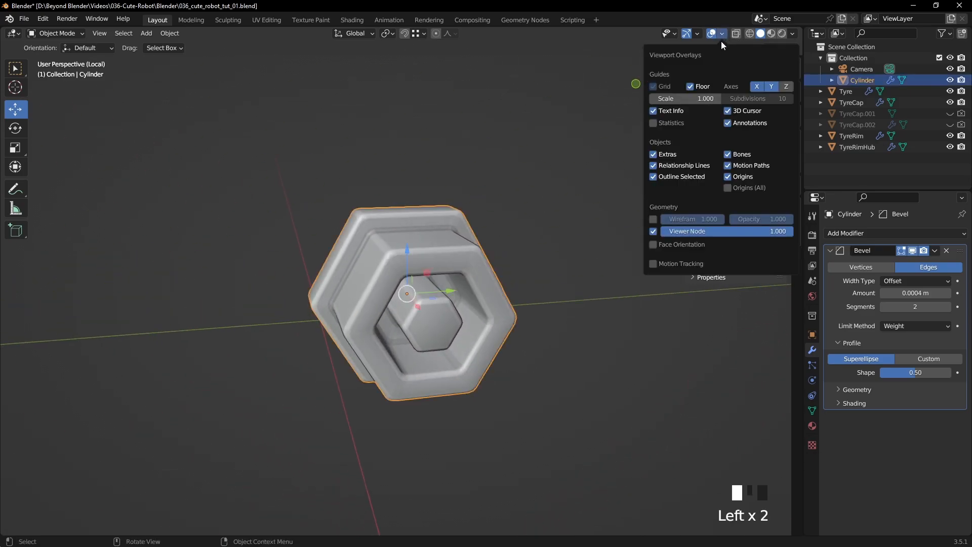
click(653, 219)
click(546, 306)
mouse_move(526, 267)
middle_down()
mouse_move(569, 275)
mouse_move(517, 265)
middle_up()
scroll(569, 275, up, 2)
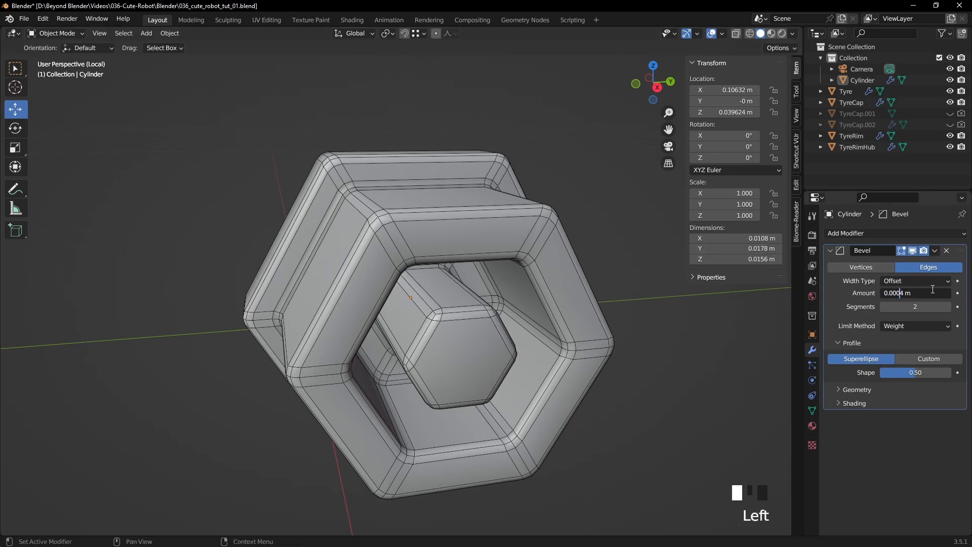
- Set the Bevel modifier's amount to 0.00025 m after trying 0.0003 m
text(3)
key(Return)
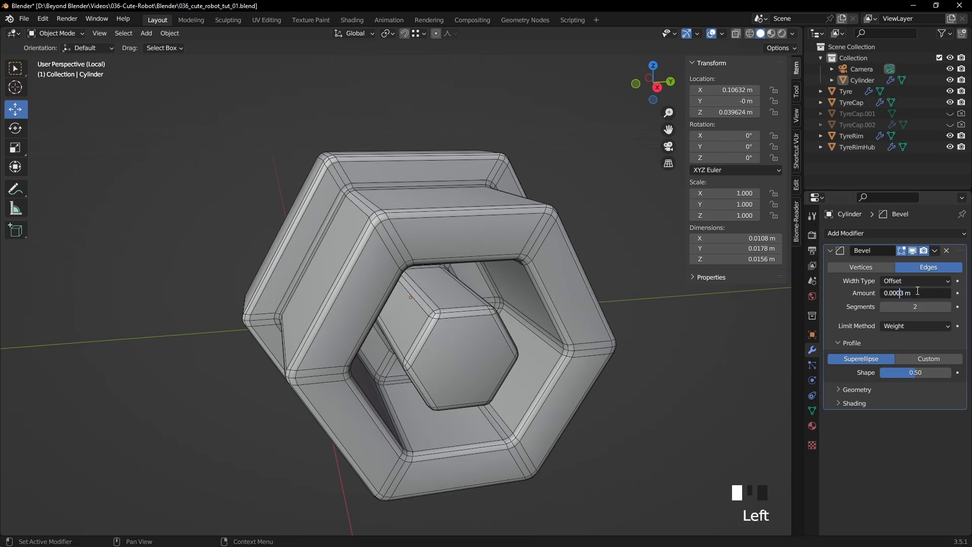
text(5)
key(Return)
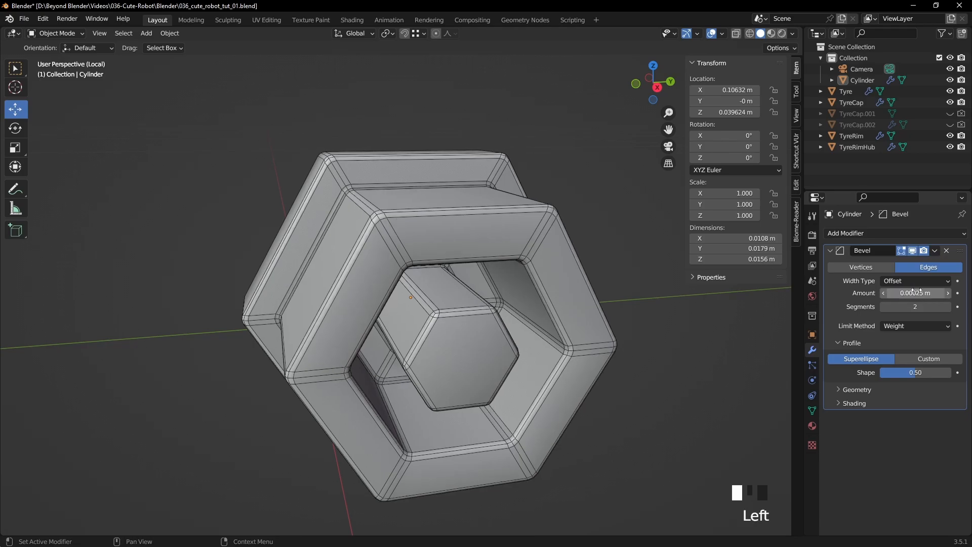
click(667, 367)
- Turn off the wireframe overlay and check the nut's smooth shading
click(723, 33)
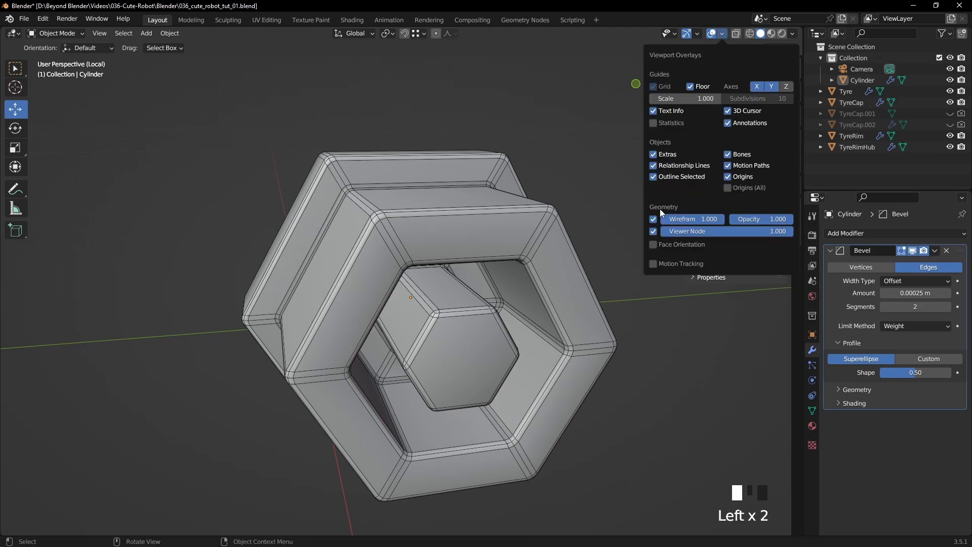
click(654, 218)
scroll(585, 197, down, 2)
middle_drag(584, 199, 445, 242)
scroll(445, 242, up, 2)
- Preview the nut with the glossy red MatCap, leave local view and restore Studio viewport lighting
click(794, 34)
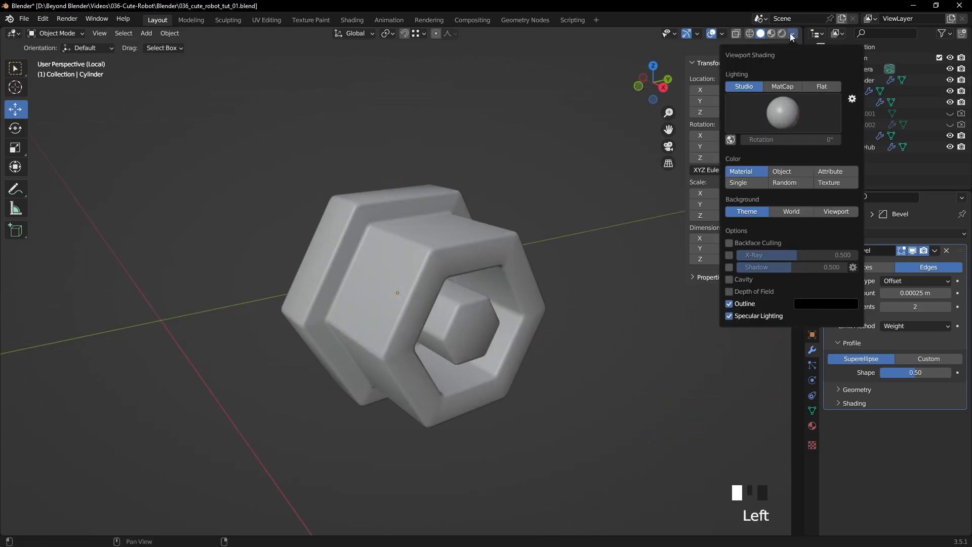
click(790, 87)
click(782, 118)
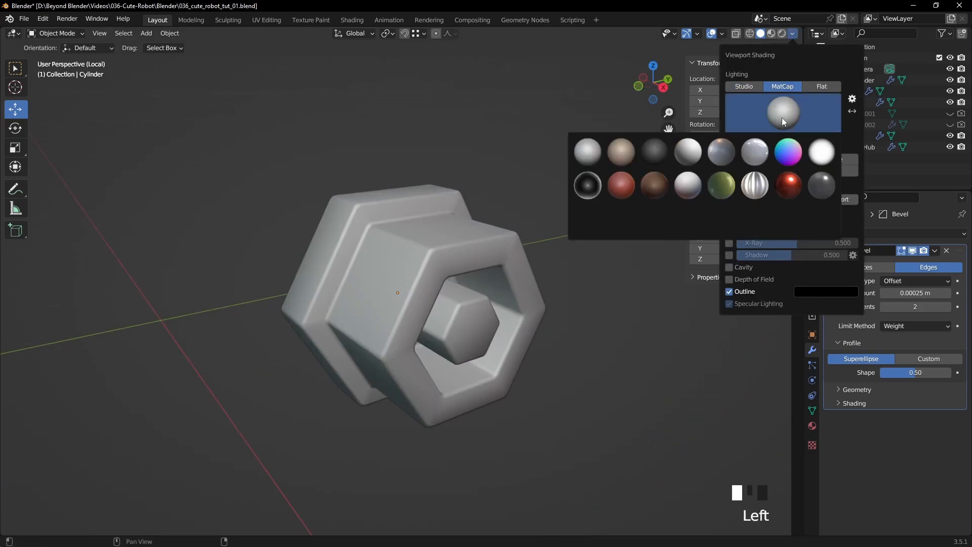
click(788, 186)
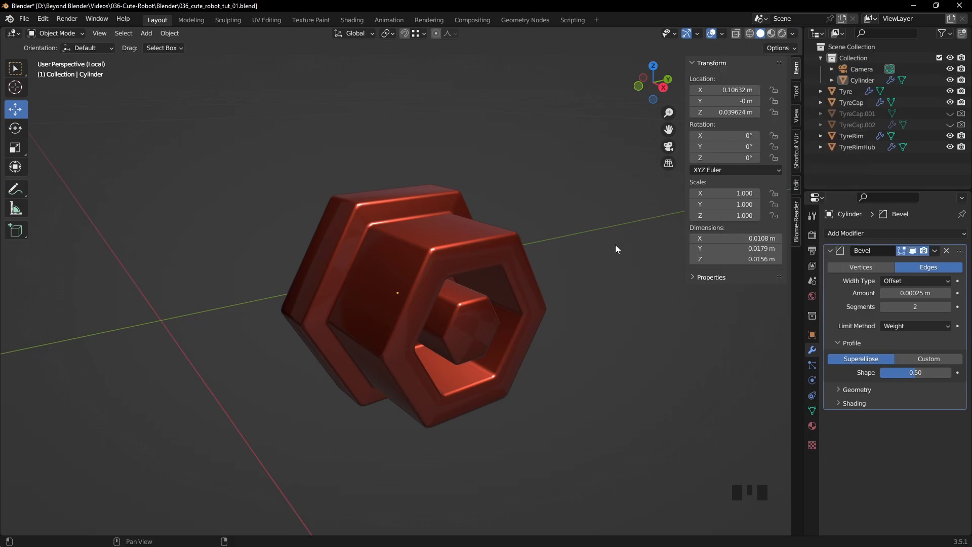
mouse_move(538, 251)
middle_down()
mouse_move(540, 306)
mouse_move(554, 268)
mouse_move(526, 297)
middle_up()
scroll(554, 269, up, 5)
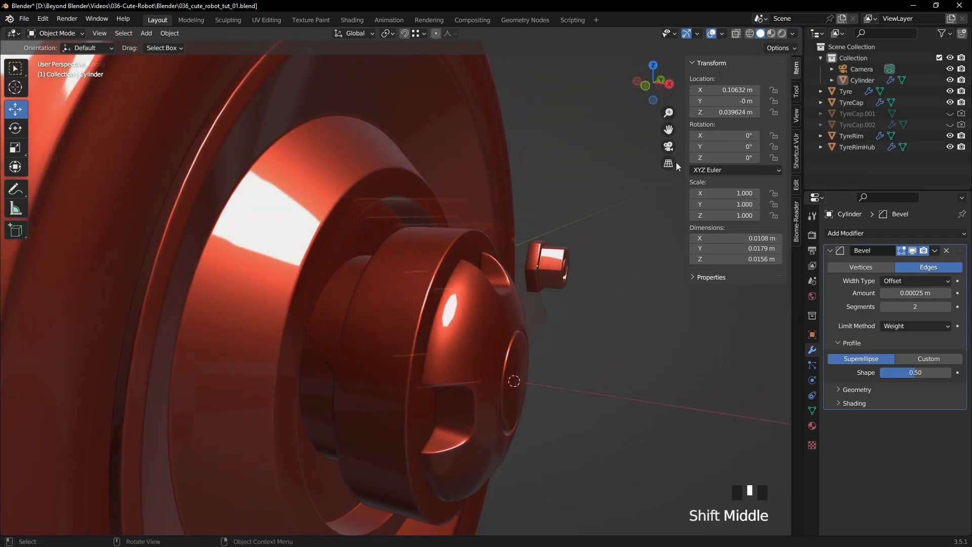
click(792, 34)
click(744, 86)
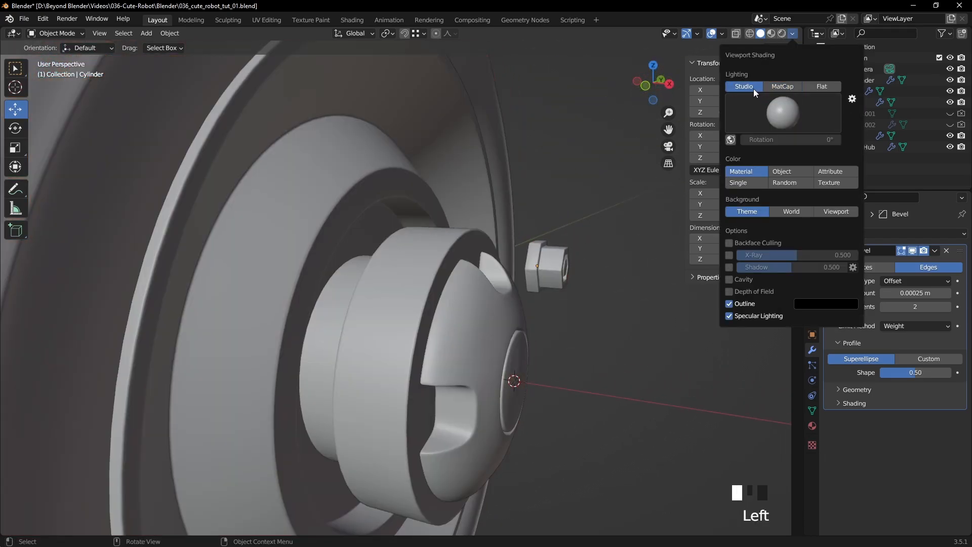
- Move the nut about -0.0205 m along X so it sits in the upper notch of the hub cap
middle_drag(542, 235, 563, 253)
middle_drag(483, 238, 388, 405)
scroll(513, 244, up, 4)
drag(548, 359, 388, 335)
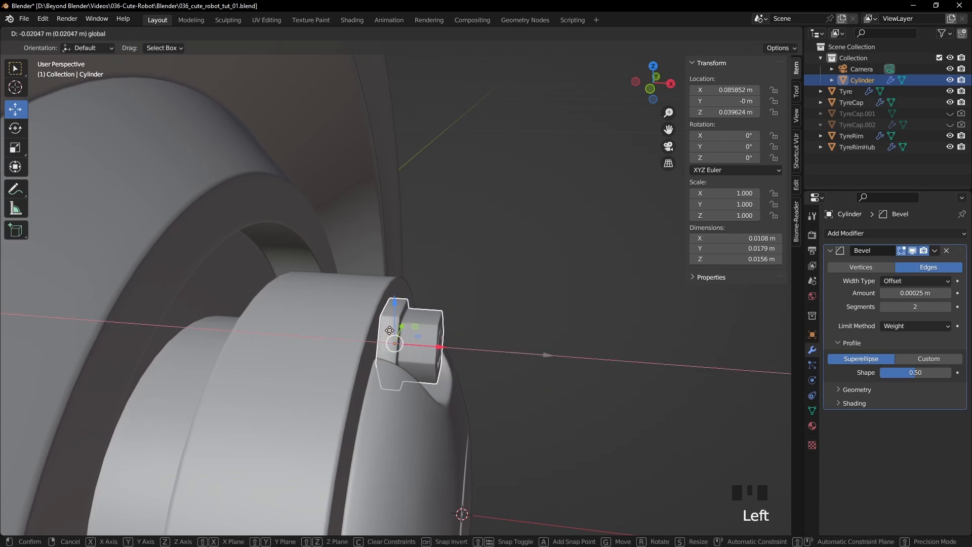
drag(388, 330, 388, 329)
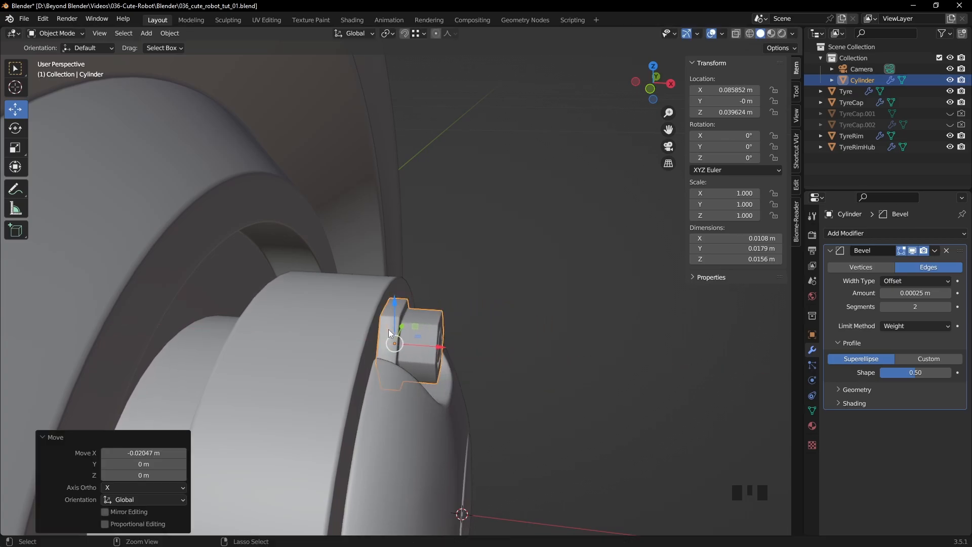
click(518, 267)
middle_drag(518, 266, 542, 263)
- In Edit Mode, scale the whole nut mesh to about 0.92, excluding the X axis, so it fits within the notch
key(KP_1)
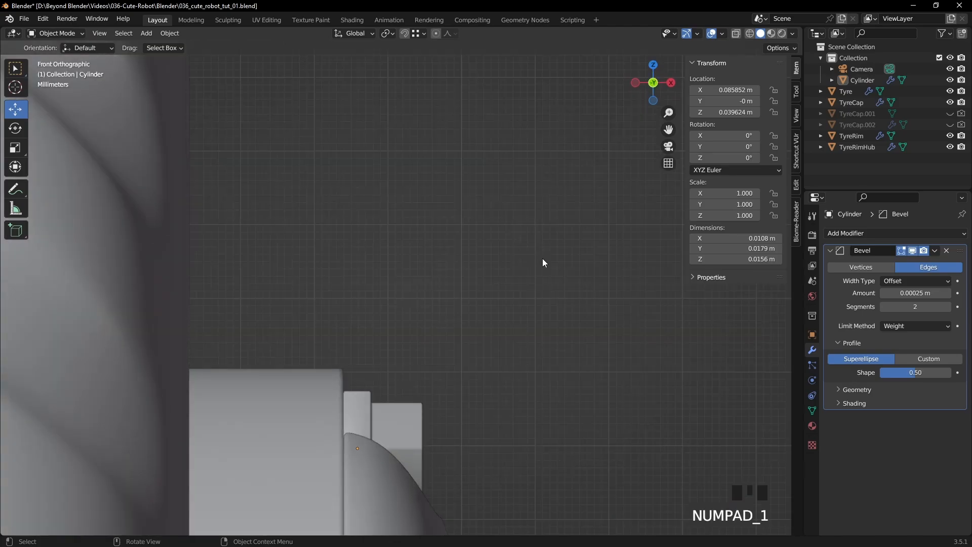
scroll(417, 399, up, 2)
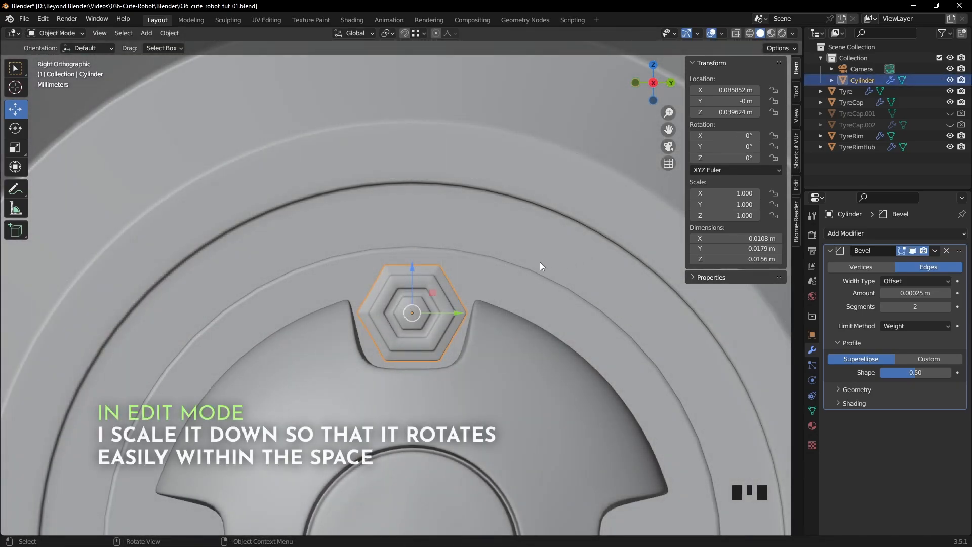
key(Tab)
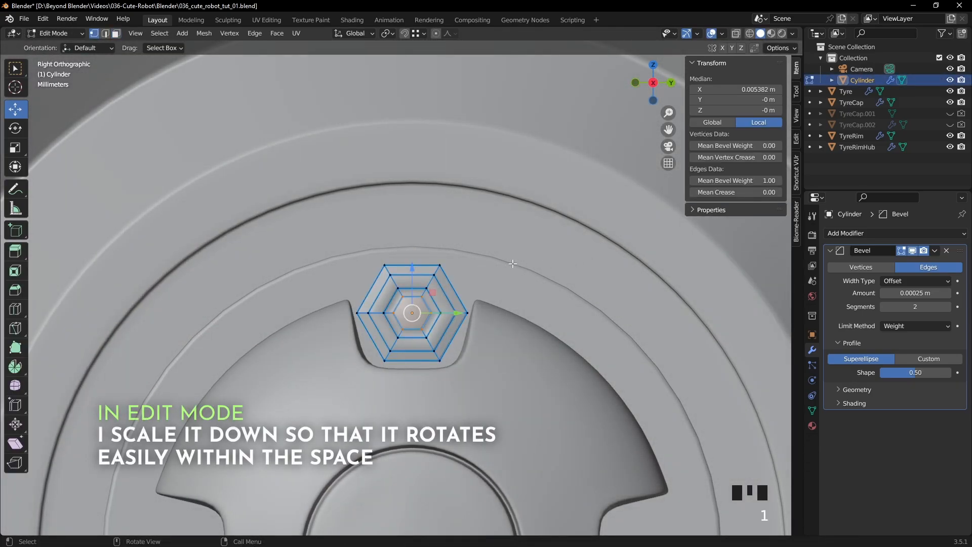
key(s)
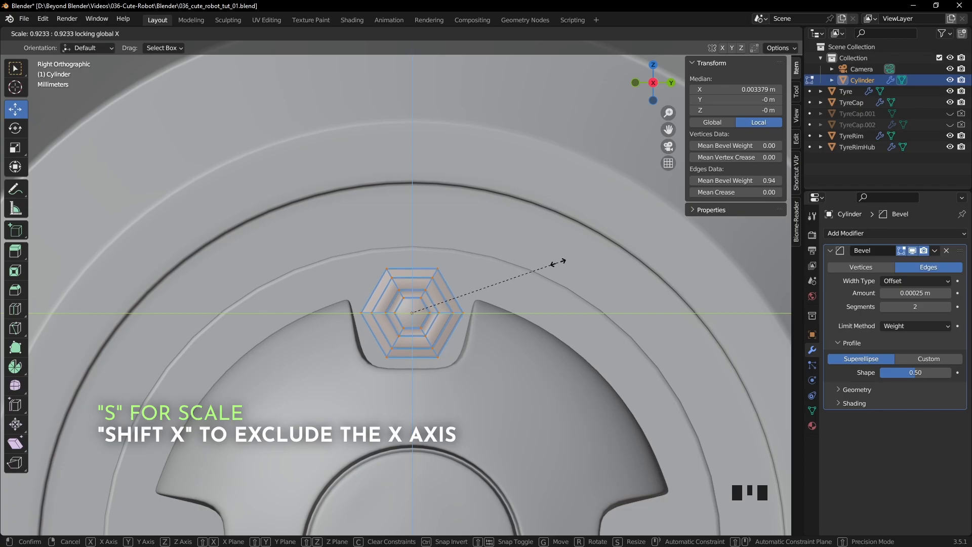
click(558, 262)
key(Tab)
middle_drag(558, 262, 538, 287)
scroll(535, 286, down, 6)
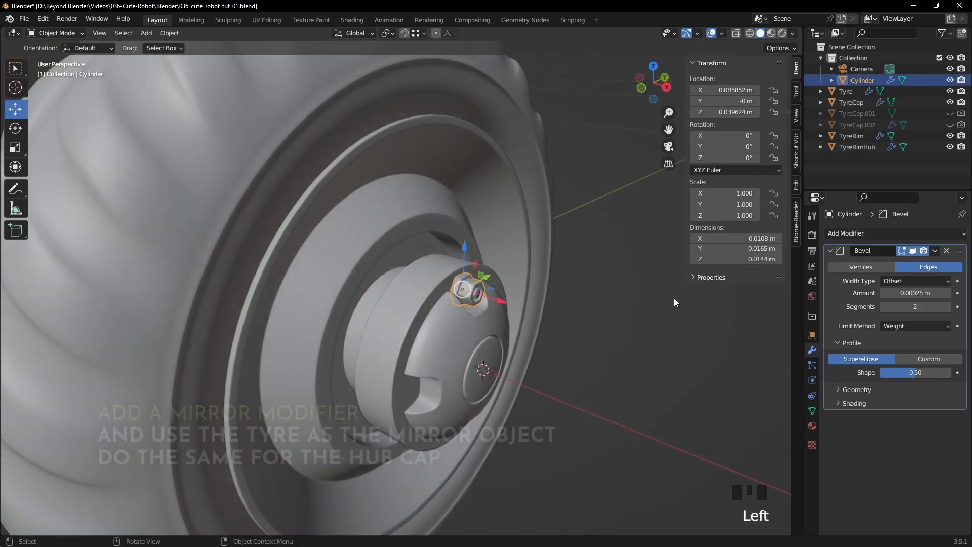
- Add a Mirror modifier to the nut with the Tyre as the mirror object
click(830, 251)
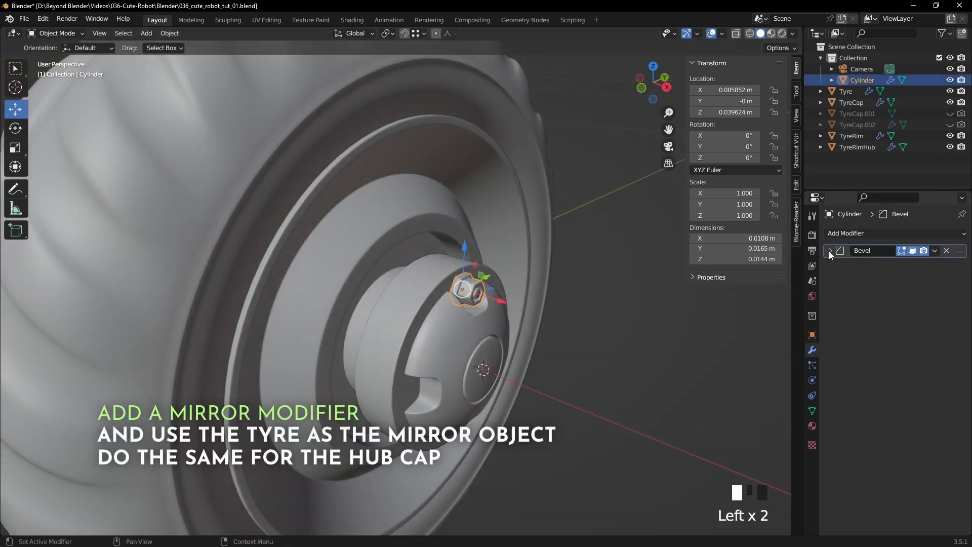
click(847, 234)
click(740, 360)
middle_drag(743, 360, 780, 314)
click(947, 322)
click(542, 225)
mouse_move(542, 226)
middle_down()
mouse_move(449, 242)
mouse_move(535, 223)
middle_up()
- Add a Mirror modifier to the hub cap using the Tyre as mirror object, and move it up its modifier stack
click(424, 311)
click(848, 233)
click(740, 360)
click(946, 408)
click(436, 220)
drag(960, 337, 960, 248)
click(831, 251)
- Examine how the nut sits in the hub cap notch from the side and up close
click(471, 264)
middle_drag(466, 263, 436, 263)
scroll(485, 297, up, 5)
key(KP_3)
scroll(440, 193, up, 3)
click(426, 151)
middle_drag(476, 208, 516, 237)
scroll(429, 251, up, 4)
- Cut two support loops around the nut's outer hexagonal body and scale them apart along X towards its ends
click(429, 251)
key(Tab)
scroll(433, 259, up, 1)
click(433, 260)
key(ctrl+r)
click(519, 236)
key(ctrl+z)
key(ctrl+r)
click(577, 221)
key(s)
key(x)
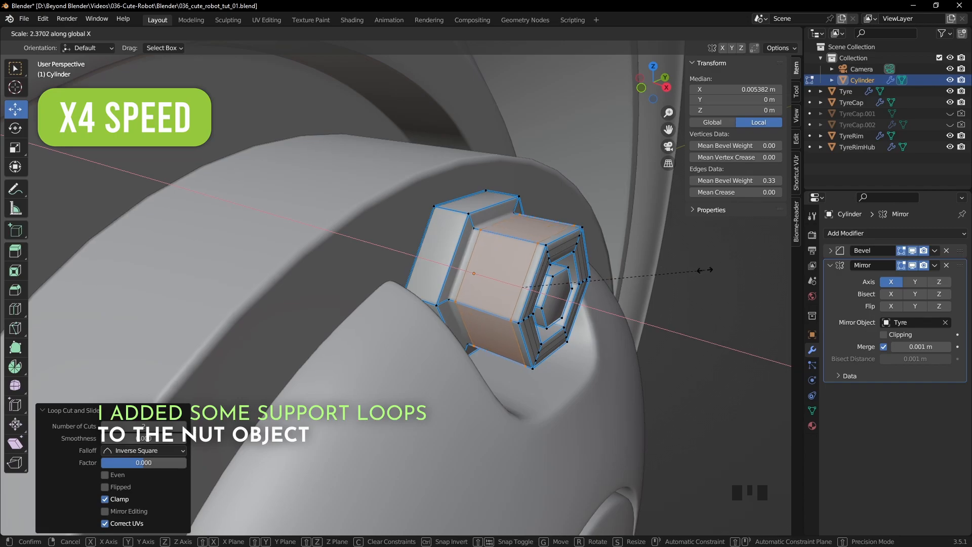
click(692, 268)
- Cut two support loops around the nut's wider rear flange and scale them apart along X
key(ctrl+r)
click(471, 218)
key(s)
key(x)
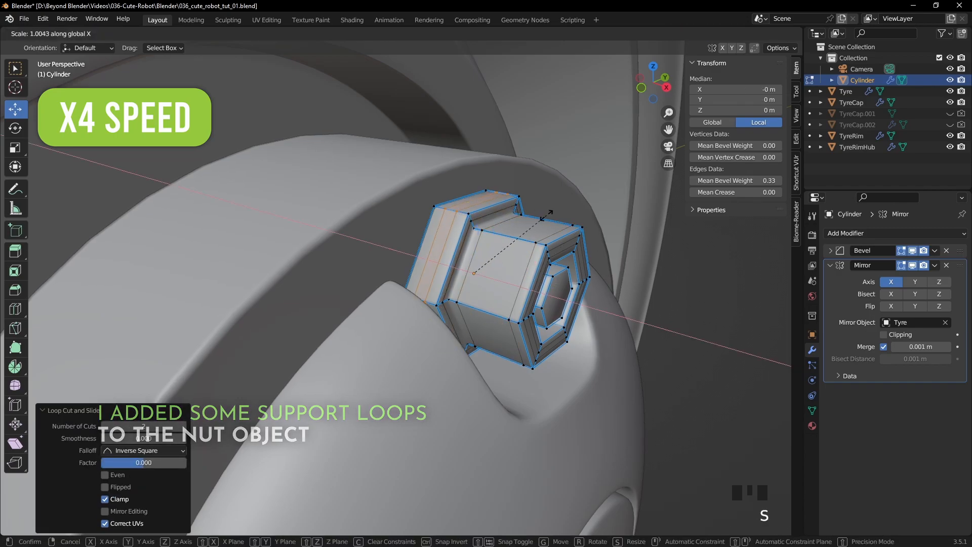
click(637, 233)
- Inset the front face of the nut's central hexagonal bolt by about 0.0008 m
middle_drag(567, 273, 540, 280)
key(3)
click(451, 307)
key(i)
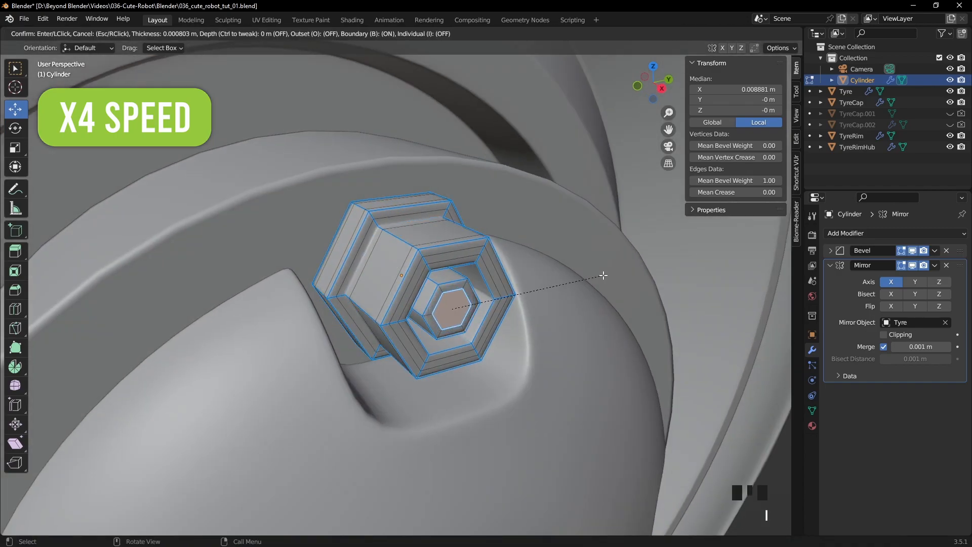
click(603, 275)
- Cut two support loops inside the nut's opening, scale them apart along X and return to Object Mode
click(465, 336)
key(s)
key(x)
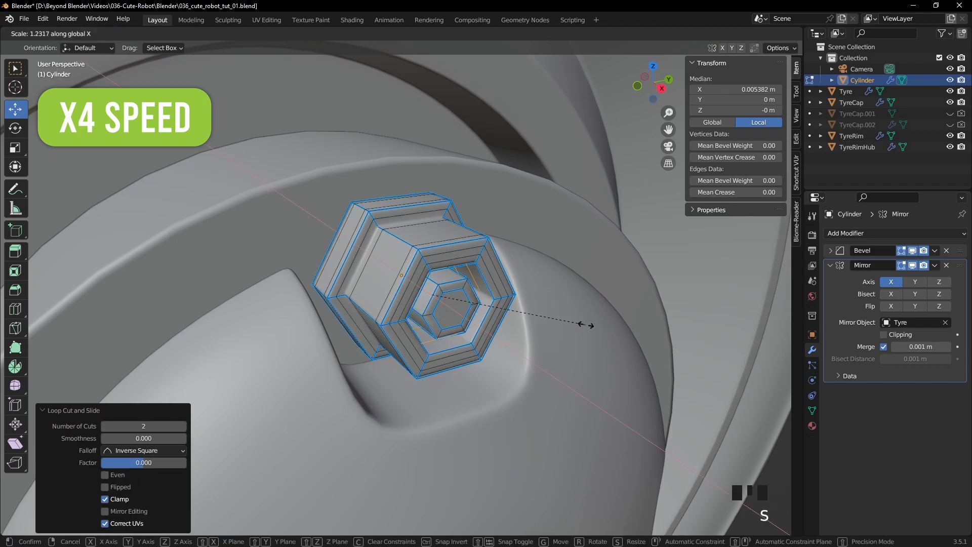
click(709, 342)
key(Tab)
scroll(731, 364, down, 5)
click(731, 364)
- Rename the nut object as TyreHubBolt and set the transform pivot point to the 3D Cursor
middle_drag(557, 314, 524, 313)
click(376, 261)
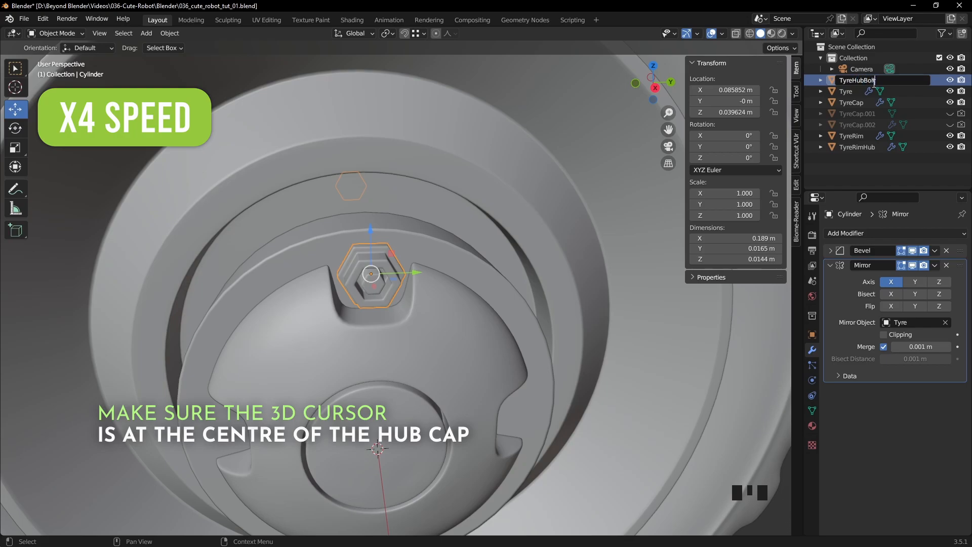
key(KP_3)
scroll(434, 251, down, 3)
click(389, 33)
click(412, 60)
- Make a linked duplicate of the bolt rotated 90° about the hub centre and repeat it twice to fill the other notches
key(alt+d)
key(r)
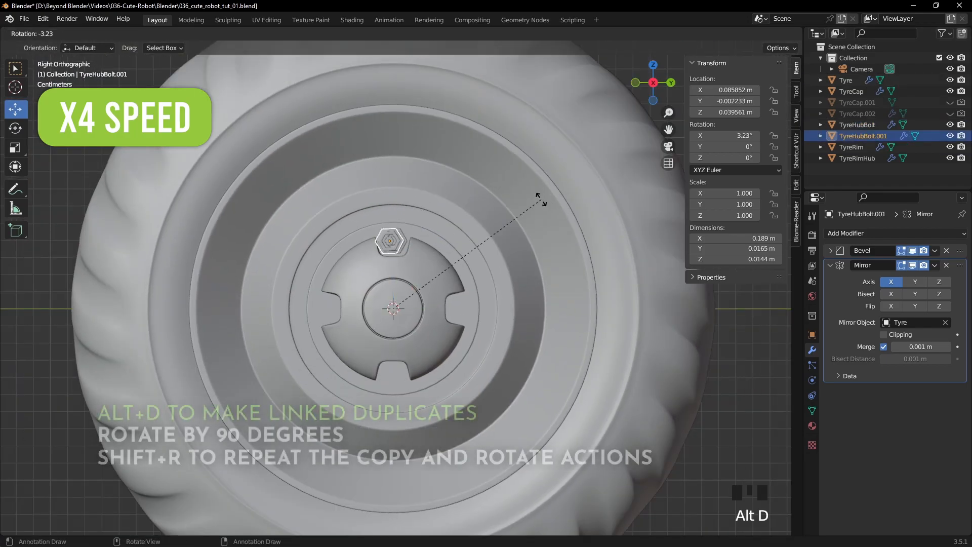
key(9)
key(0)
key(Return)
key(shift+r)
key(shift+r)
- Set the pivot point to Individual Origins and rotate the bolt in the upper notch freely about its own centre
click(394, 241)
key(r)
right_click(521, 243)
click(389, 34)
click(413, 71)
key(r)
ctrl+click(589, 203)
- Rotate the three remaining hub bolts by different random angles about their own centres
click(455, 309)
key(r)
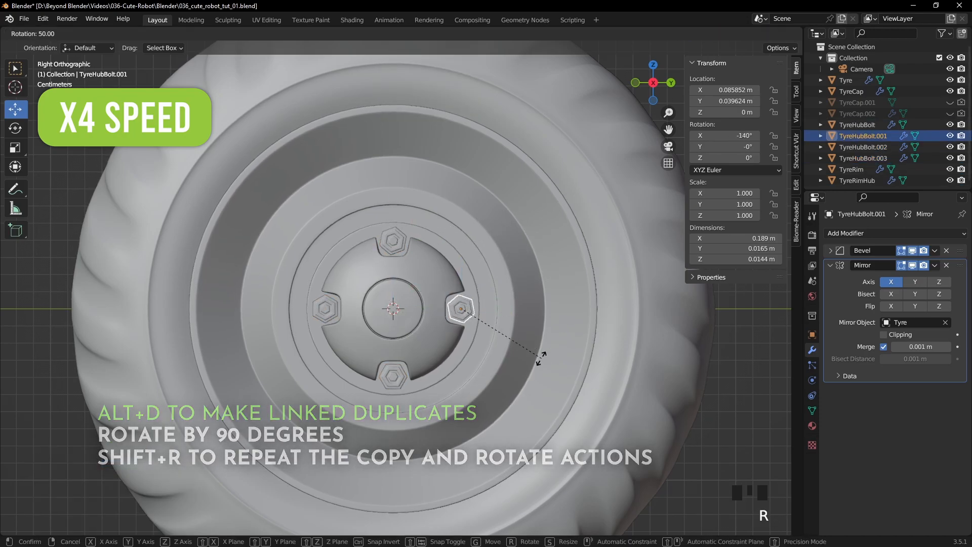
click(546, 356)
click(394, 377)
key(r)
ctrl+click(469, 246)
click(325, 308)
key(r)
ctrl+click(746, 359)
click(747, 359)
- Enable Cavity in the viewport shading and view the whole wheel
scroll(401, 324, up, 4)
mouse_move(345, 299)
middle_down()
mouse_move(402, 324)
mouse_move(571, 310)
mouse_move(361, 310)
middle_up()
scroll(361, 310, down, 2)
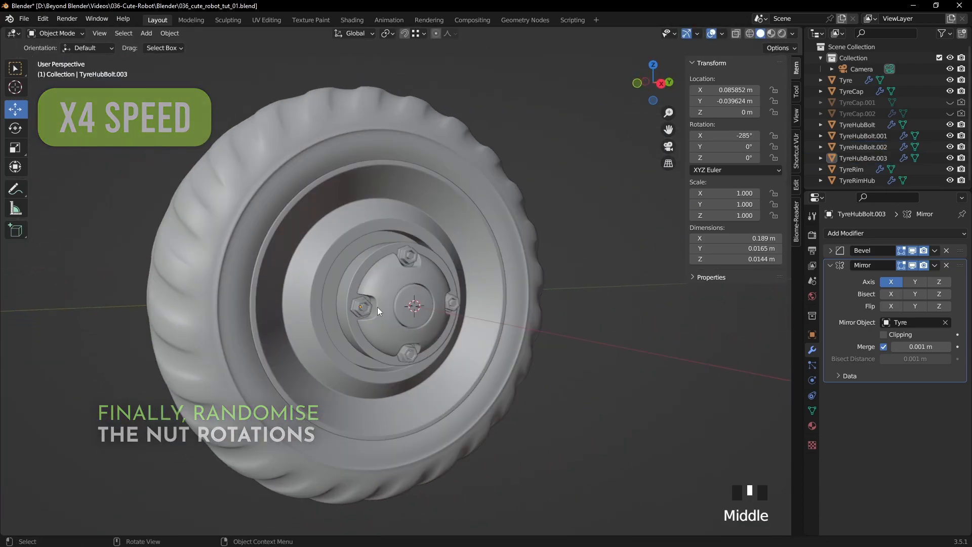
click(793, 33)
click(732, 279)
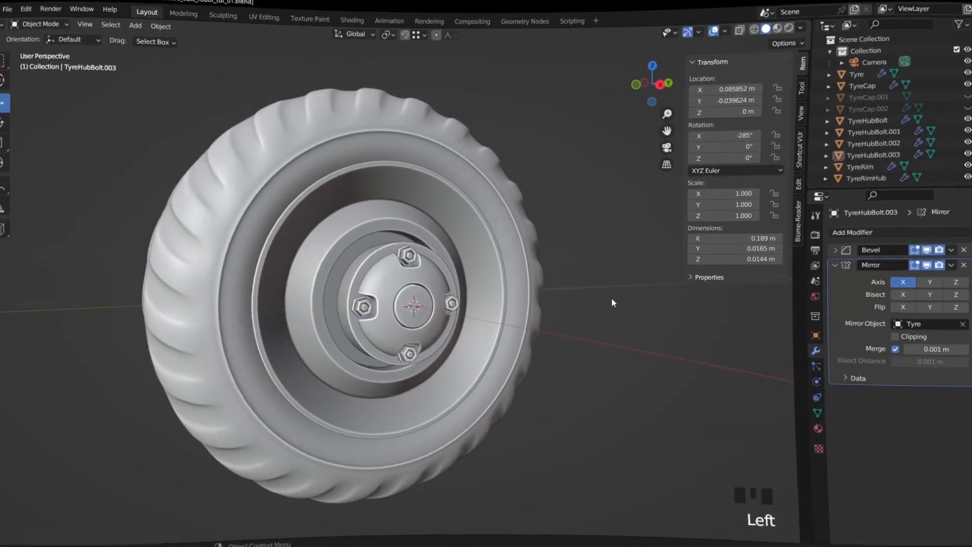
middle_drag(612, 302, 712, 174)
- Switch the viewport lighting to MatCap and inspect the finished wheel from several angles
click(793, 33)
click(784, 87)
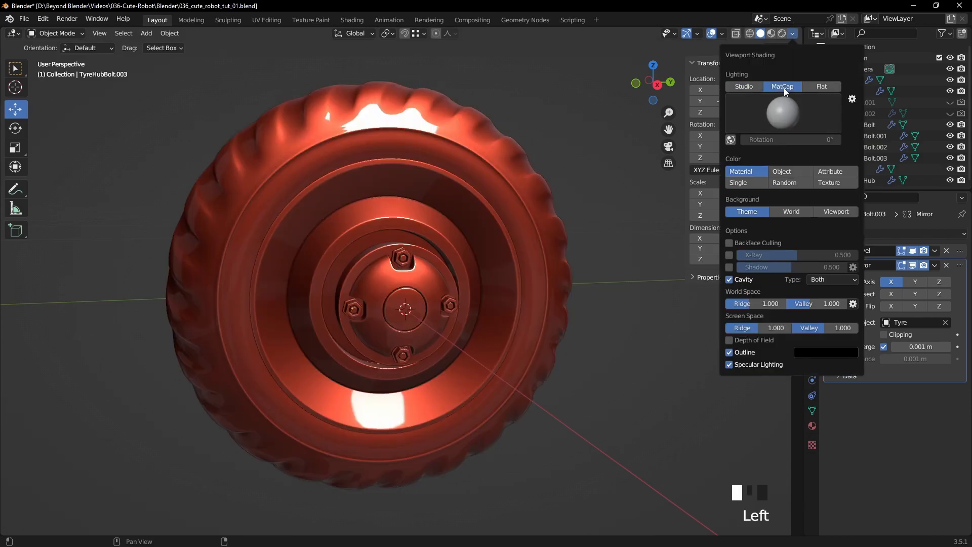
middle_drag(573, 289, 637, 289)
scroll(524, 293, down, 2)
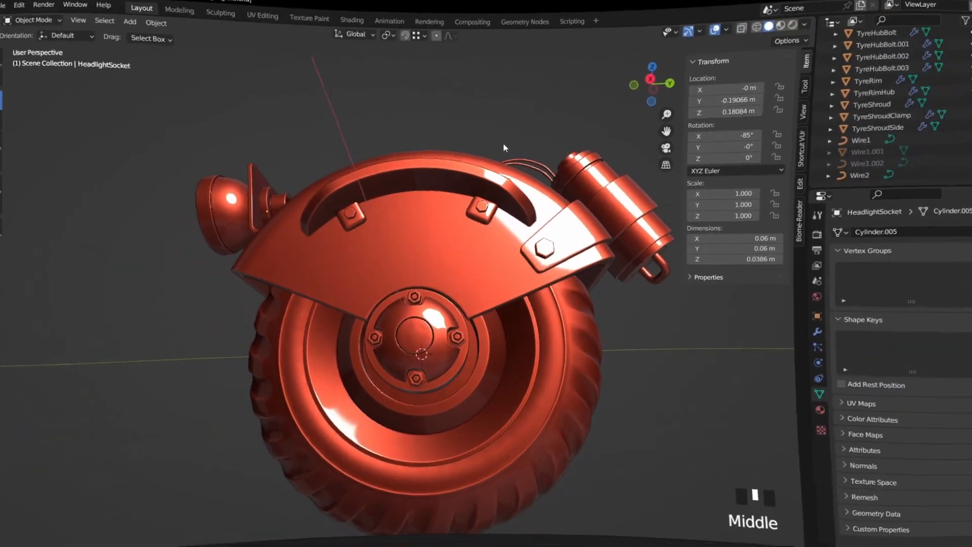
middle_drag(504, 144, 576, 202)
scroll(593, 202, down, 2)
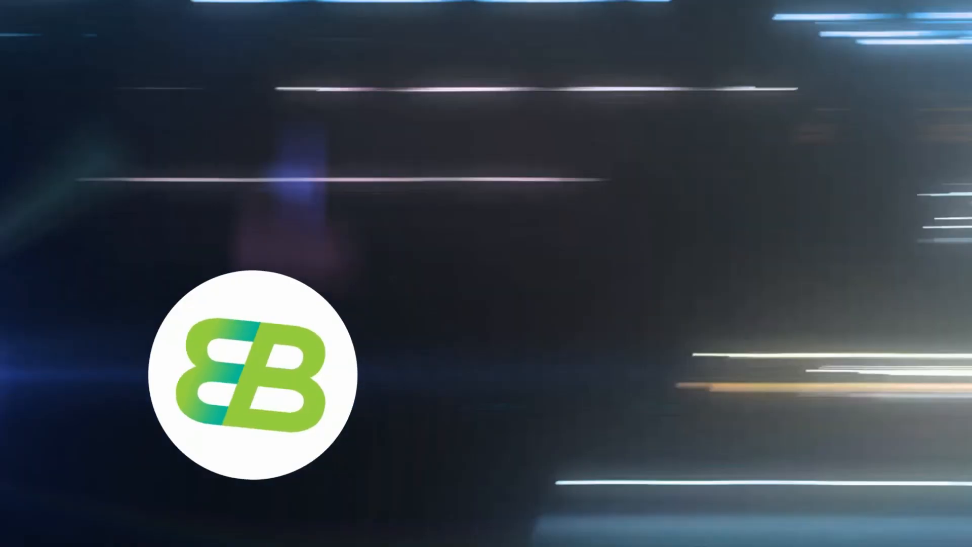